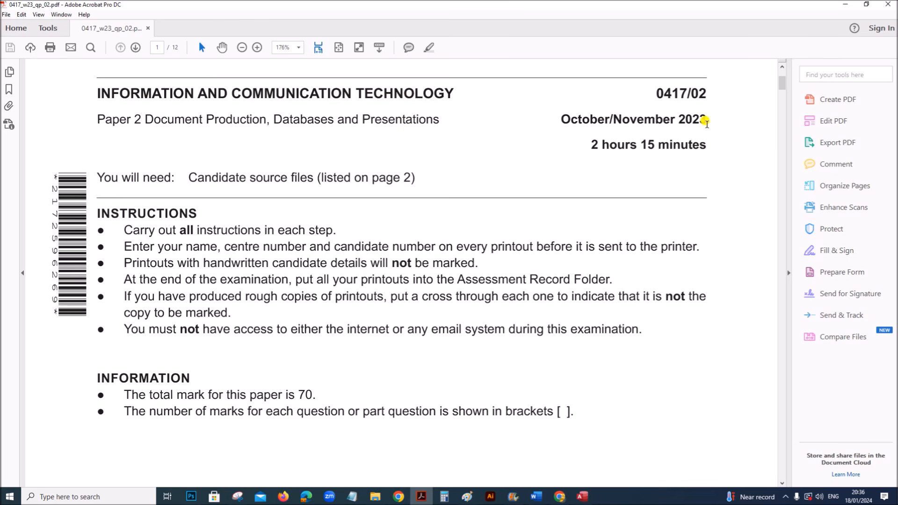
- Scroll the PDF down to the Task 3 – Database instructions on page 5
scroll(317, 257, down, 15)
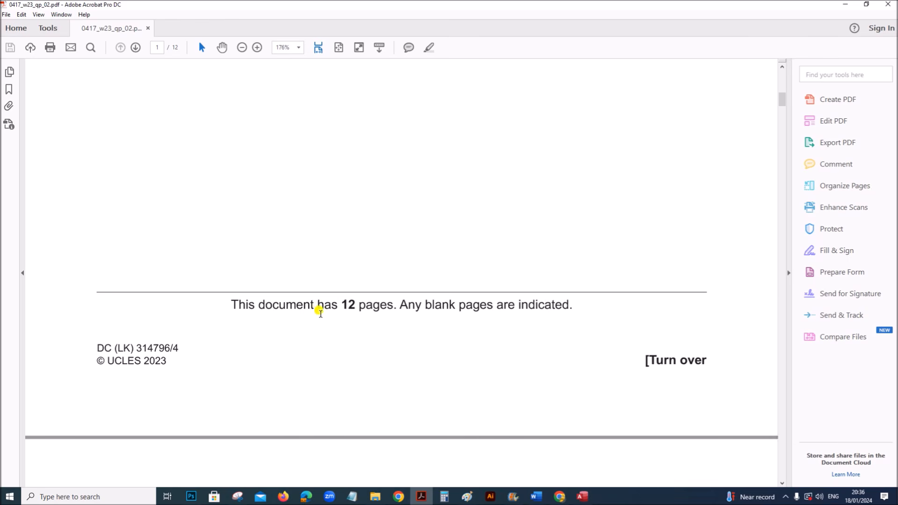
scroll(323, 316, down, 4)
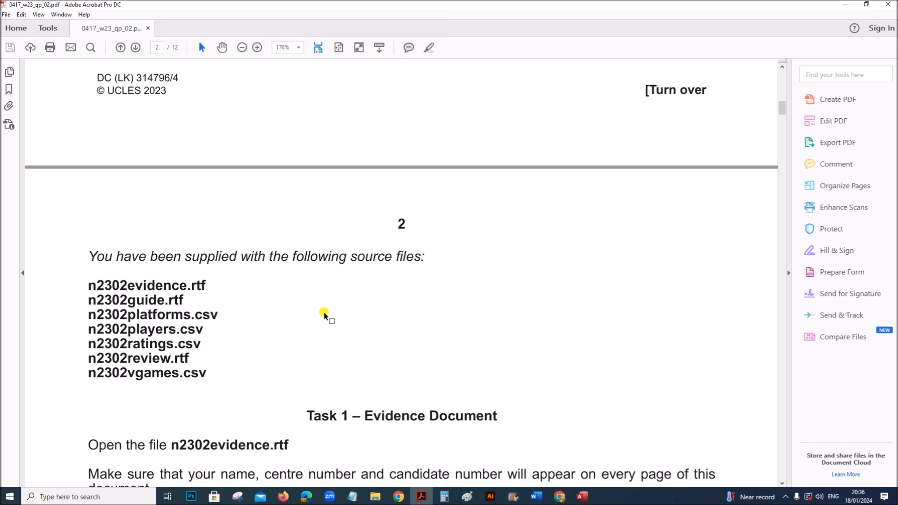
scroll(324, 315, down, 5)
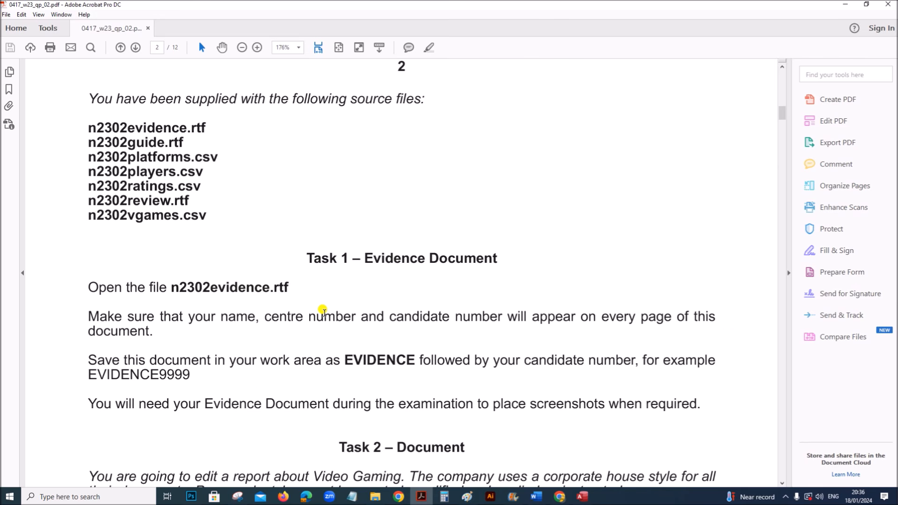
scroll(324, 311, down, 17)
scroll(324, 311, down, 20)
scroll(324, 311, down, 20)
scroll(324, 301, down, 20)
scroll(326, 305, down, 15)
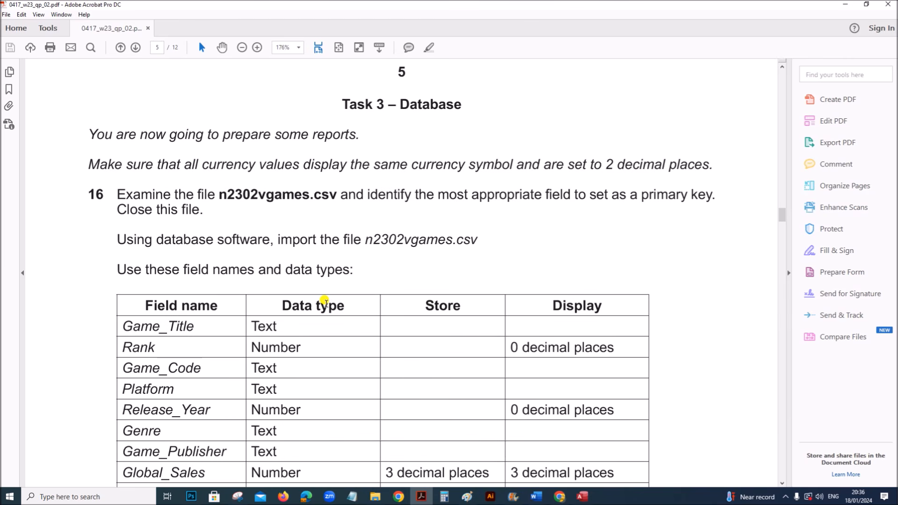
- Highlight 'prepare some reports', the matching currency symbol instruction and the n2302vgames.csv file name
drag(221, 136, 330, 134)
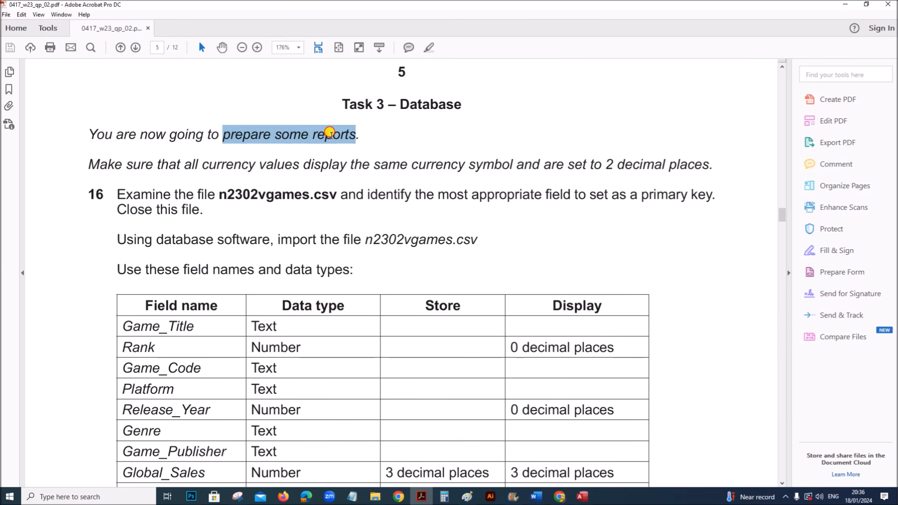
drag(202, 165, 615, 167)
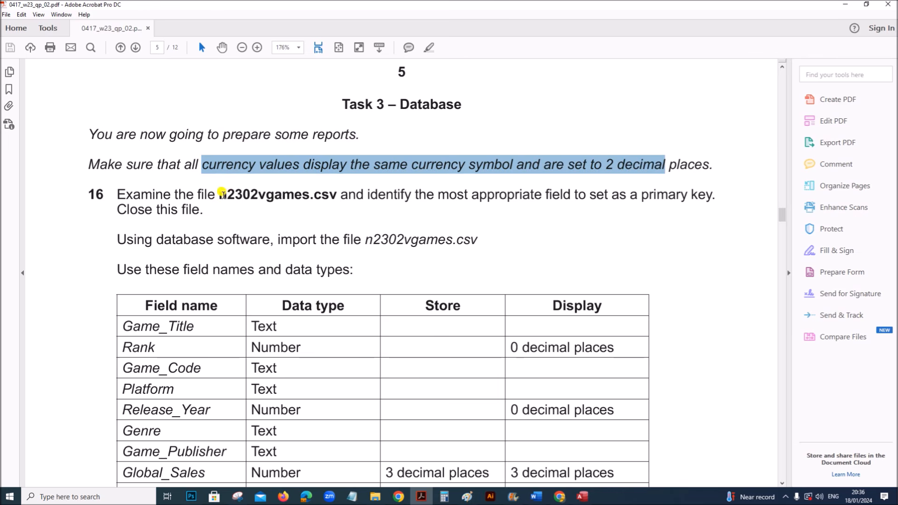
drag(223, 194, 337, 194)
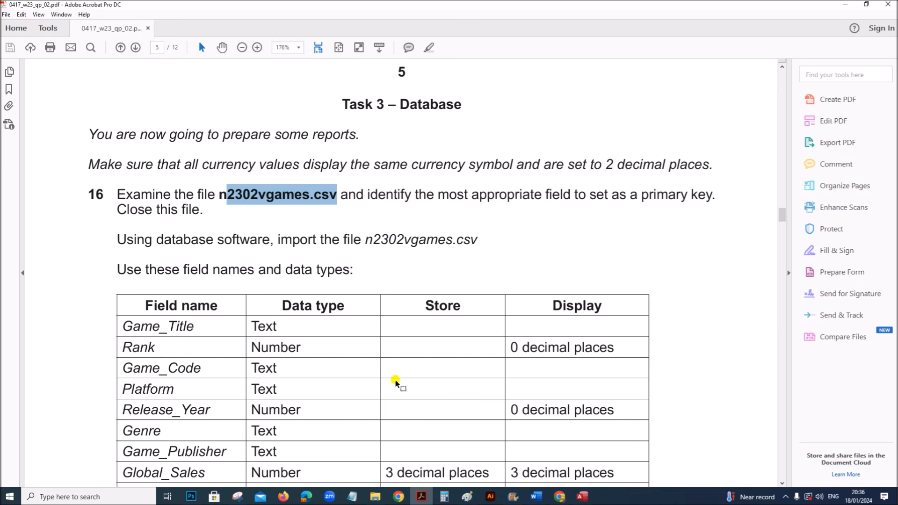
- Inspect cells in the n2302vgames sheet, then select the whole Game_Code column C
mouse_move(380, 500)
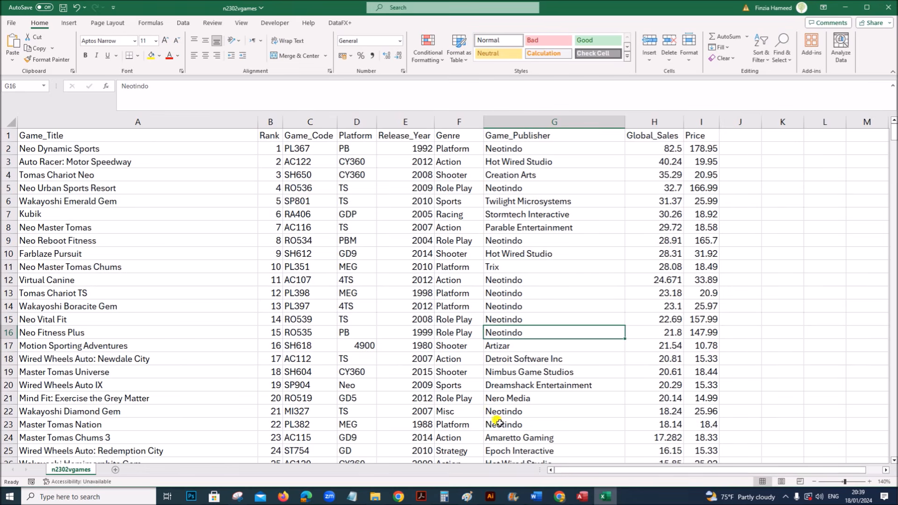
click(418, 267)
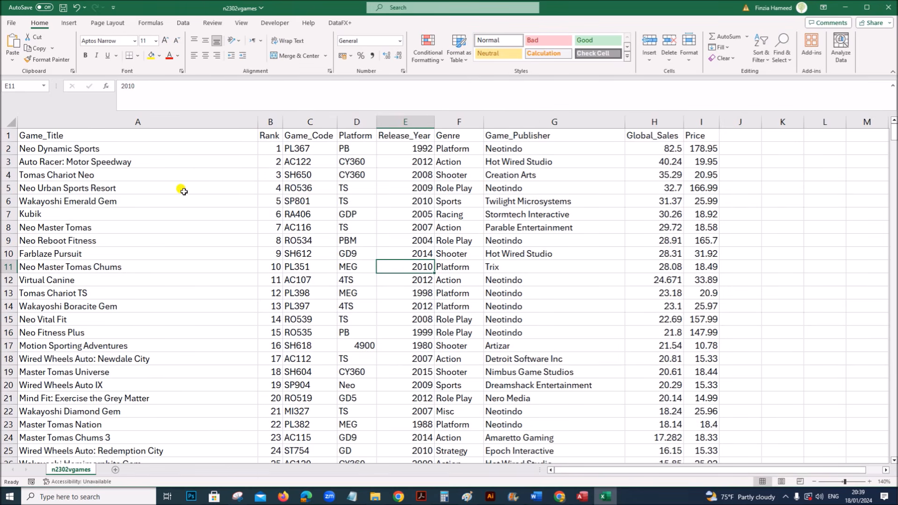
drag(146, 136, 151, 241)
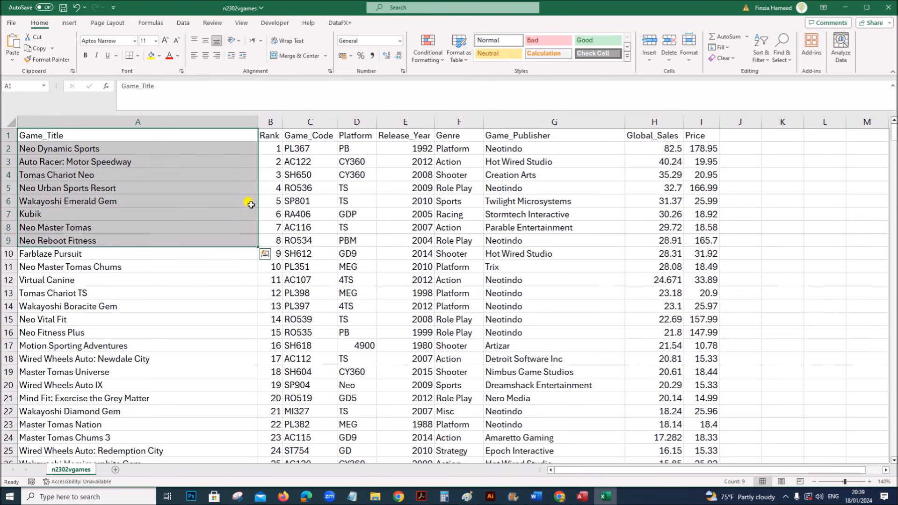
click(271, 150)
click(330, 135)
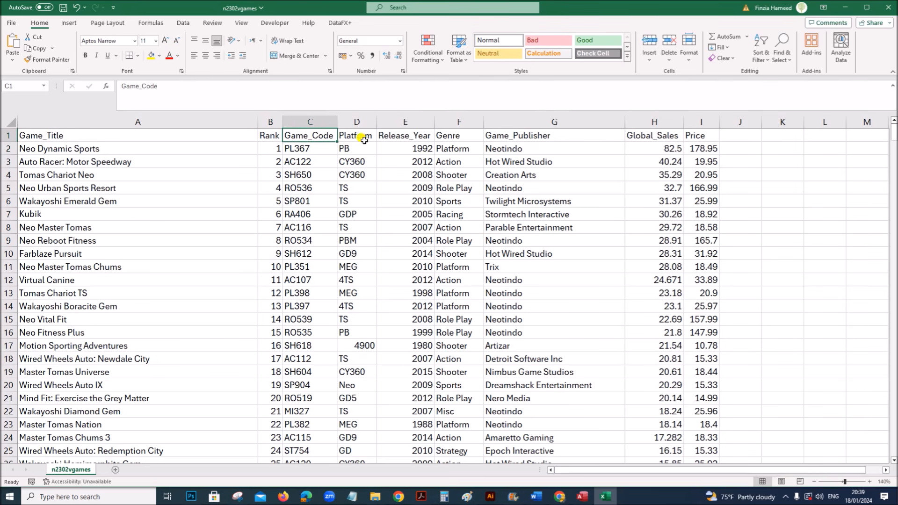
click(517, 308)
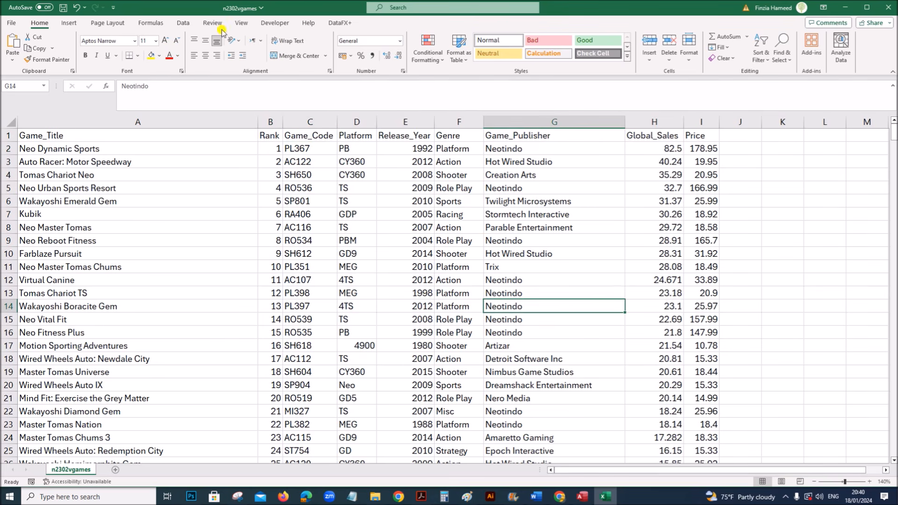
click(418, 263)
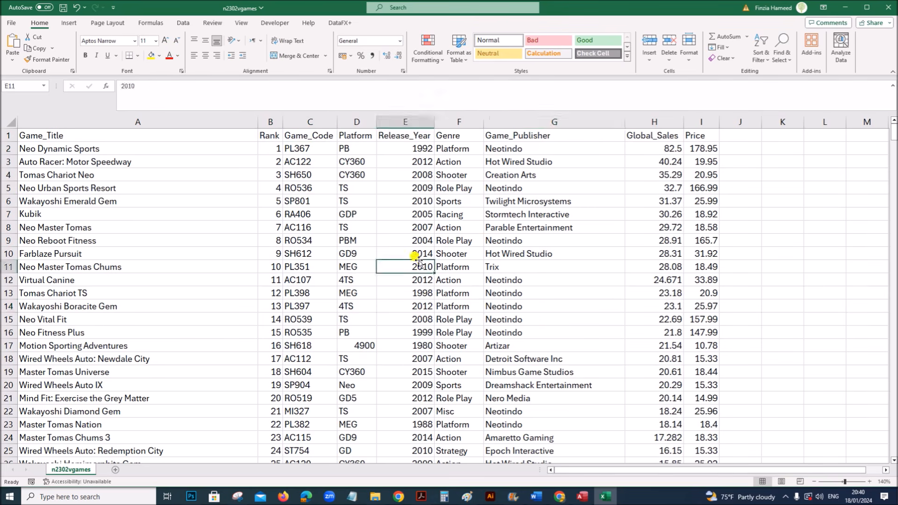
click(325, 122)
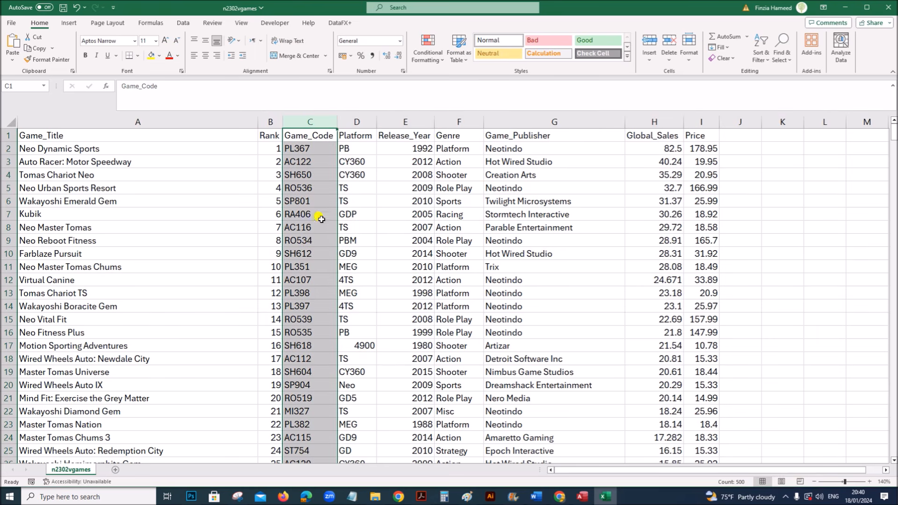
click(472, 263)
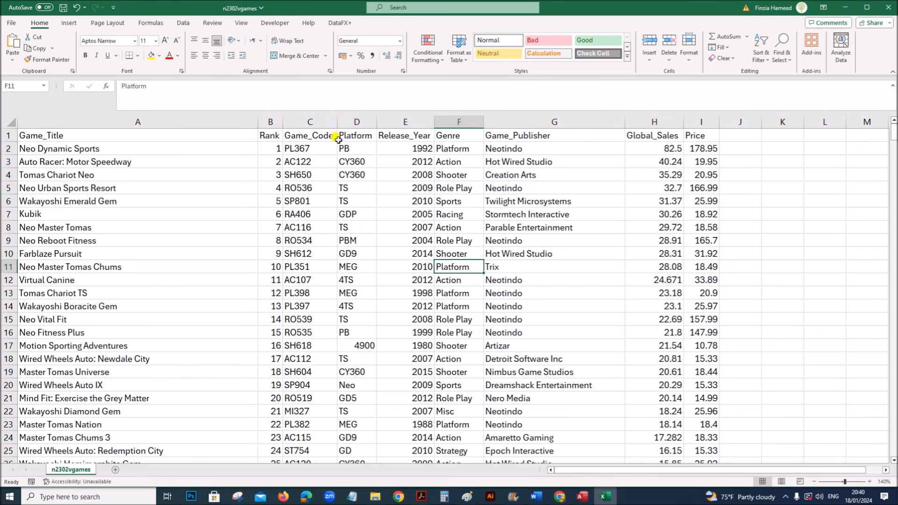
click(310, 122)
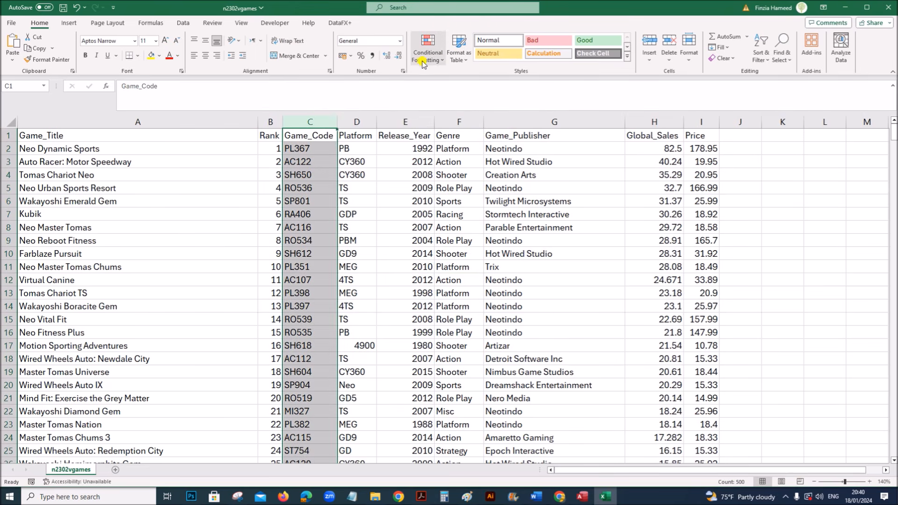
- Highlight duplicate Game_Code values in light red fill and scroll through to check for any
click(439, 63)
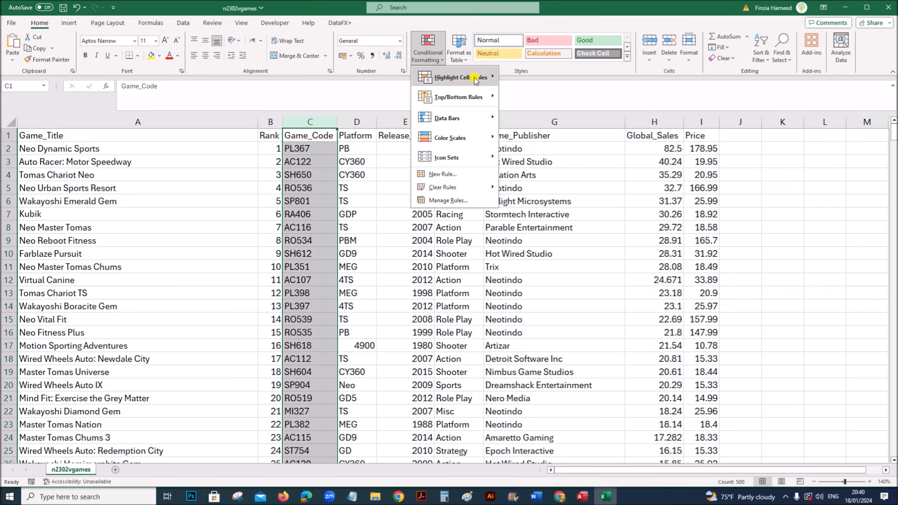
mouse_move(475, 80)
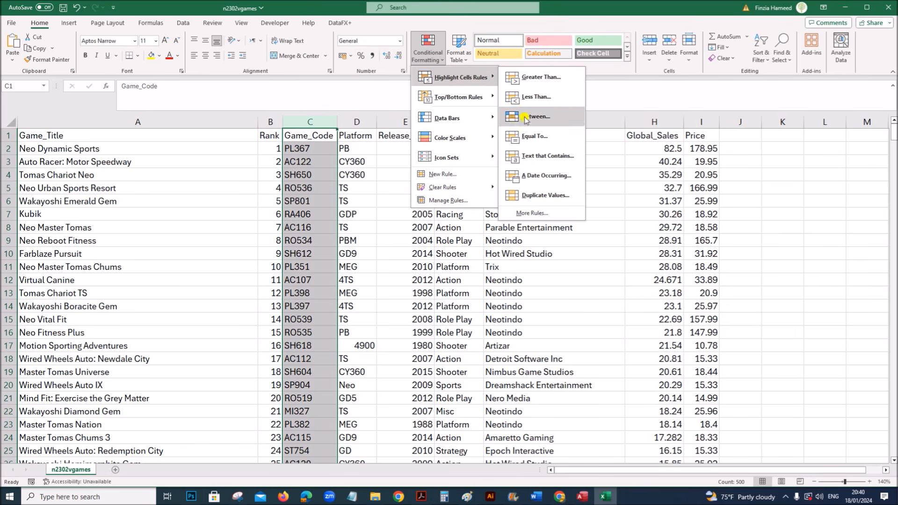
click(531, 196)
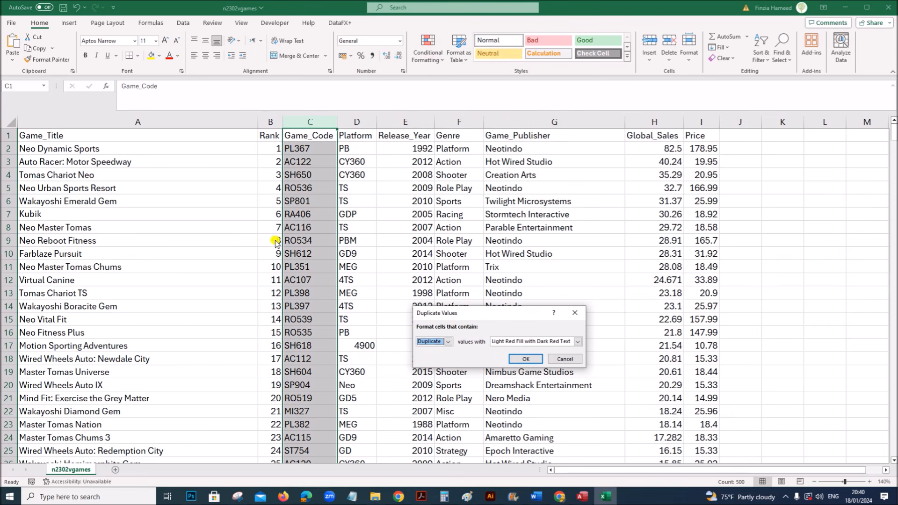
click(524, 358)
scroll(296, 307, down, 20)
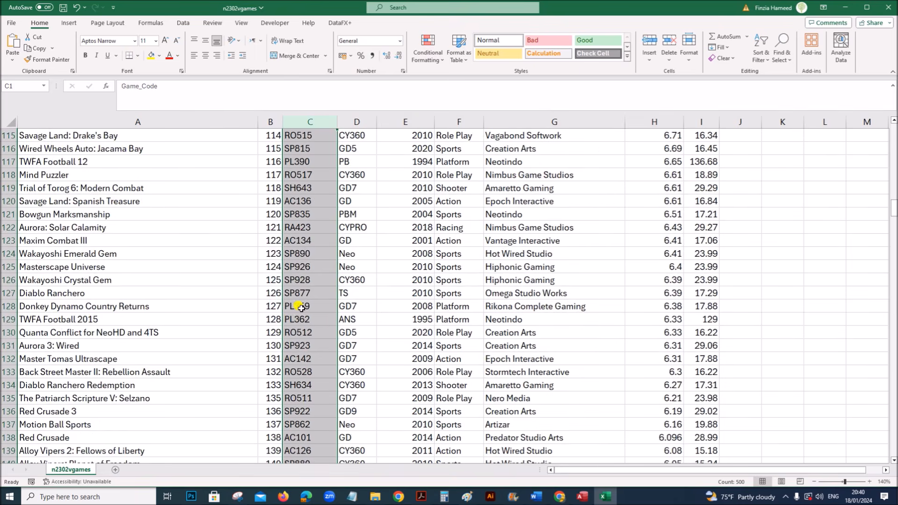
scroll(303, 307, down, 20)
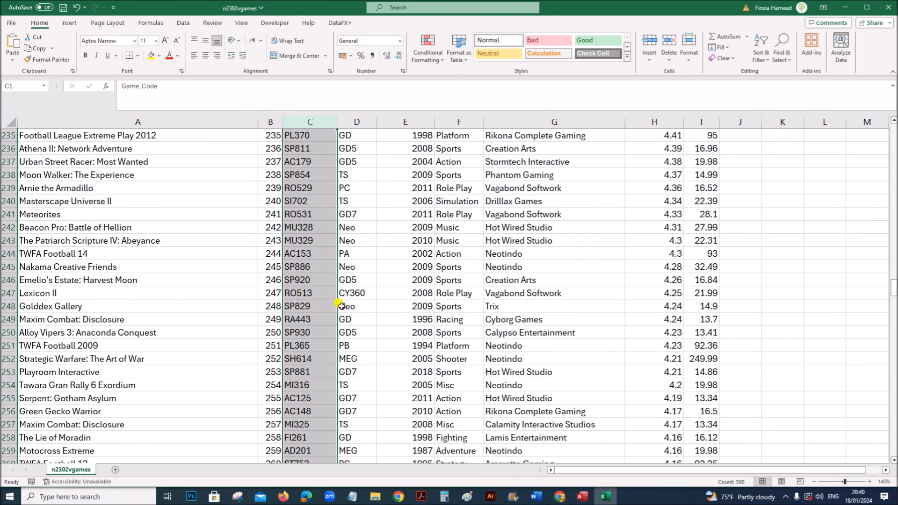
scroll(346, 321, up, 20)
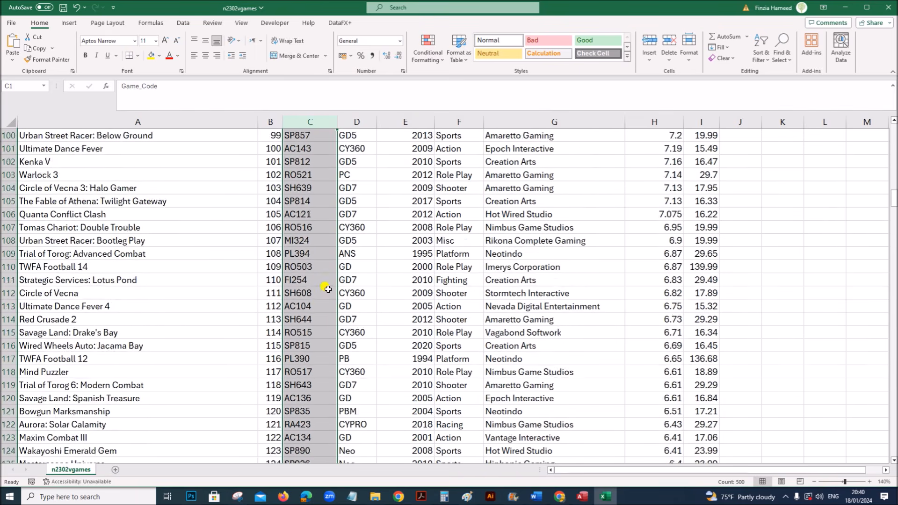
scroll(317, 286, up, 20)
- Close n2302vgames.csv without saving and switch over to Microsoft Access
click(591, 212)
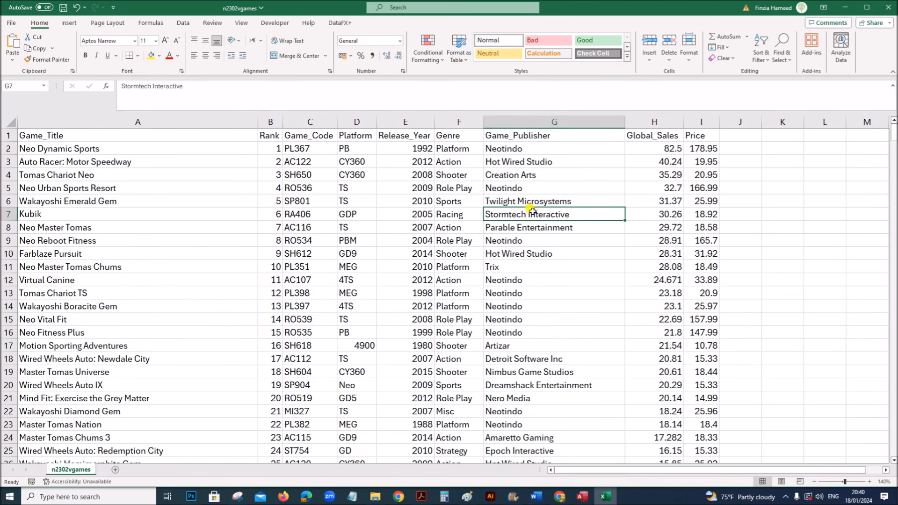
click(891, 6)
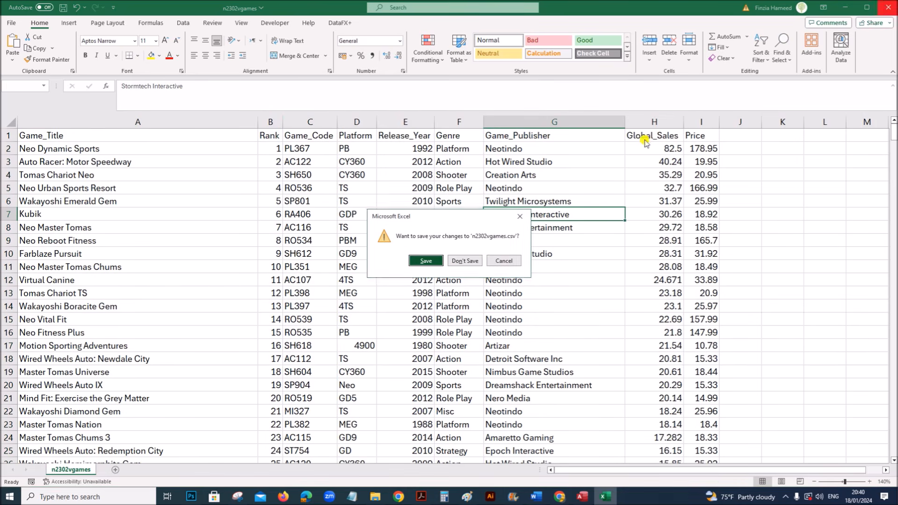
click(469, 262)
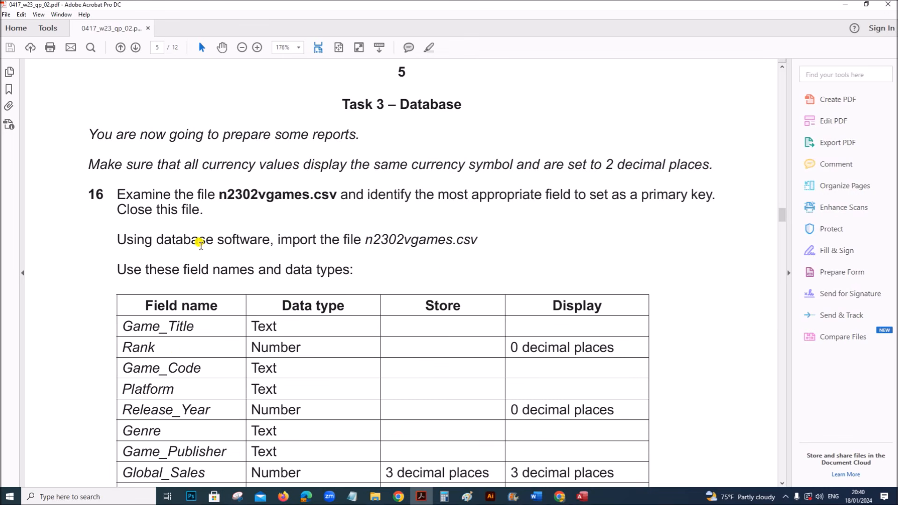
drag(200, 240, 261, 241)
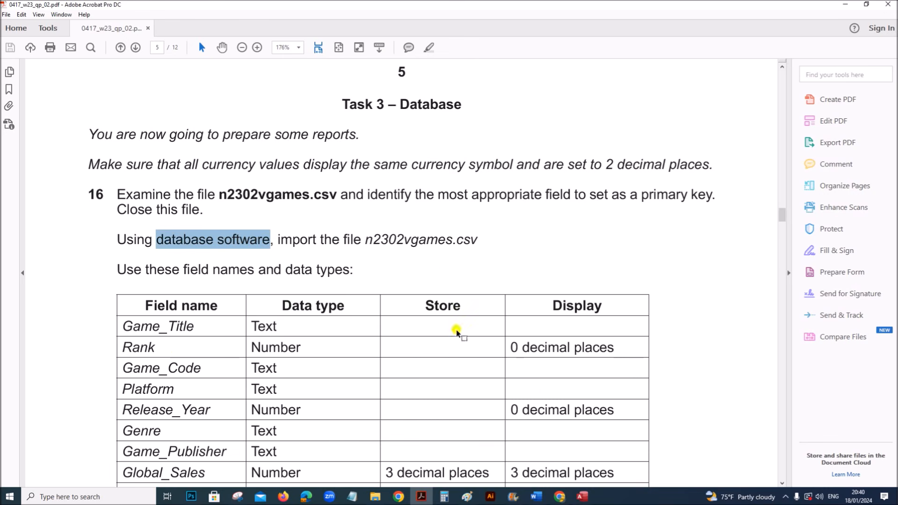
click(580, 499)
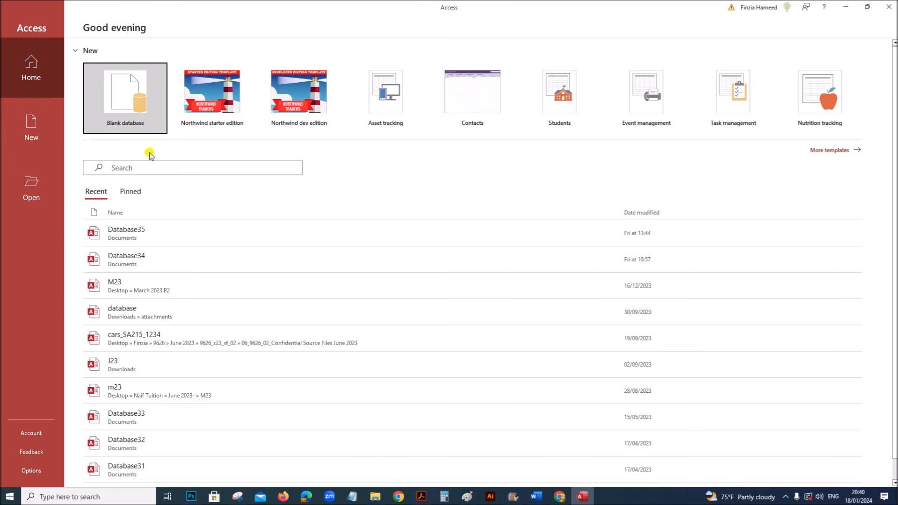
- Create a blank database named N23 in the Nov 2023 P2 folder on the Desktop
click(115, 97)
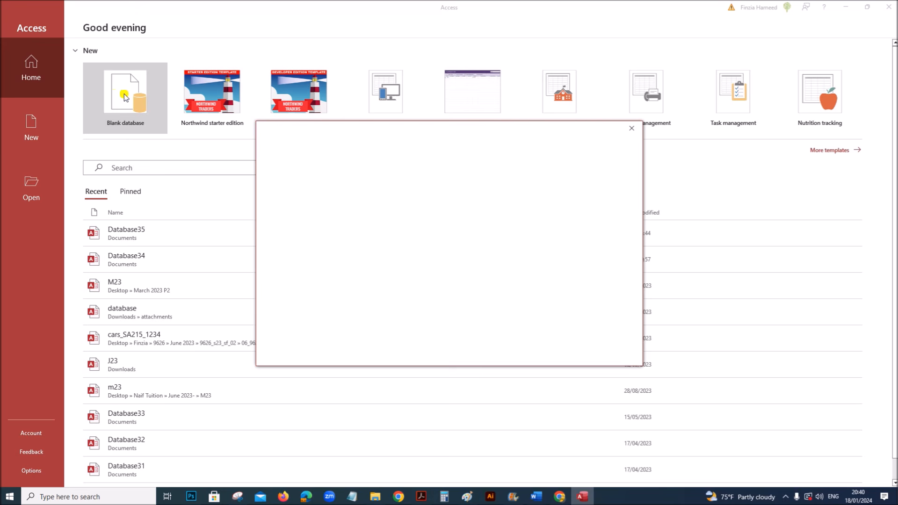
click(596, 197)
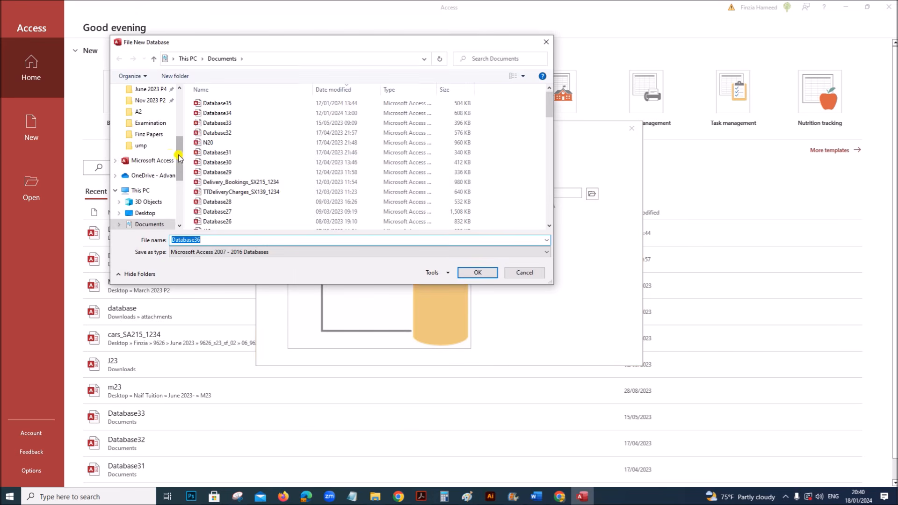
scroll(181, 153, up, 2)
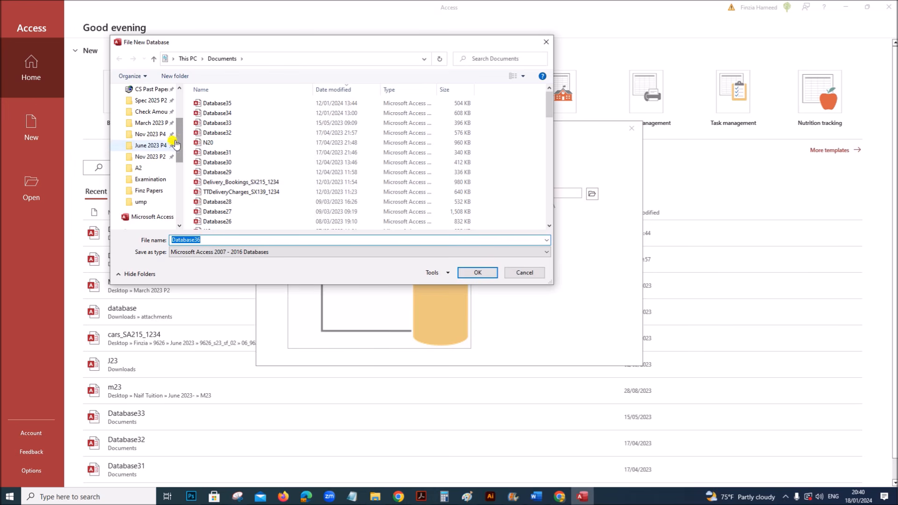
click(160, 156)
click(204, 239)
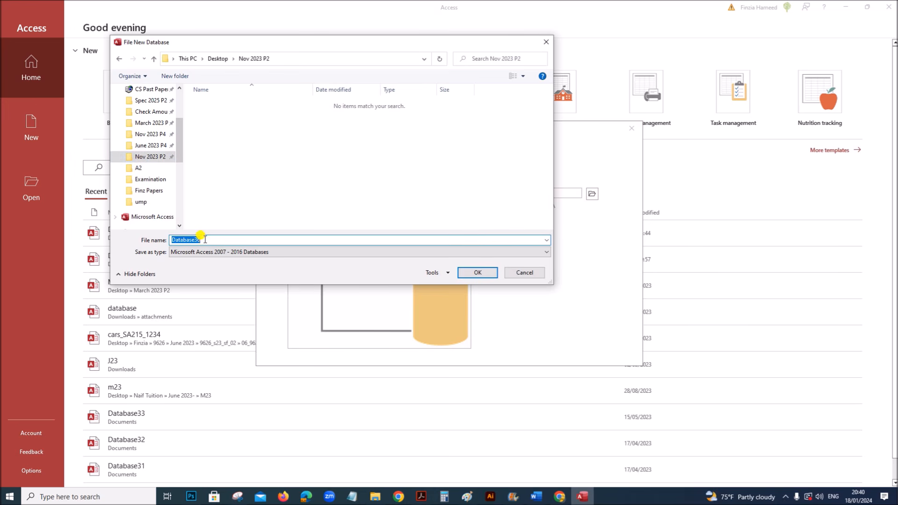
text(N23)
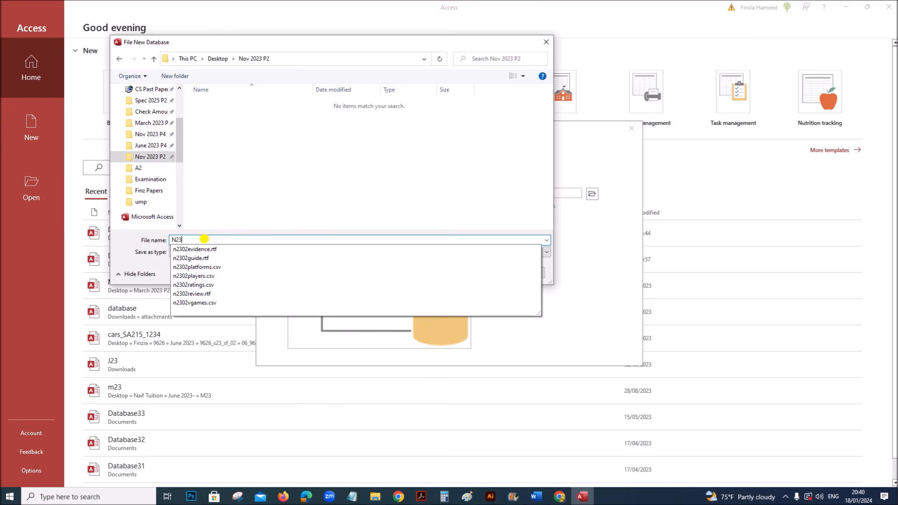
click(388, 125)
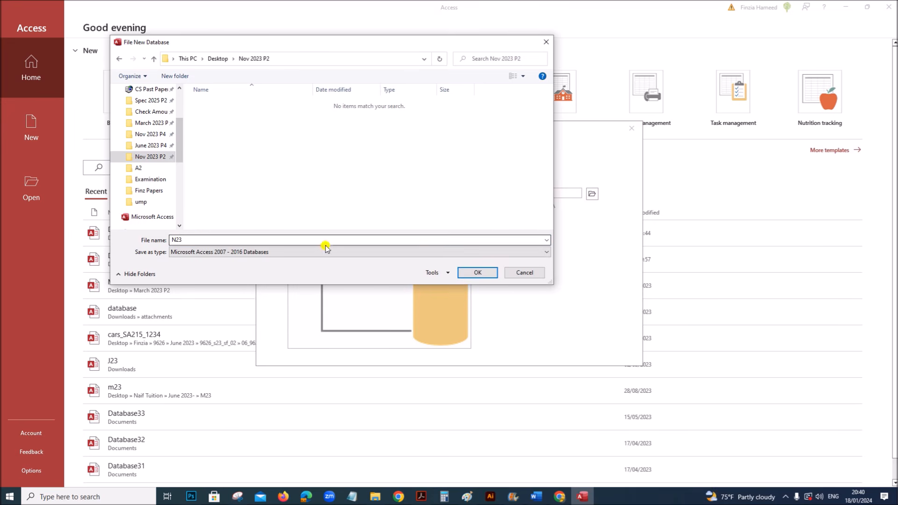
click(477, 272)
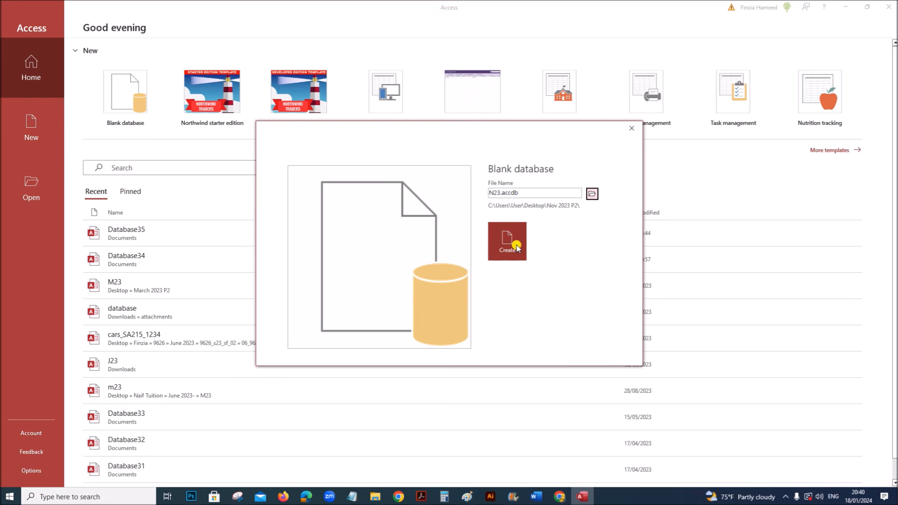
click(517, 247)
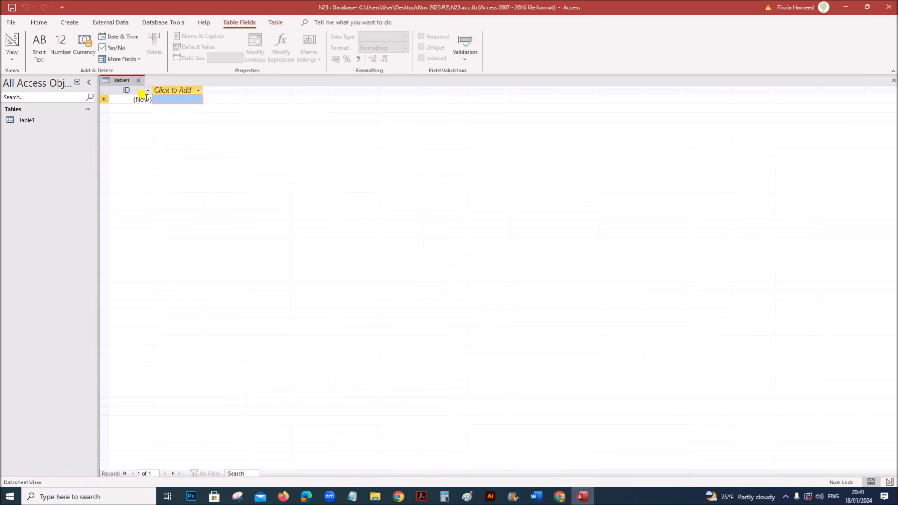
- Close the empty default Table1 and bring up the External Data options
click(137, 81)
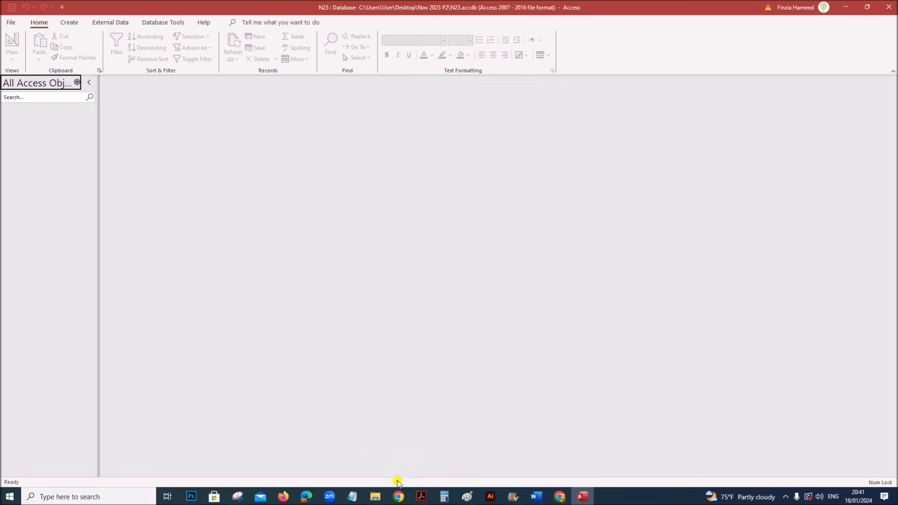
click(421, 496)
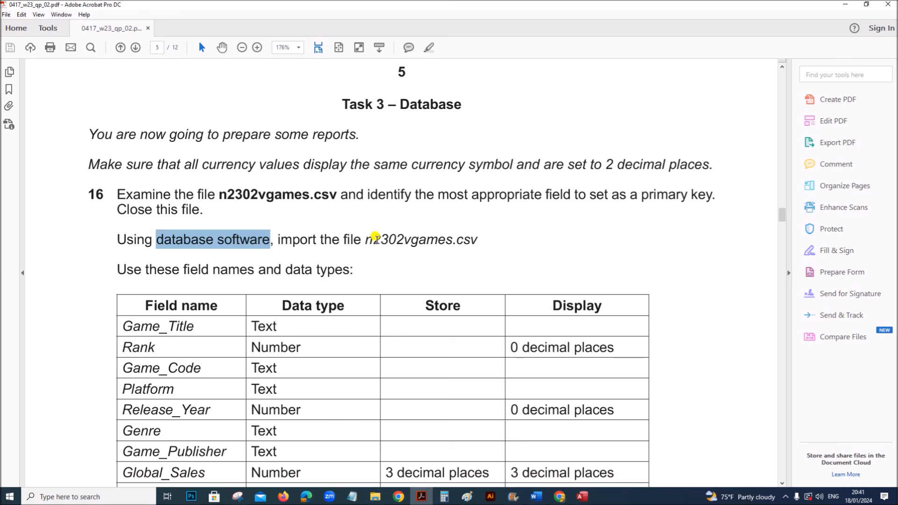
click(583, 496)
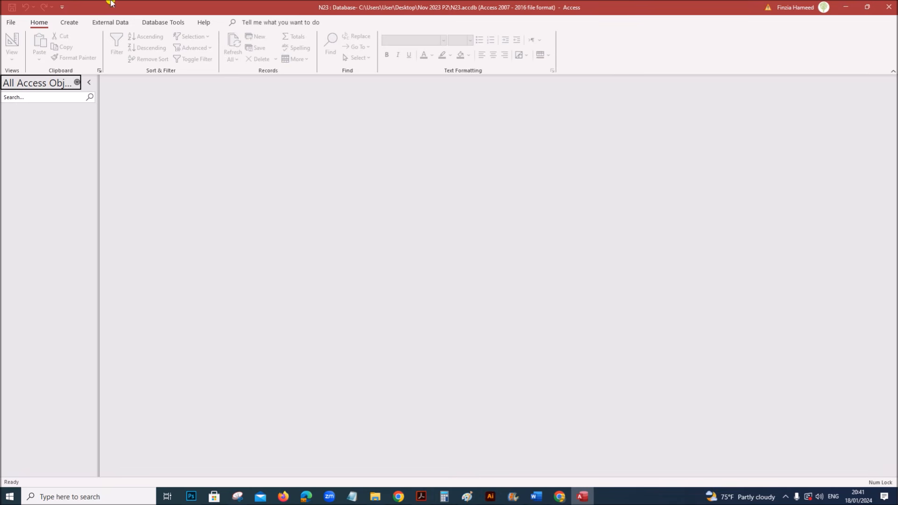
click(106, 21)
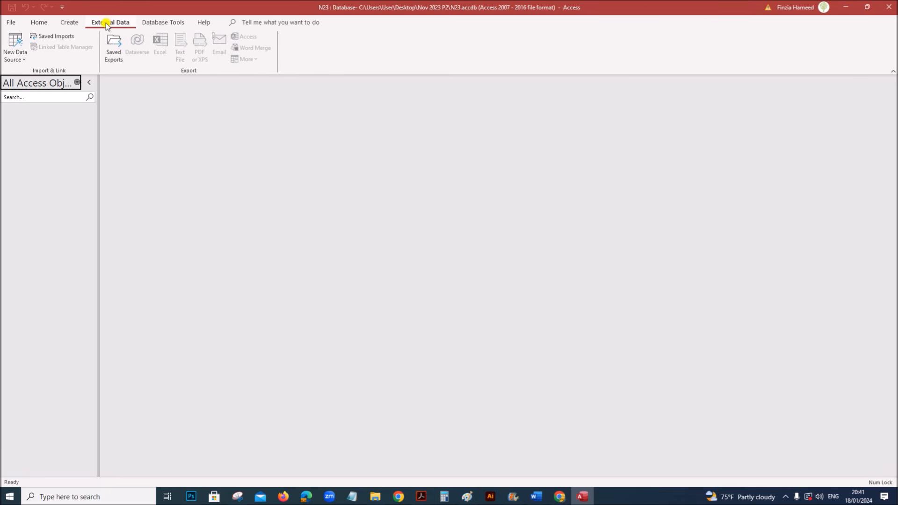
- Start importing the text file n2302vgames.csv from Nov 2023 P2 into a new table
click(17, 57)
mouse_move(44, 78)
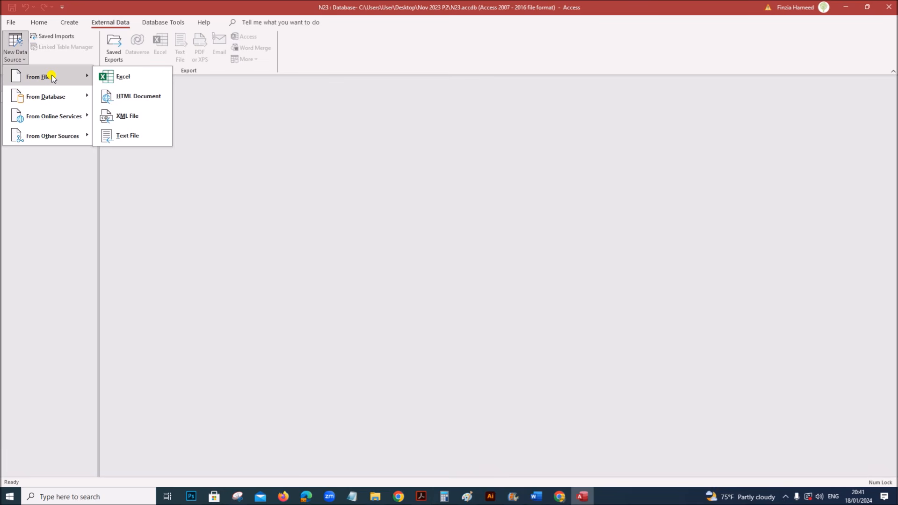
click(134, 135)
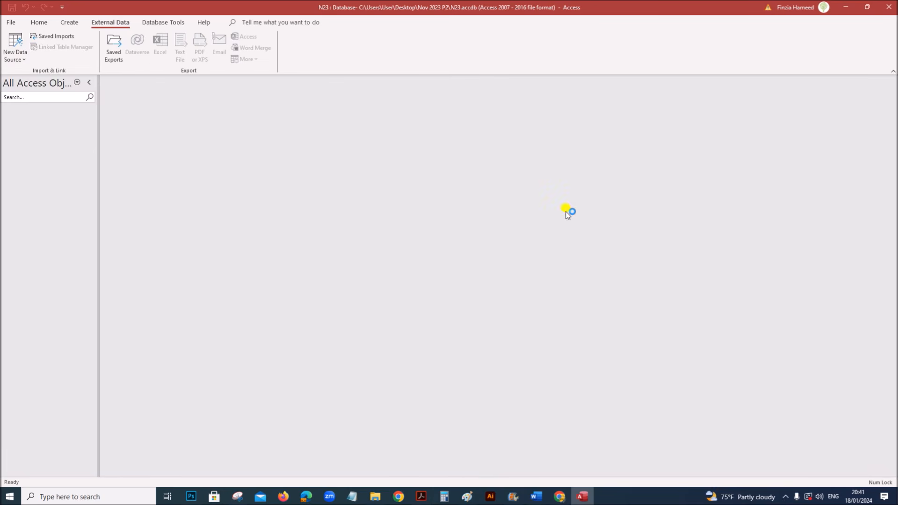
click(592, 179)
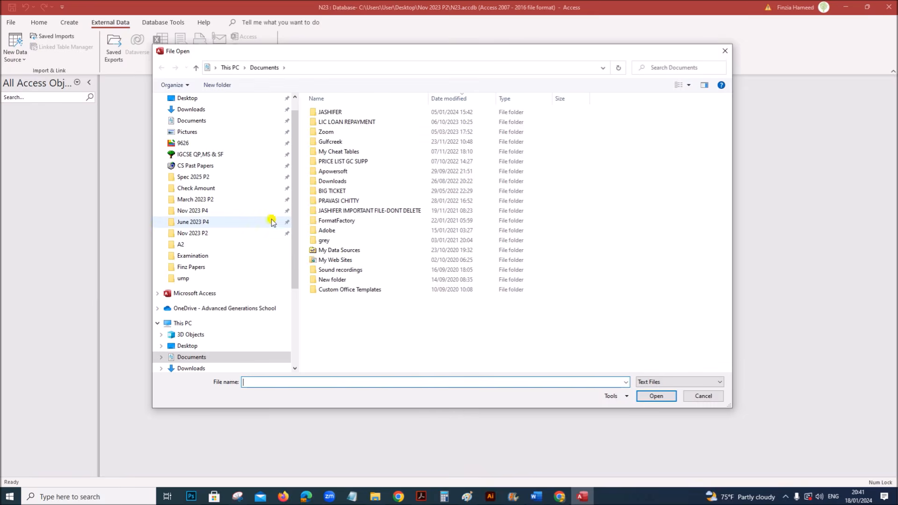
click(214, 235)
click(349, 143)
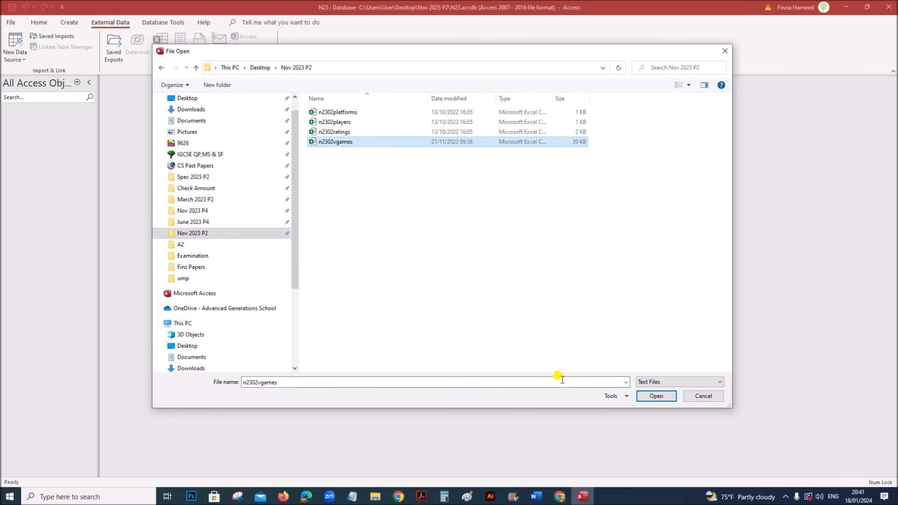
click(654, 396)
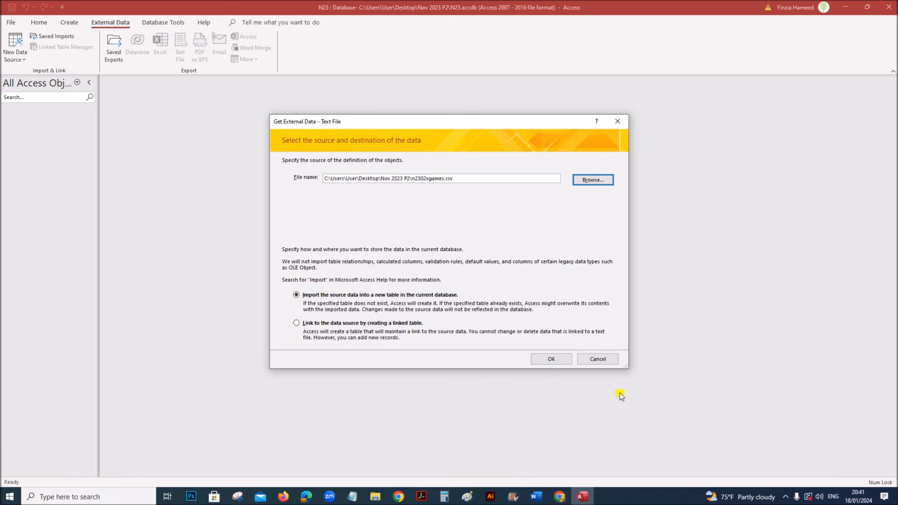
click(552, 358)
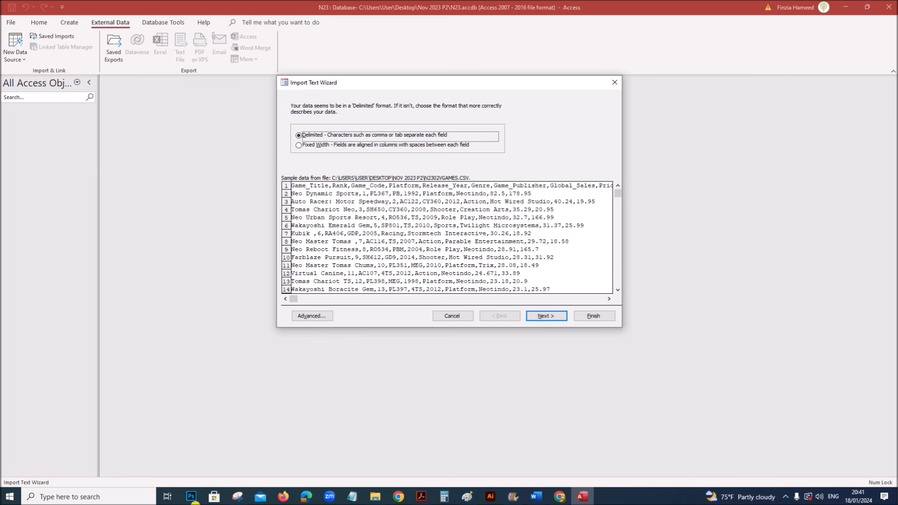
- Have the import use first-row field names and Game_Code as the primary key
drag(435, 82, 405, 82)
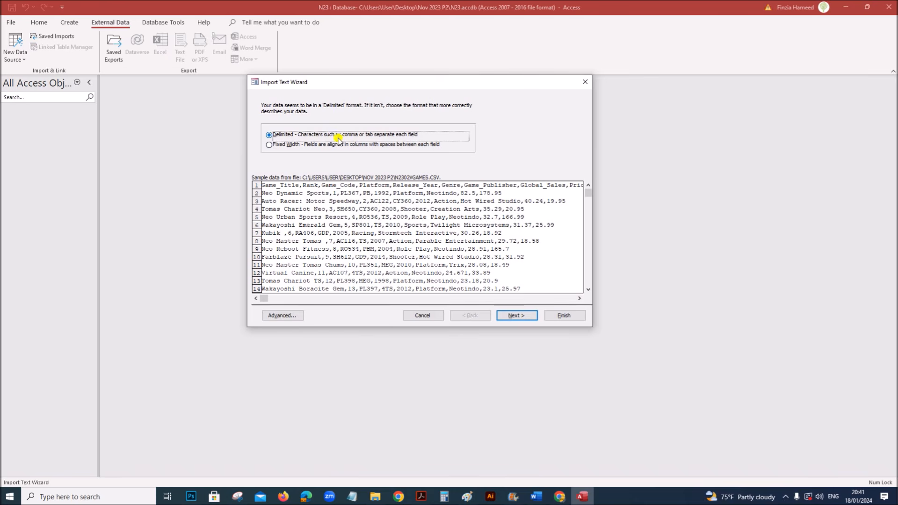
click(522, 316)
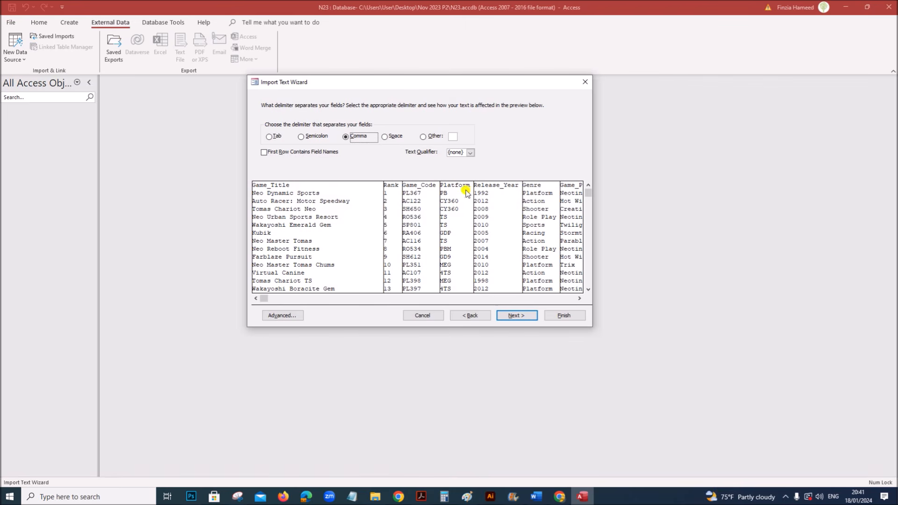
click(264, 152)
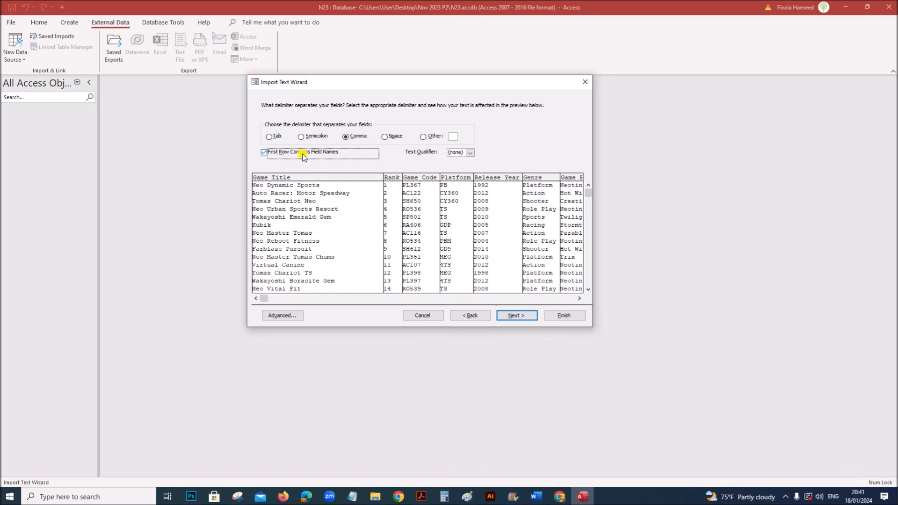
click(517, 315)
click(517, 316)
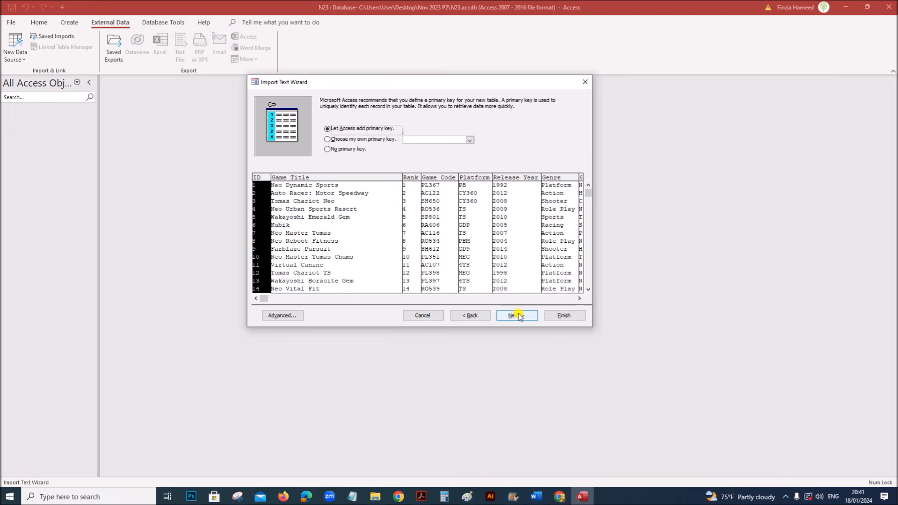
click(345, 142)
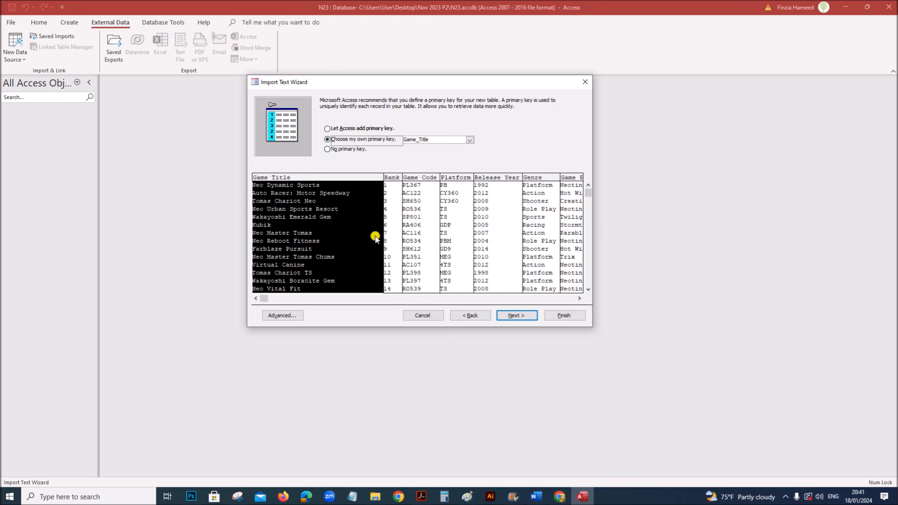
click(417, 189)
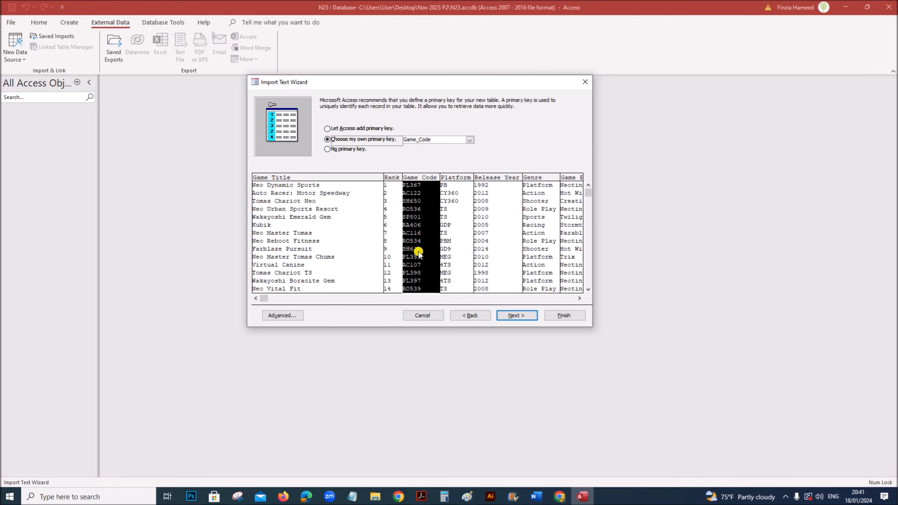
click(283, 316)
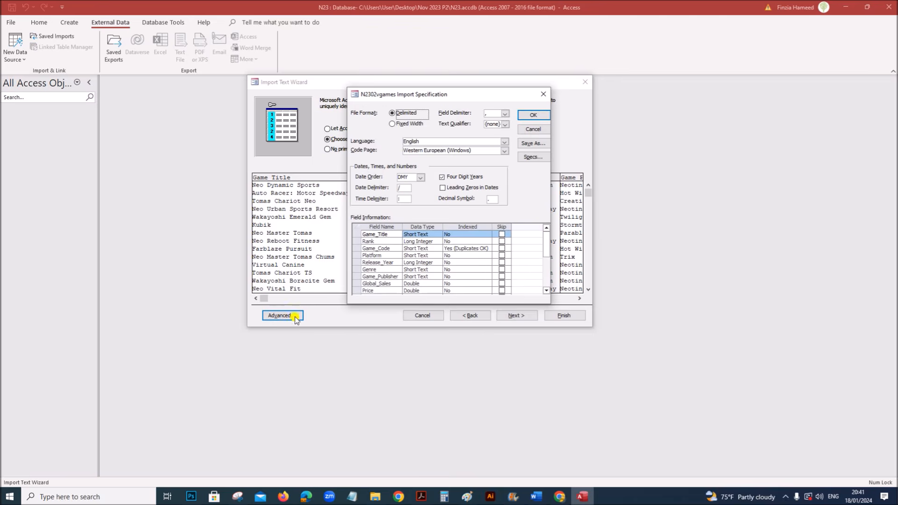
- Compare each field's data type in the import specification with the exam paper's field table
click(422, 497)
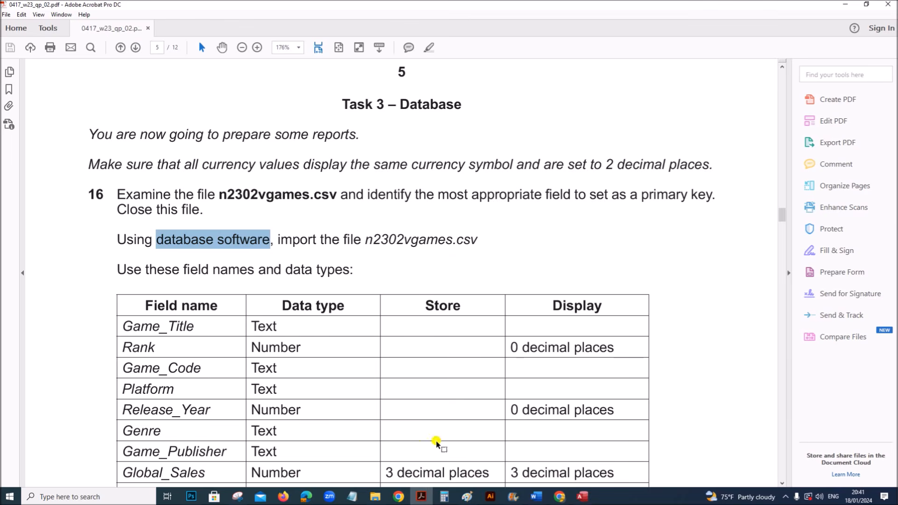
scroll(434, 435, down, 1)
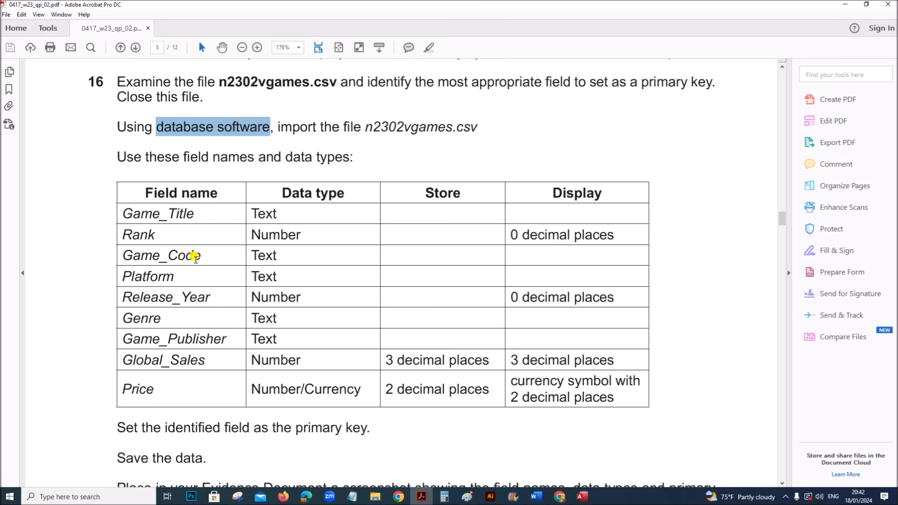
click(582, 497)
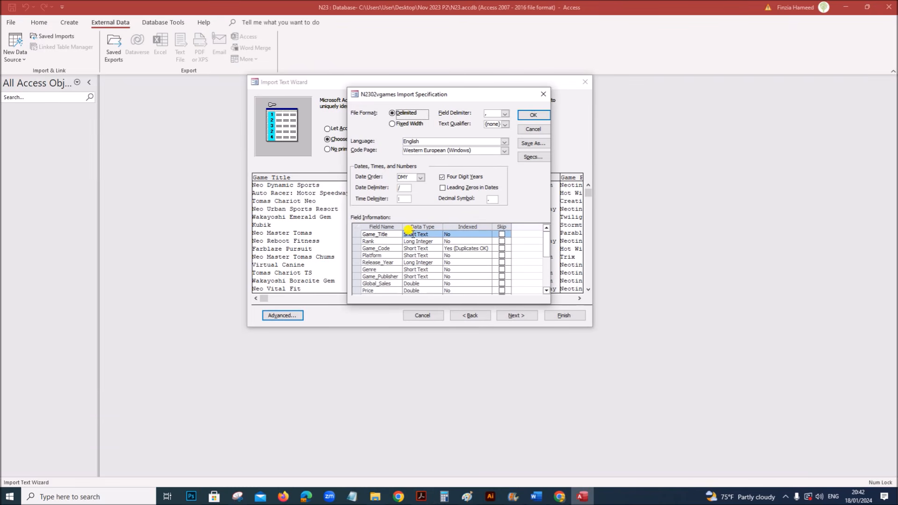
click(411, 233)
click(418, 241)
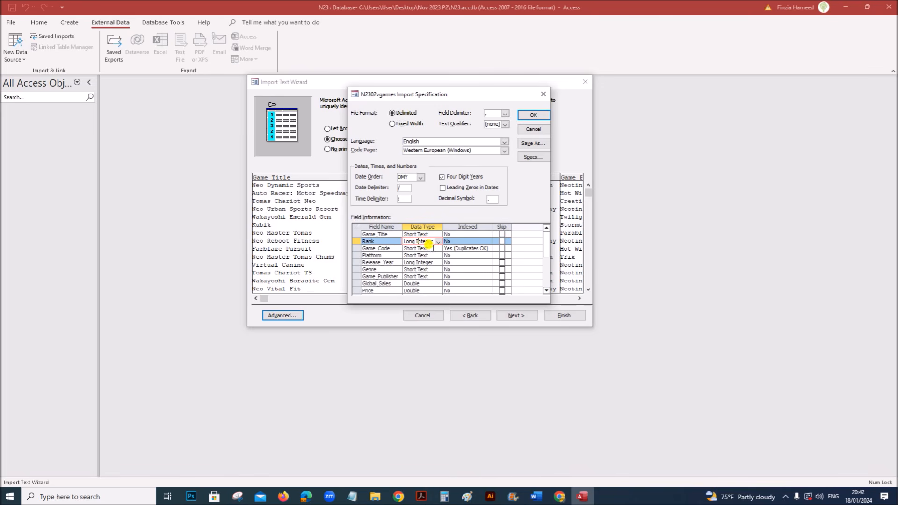
click(429, 248)
click(430, 254)
click(421, 495)
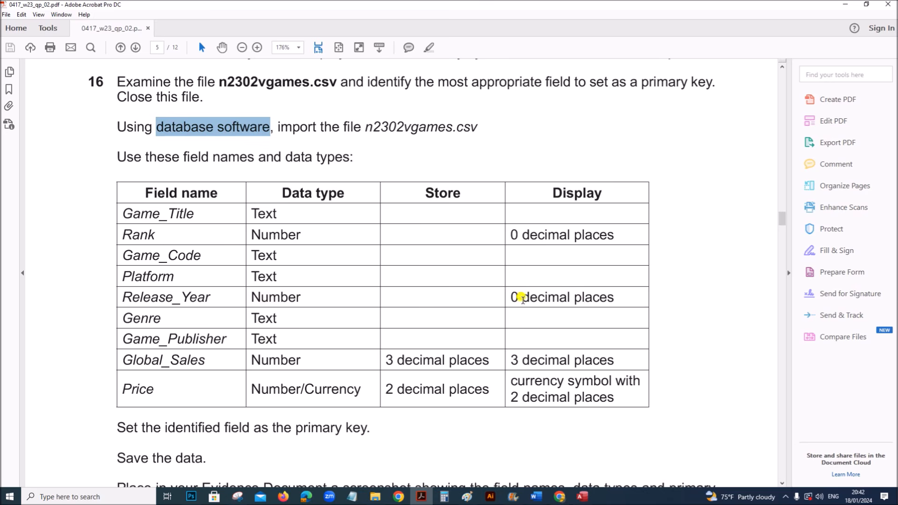
click(582, 496)
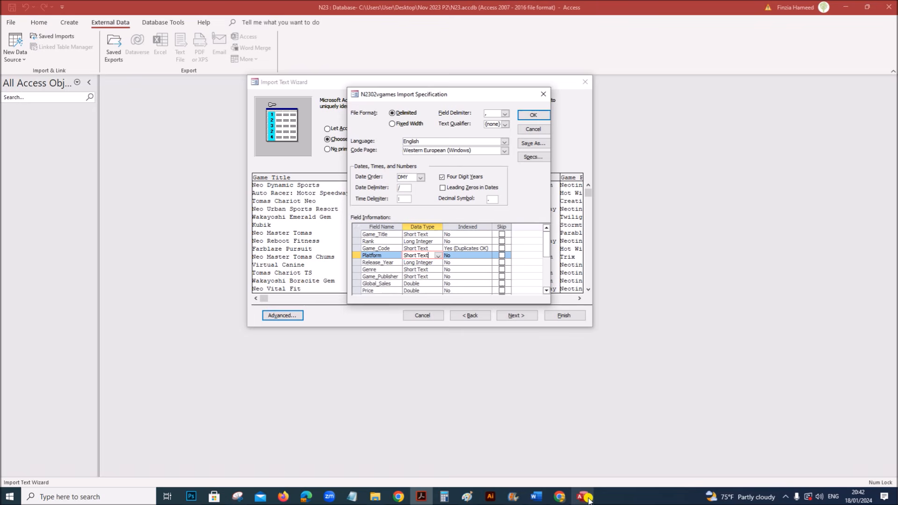
click(388, 262)
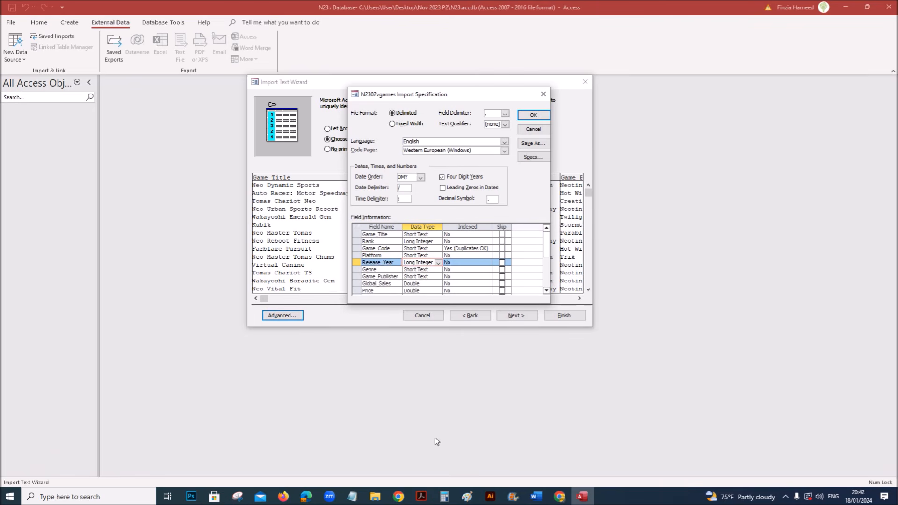
click(421, 496)
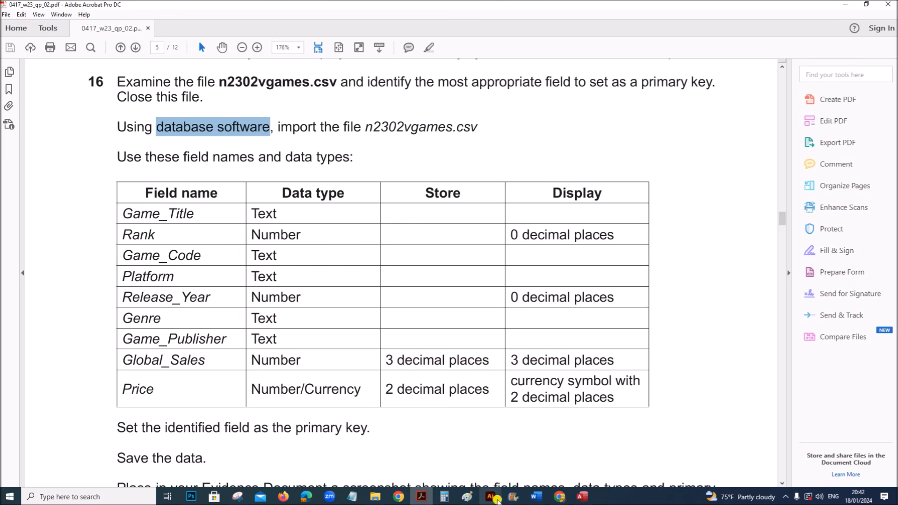
click(576, 497)
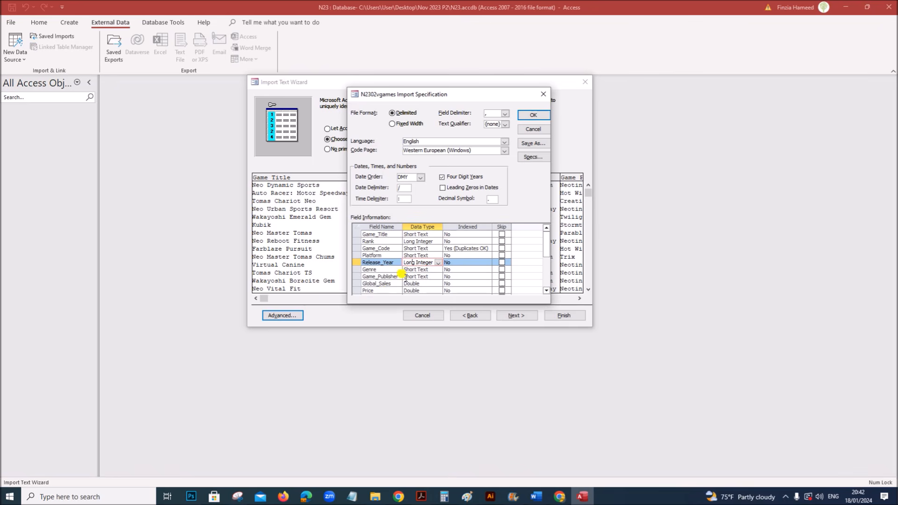
click(410, 270)
click(411, 277)
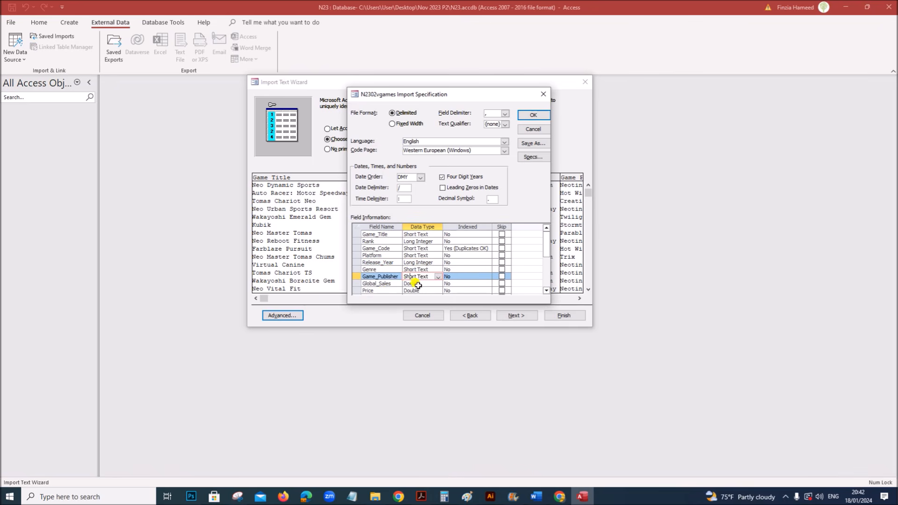
click(423, 282)
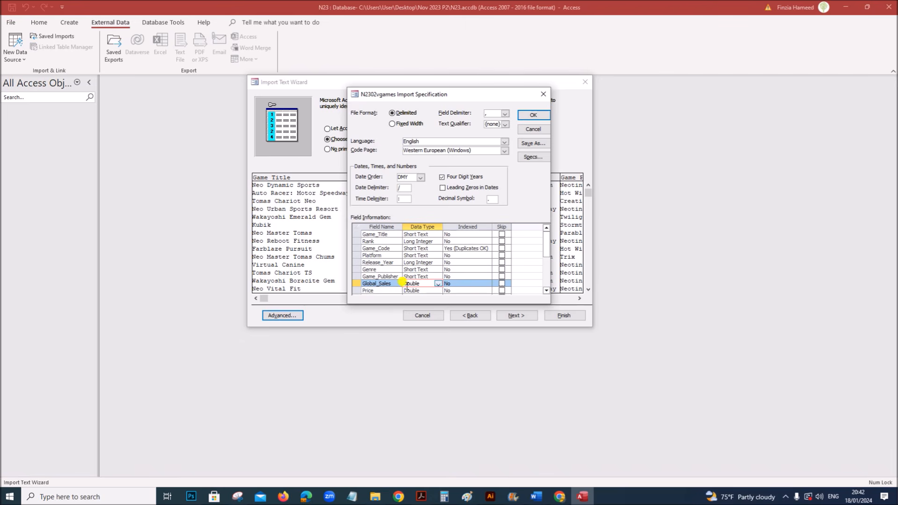
- Change Price's data type to Currency and confirm the import specification
click(546, 290)
click(546, 290)
click(439, 277)
click(439, 278)
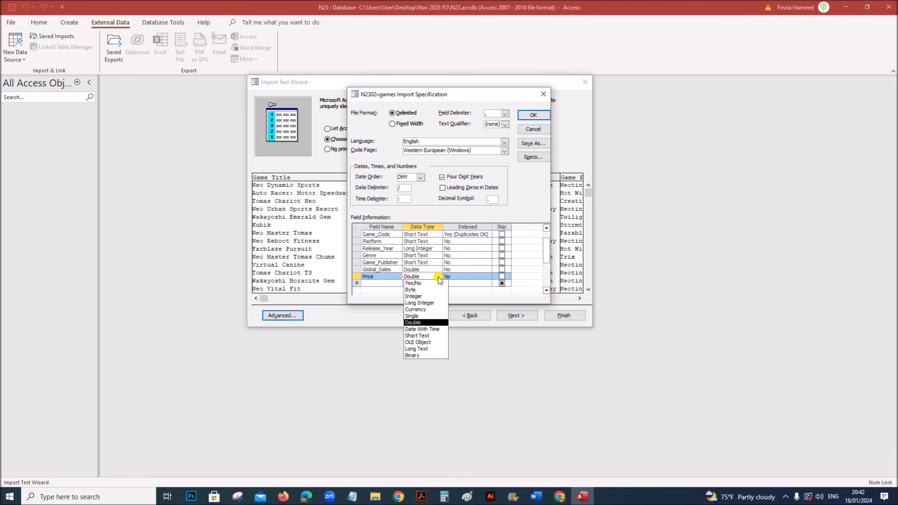
click(420, 309)
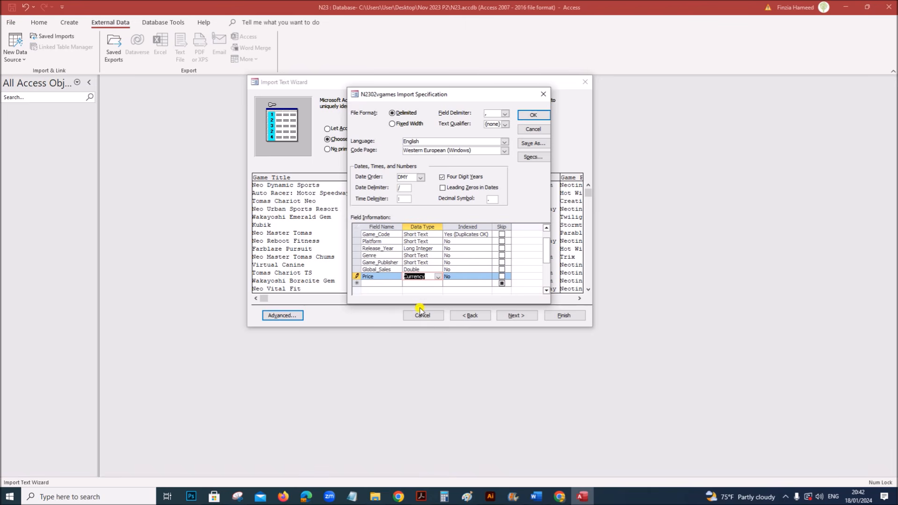
click(532, 116)
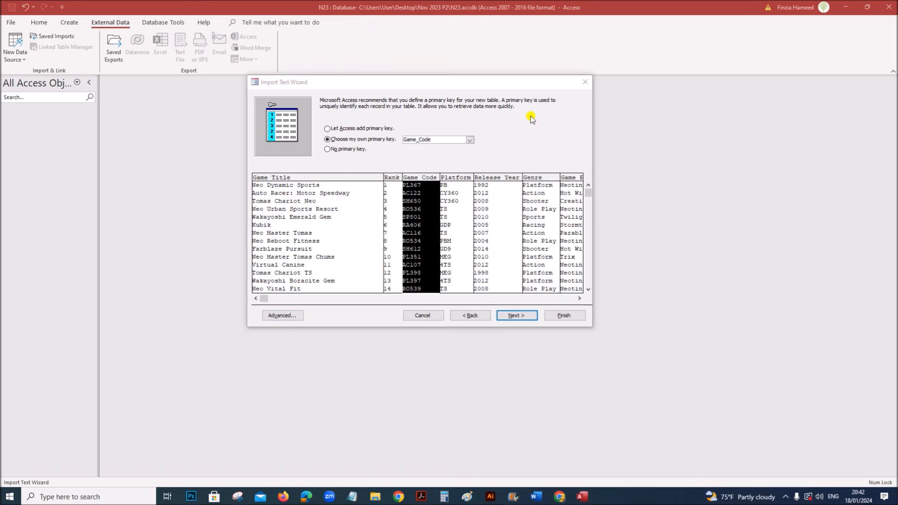
- Finish the import as table N2302vgames and open it in Design view
click(520, 316)
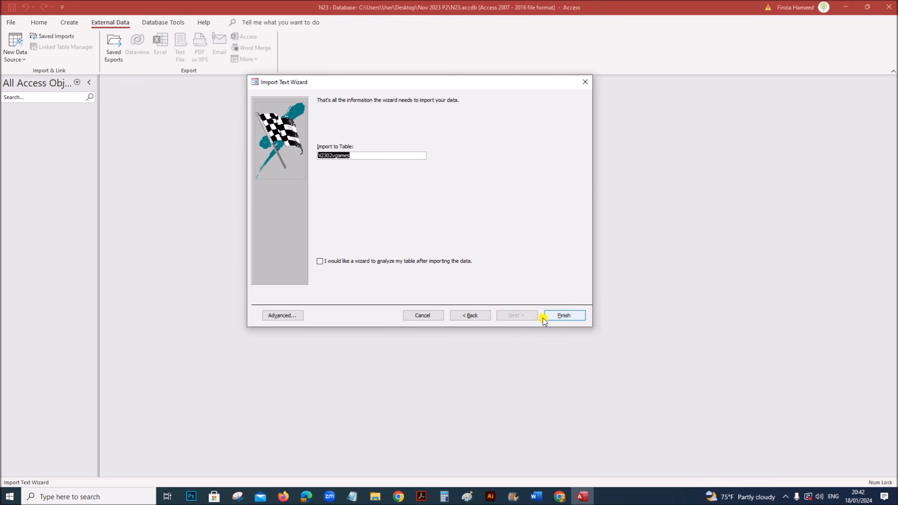
click(575, 320)
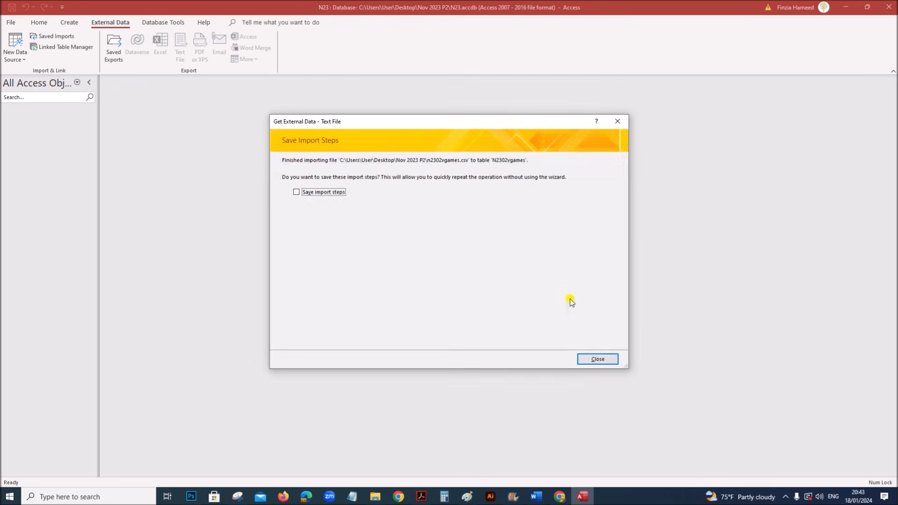
click(593, 356)
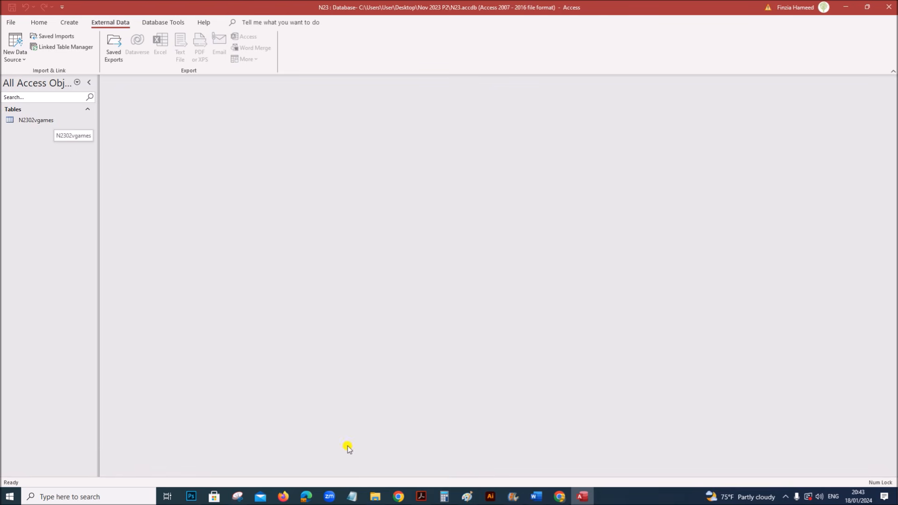
click(43, 120)
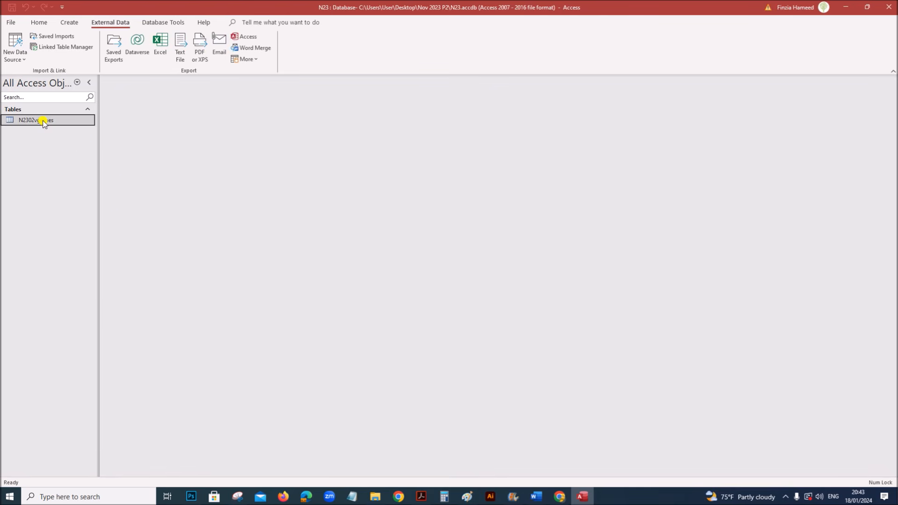
right_click(44, 121)
click(67, 140)
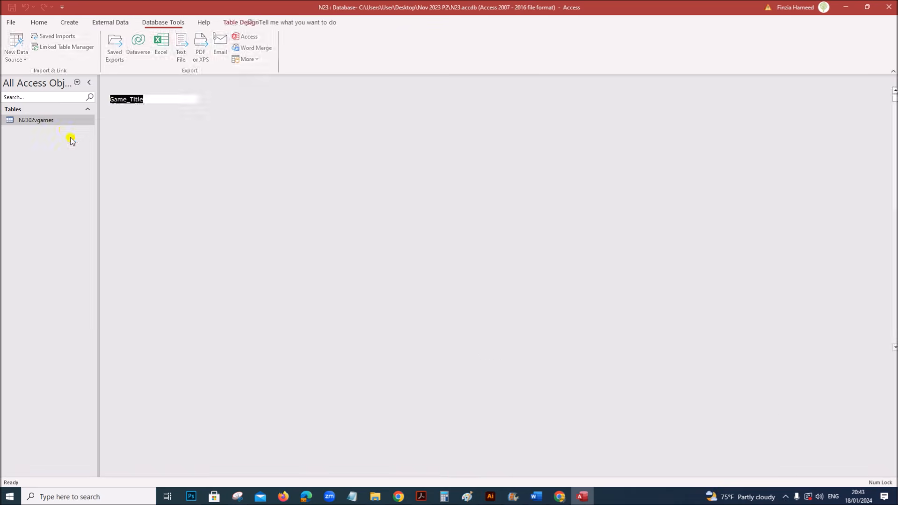
- Mark Rank and Release_Year as Number and Global_Sales' 3 decimal places in the exam PDF
click(421, 496)
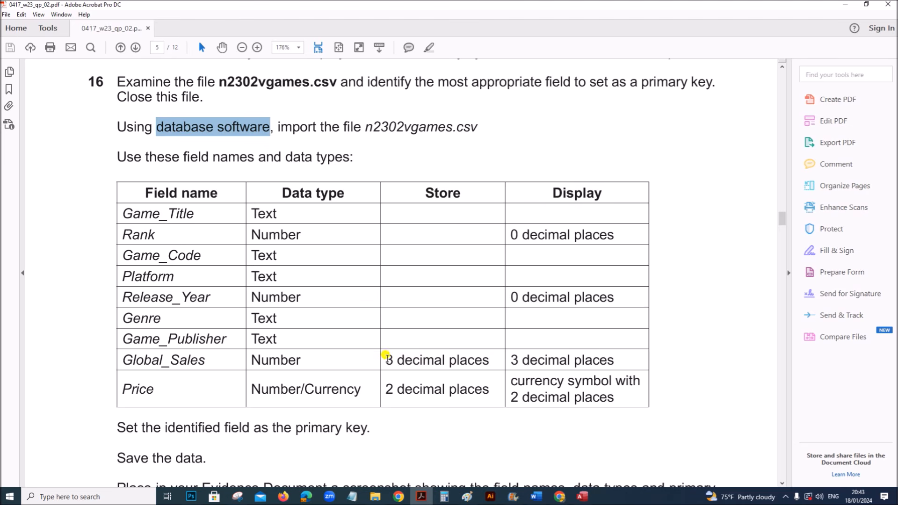
drag(261, 231, 298, 233)
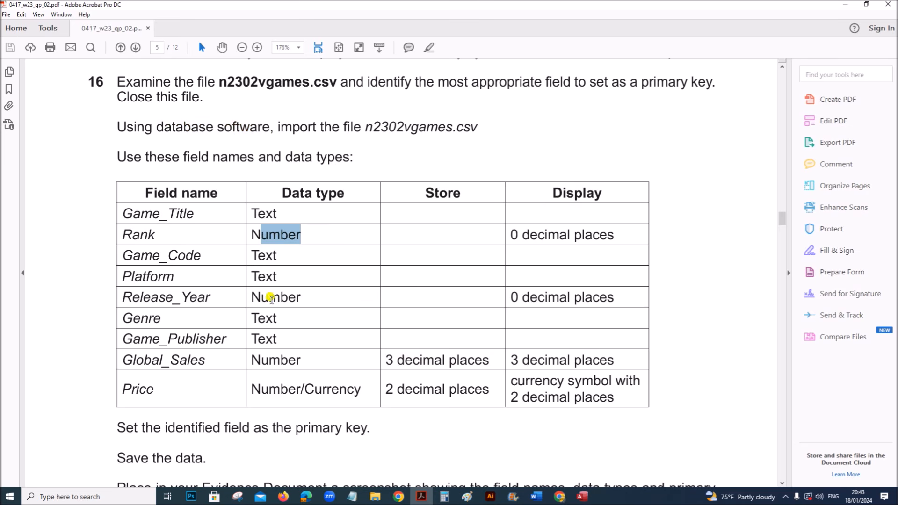
drag(268, 298, 296, 297)
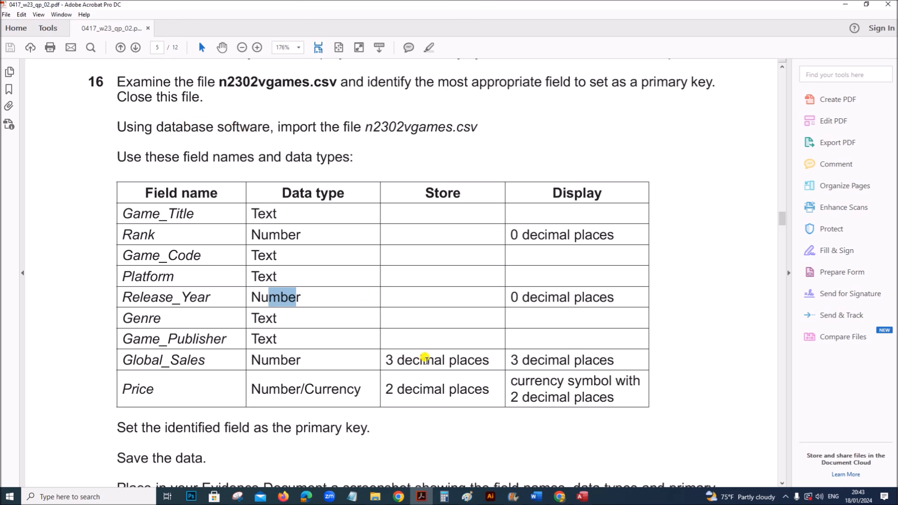
click(406, 360)
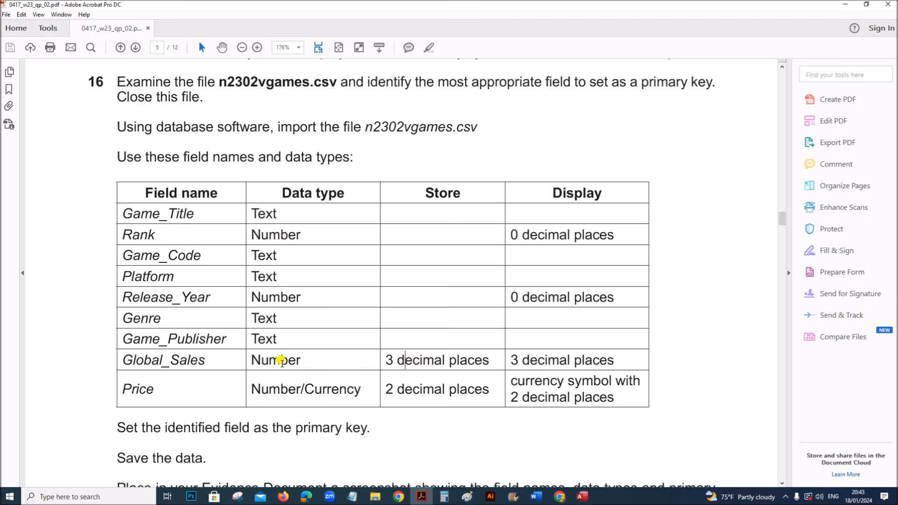
drag(384, 360, 475, 361)
click(582, 496)
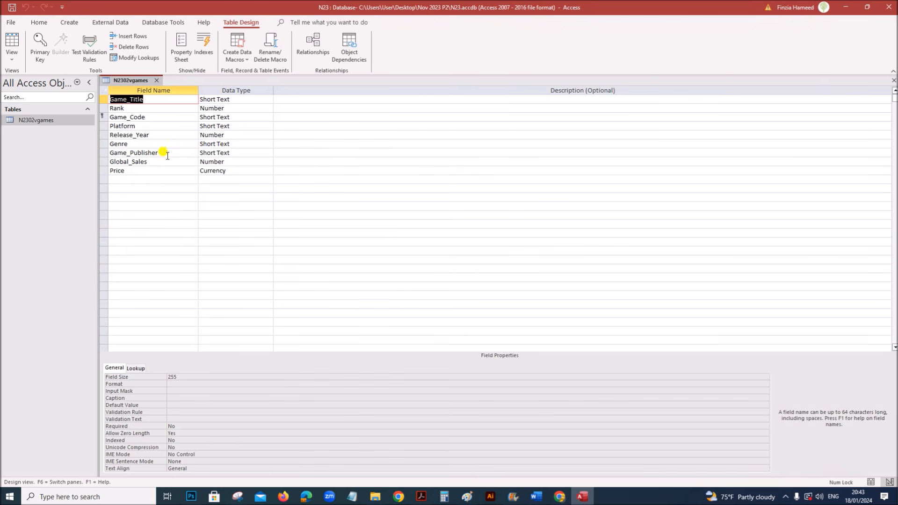
- Give Global_Sales 3 decimal places in Fixed format
click(154, 164)
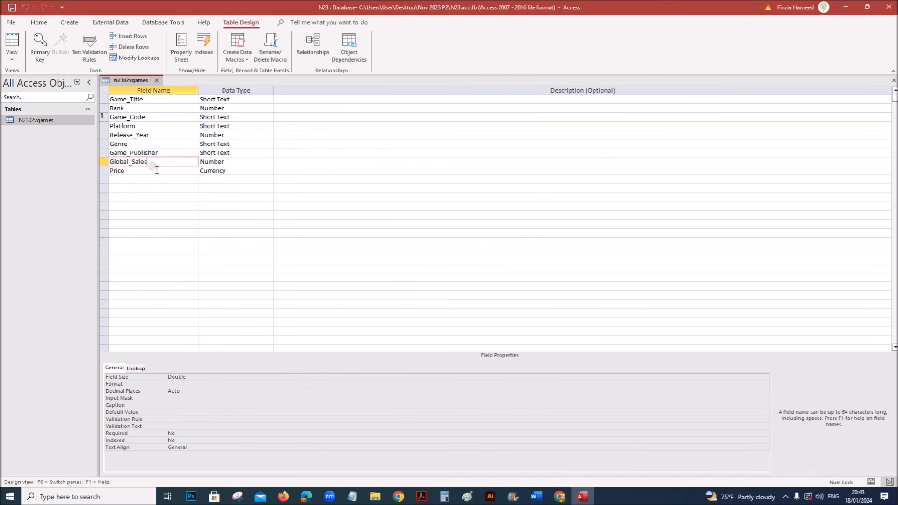
click(185, 391)
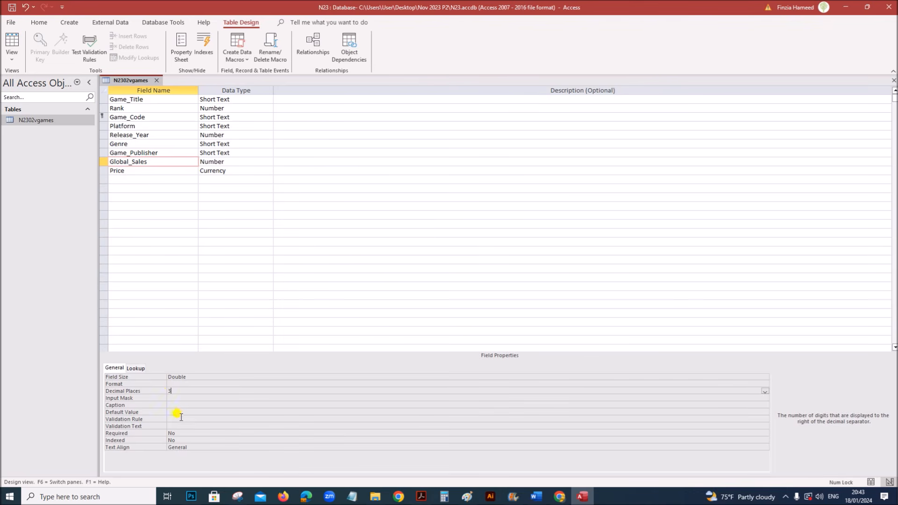
click(178, 383)
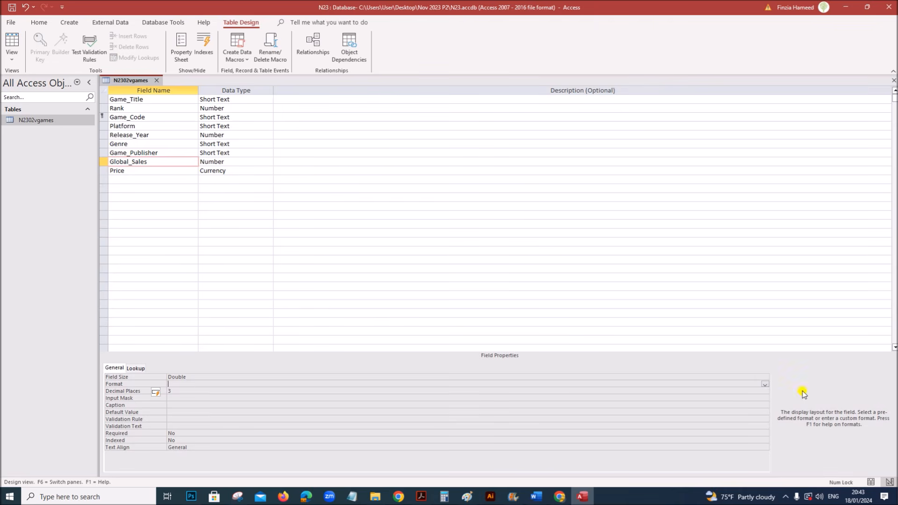
click(764, 385)
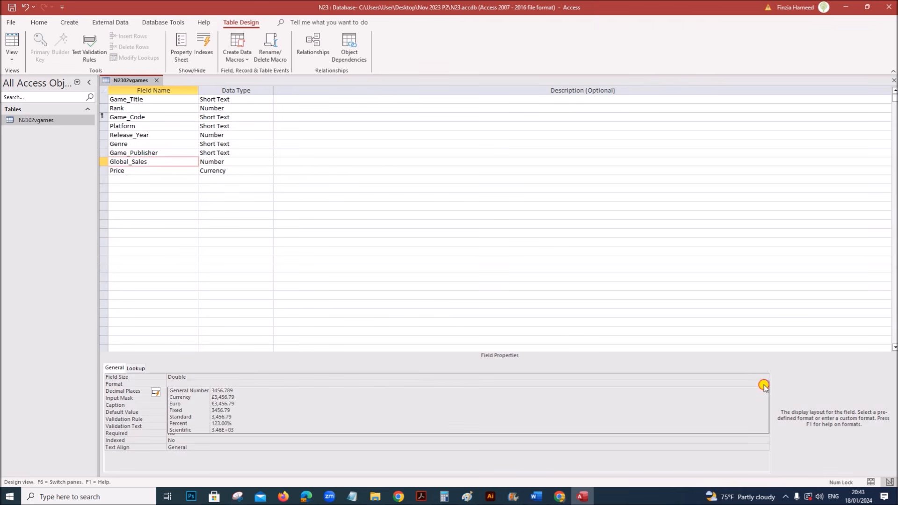
click(217, 411)
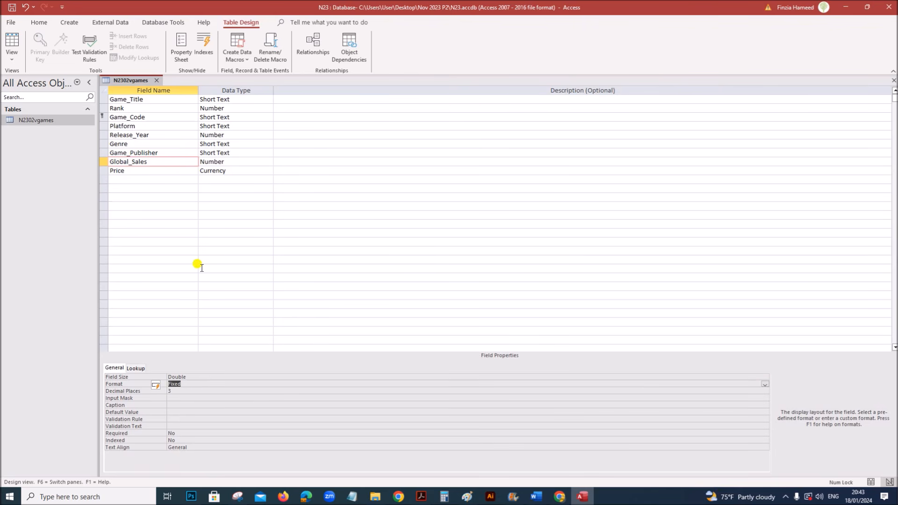
- Give Price 2 decimal places in Currency format and save the table design
click(160, 172)
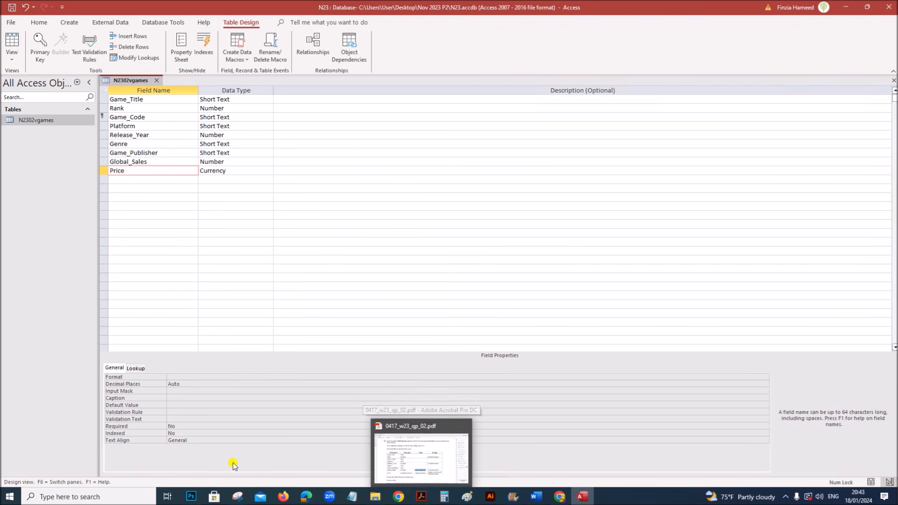
click(166, 384)
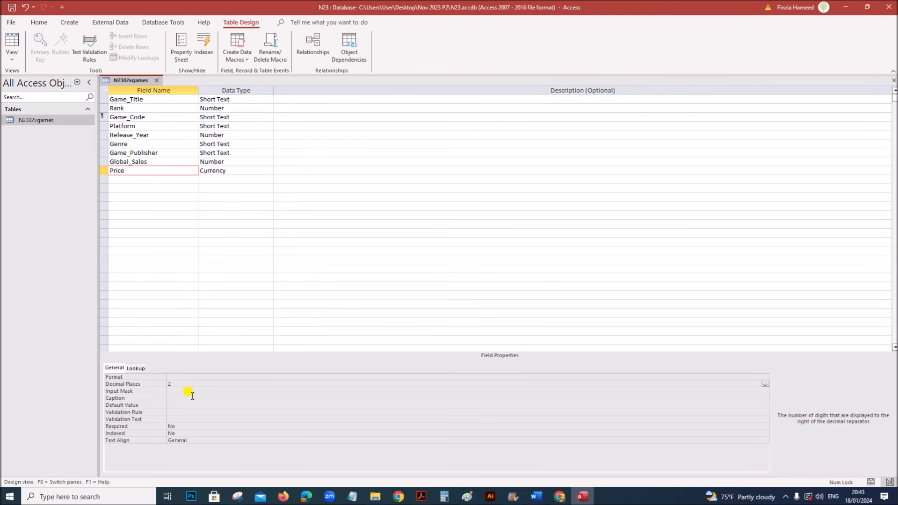
click(192, 377)
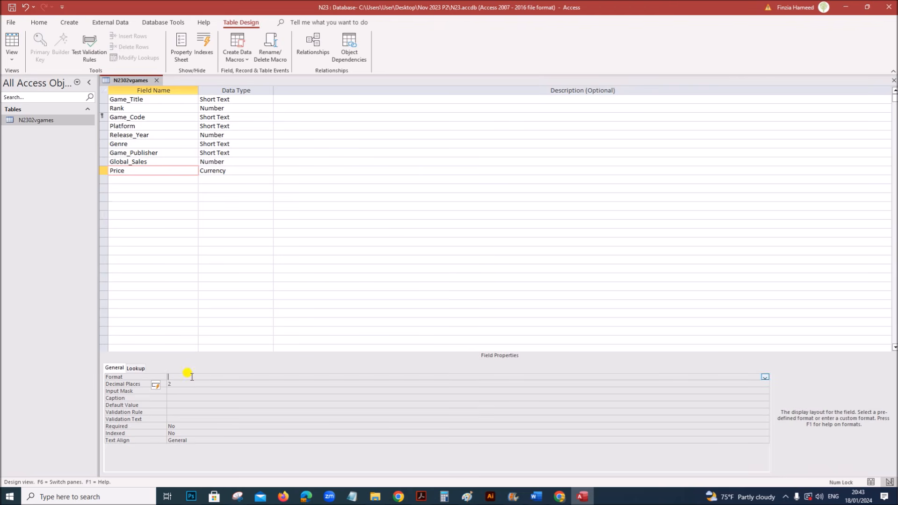
click(764, 377)
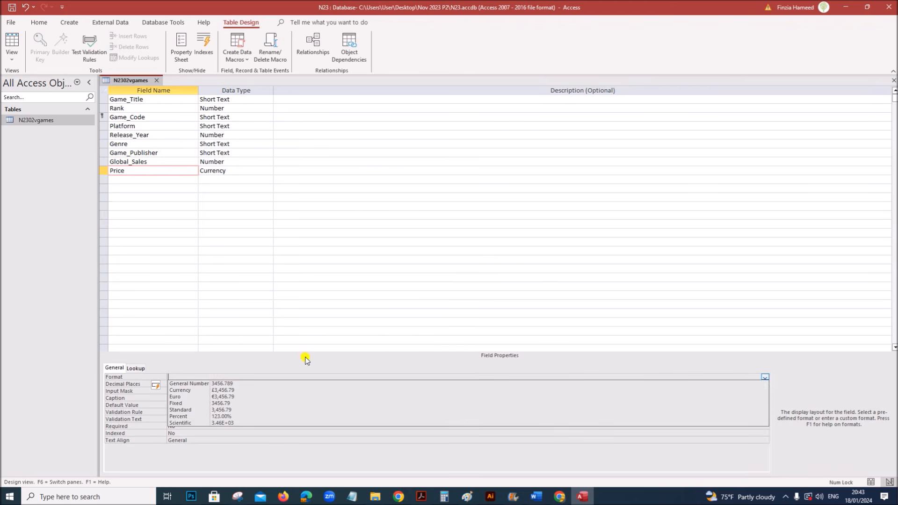
click(173, 384)
right_click(134, 83)
click(145, 89)
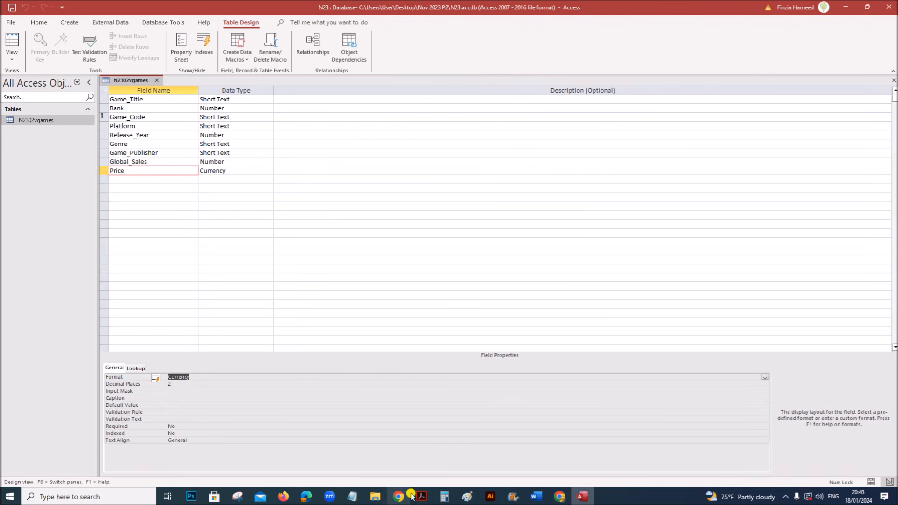
- Read the next exam question in the PDF, then return to the N2302vgames design
click(413, 496)
scroll(402, 430, down, 5)
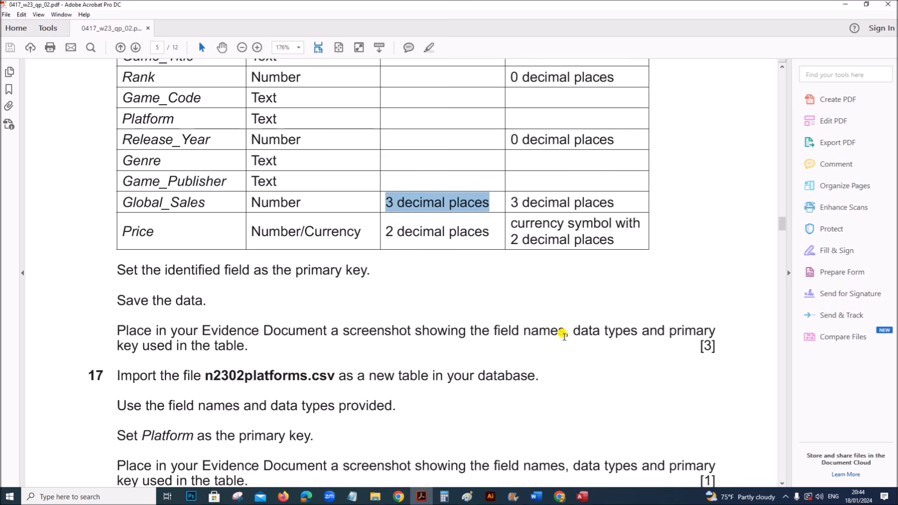
click(583, 497)
click(367, 179)
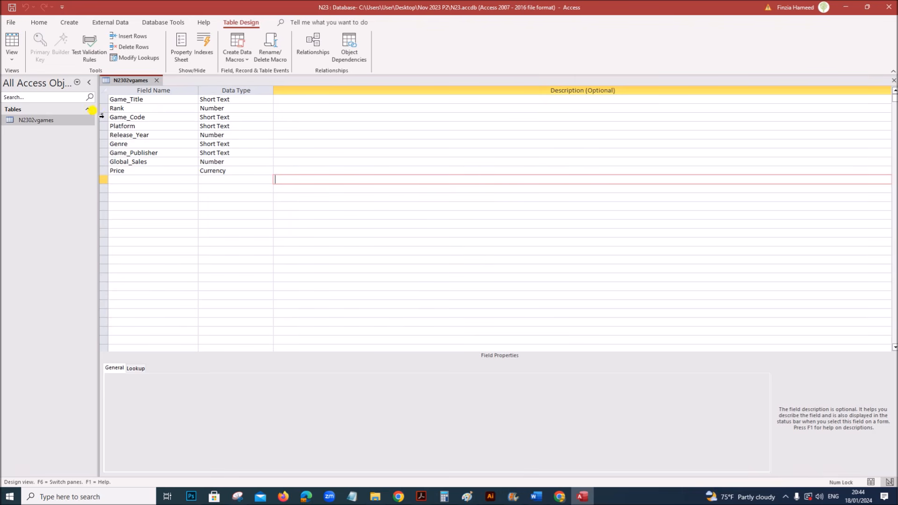
- Snip the N2302vgames field names and data types list with Snipping Tool
click(238, 497)
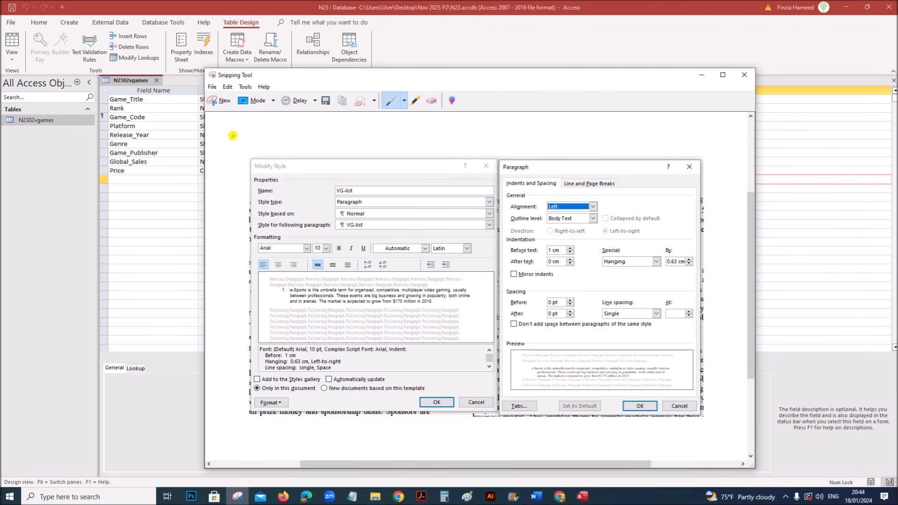
click(220, 101)
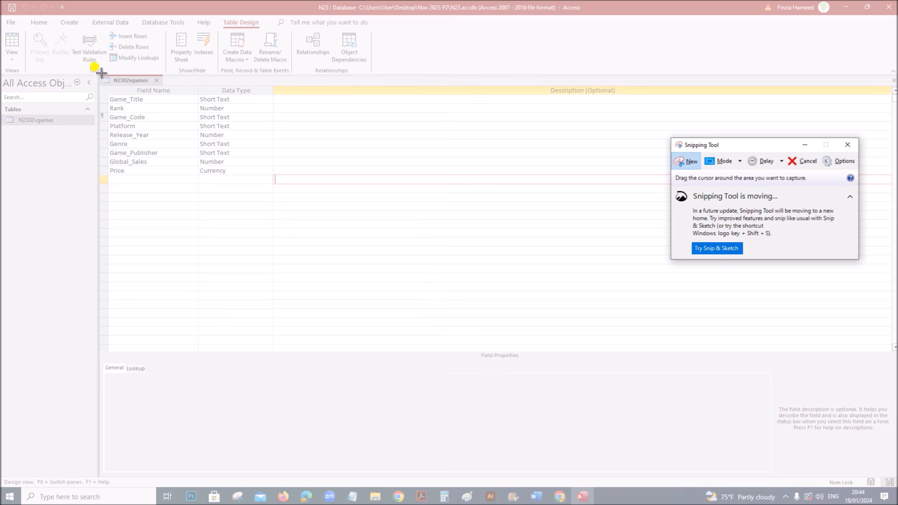
drag(95, 73, 274, 178)
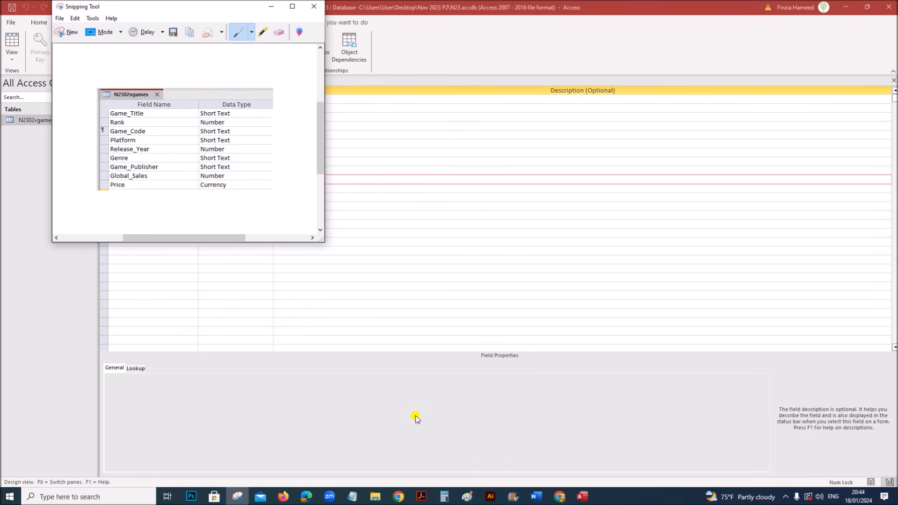
- Open EVIDENCE1234 in Word and place the cursor below 'Step 16 evidence:'
click(537, 497)
click(581, 459)
scroll(518, 393, down, 10)
click(257, 150)
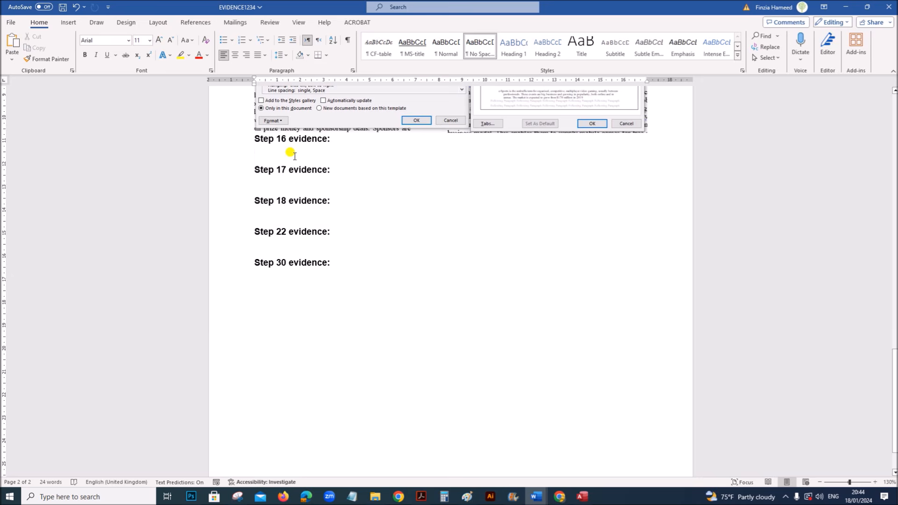
- Paste the field-list screenshot under Step 16 evidence, then close the N2302vgames design view
key(ctrl+v)
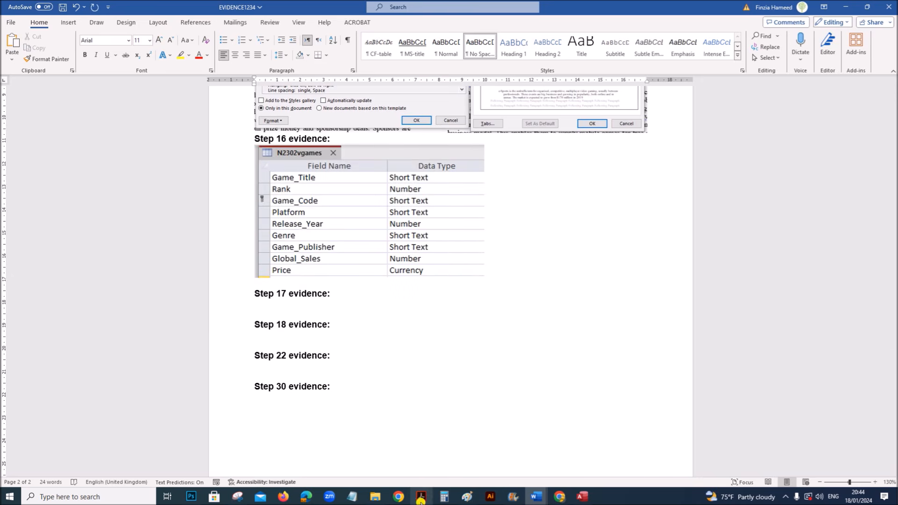
click(420, 499)
scroll(401, 453, down, 4)
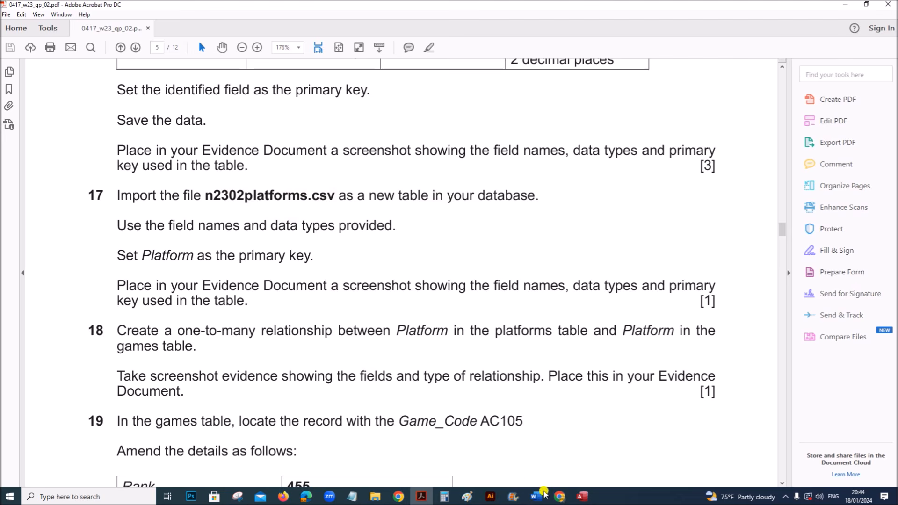
click(582, 496)
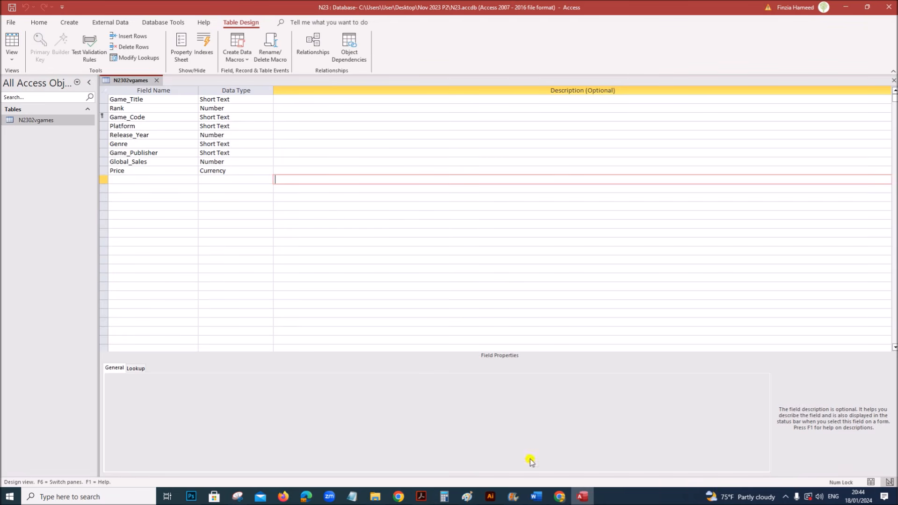
click(156, 80)
- Start a text-file import from External Data and select n2302platforms.csv from the Nov 2023 P2 folder
click(102, 23)
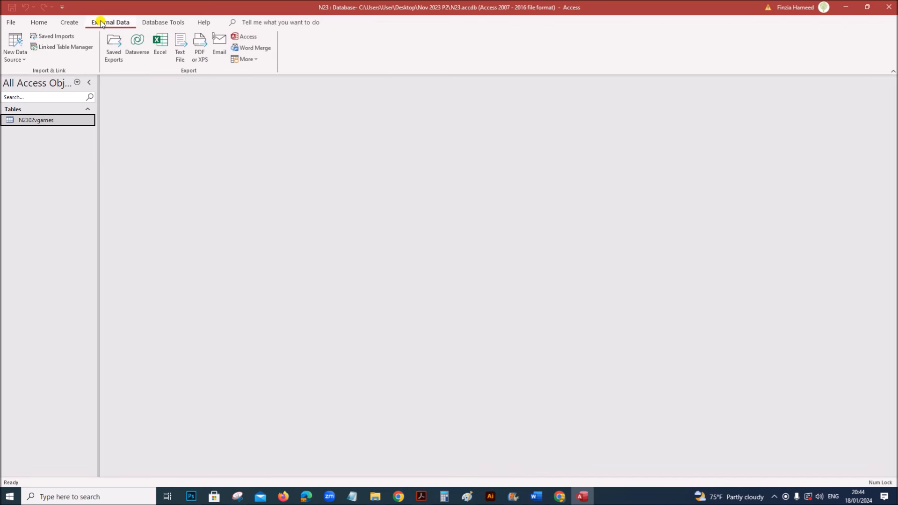
click(23, 59)
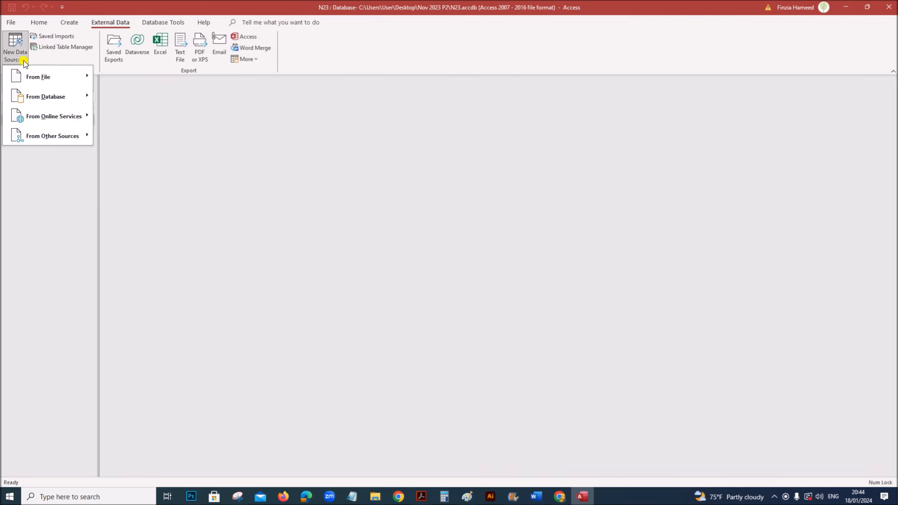
mouse_move(34, 77)
click(133, 137)
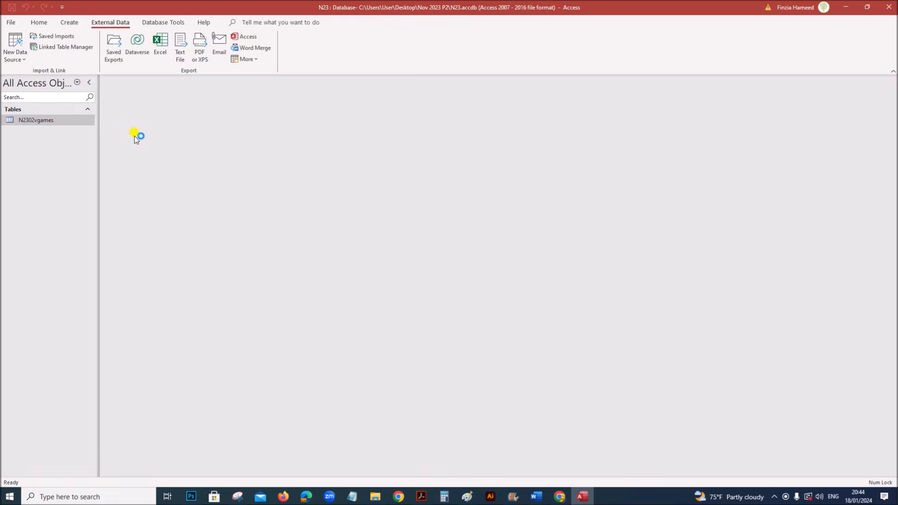
click(575, 181)
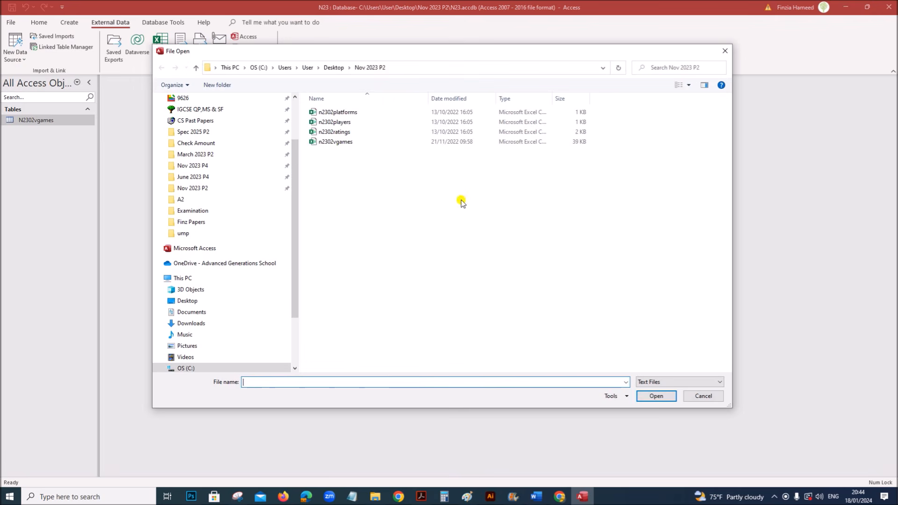
click(340, 113)
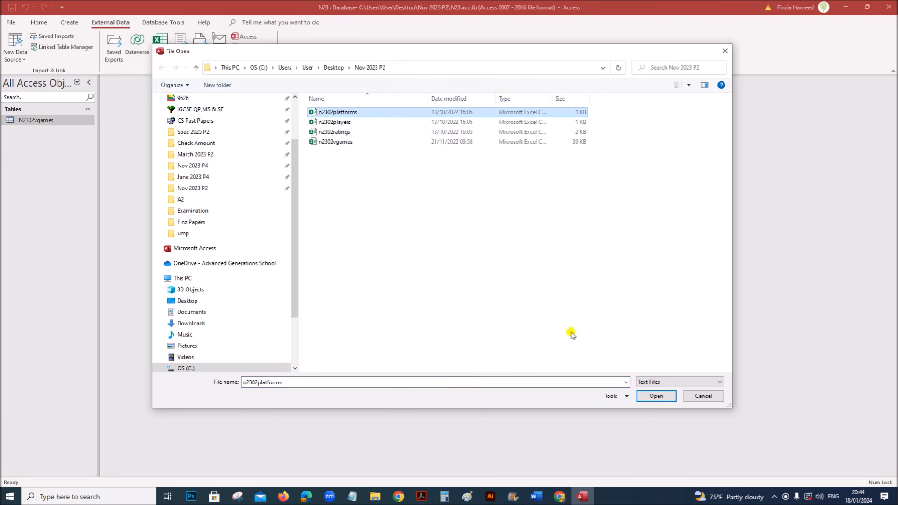
click(656, 396)
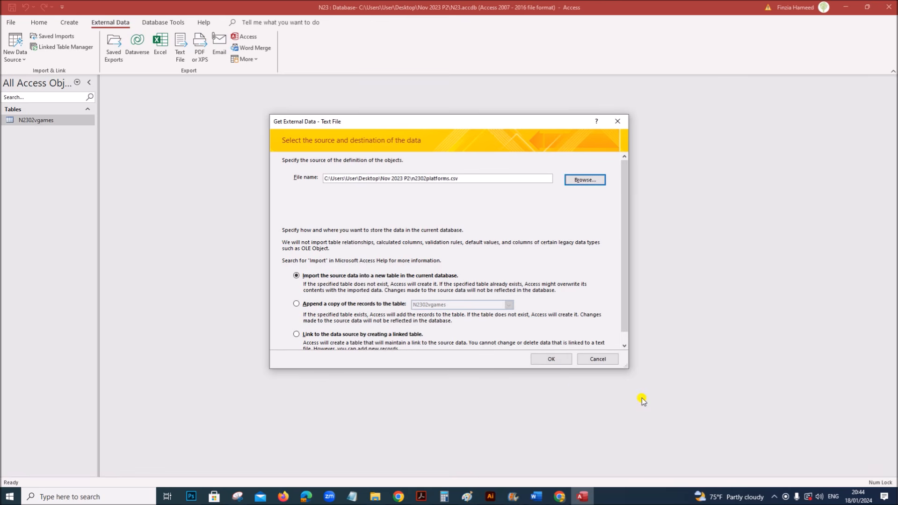
- Import into a new table as delimited text with field names taken from the first row
click(548, 360)
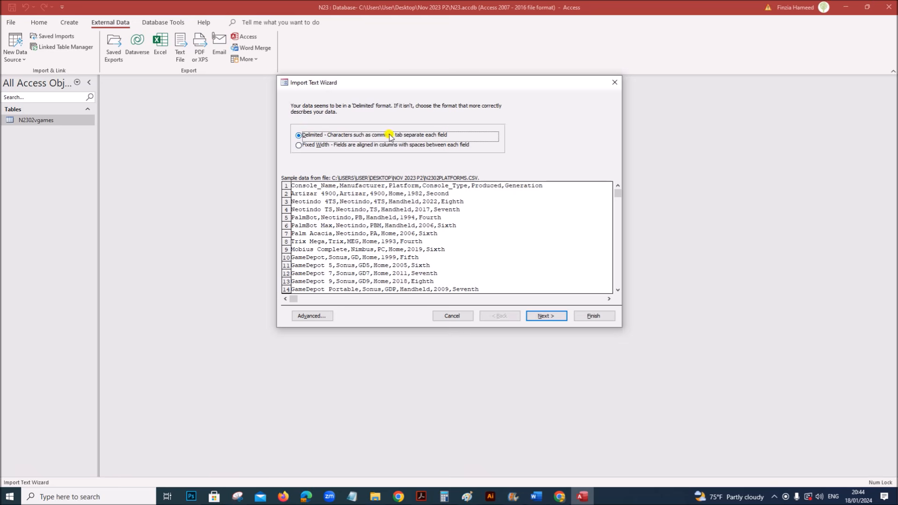
click(548, 316)
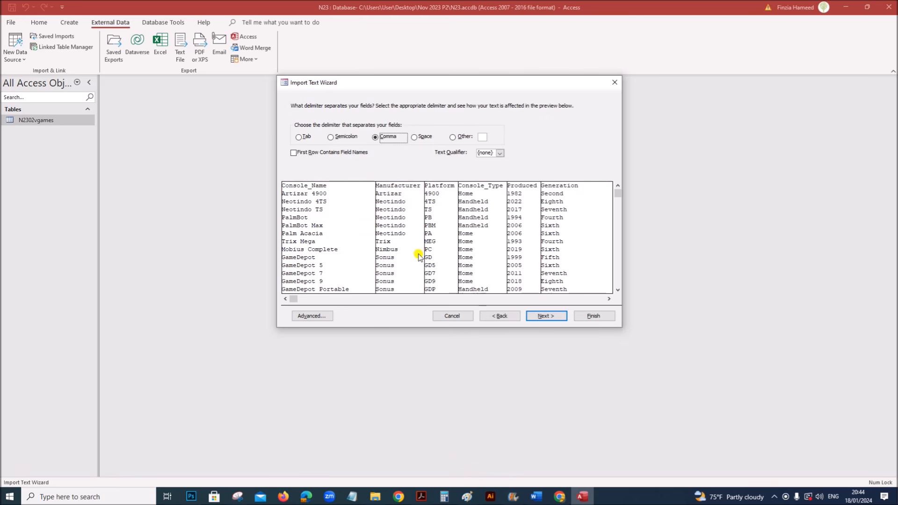
click(333, 154)
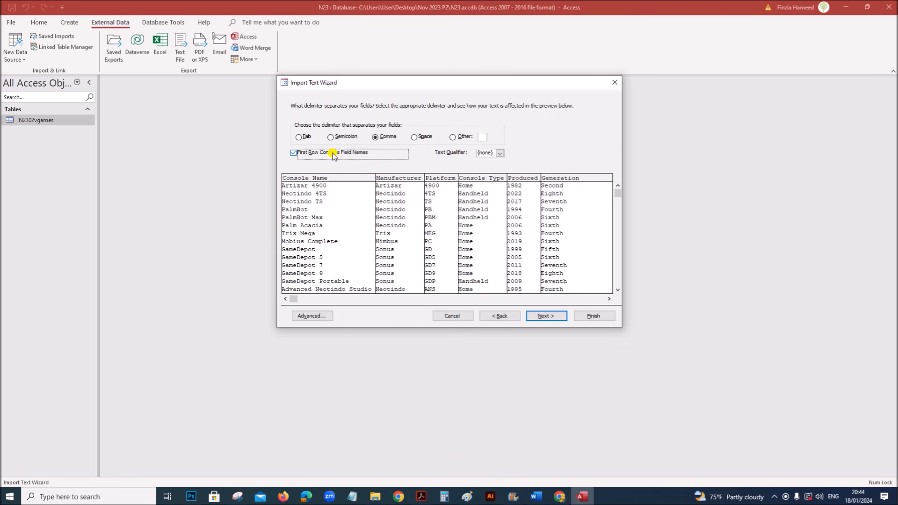
click(546, 316)
click(546, 316)
- Set Platform as the import's own primary key and open Advanced to review the six field types
click(397, 140)
click(422, 495)
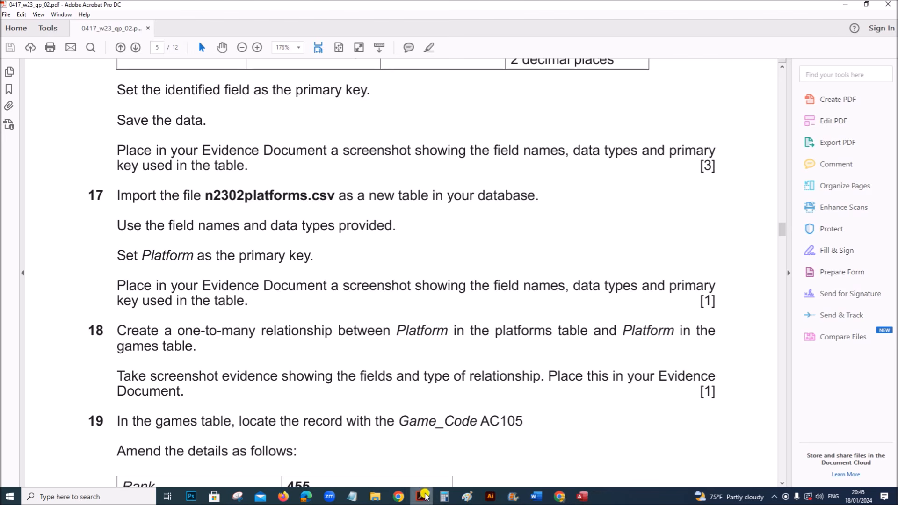
drag(142, 256, 311, 255)
click(582, 497)
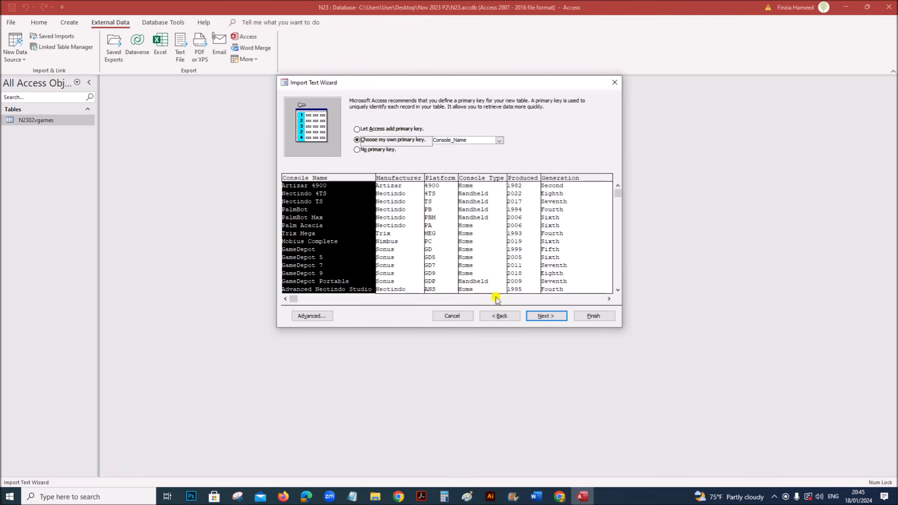
click(442, 215)
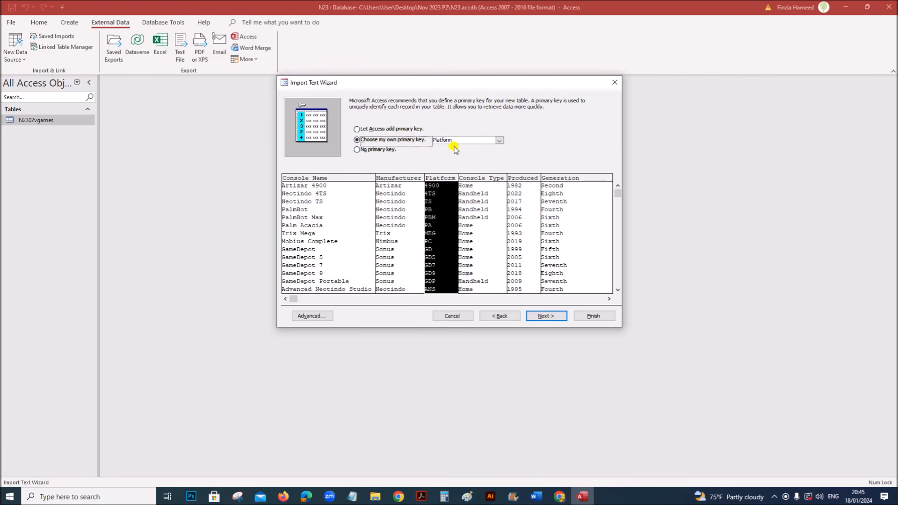
click(421, 497)
drag(184, 225, 380, 221)
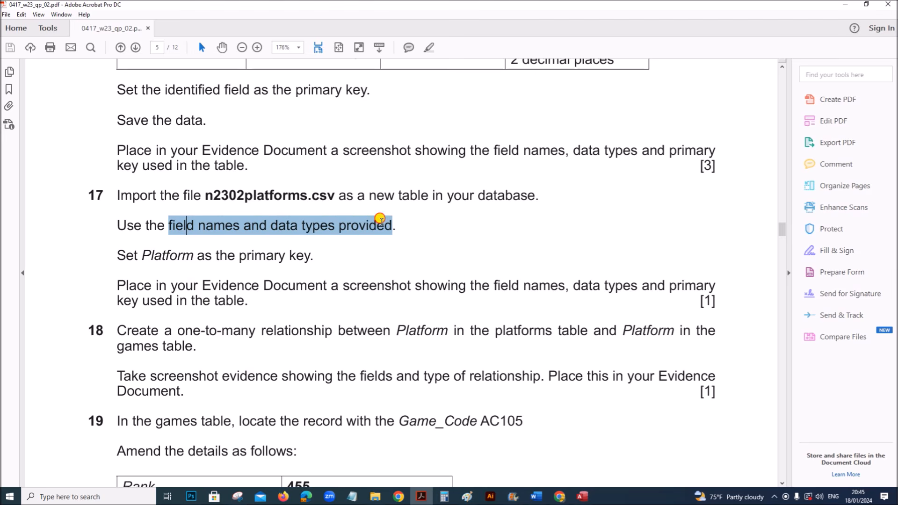
click(582, 497)
click(313, 315)
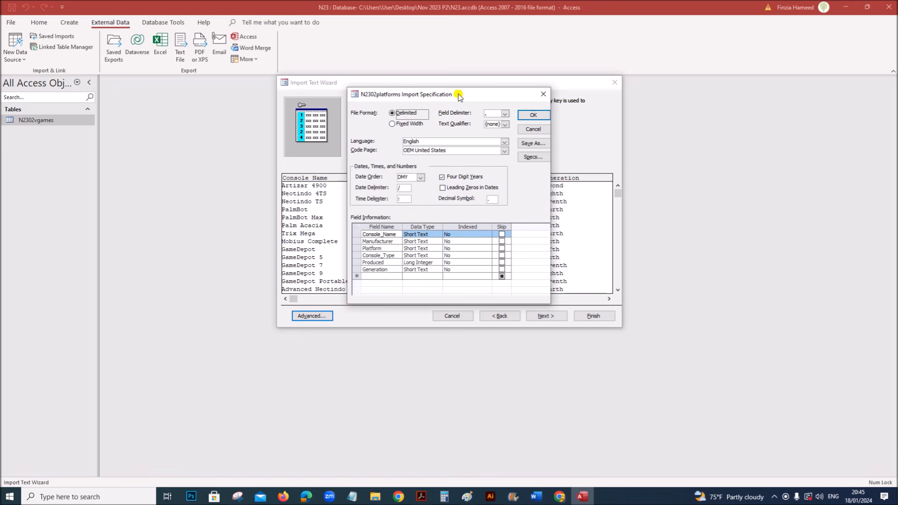
- Accept the specification, finish the import without saving steps, and select the new N2302platforms table
click(533, 115)
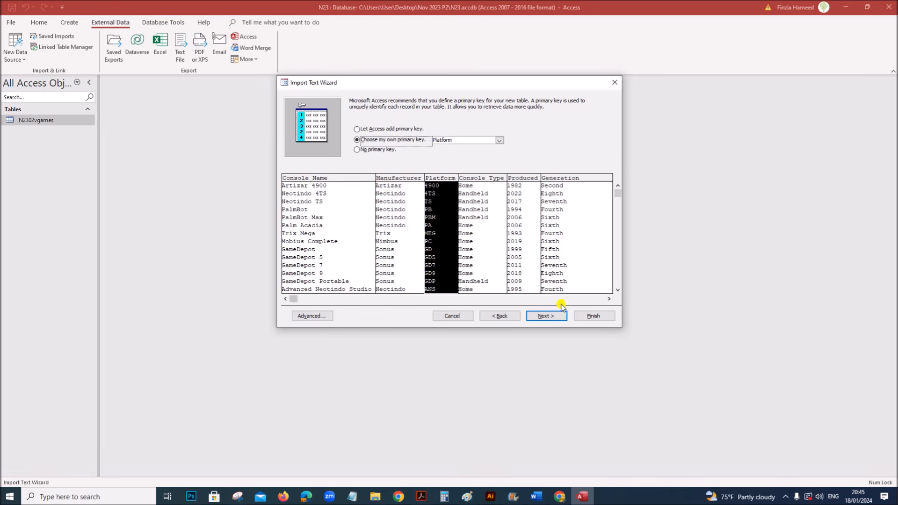
click(553, 316)
click(588, 316)
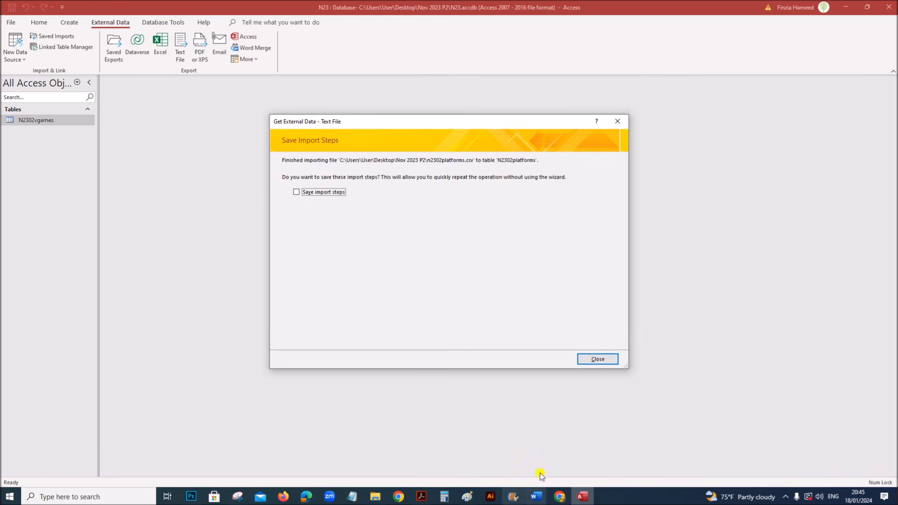
click(592, 361)
click(421, 497)
scroll(397, 447, down, 1)
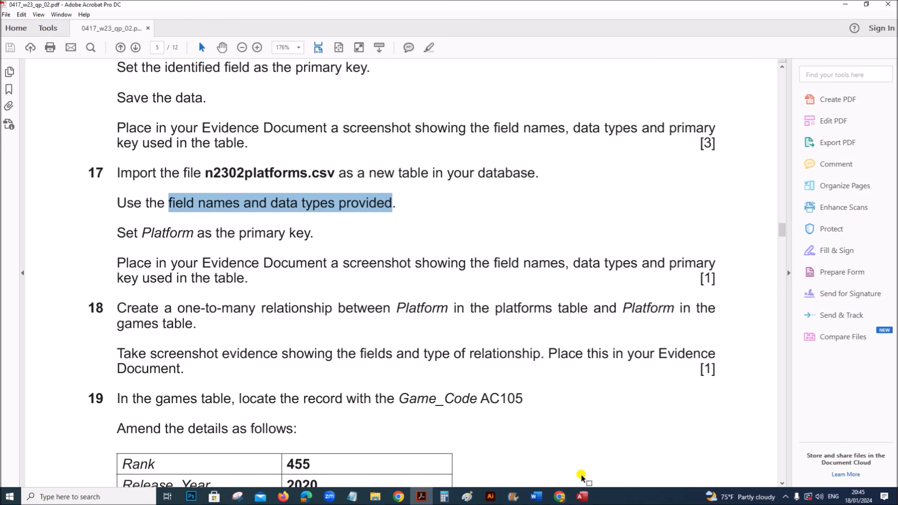
click(582, 497)
click(48, 120)
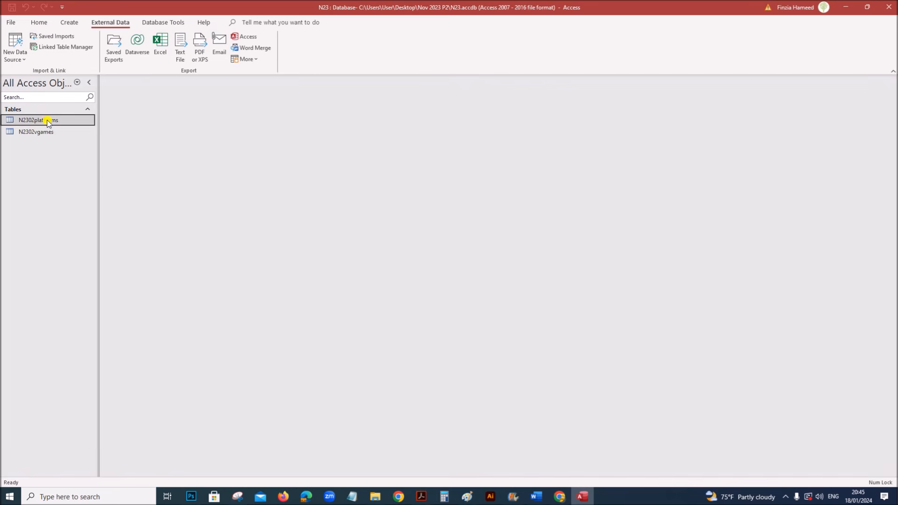
- Open N2302platforms in Design View and snip its six field names and data types
right_click(50, 121)
click(77, 140)
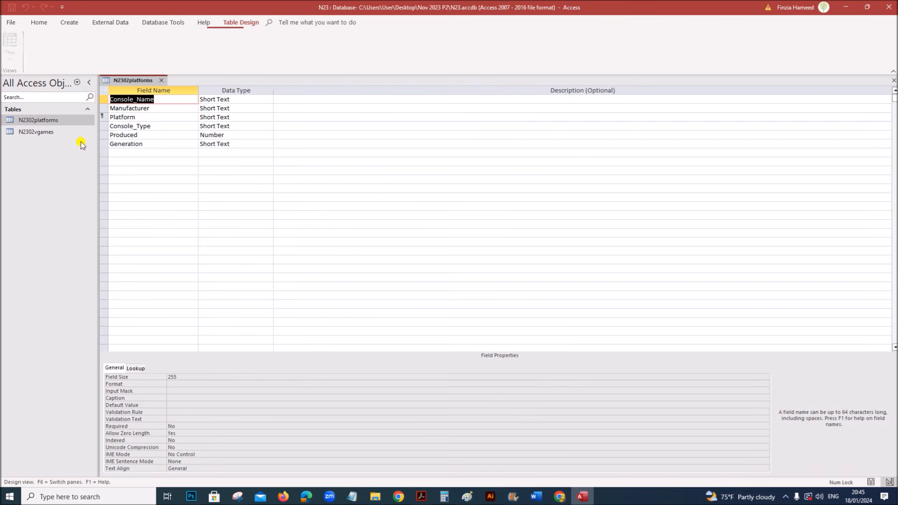
click(450, 258)
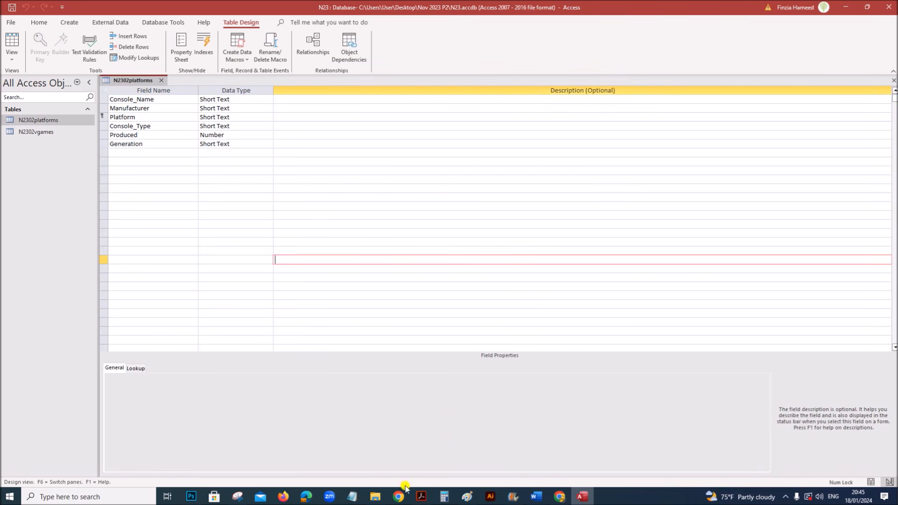
click(239, 498)
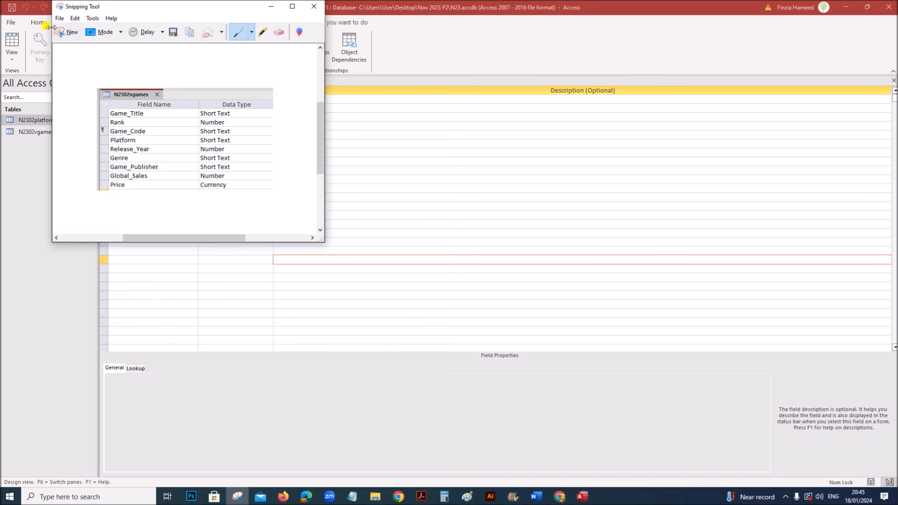
click(67, 32)
drag(102, 73, 270, 167)
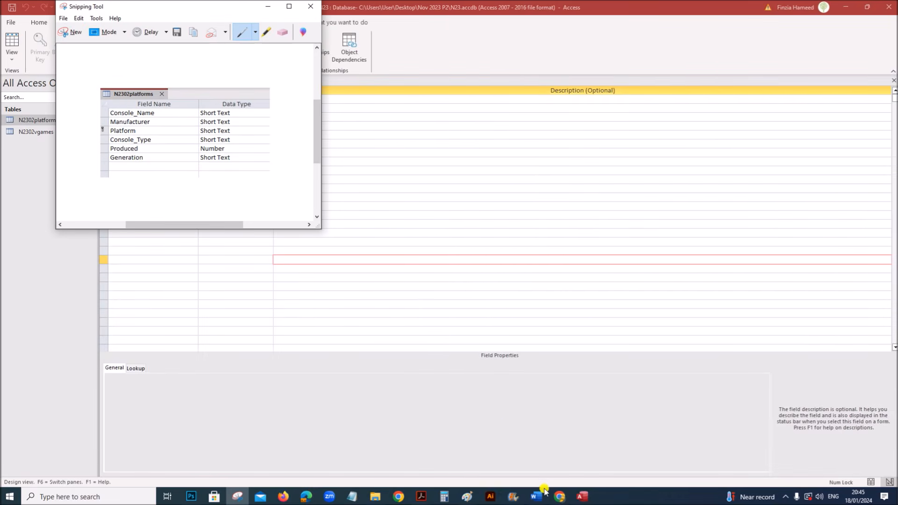
- Paste the N2302platforms field screenshot under Step 17 evidence in EVIDENCE1234
mouse_move(538, 493)
click(588, 463)
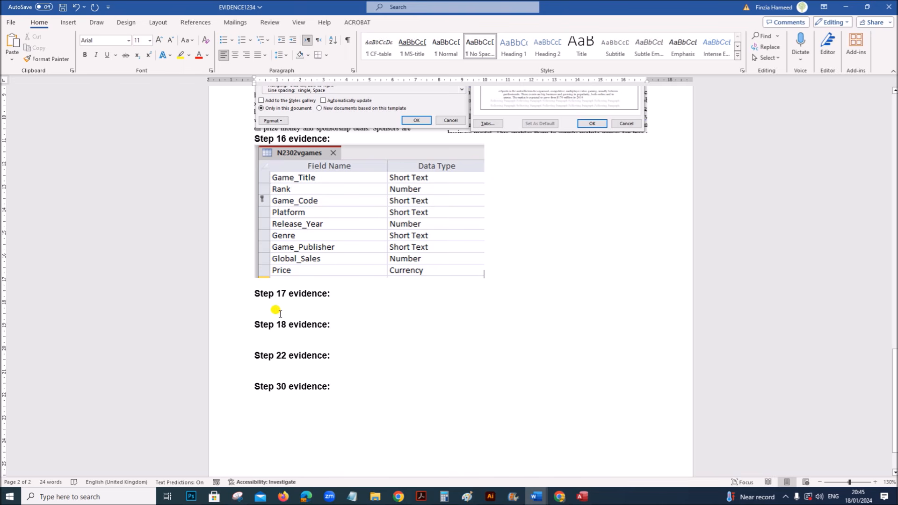
key(ctrl+v)
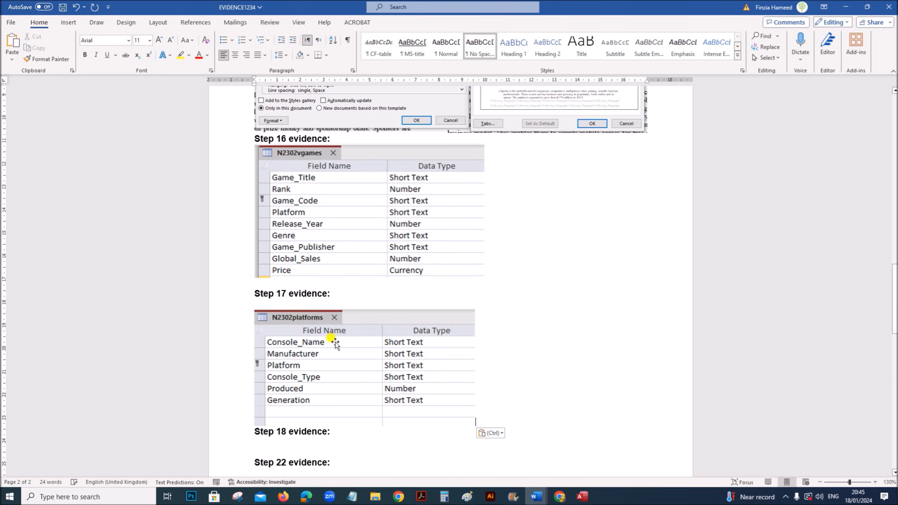
- Save and close the N2302platforms table design, then open the Relationships window
click(421, 496)
scroll(379, 394, down, 3)
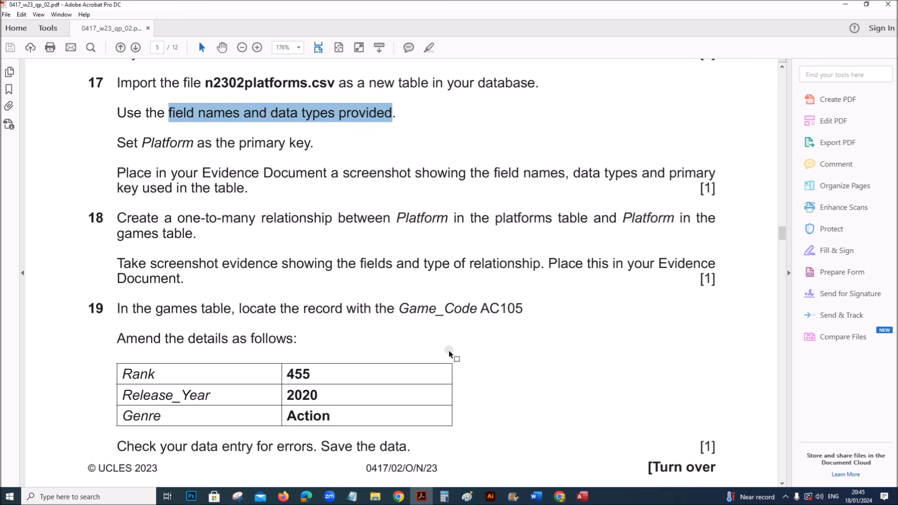
click(582, 496)
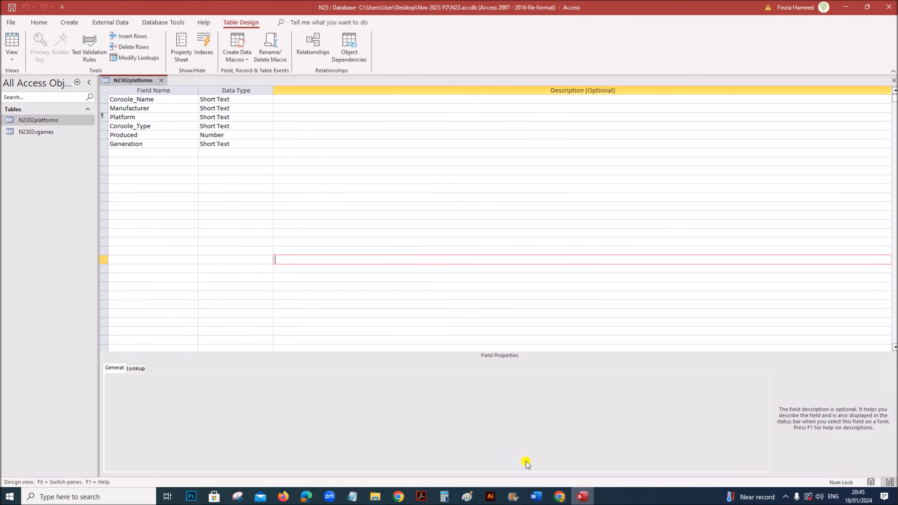
right_click(159, 84)
click(164, 87)
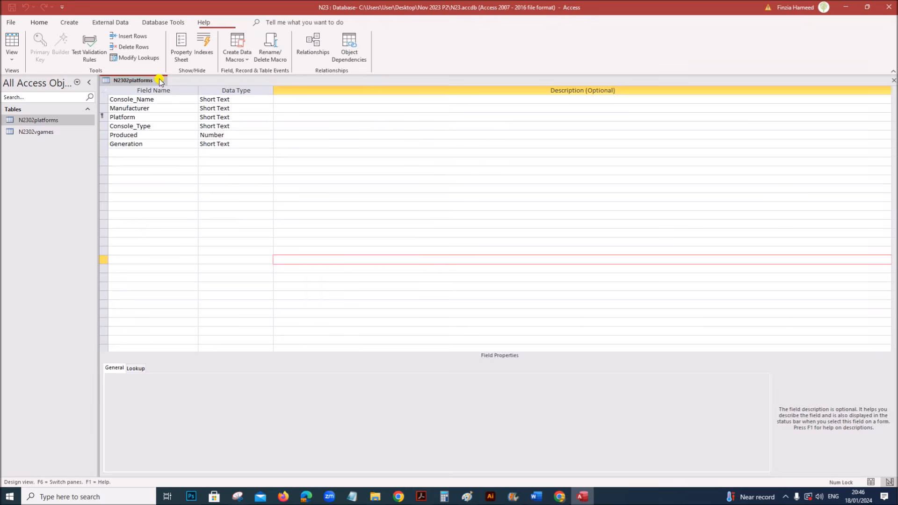
click(161, 80)
click(151, 22)
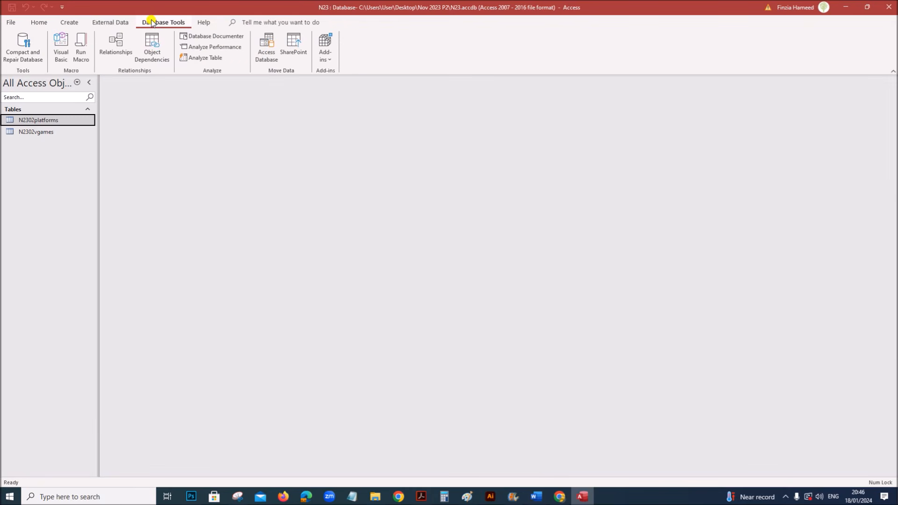
click(120, 52)
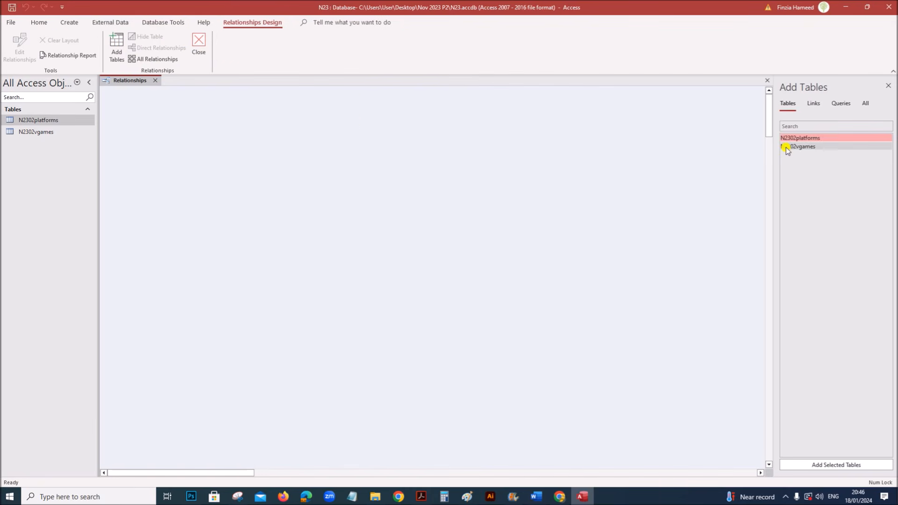
- Add N2302platforms and N2302vgames to the layout and join Platform to Platform, one-to-many
drag(782, 137, 260, 155)
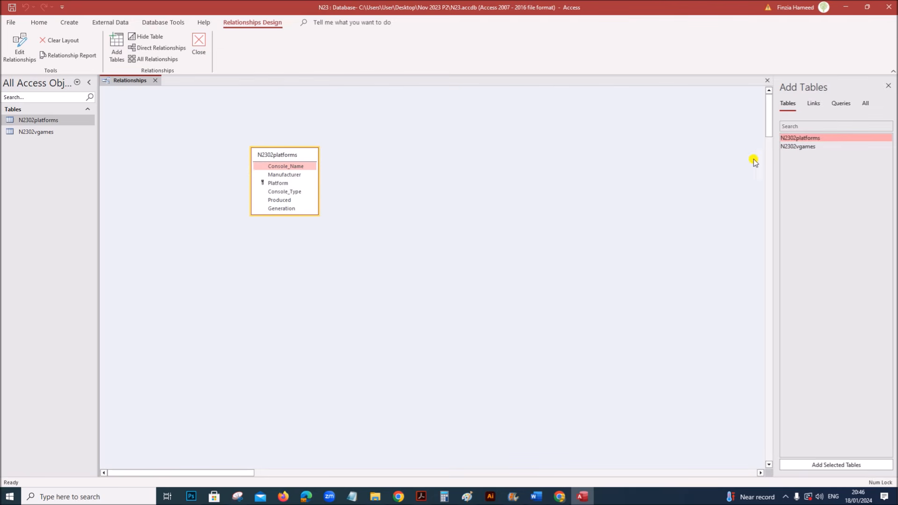
drag(786, 146, 391, 192)
drag(287, 214, 286, 243)
drag(407, 252, 407, 292)
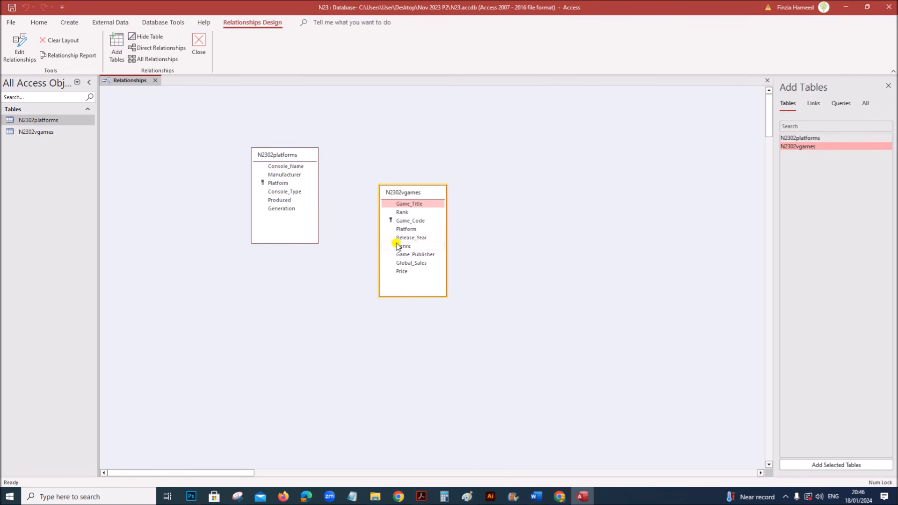
click(288, 183)
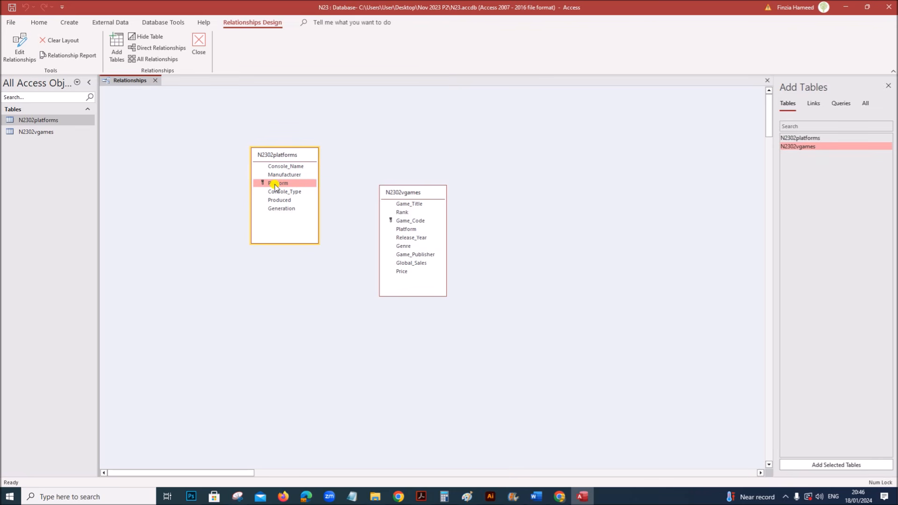
drag(282, 186, 402, 230)
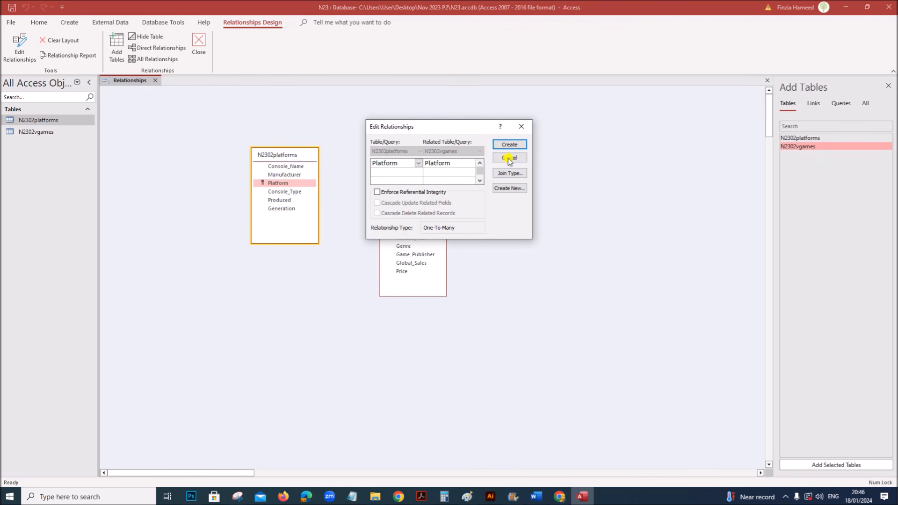
click(504, 145)
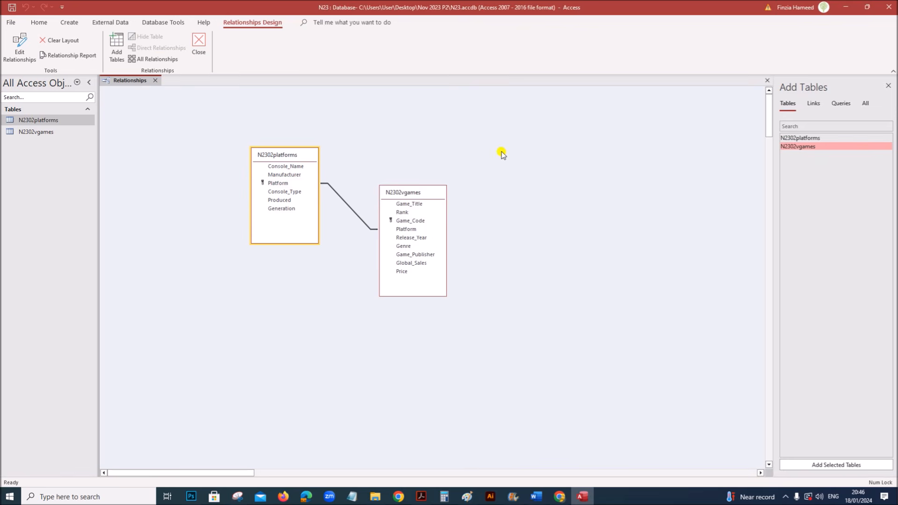
- Open Edit Relationships for the Platform link and move the dialog clear of the tables
drag(422, 193, 430, 209)
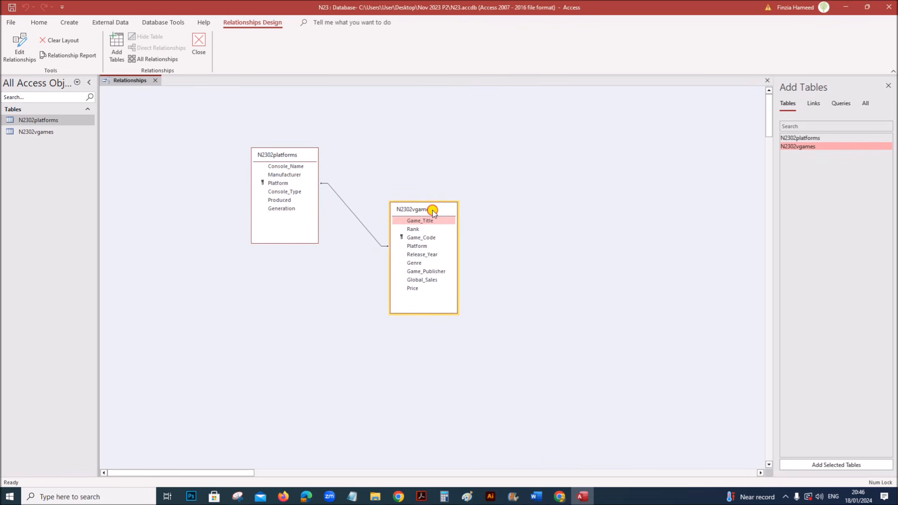
click(419, 496)
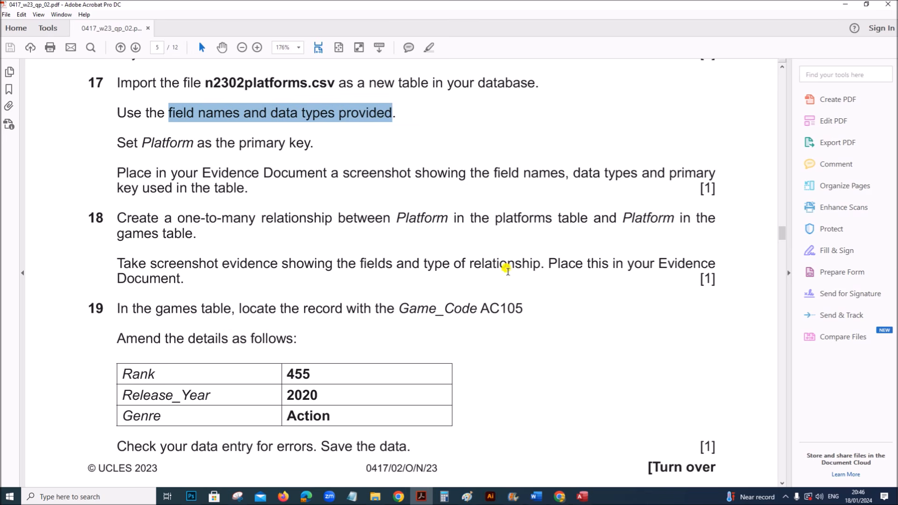
click(583, 496)
click(371, 237)
click(363, 227)
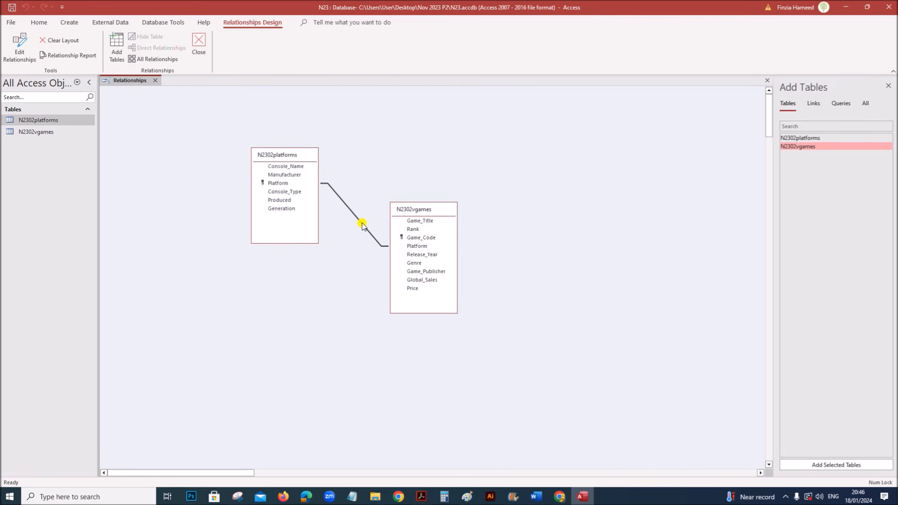
right_click(363, 224)
click(388, 227)
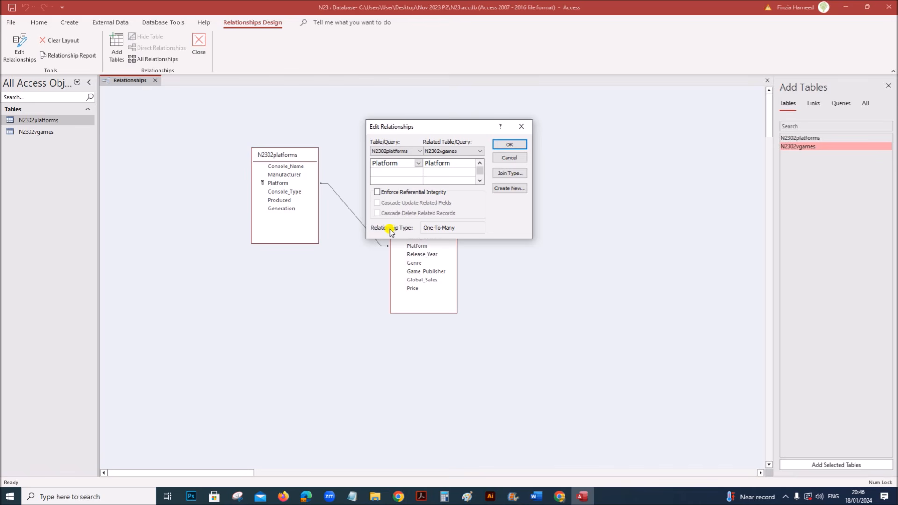
drag(445, 127, 549, 162)
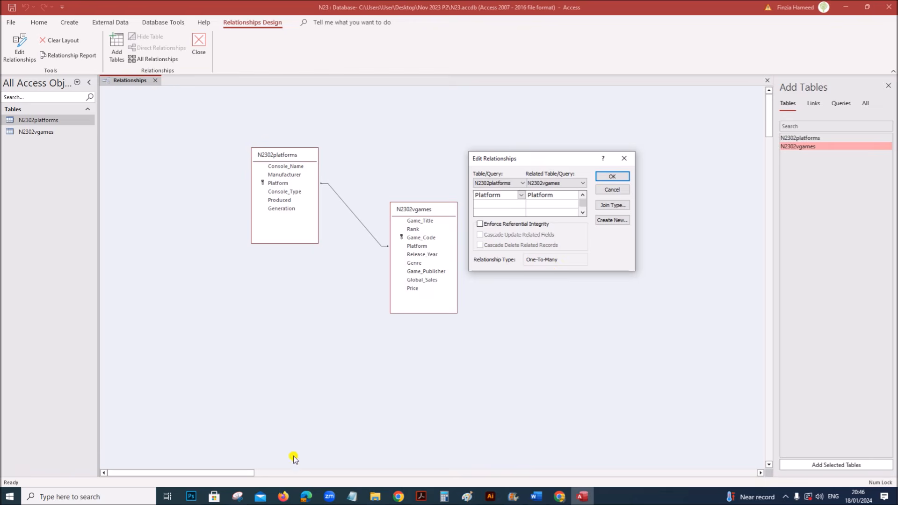
- Snip the relationship diagram together with its One-To-Many Edit Relationships dialog
click(237, 496)
click(71, 32)
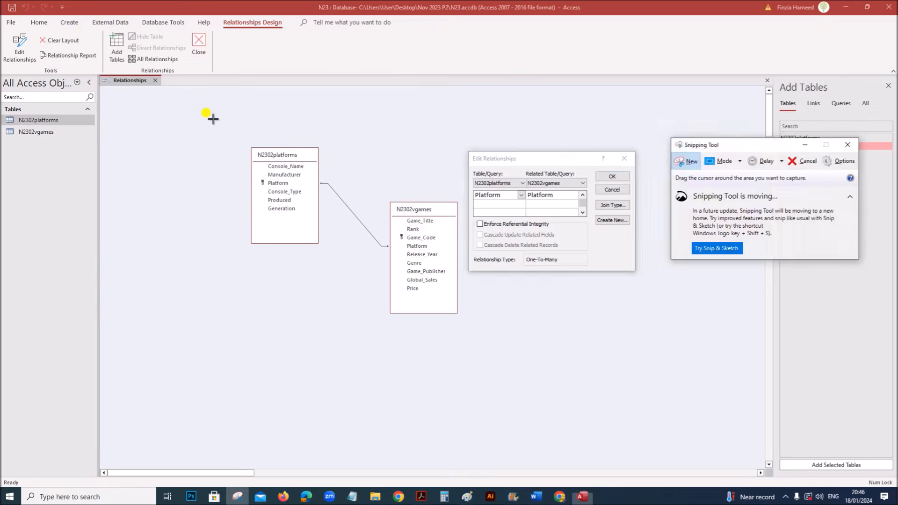
drag(226, 130, 654, 343)
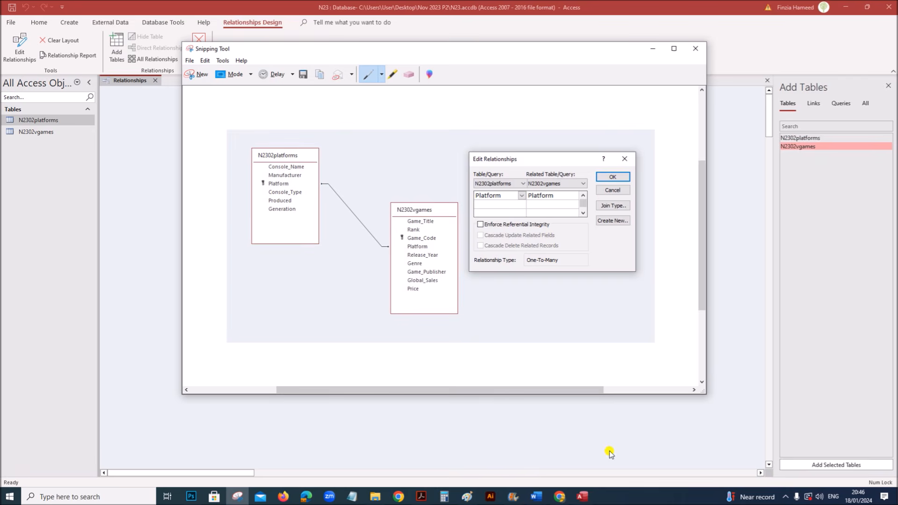
click(536, 497)
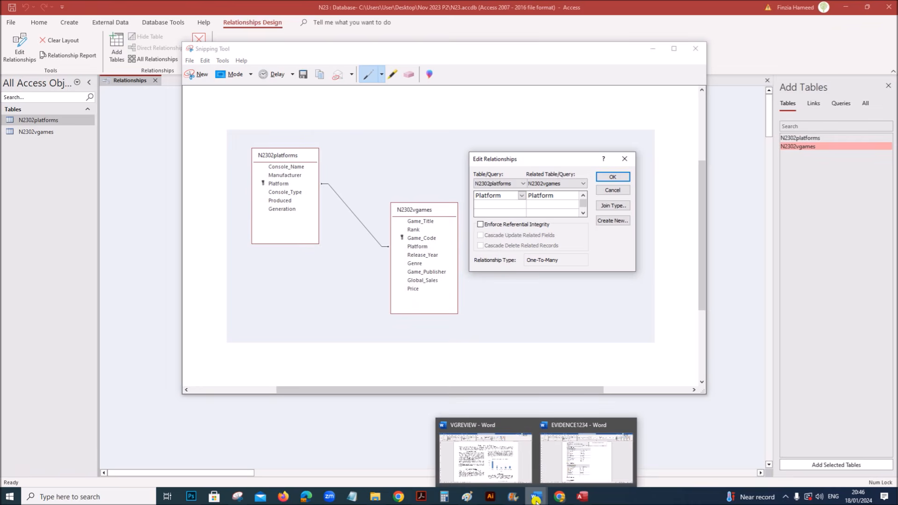
- Move Step 18 evidence to a new page in EVIDENCE1234 and paste the relationship screenshot below it
click(567, 481)
scroll(473, 433, down, 3)
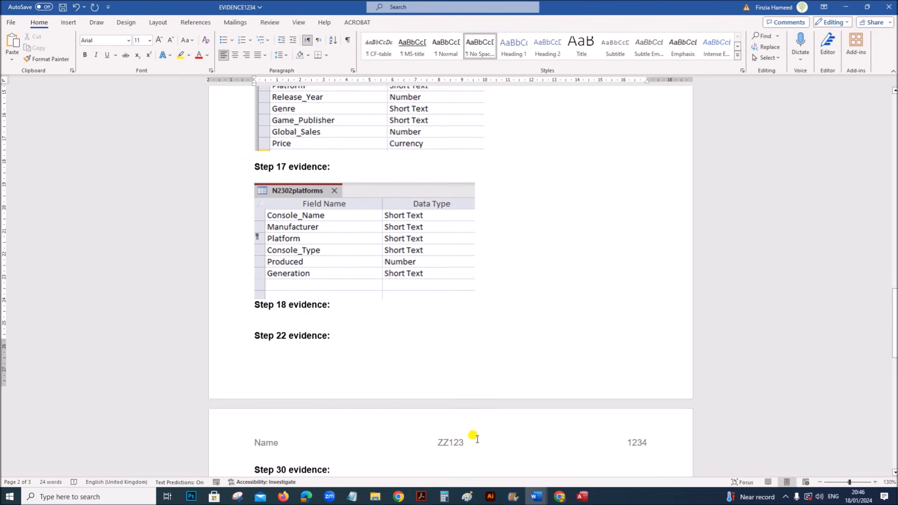
click(250, 292)
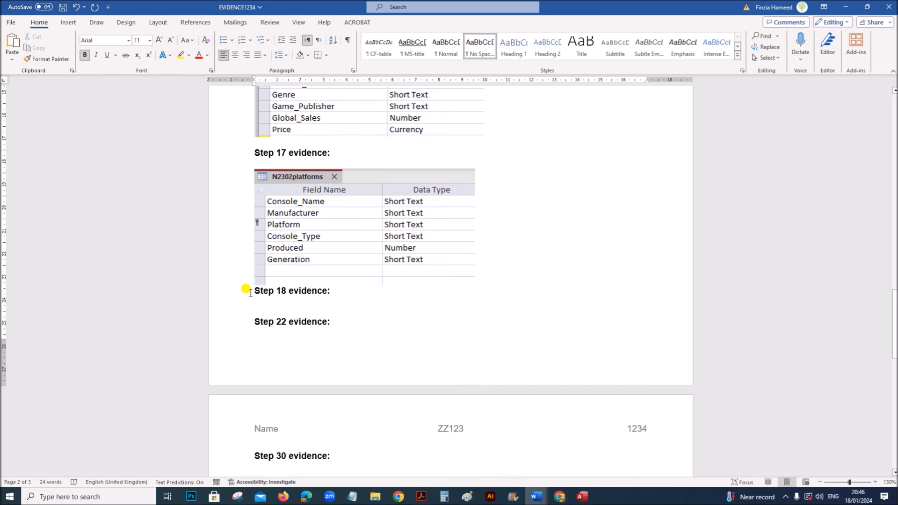
key(Return)
key(Return)
key(Return)
key(Return)
scroll(325, 370, down, 2)
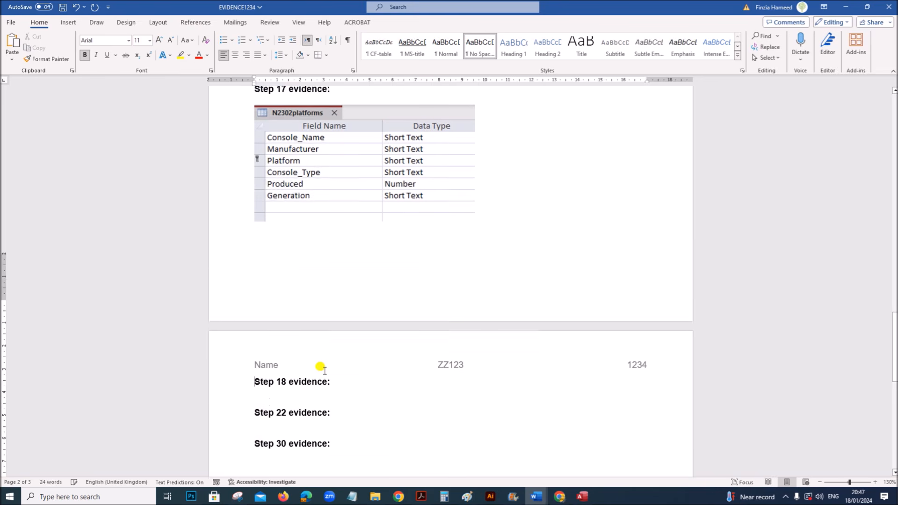
scroll(325, 371, down, 2)
click(277, 294)
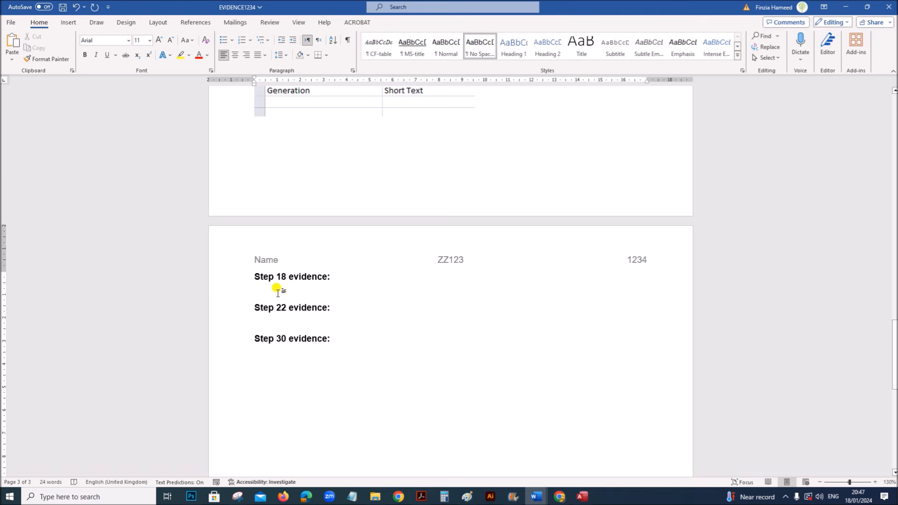
key(ctrl+v)
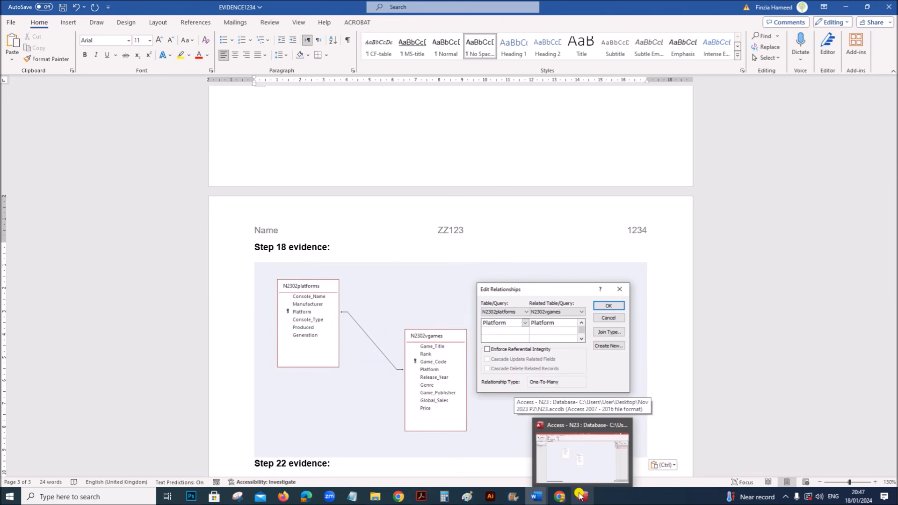
- Close the Edit Relationships dialog, then save and close the Relationships layout
click(580, 496)
click(130, 78)
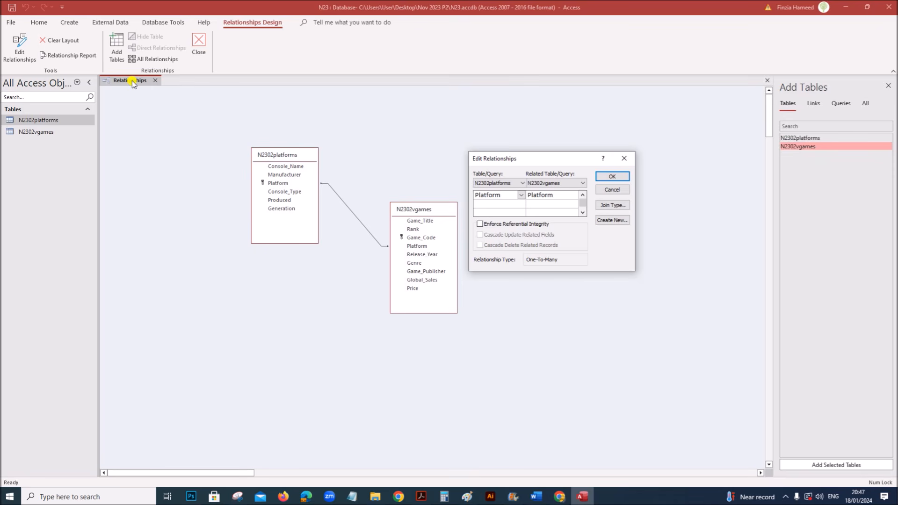
click(613, 177)
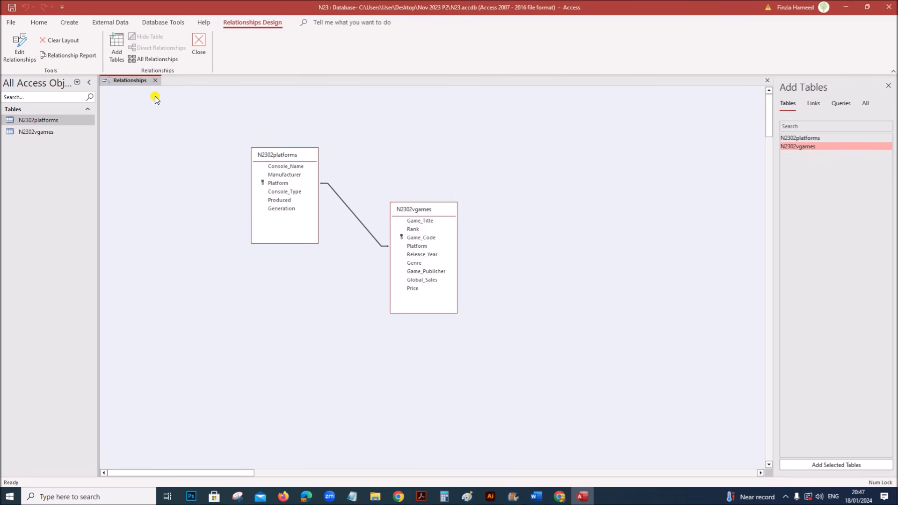
right_click(131, 79)
click(156, 87)
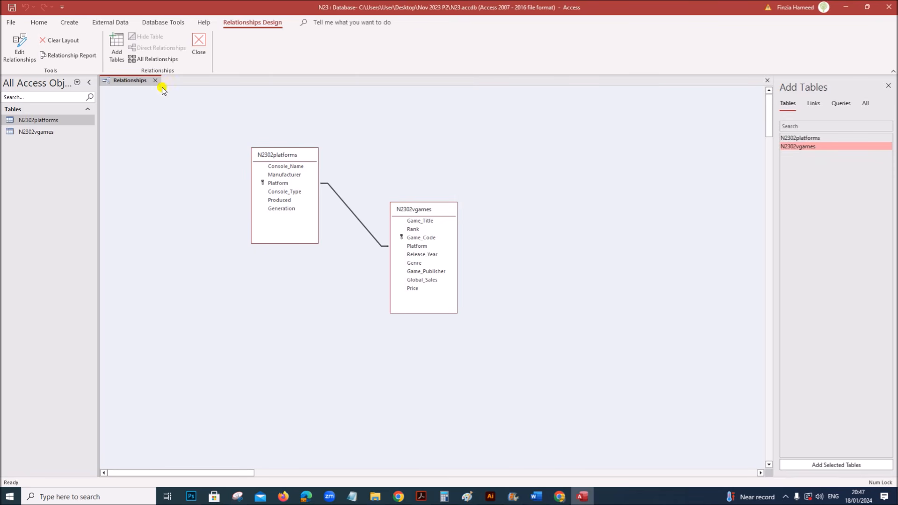
click(199, 43)
click(420, 493)
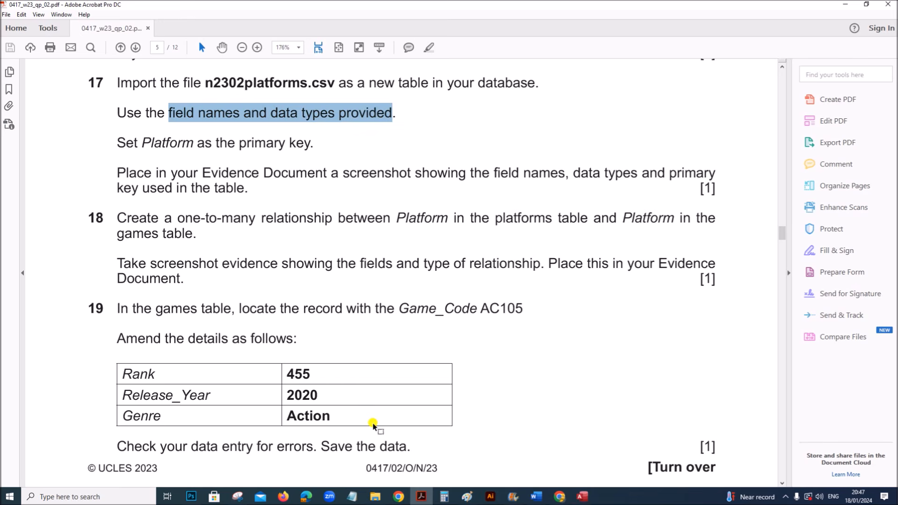
- Select Game_Code AC105 in question 19 and open the N2302vgames table in Datasheet view
scroll(373, 425, down, 1)
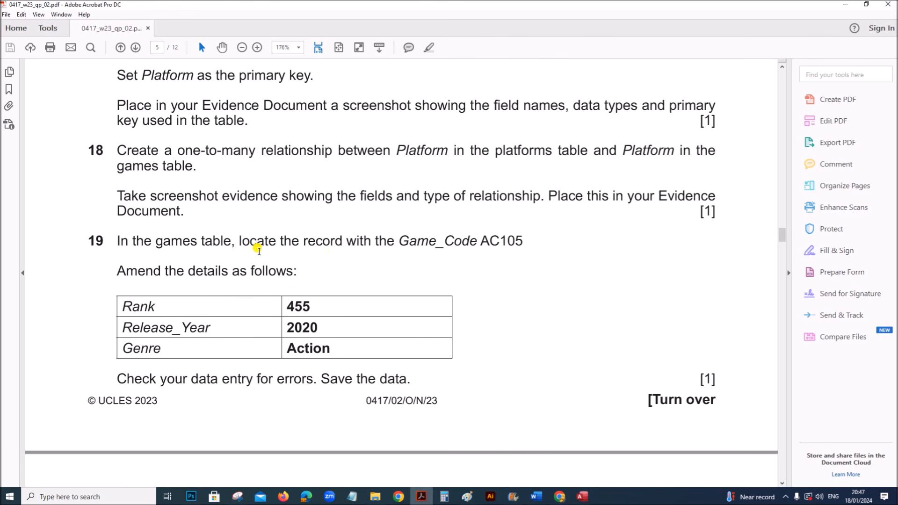
scroll(259, 251, down, 1)
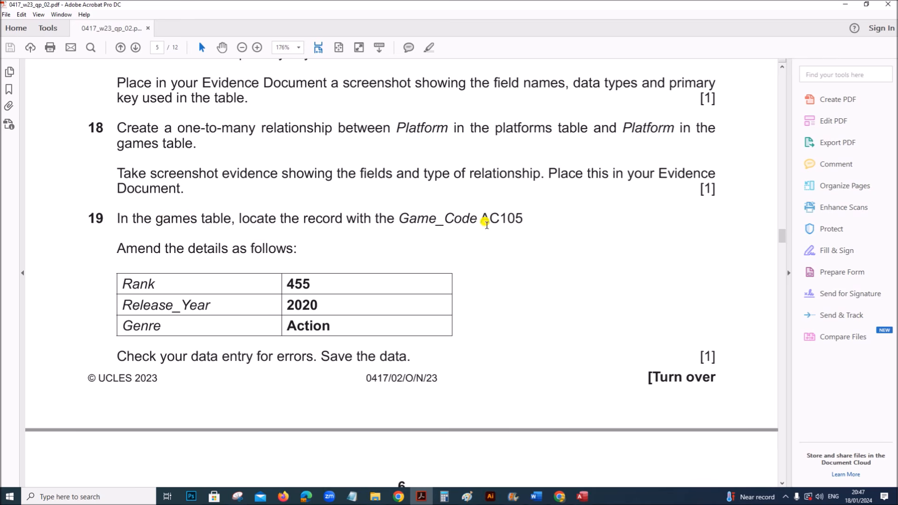
drag(482, 218, 525, 217)
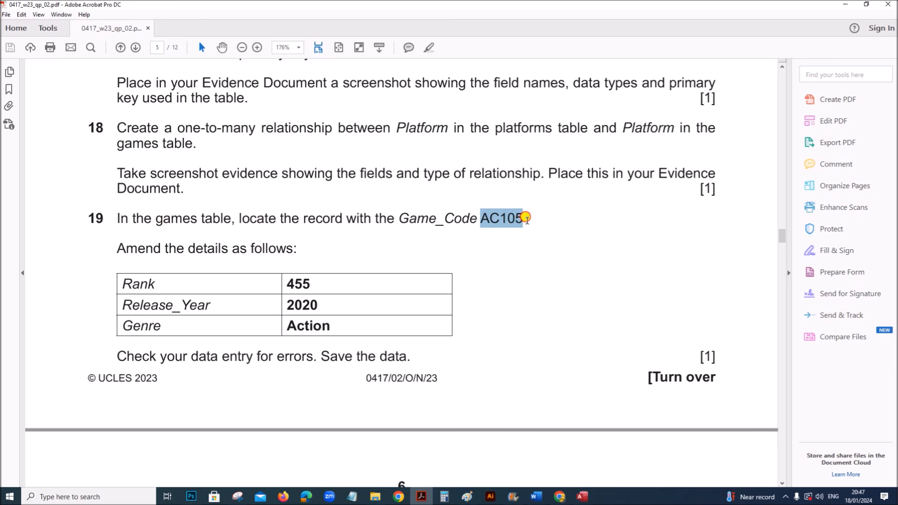
click(582, 497)
double_click(46, 132)
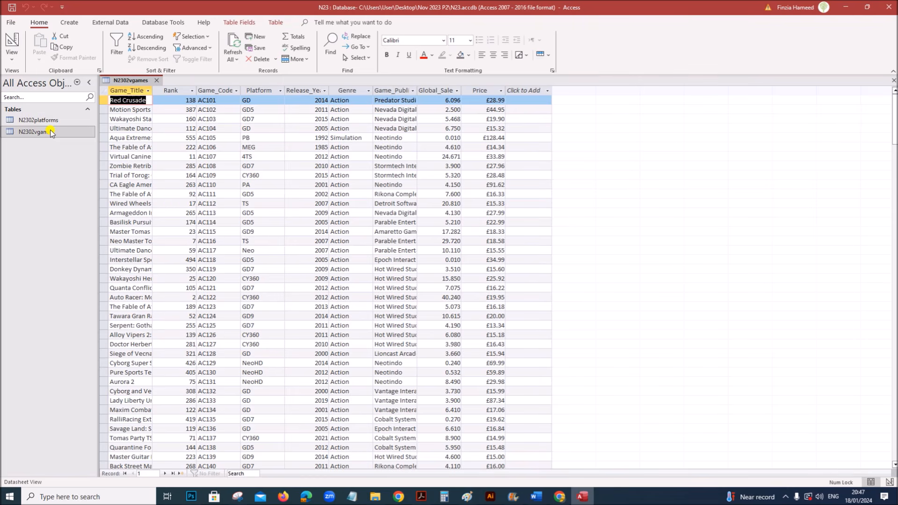
- Locate record AC105 and change its Rank from 555 to 455
click(227, 148)
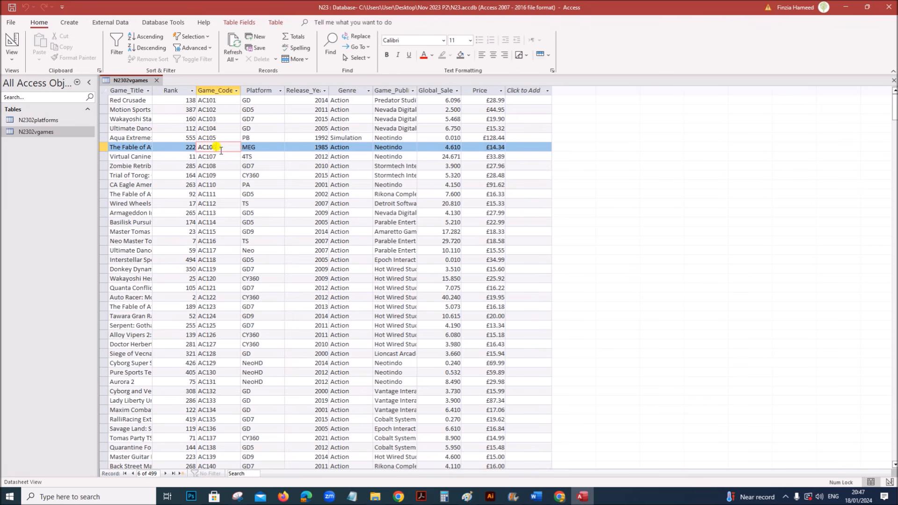
click(217, 136)
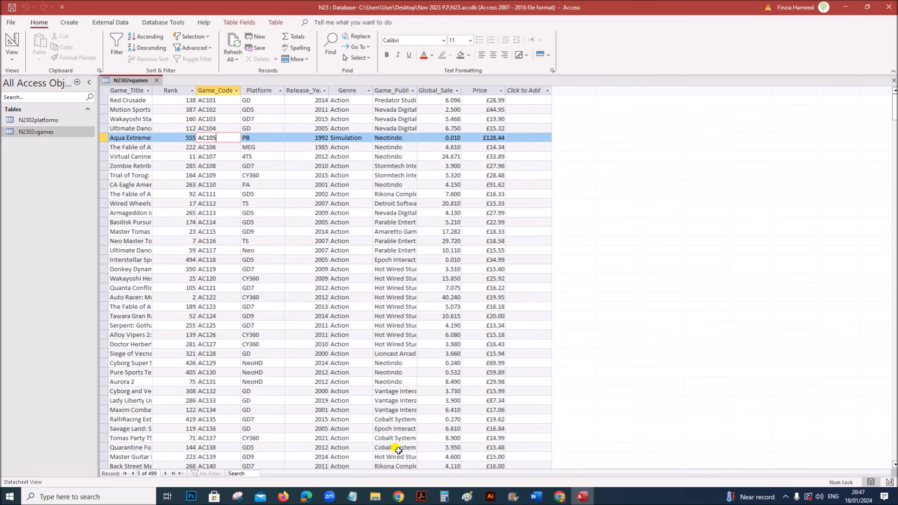
click(421, 497)
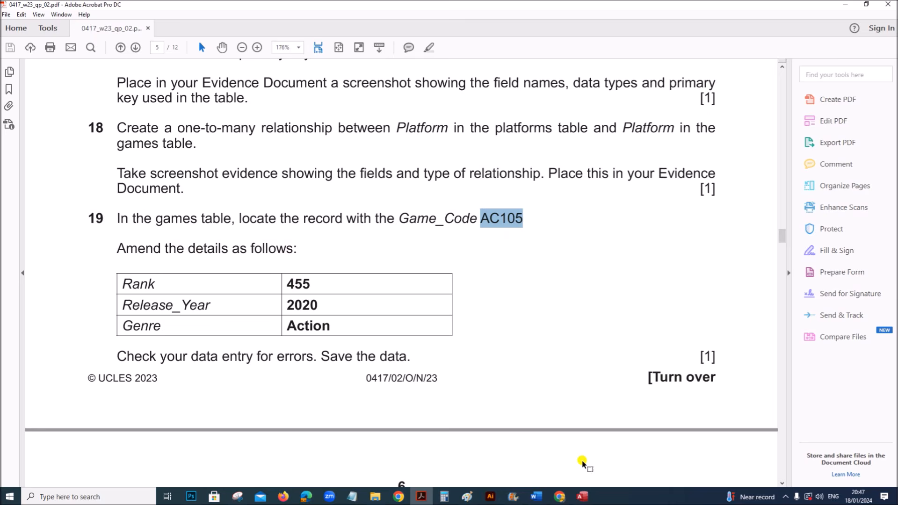
click(582, 496)
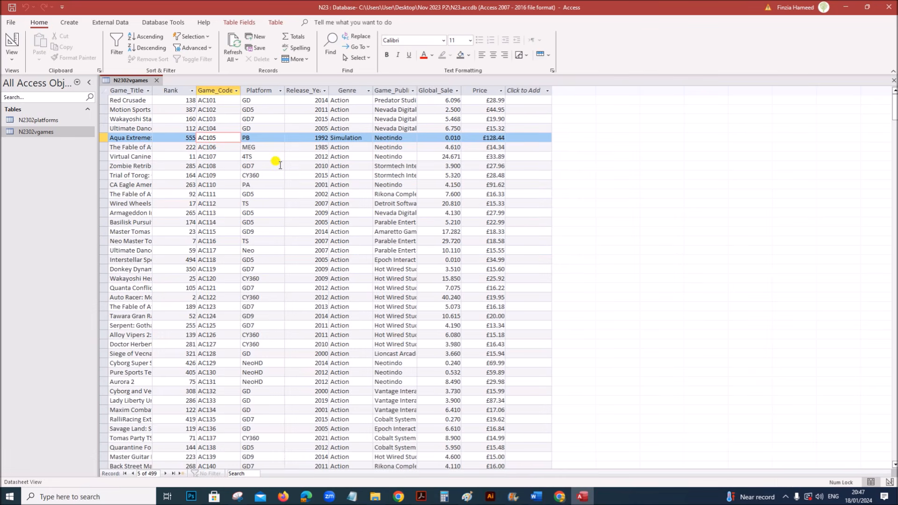
click(185, 137)
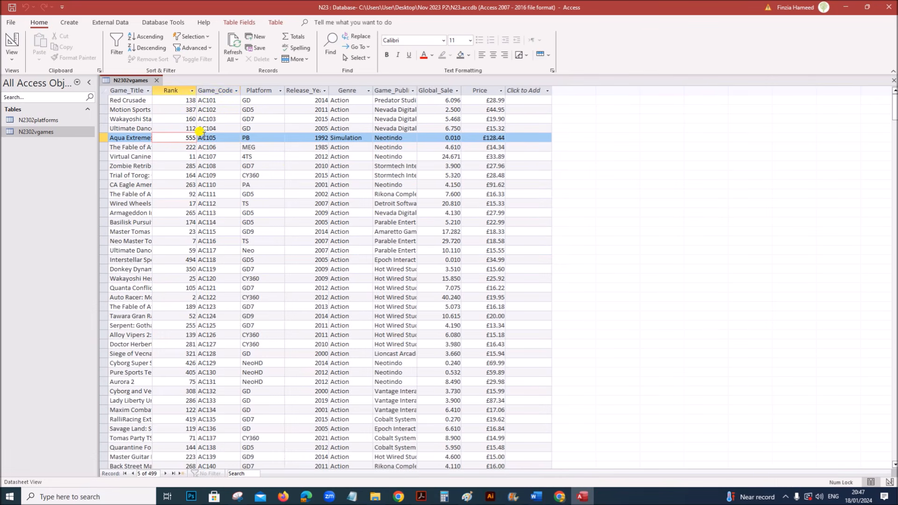
key(Delete)
text(4)
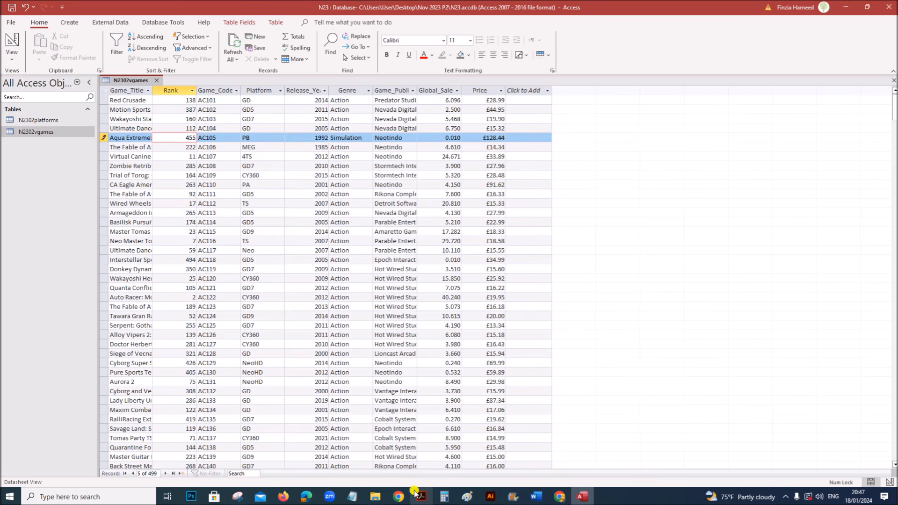
- Change AC105's Release_Year from 1992 to 2020 and its Genre to Action
click(420, 497)
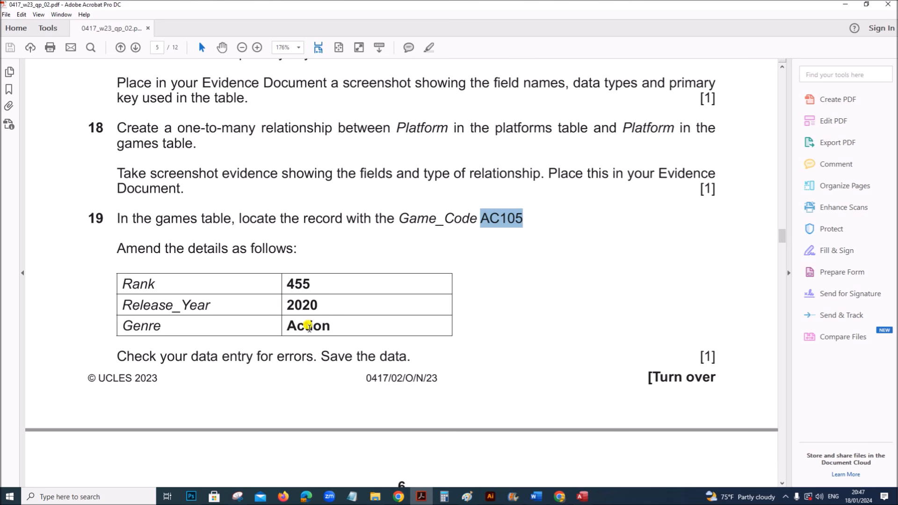
click(582, 496)
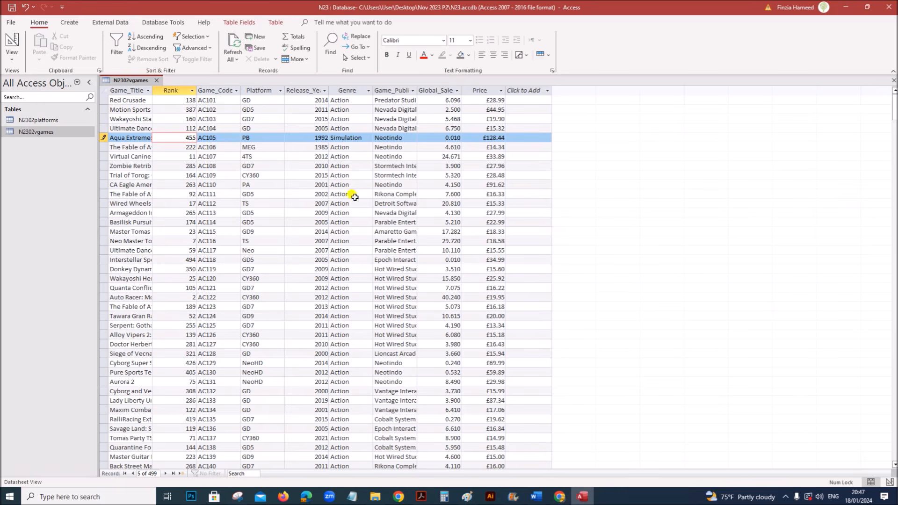
double_click(316, 136)
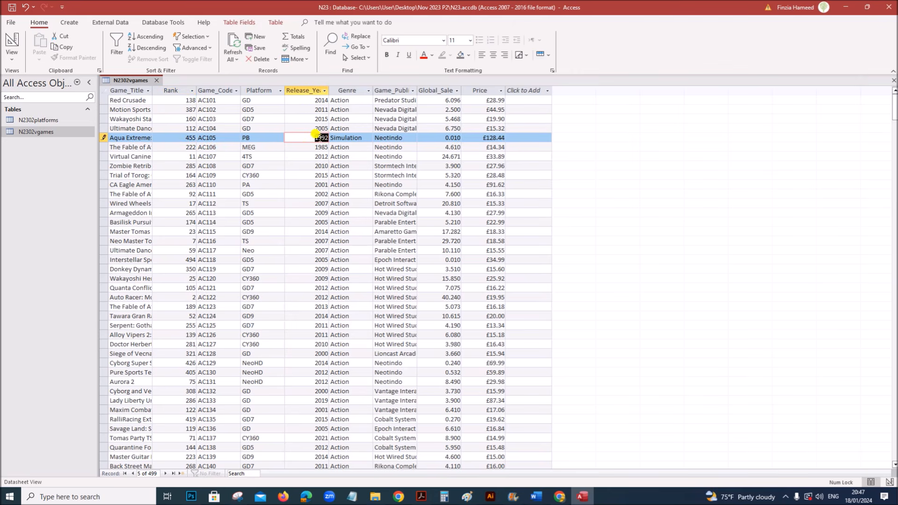
text(20)
key(Tab)
text(A)
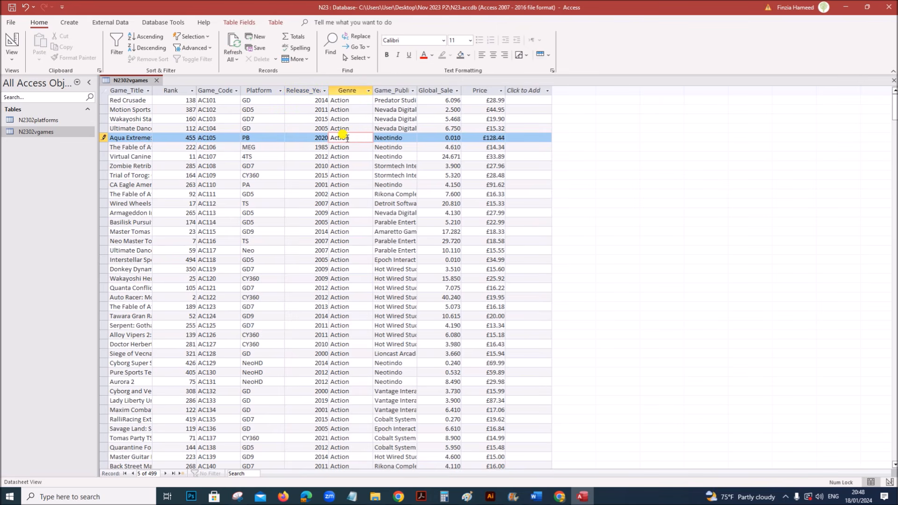
click(420, 496)
scroll(344, 392, down, 3)
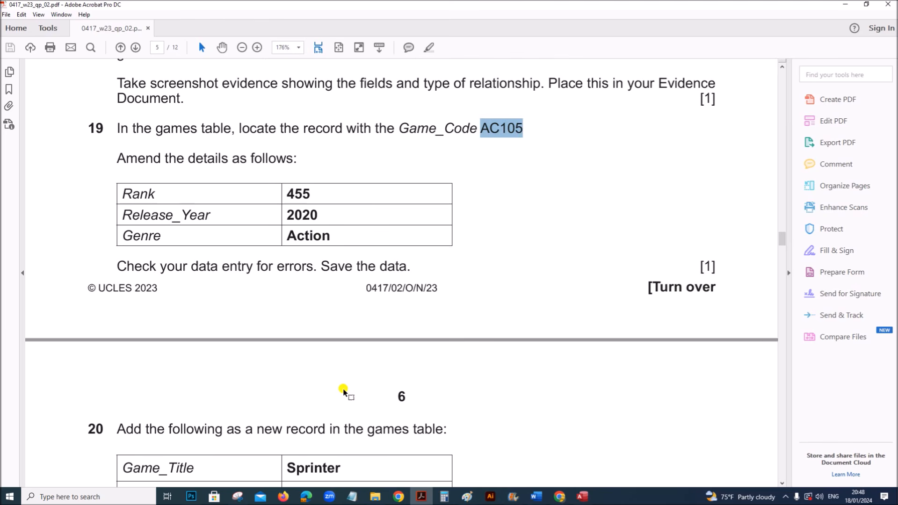
- Save the amended AC105 record in the N2302vgames table
scroll(343, 392, down, 1)
scroll(342, 388, down, 5)
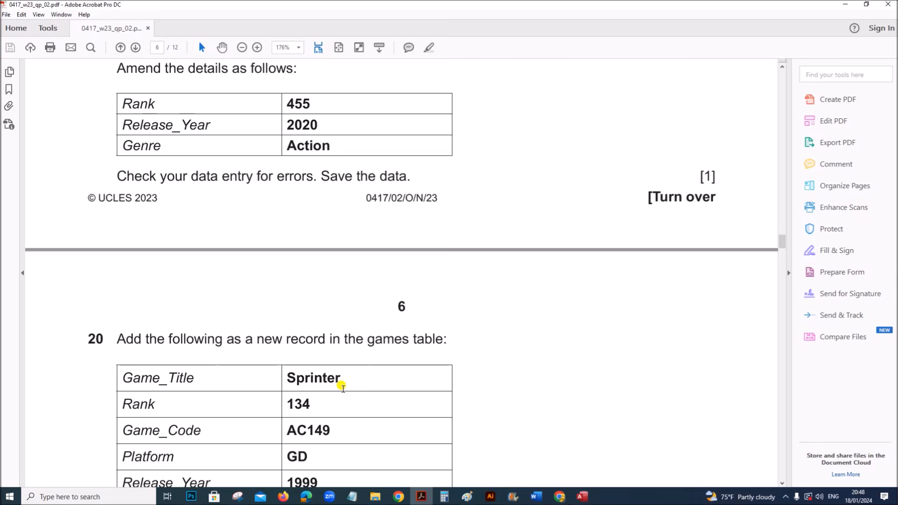
click(582, 497)
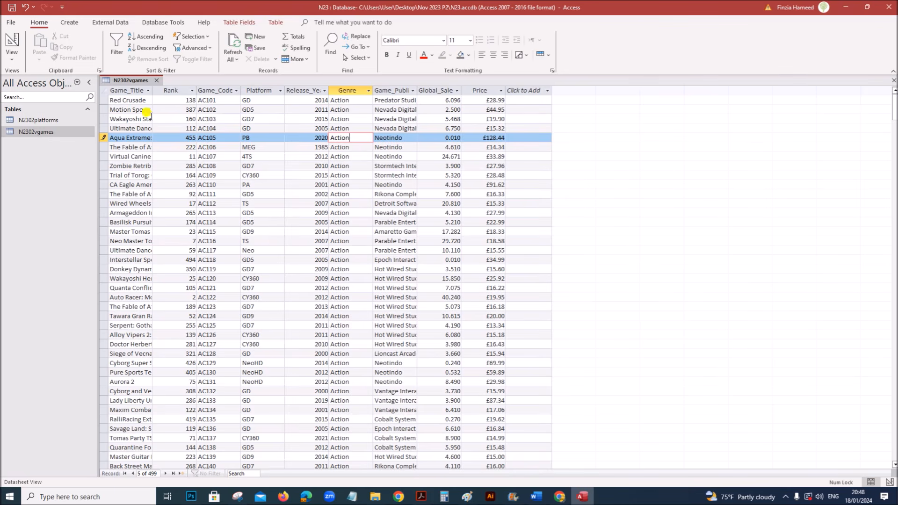
right_click(136, 82)
click(149, 91)
- Start a blank new games record and copy the title Sprinter from question 20
click(421, 496)
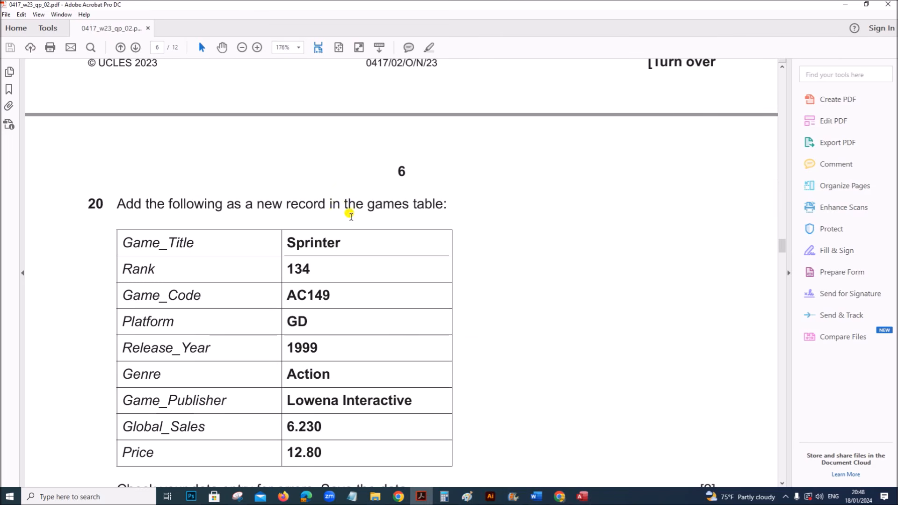
scroll(400, 210, down, 2)
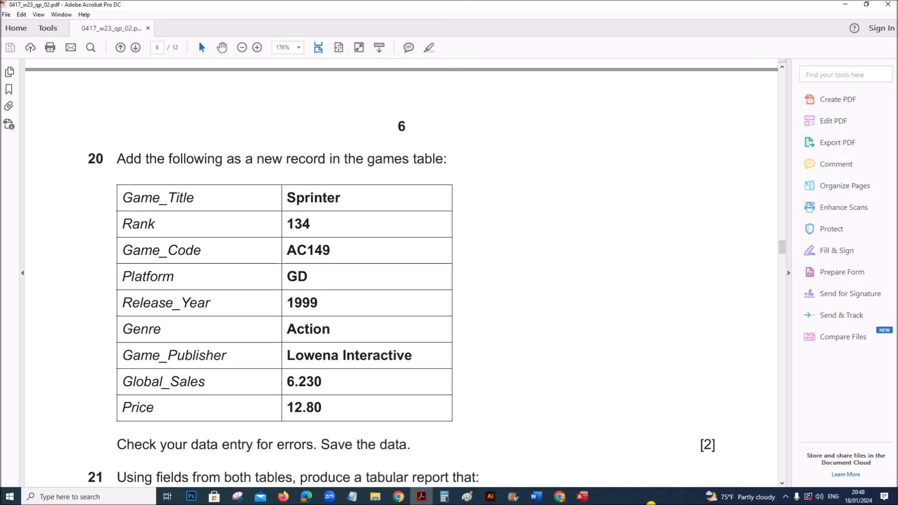
click(582, 496)
click(358, 203)
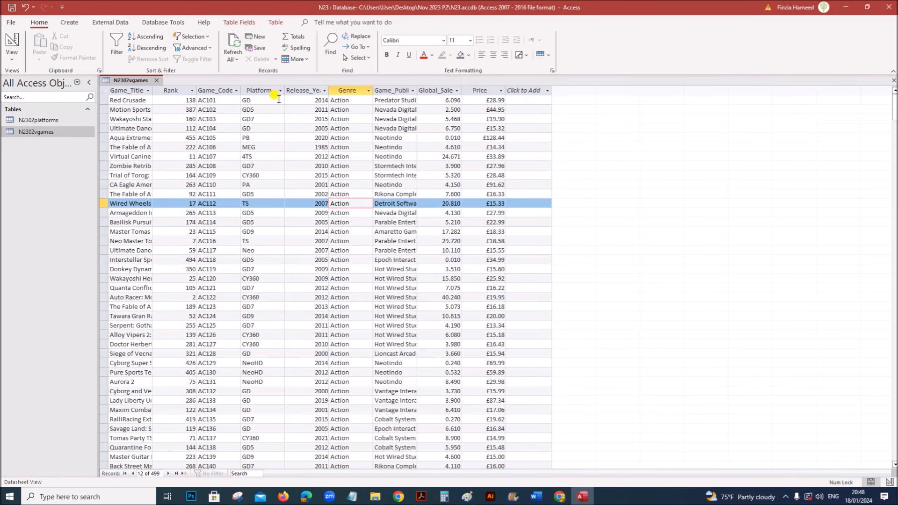
click(258, 38)
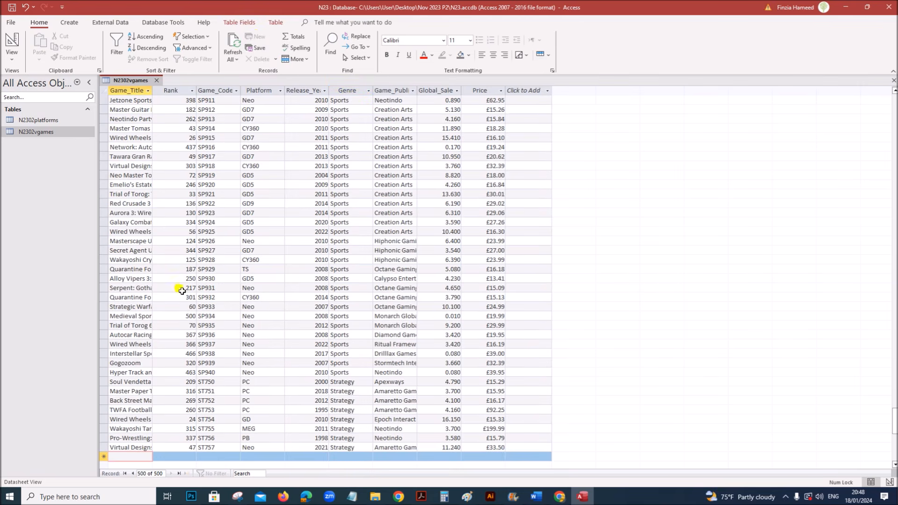
click(421, 496)
double_click(312, 197)
key(ctrl+c)
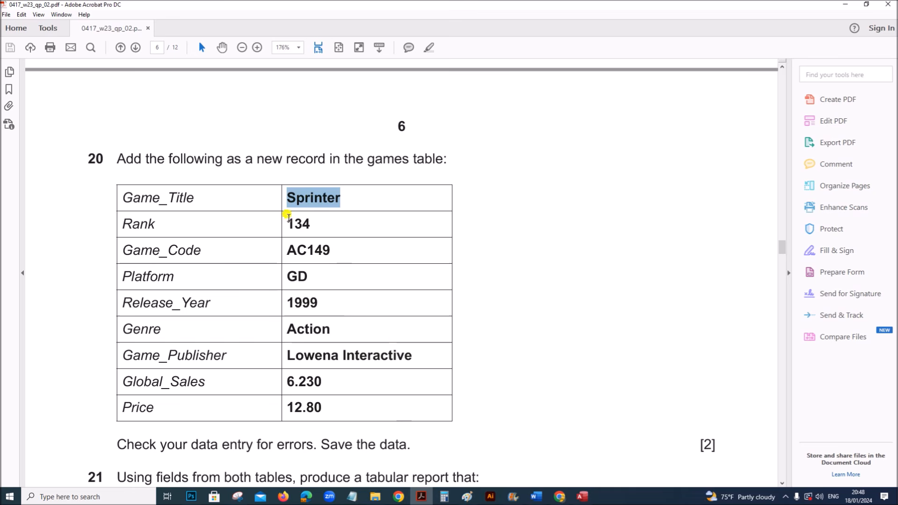
click(592, 497)
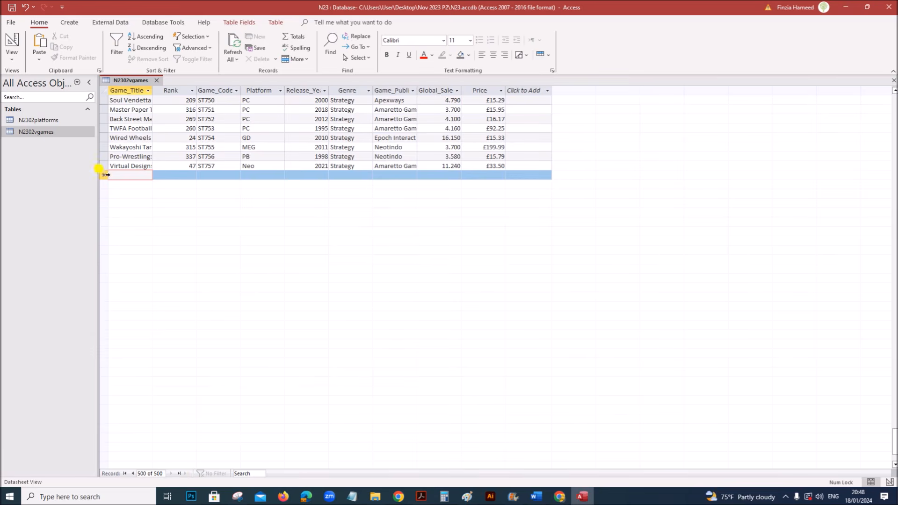
- Enter Sprinter as the title, AC149 as the game code and GD as the platform
key(ctrl+v)
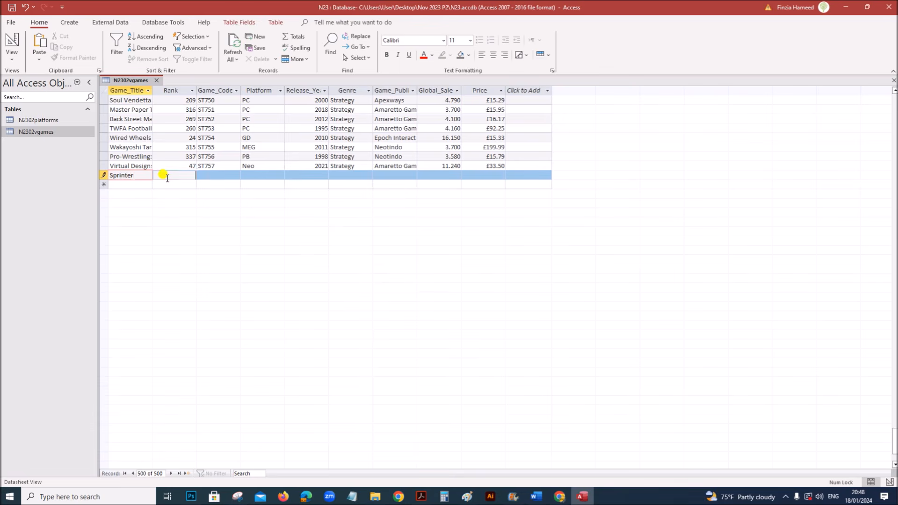
click(167, 177)
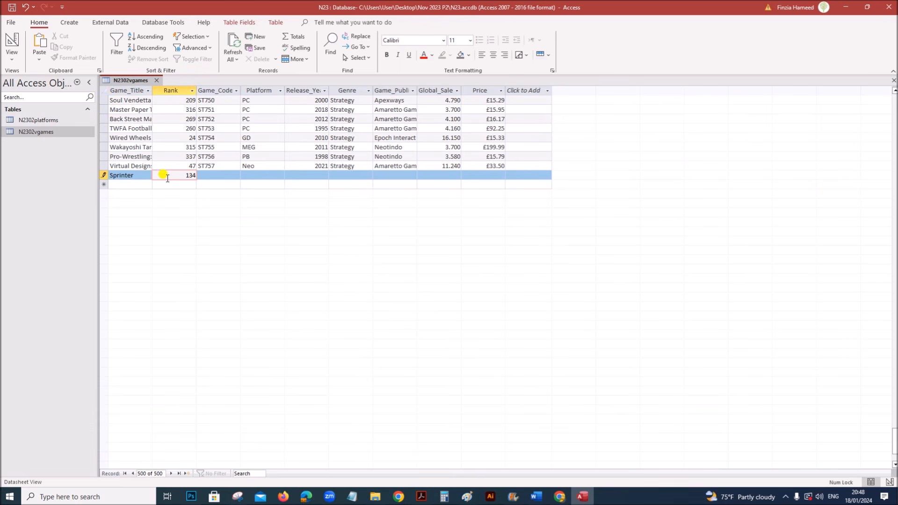
click(226, 175)
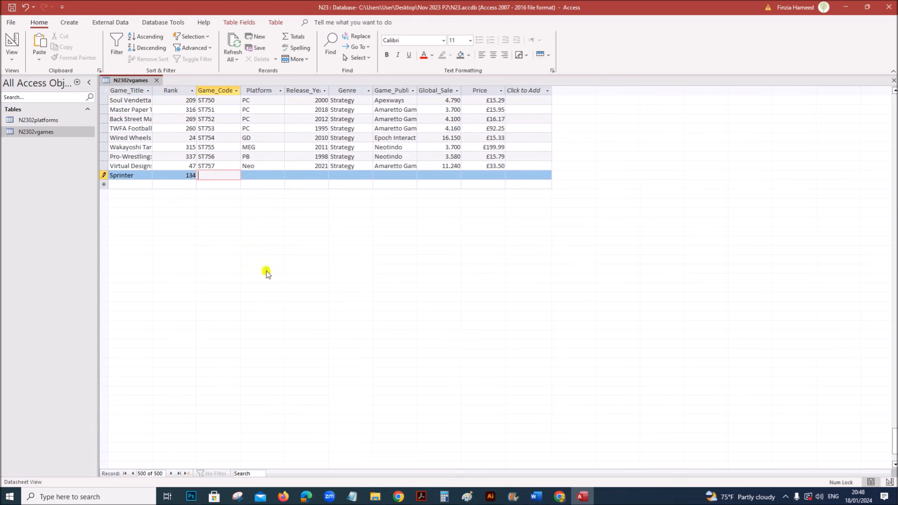
click(421, 497)
double_click(312, 251)
key(ctrl+c)
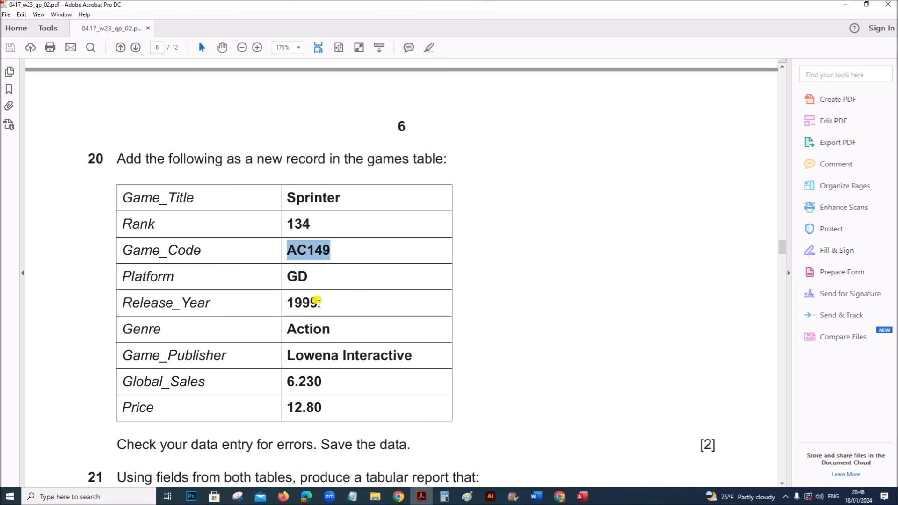
click(583, 496)
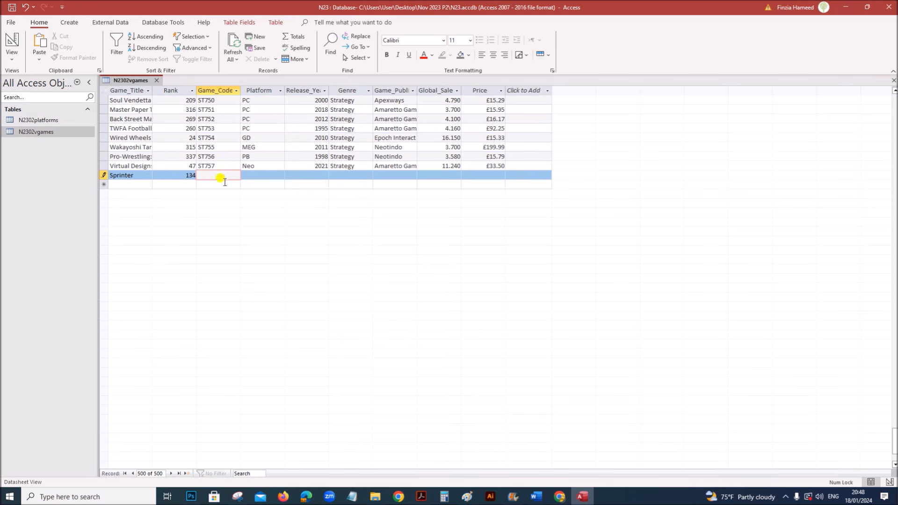
key(ctrl+v)
click(265, 175)
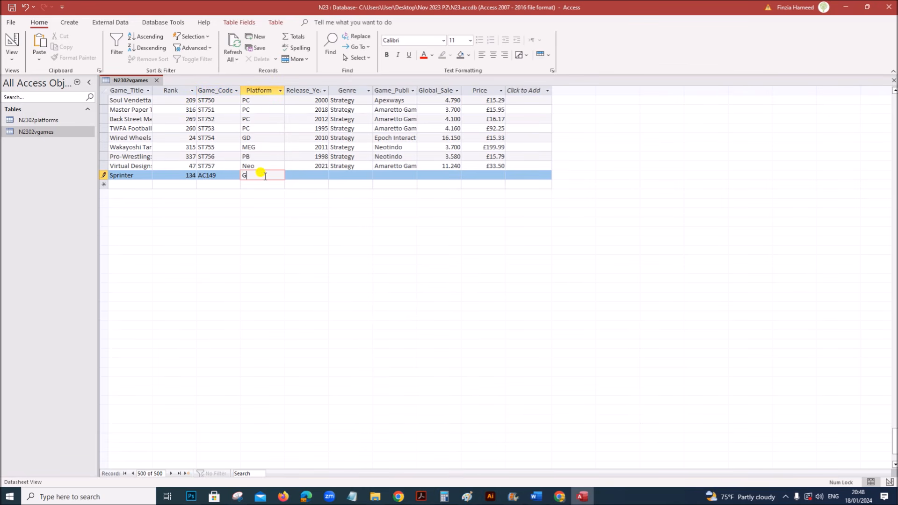
key(Tab)
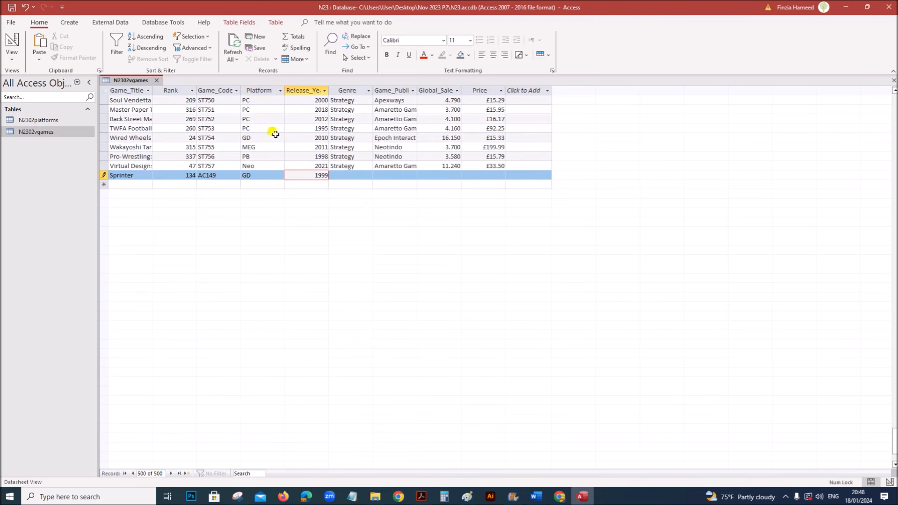
- Fill in release year 1999, genre Action, publisher Lowena Interactive and global sales 6.230
click(422, 496)
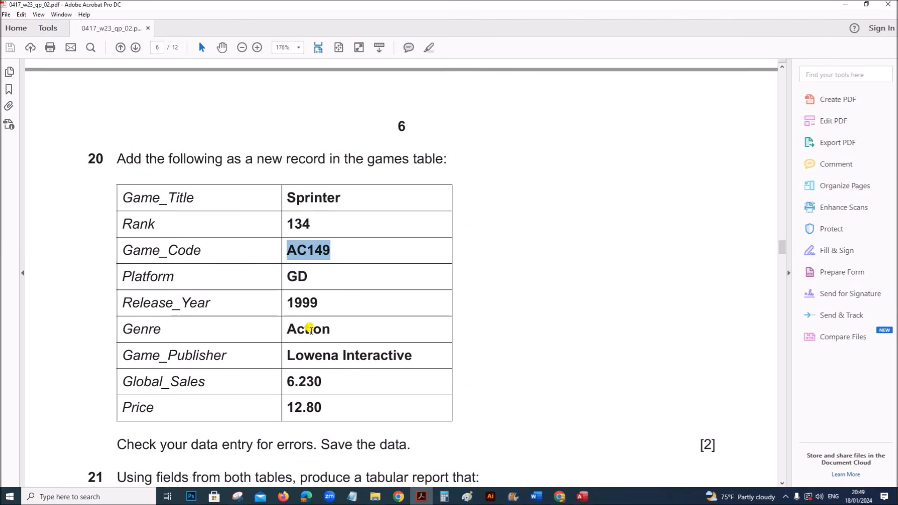
drag(287, 355, 415, 358)
click(582, 496)
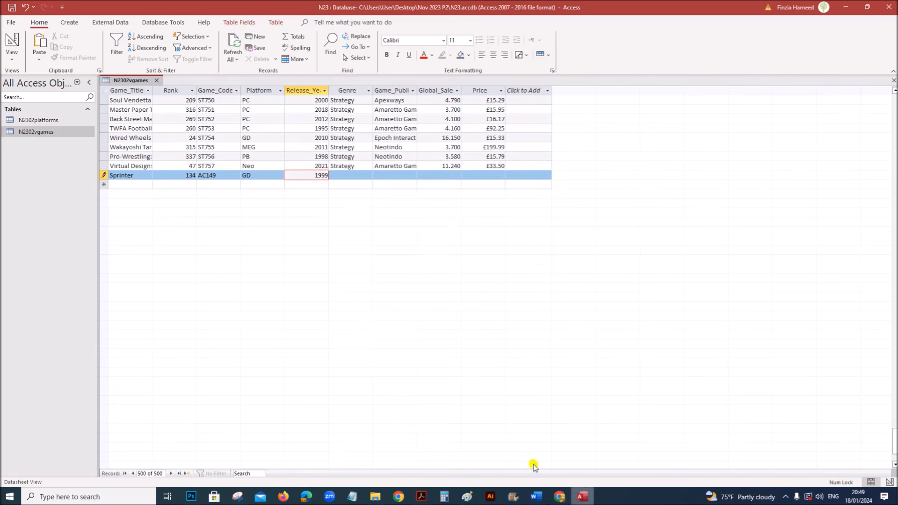
click(355, 174)
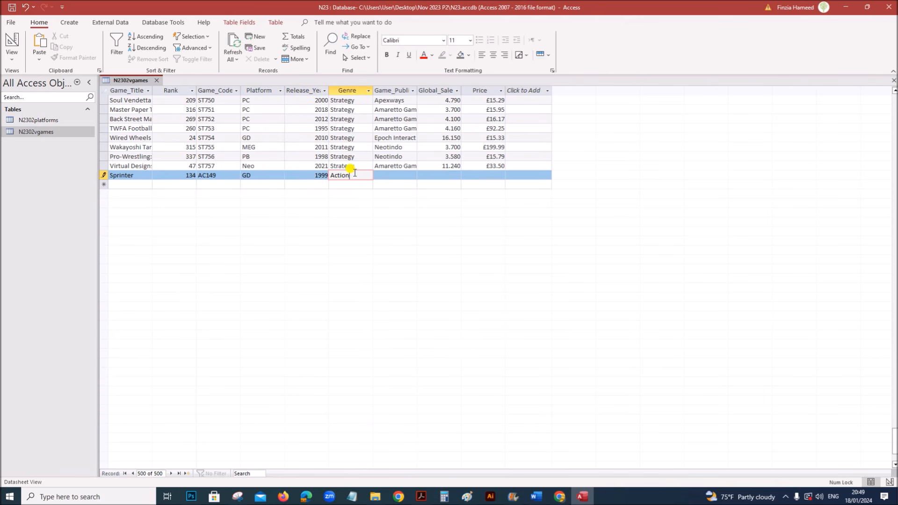
click(378, 176)
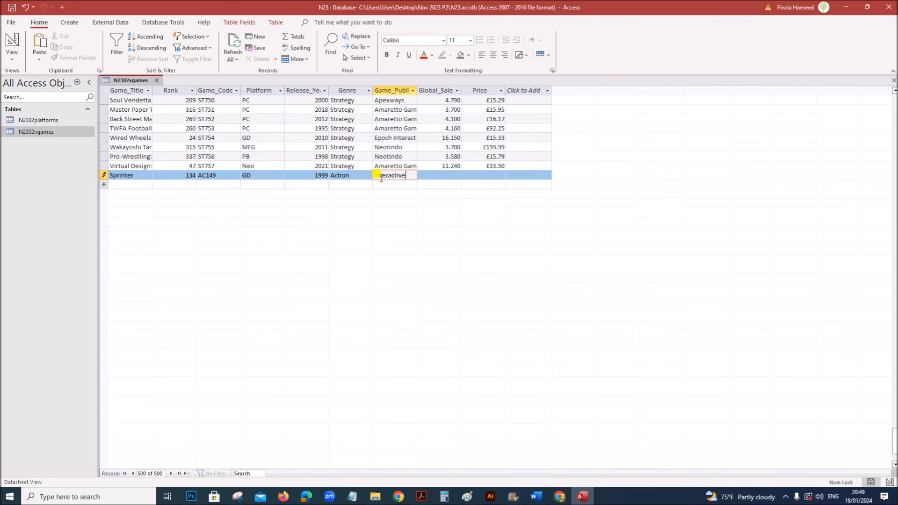
click(424, 174)
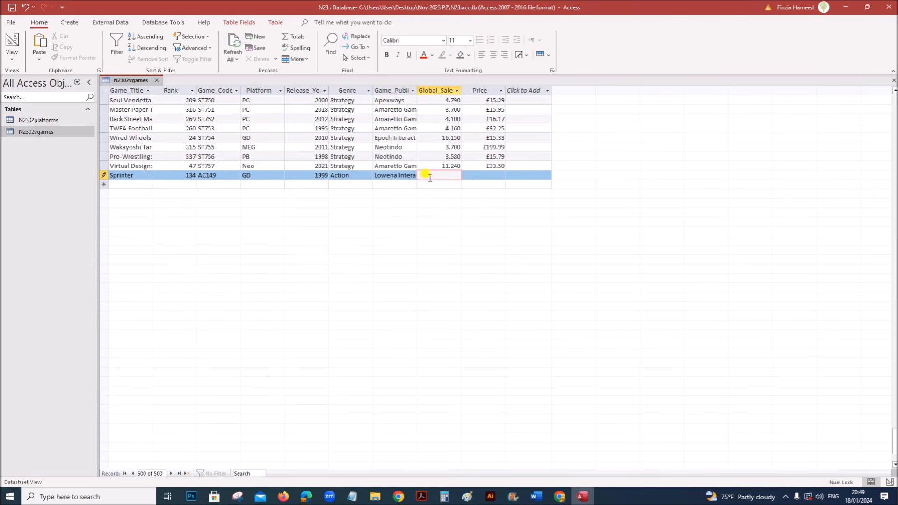
click(421, 497)
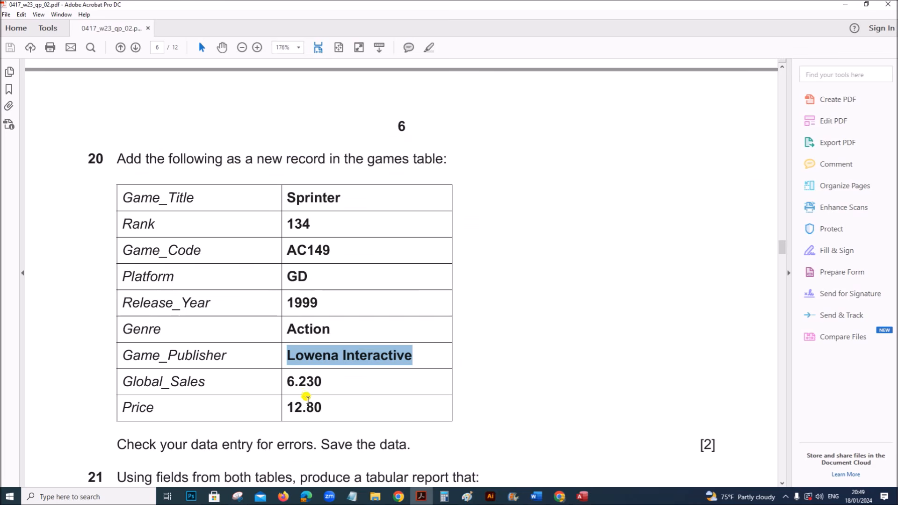
drag(289, 380, 323, 381)
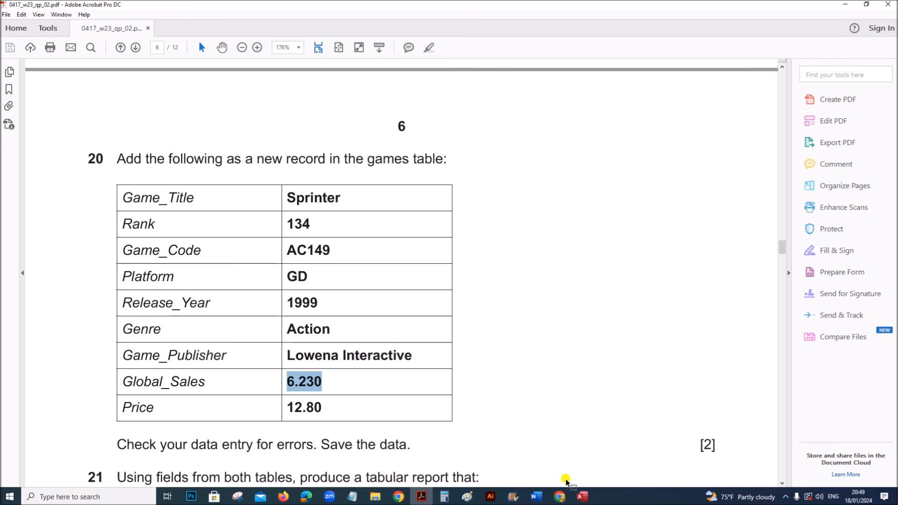
click(583, 497)
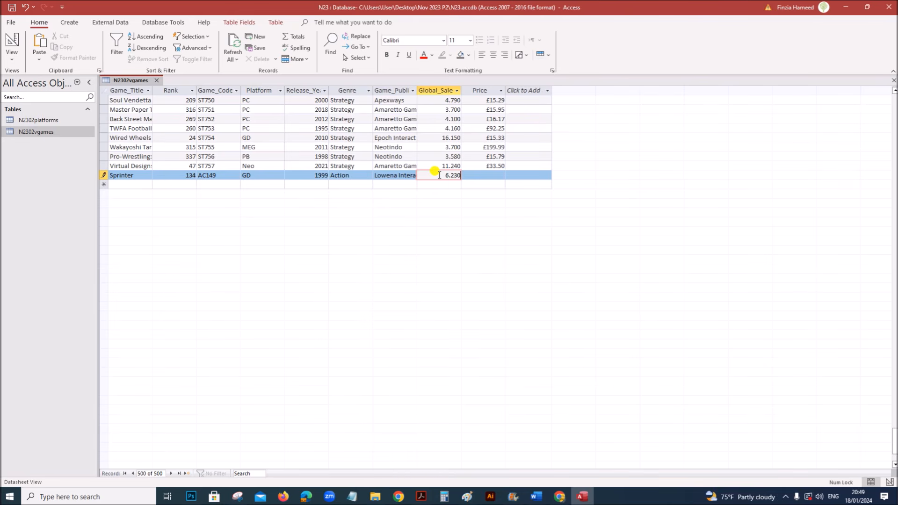
key(Tab)
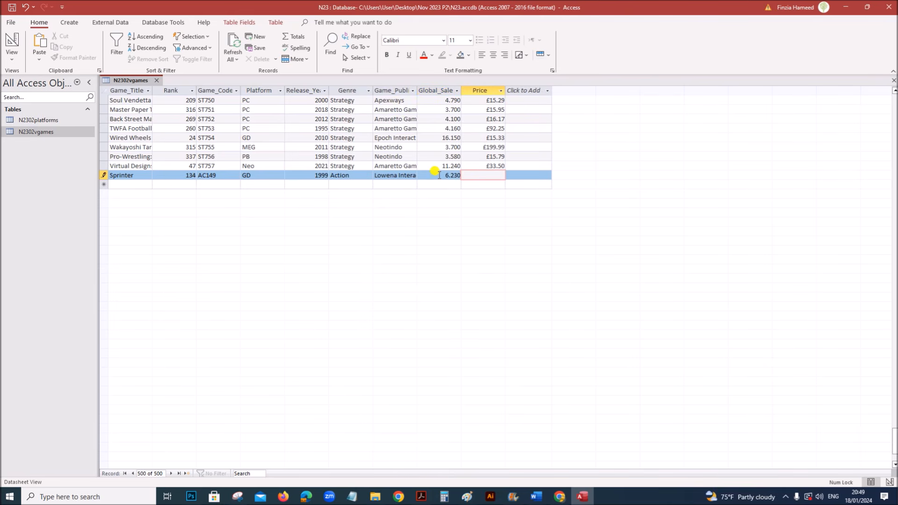
- Add the £12.80 price and save the new Sprinter record
click(421, 497)
click(583, 496)
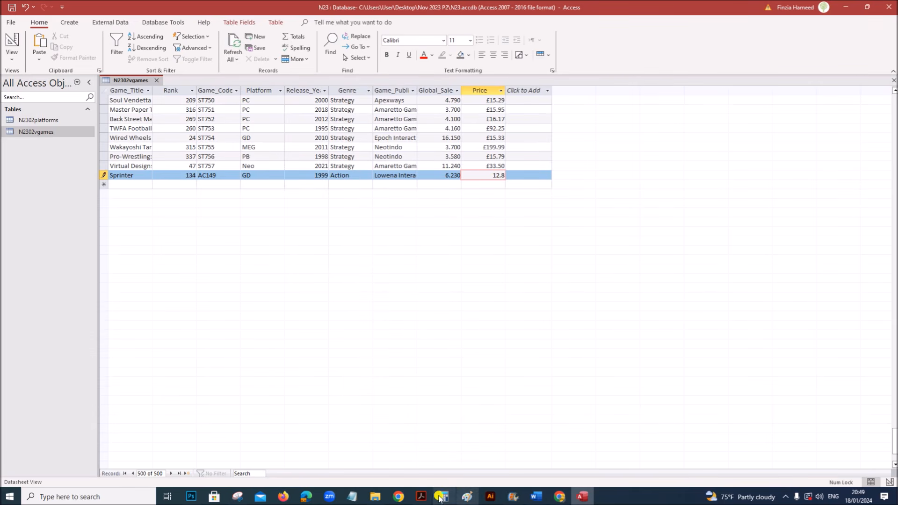
click(421, 496)
scroll(180, 415, down, 3)
drag(142, 355, 395, 354)
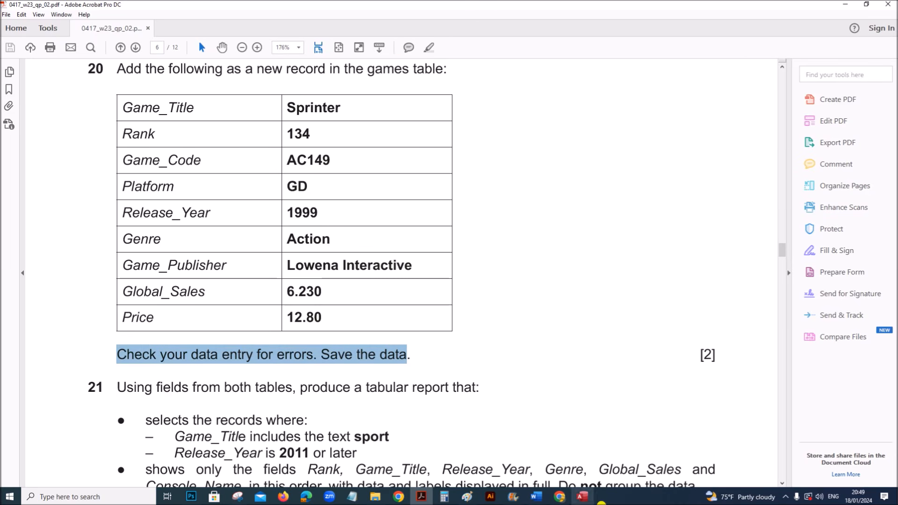
click(582, 496)
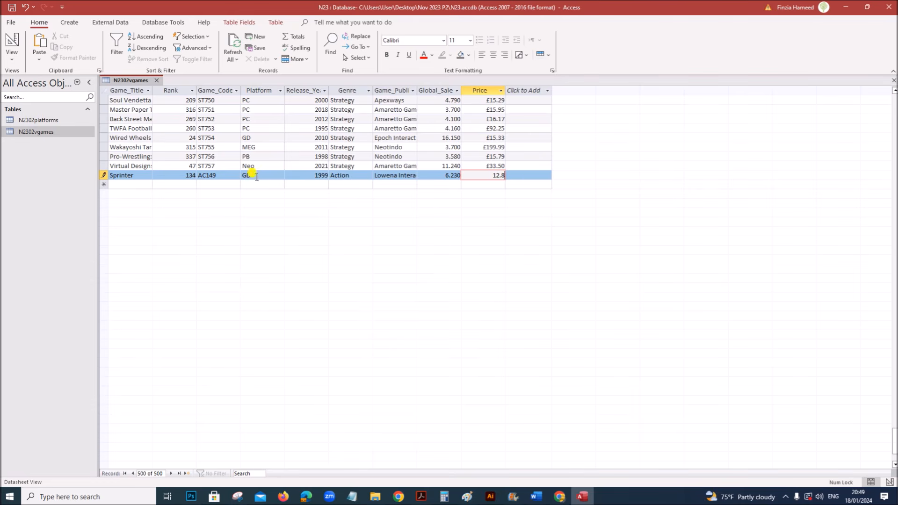
right_click(129, 83)
click(185, 149)
- Highlight the words 'report that' in question 21 of the exam paper
click(421, 497)
scroll(408, 451, down, 5)
scroll(411, 451, up, 1)
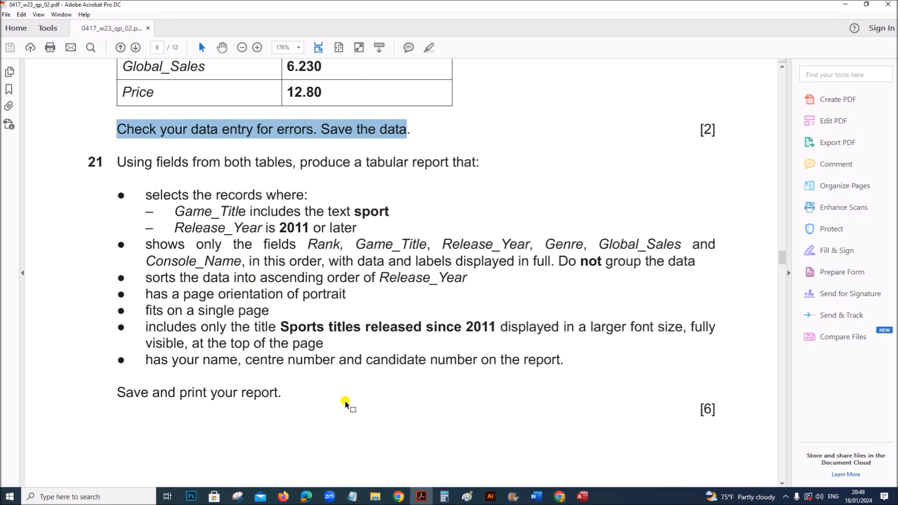
click(196, 162)
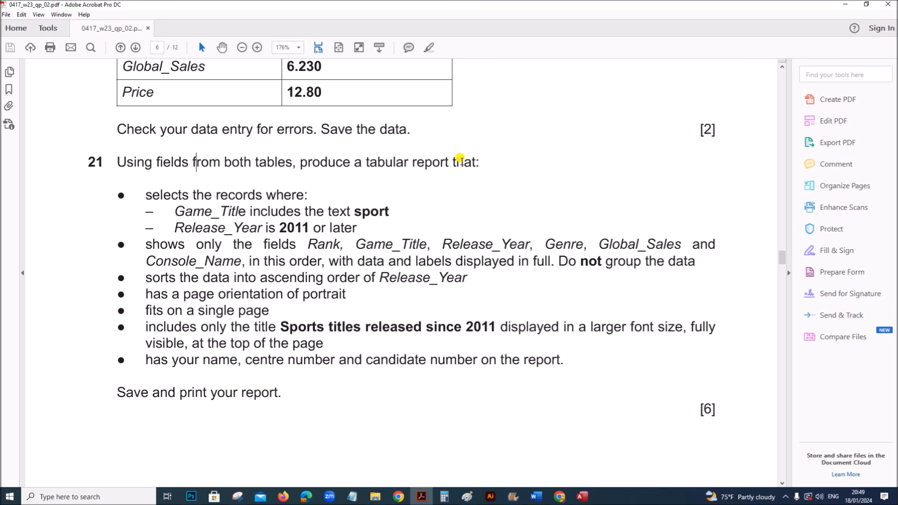
drag(411, 162, 463, 162)
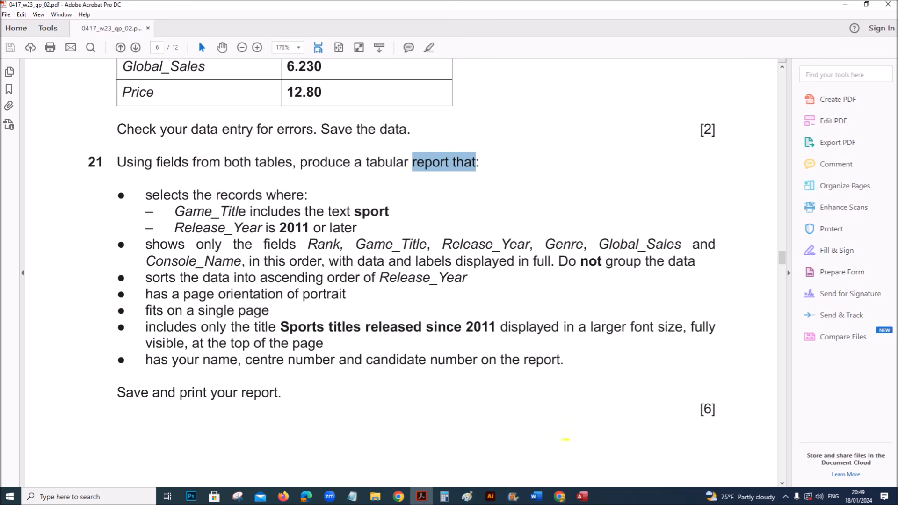
click(582, 496)
right_click(139, 80)
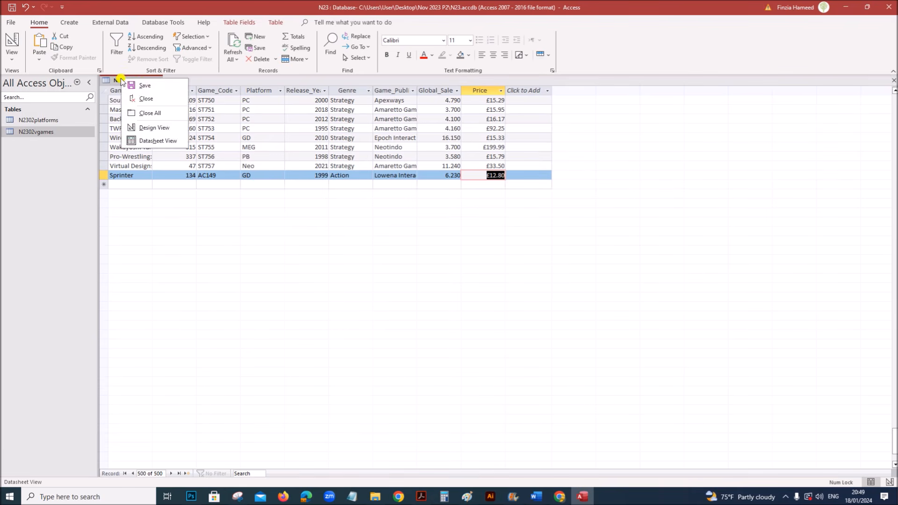
- Close the table and start a query design with N2302platforms and N2302vgames fully expanded
click(141, 86)
click(156, 81)
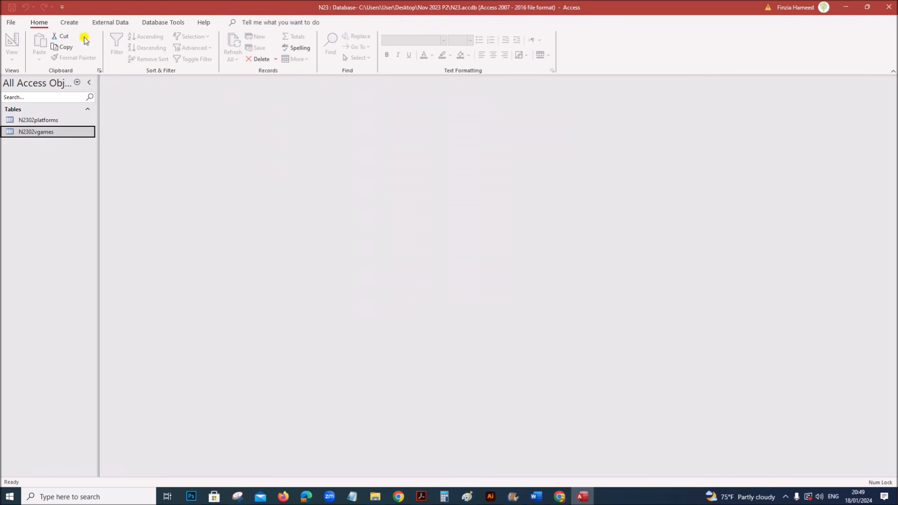
click(70, 23)
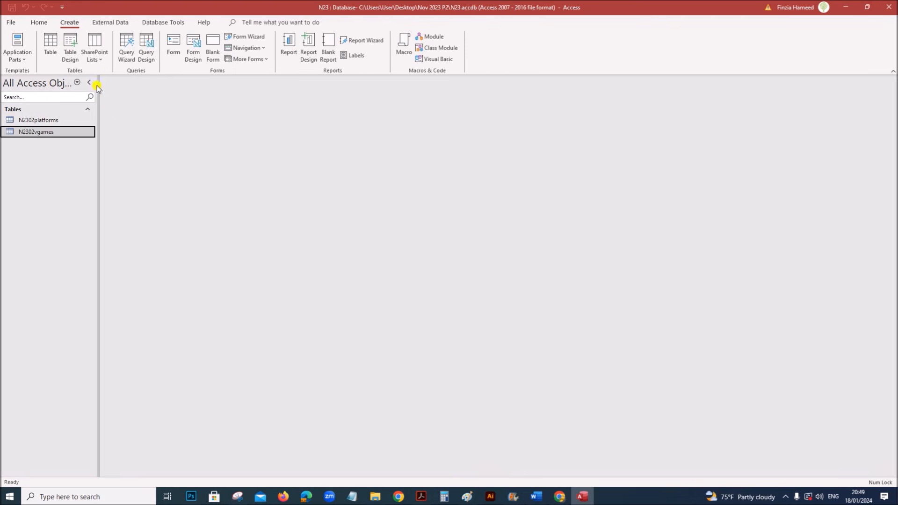
click(145, 52)
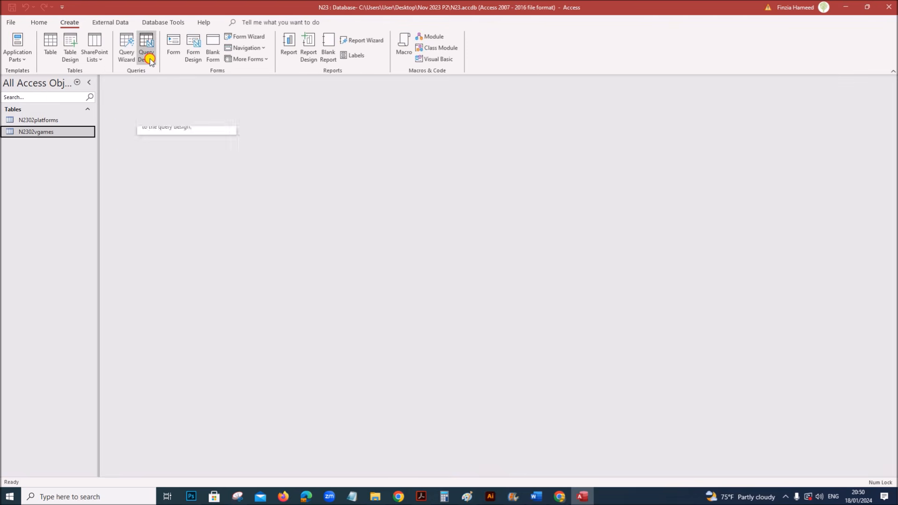
double_click(807, 138)
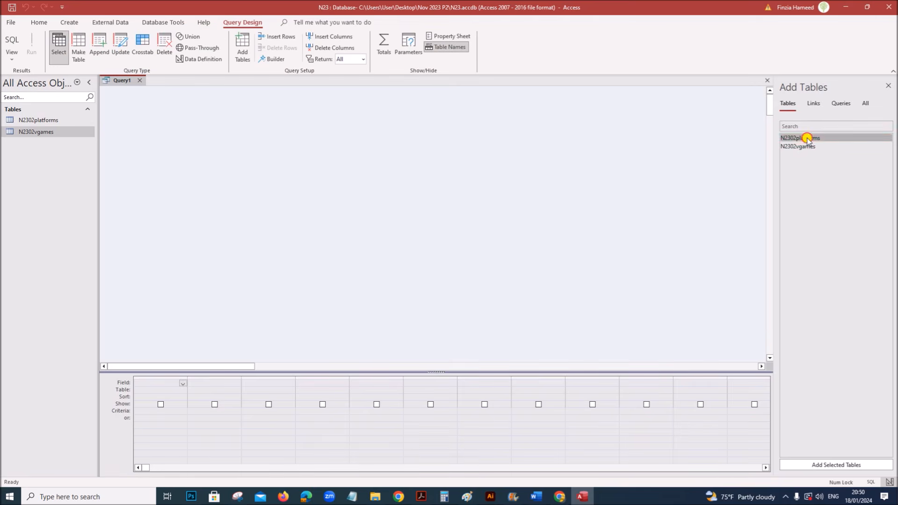
double_click(807, 146)
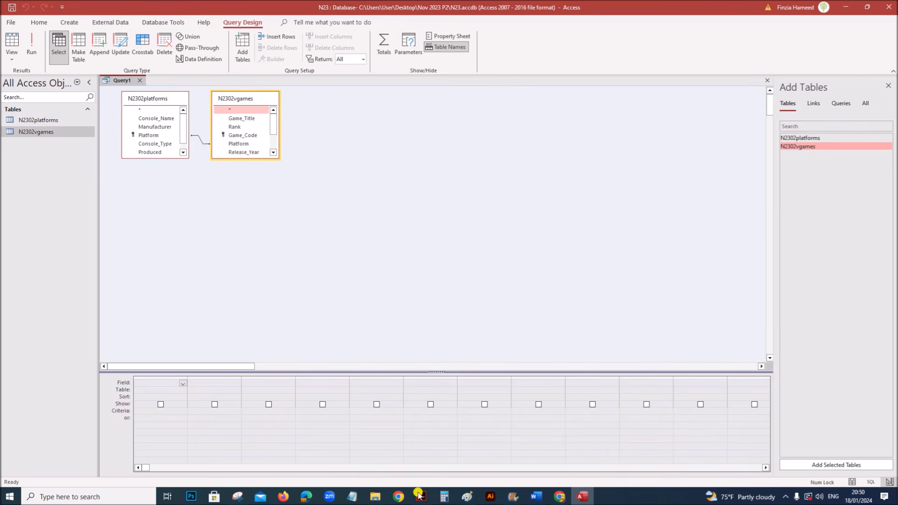
drag(156, 158, 157, 247)
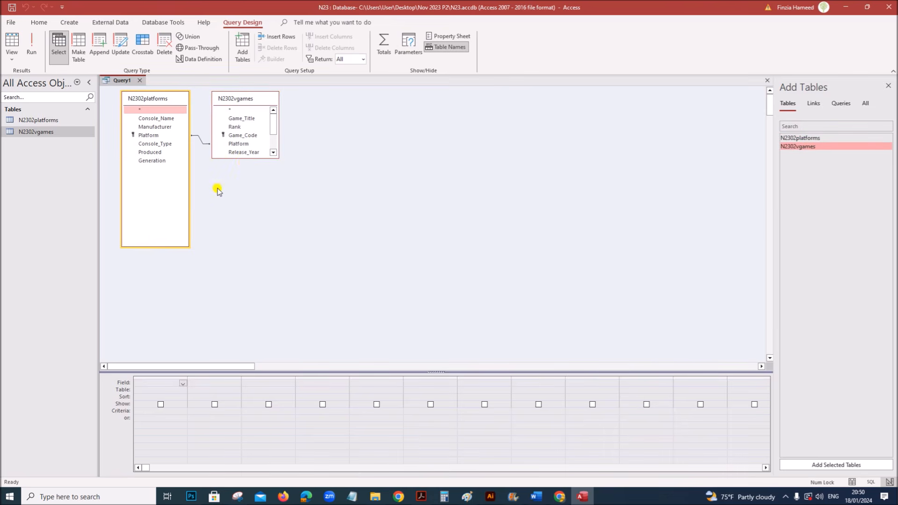
drag(245, 156, 243, 245)
- Highlight the required-fields requirement of question 21 in the exam paper
key(alt+Tab)
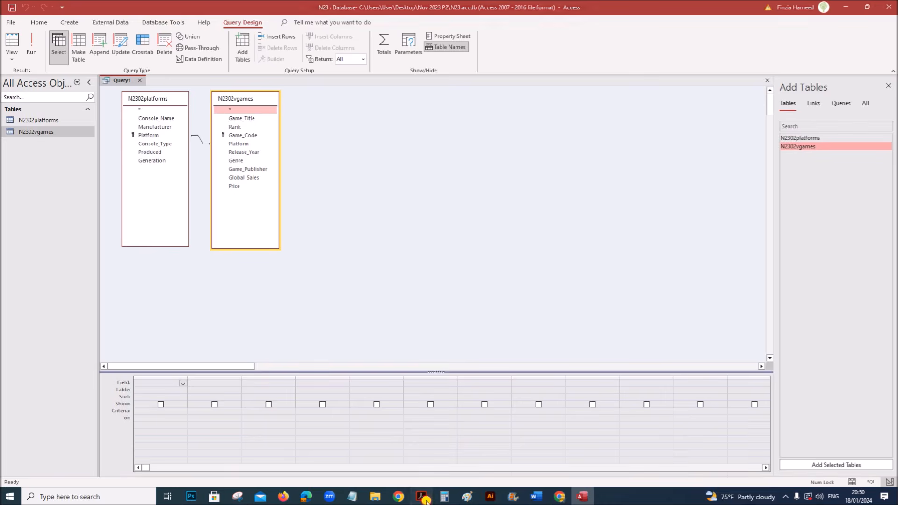
scroll(208, 252, down, 1)
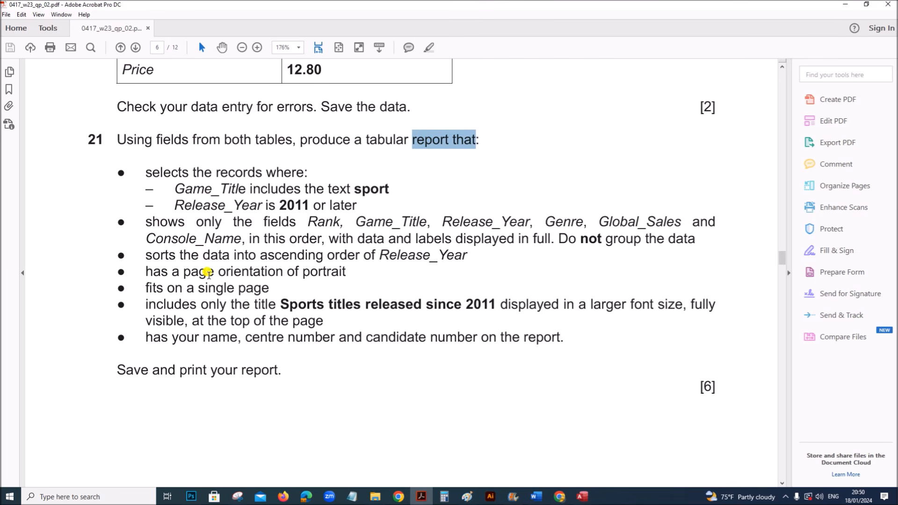
drag(173, 184, 352, 202)
click(369, 303)
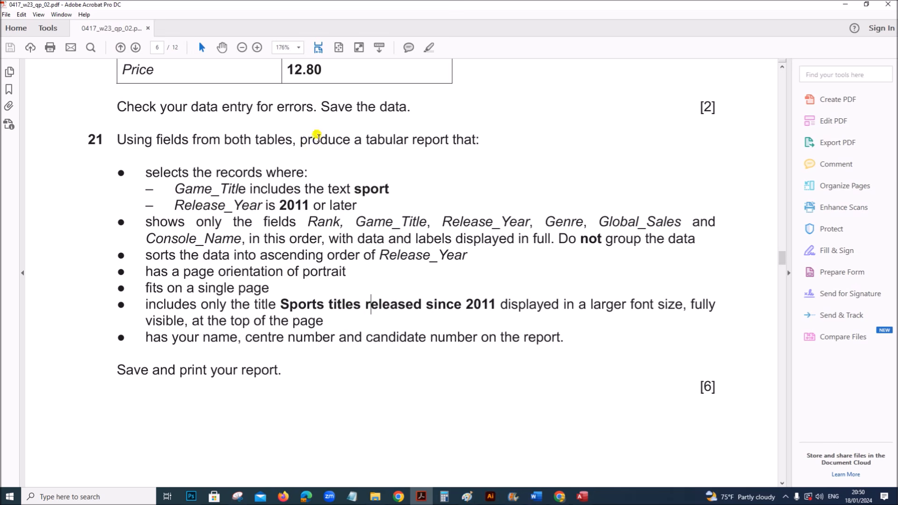
click(429, 47)
drag(144, 223, 683, 265)
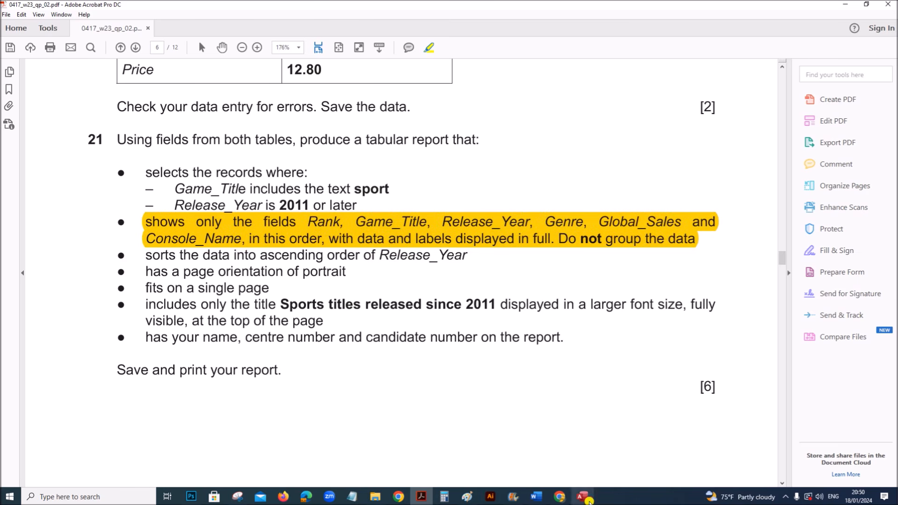
click(583, 498)
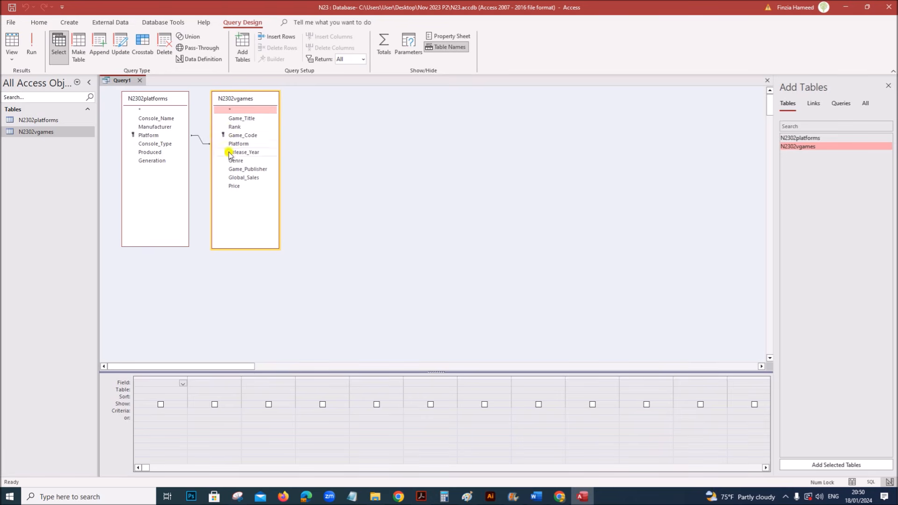
- Add Rank, Game_Title, Release_Year, Genre, Global_Sales and Console_Name to the query grid
double_click(235, 126)
double_click(241, 118)
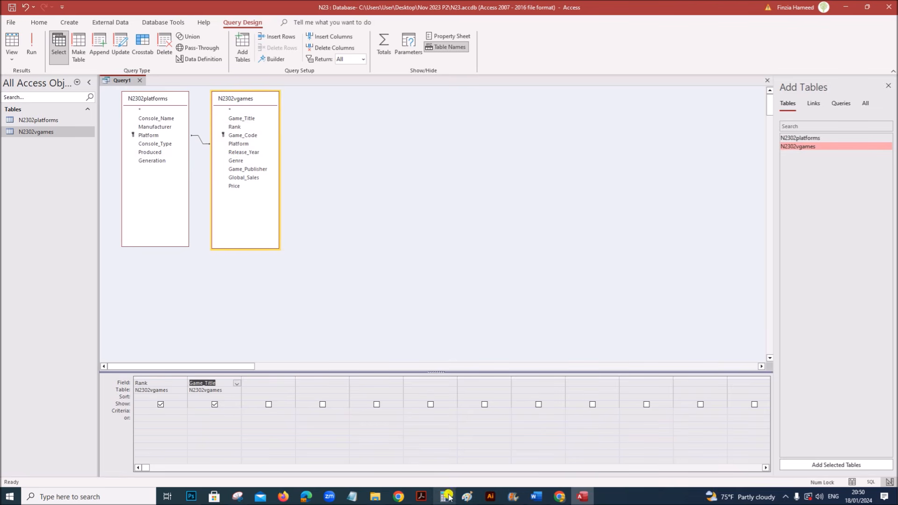
click(421, 497)
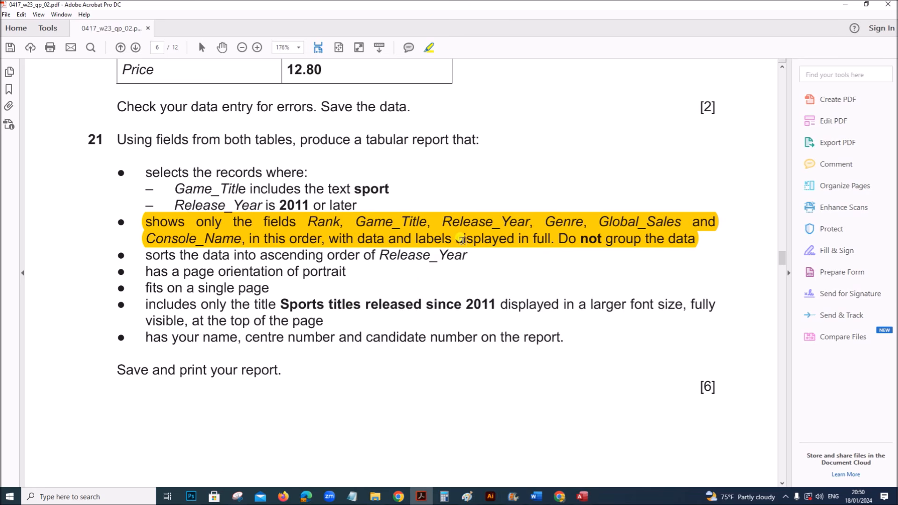
click(582, 497)
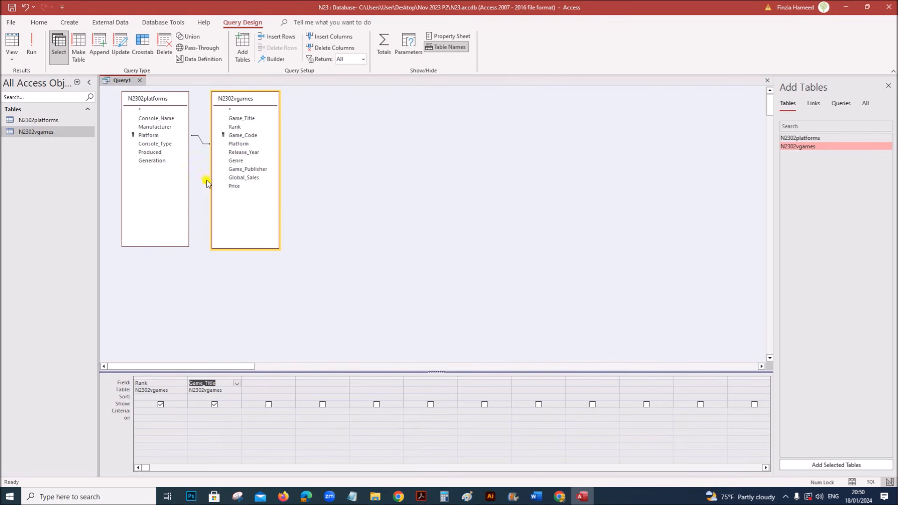
double_click(244, 152)
double_click(237, 160)
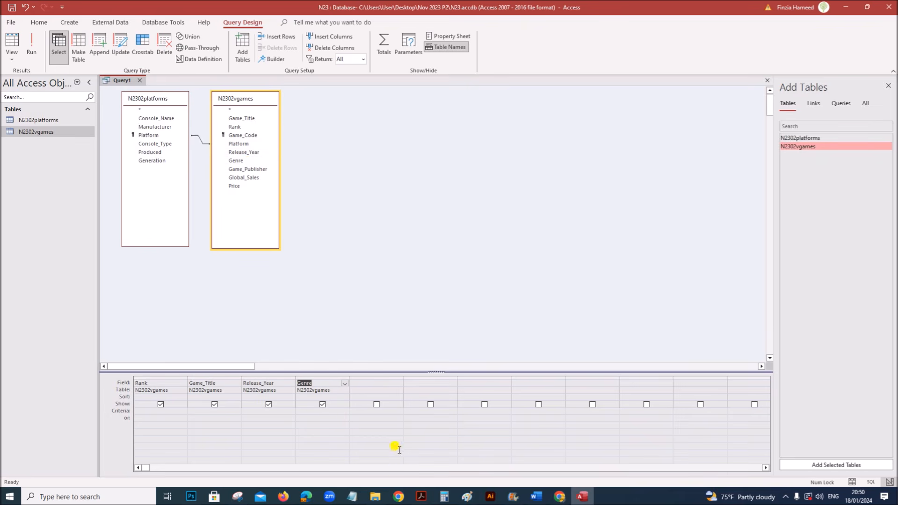
click(421, 496)
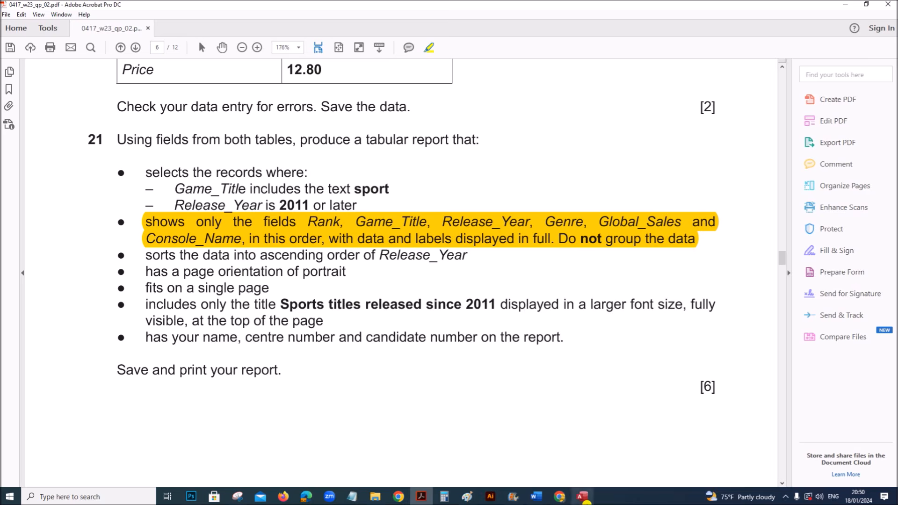
click(582, 497)
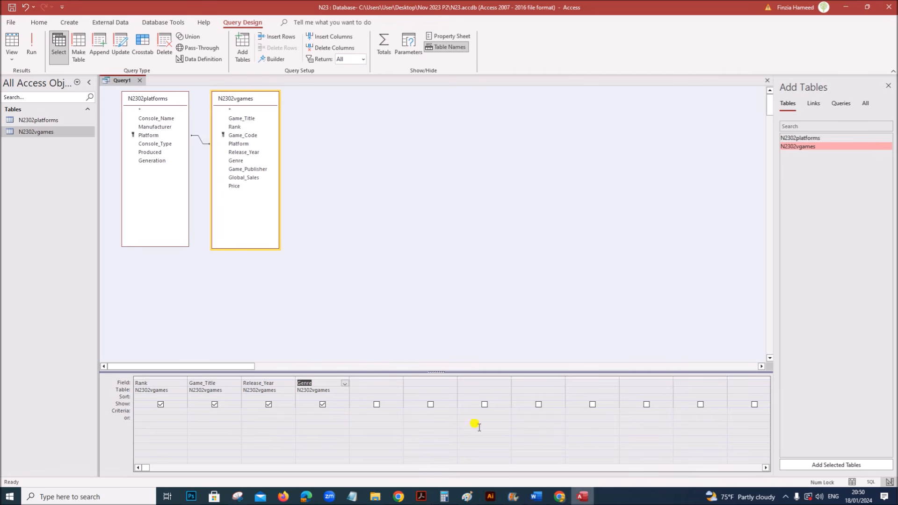
double_click(252, 178)
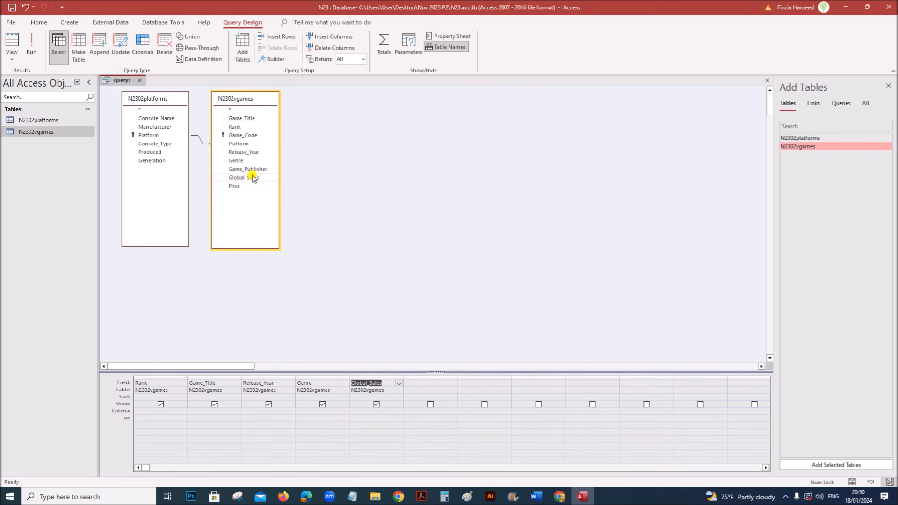
click(167, 122)
- Highlight the 'Game_Title includes sport' condition in the question paper
click(421, 497)
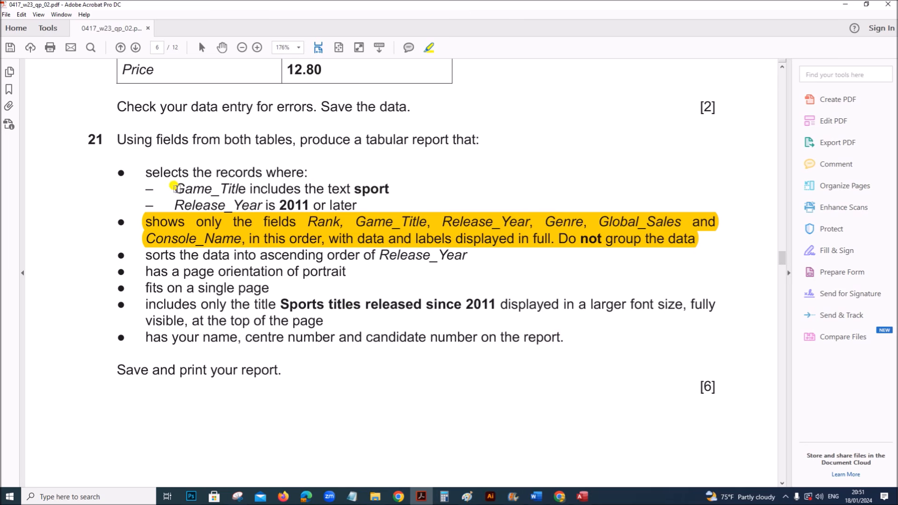
drag(174, 188, 395, 189)
click(582, 497)
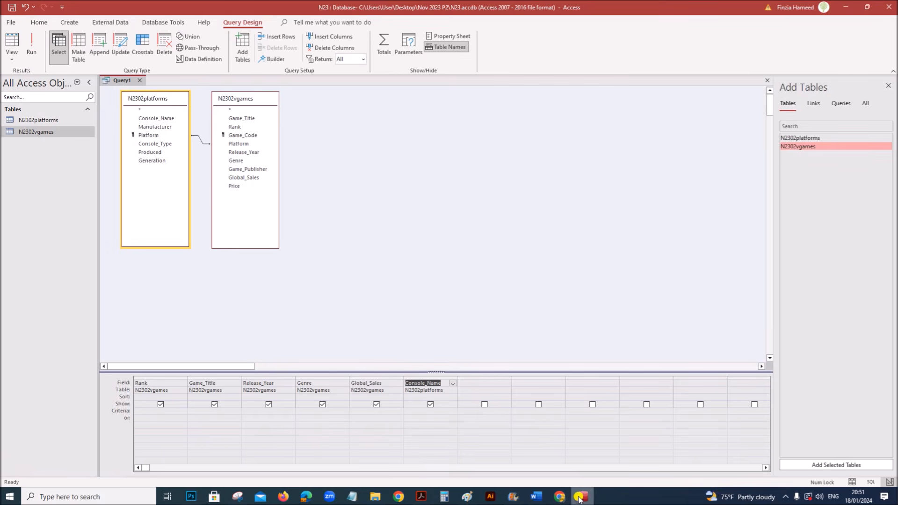
click(198, 411)
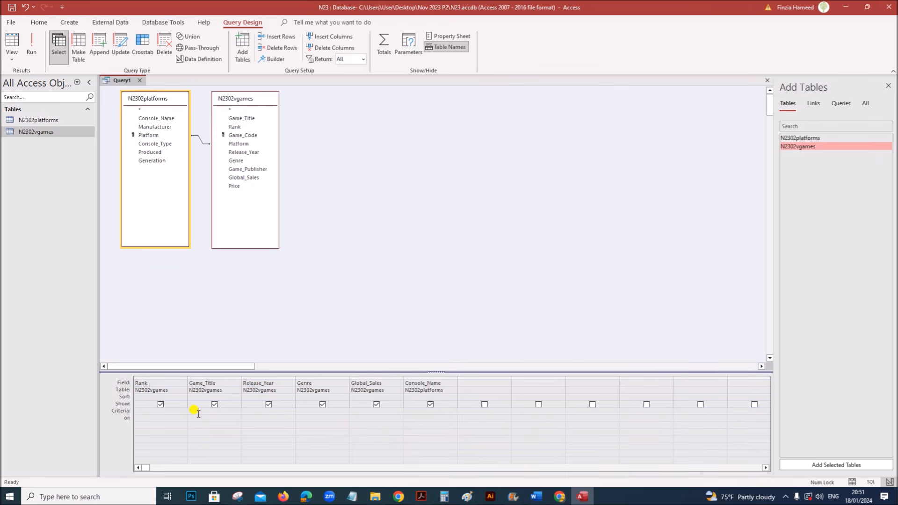
- Enter the *sport* criterion under Game_Title and run the query
text(s)
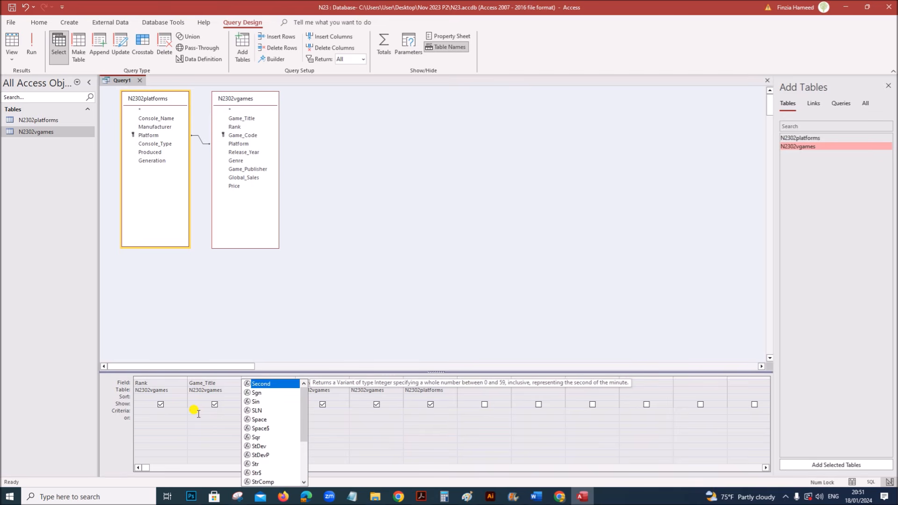
text(up)
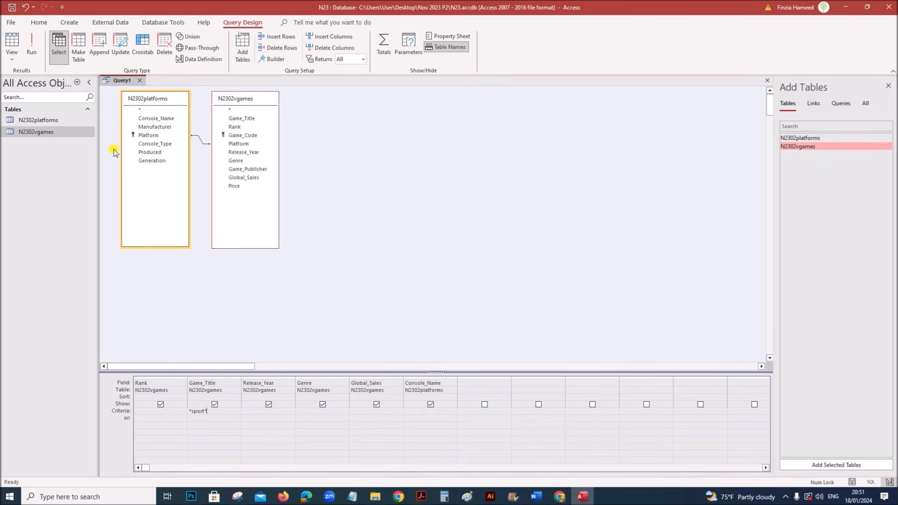
click(32, 51)
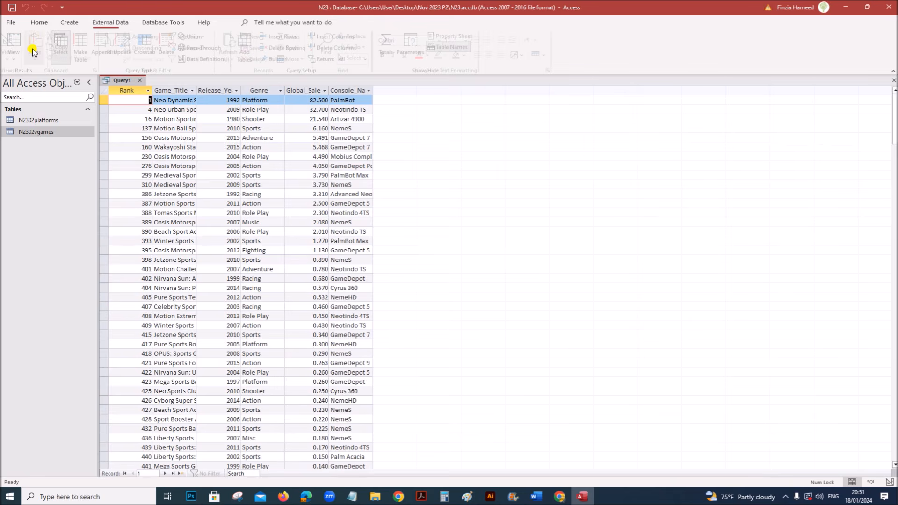
- Autofit Game_Title, highlight the Release_Year 2011-or-later condition, and return to Design View
double_click(197, 91)
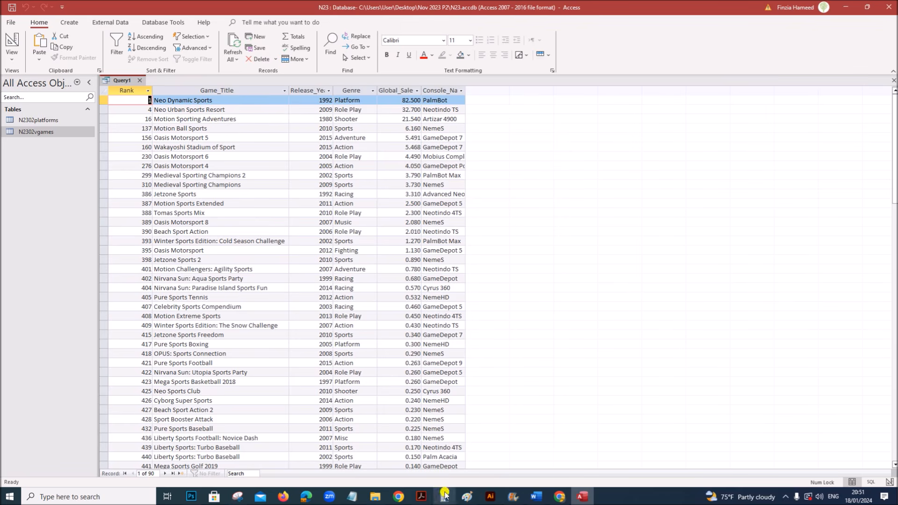
click(421, 496)
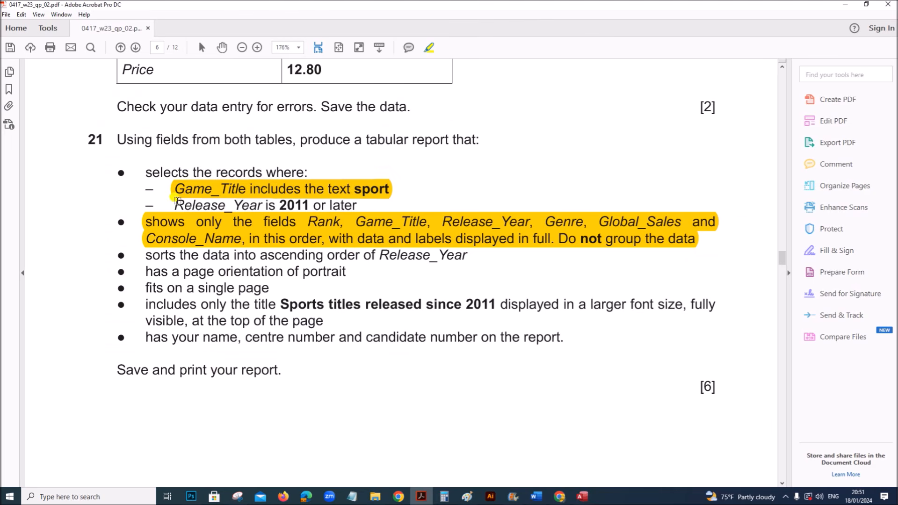
drag(173, 202, 359, 206)
click(583, 497)
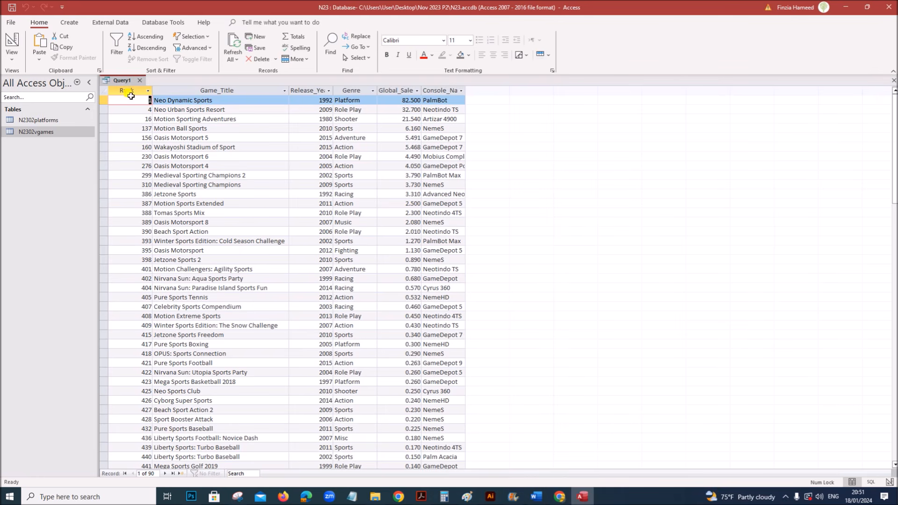
right_click(121, 80)
click(155, 132)
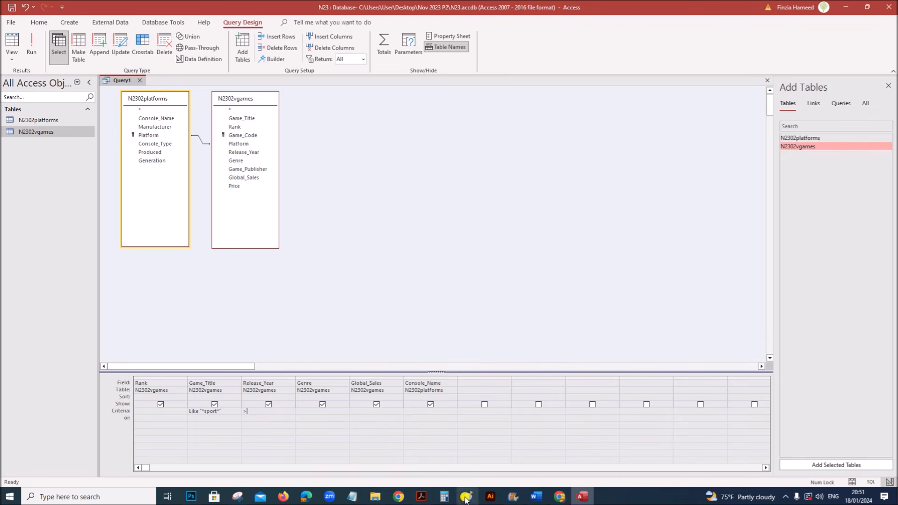
click(421, 497)
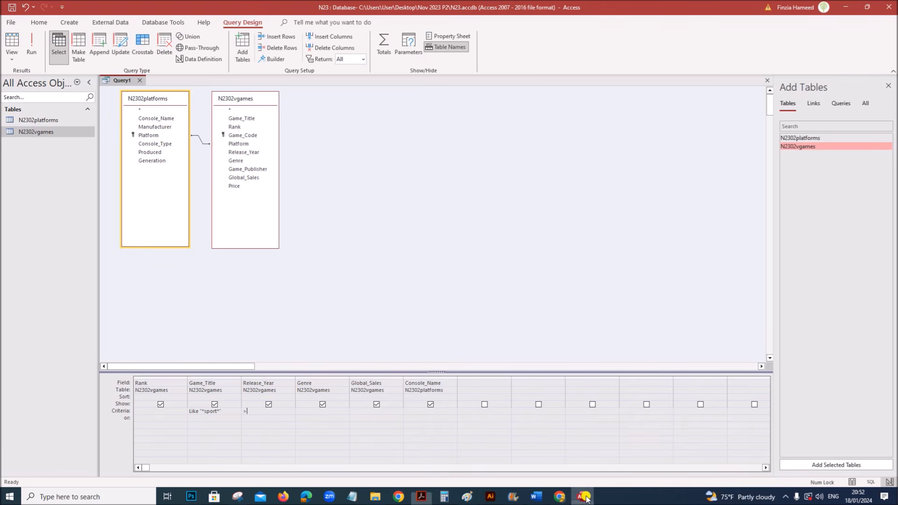
click(583, 497)
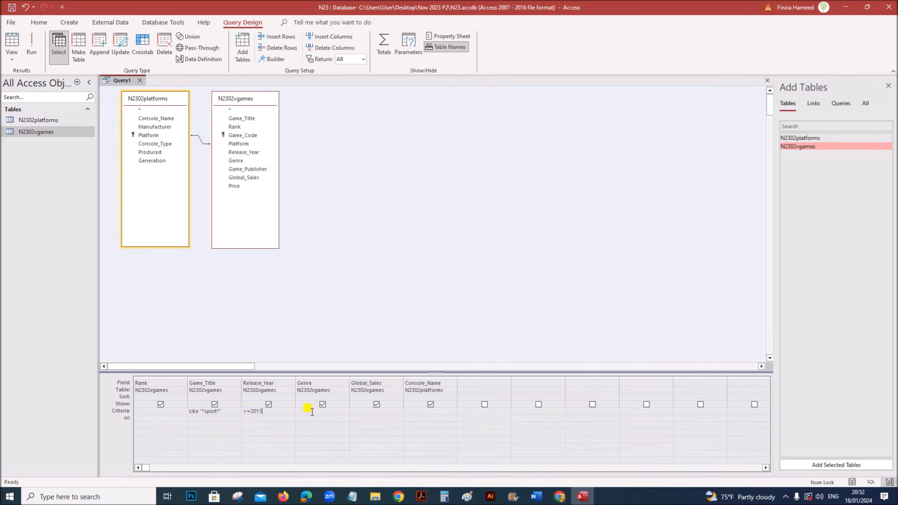
- Run the query to list its 32 sport titles from 2011 onward, then view task 21 in the exam paper
click(30, 49)
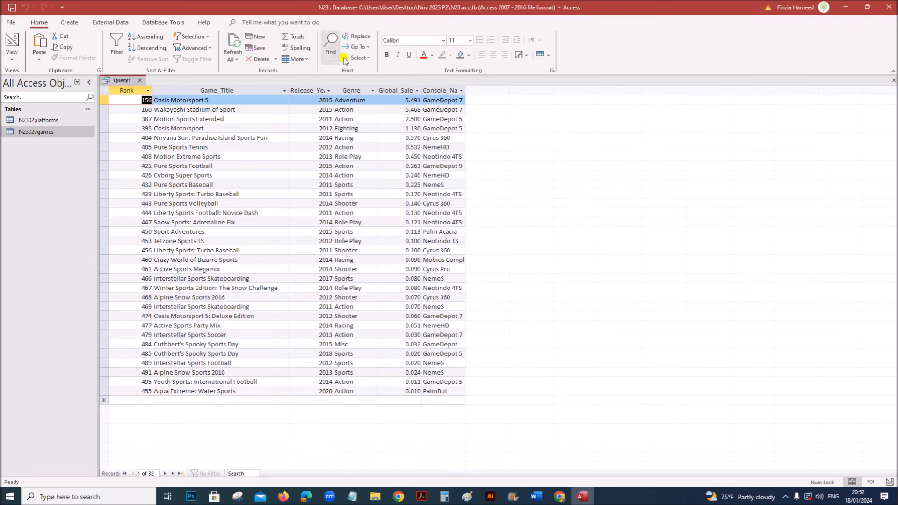
click(421, 496)
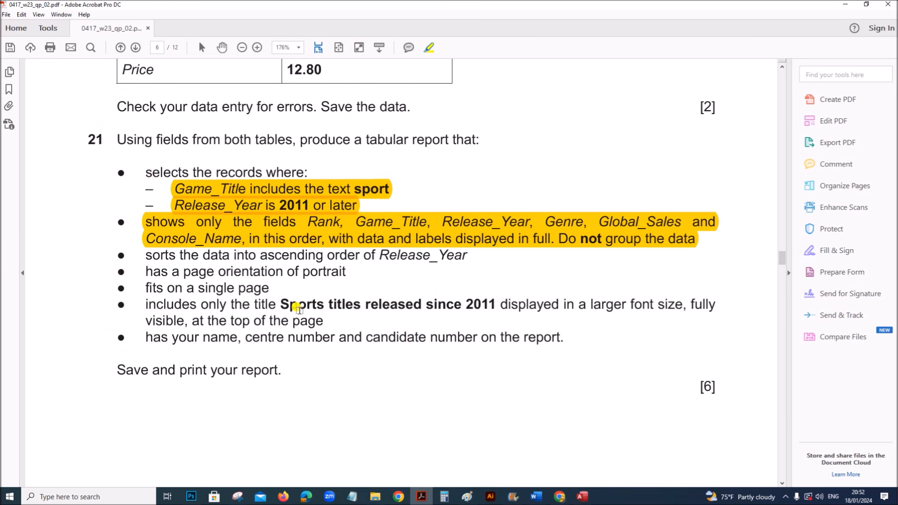
- Save the open sports query as Query1 and close it
scroll(441, 302, down, 1)
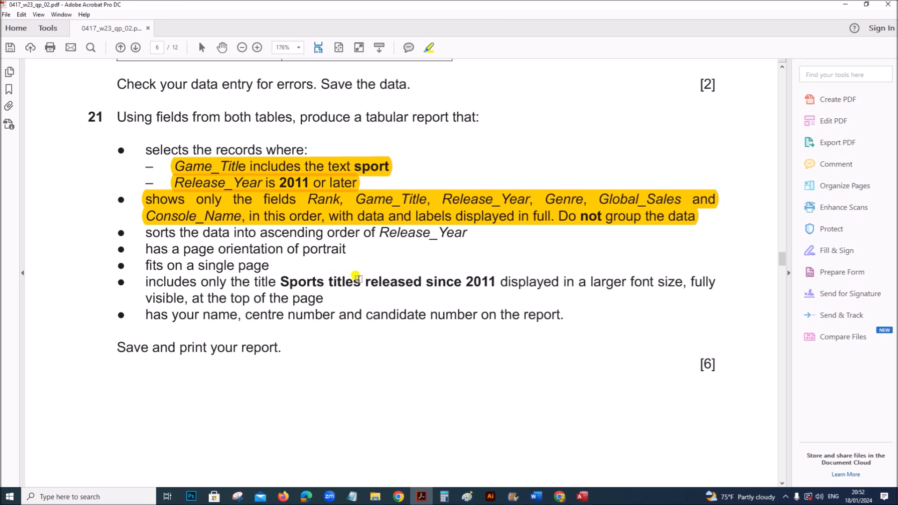
click(582, 496)
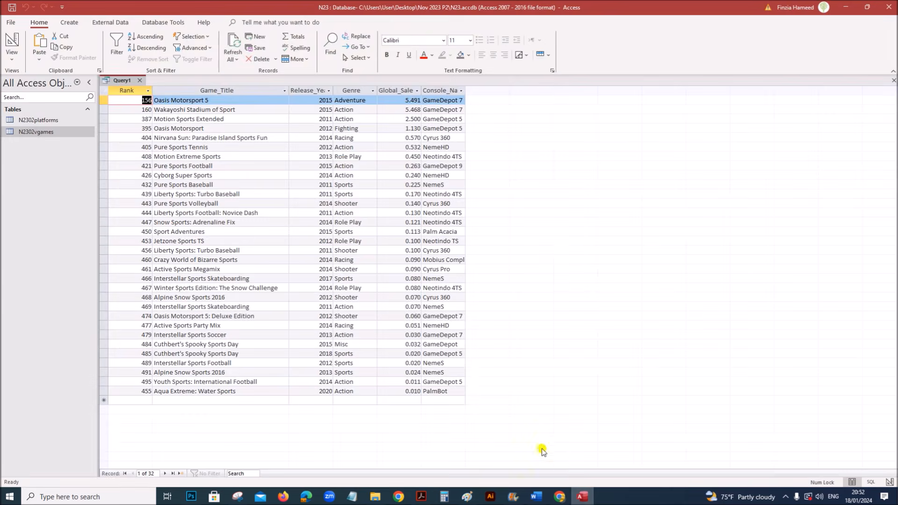
right_click(134, 84)
click(141, 87)
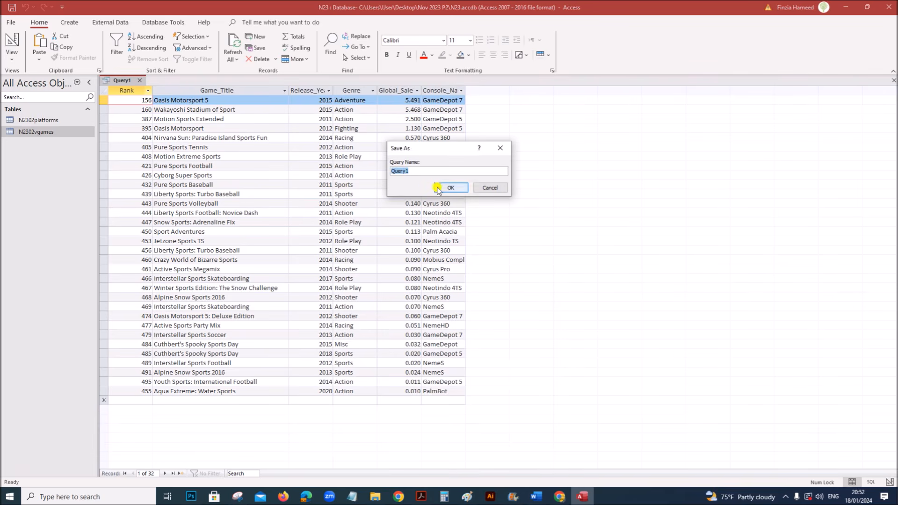
click(449, 187)
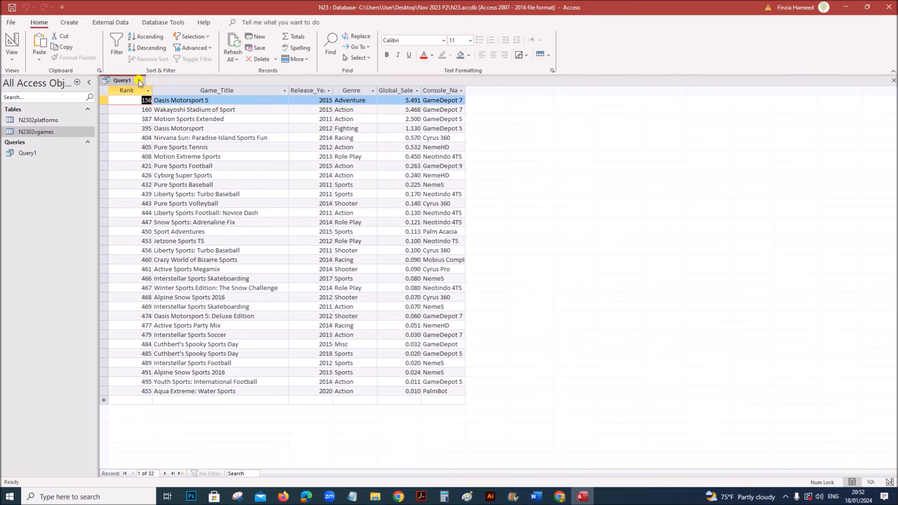
click(139, 81)
click(71, 22)
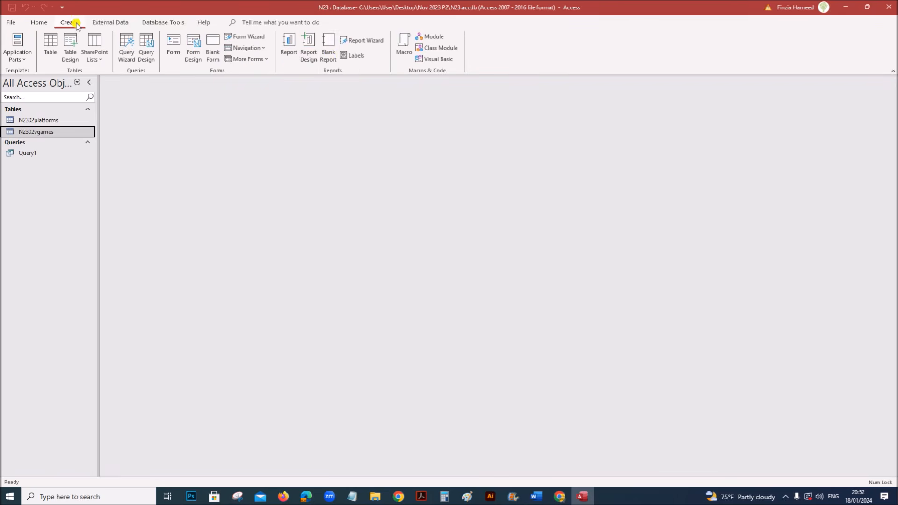
- Start a Report Wizard report on Query1 with all six of its fields
click(369, 41)
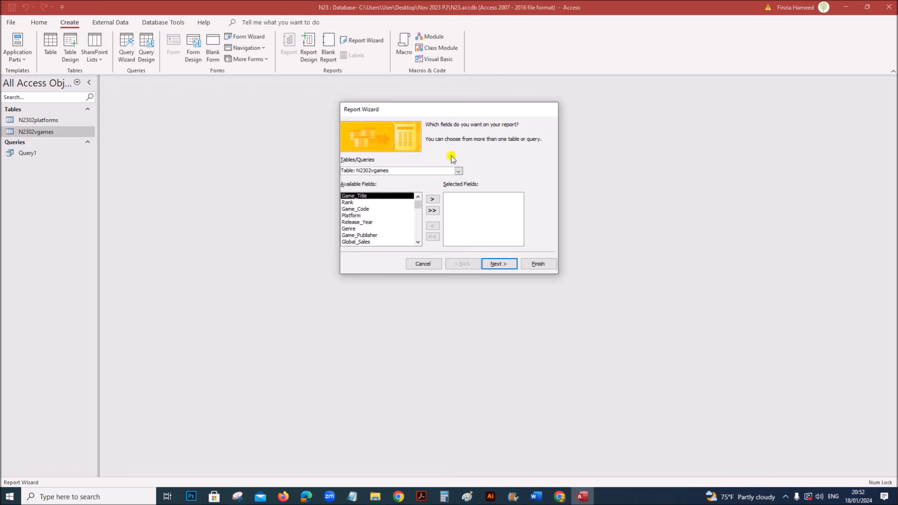
click(459, 171)
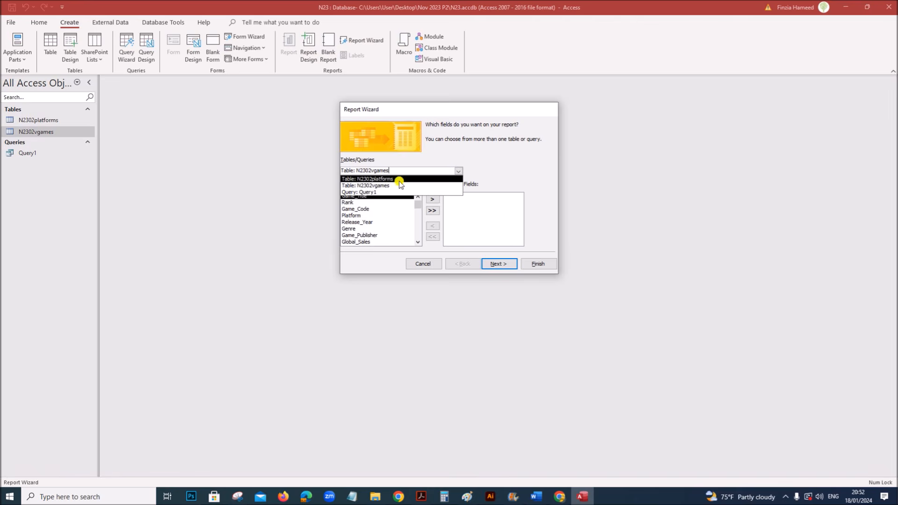
click(377, 190)
click(431, 211)
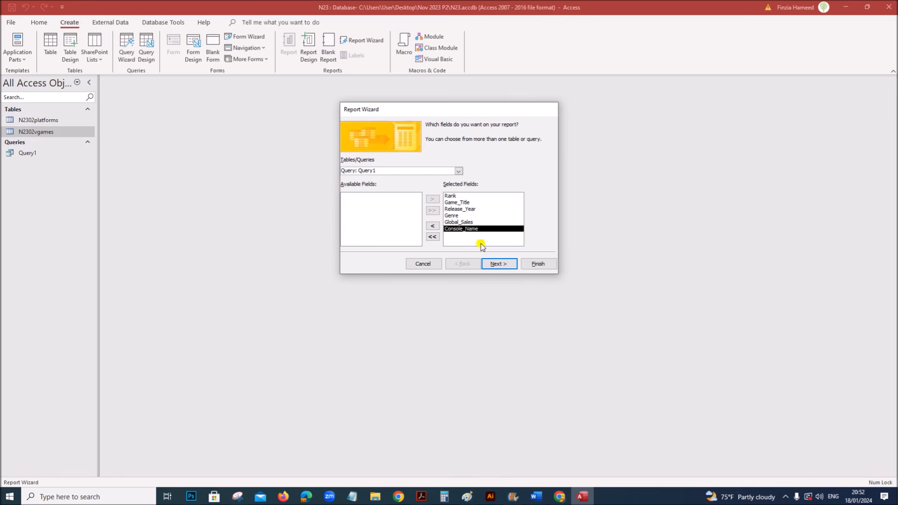
click(498, 263)
- Continue past the viewing, grouping and sort pages without changes
drag(469, 116, 315, 124)
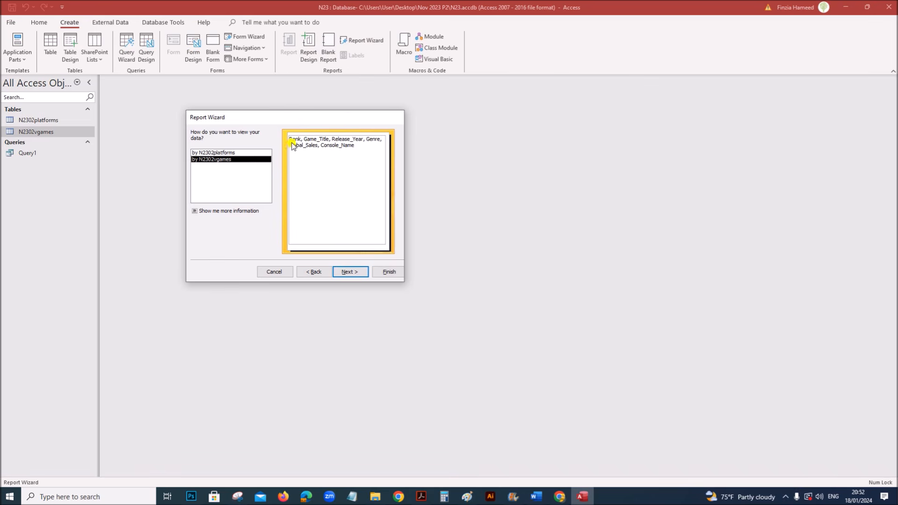
click(359, 272)
click(360, 274)
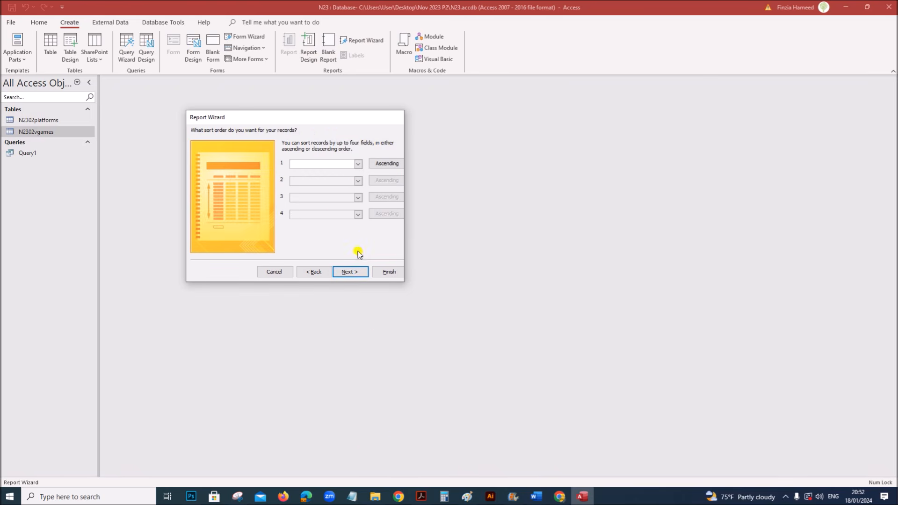
click(421, 496)
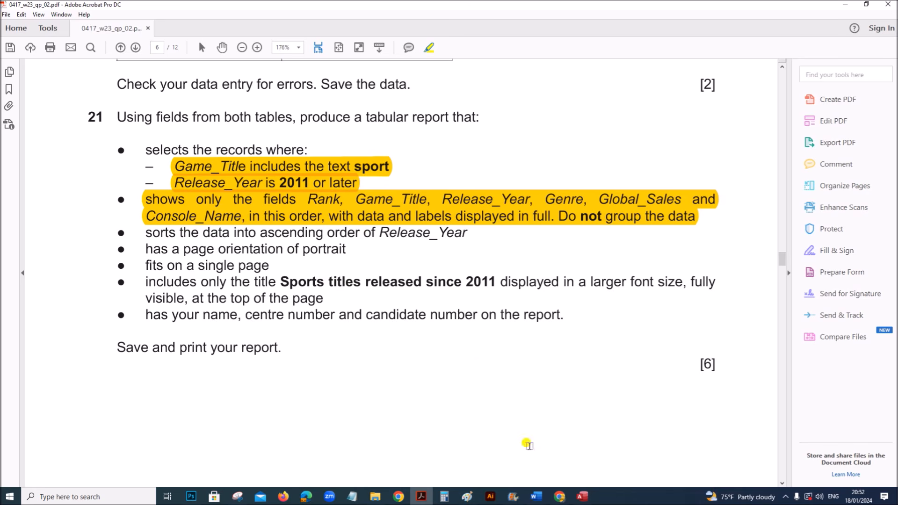
click(580, 496)
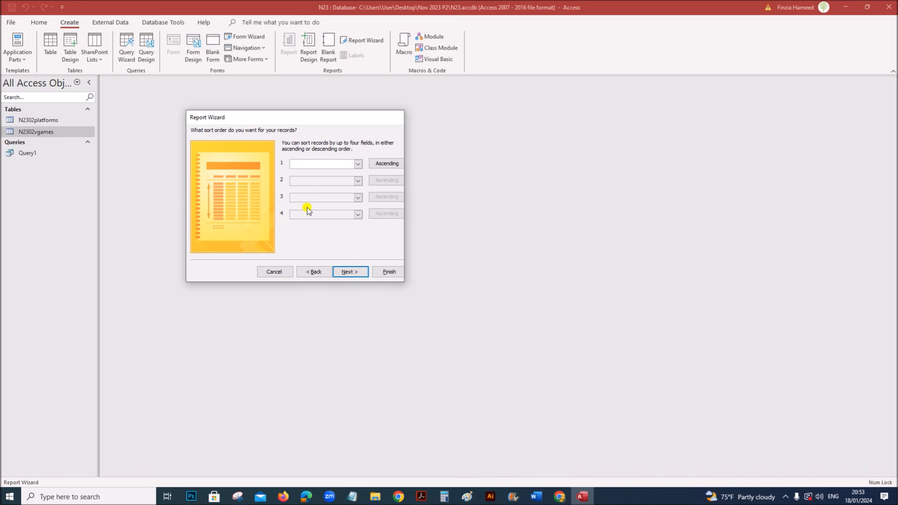
click(354, 272)
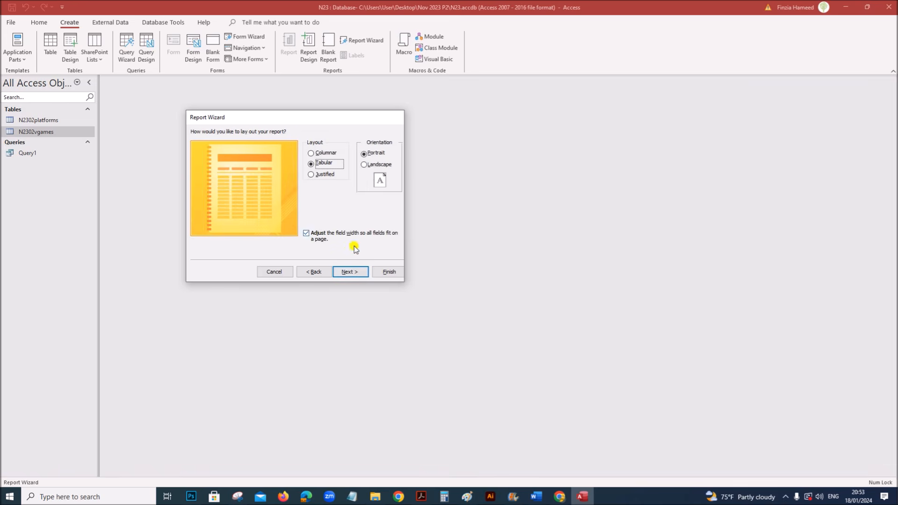
- Highlight the portrait orientation requirement and keep the Tabular, Portrait layout
click(420, 498)
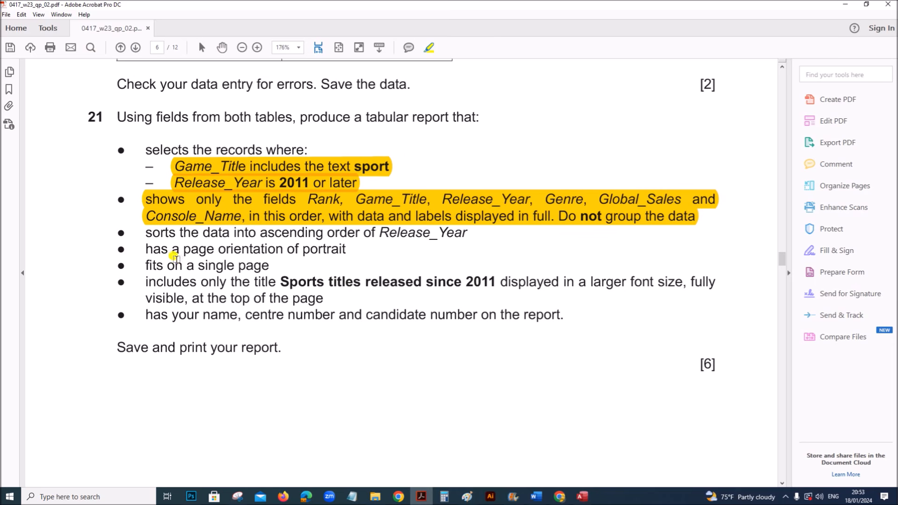
drag(149, 248, 346, 249)
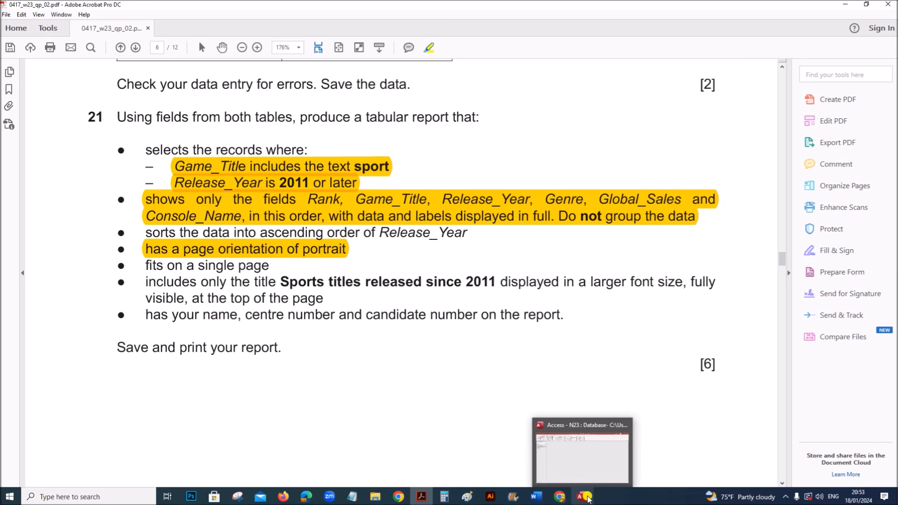
click(581, 492)
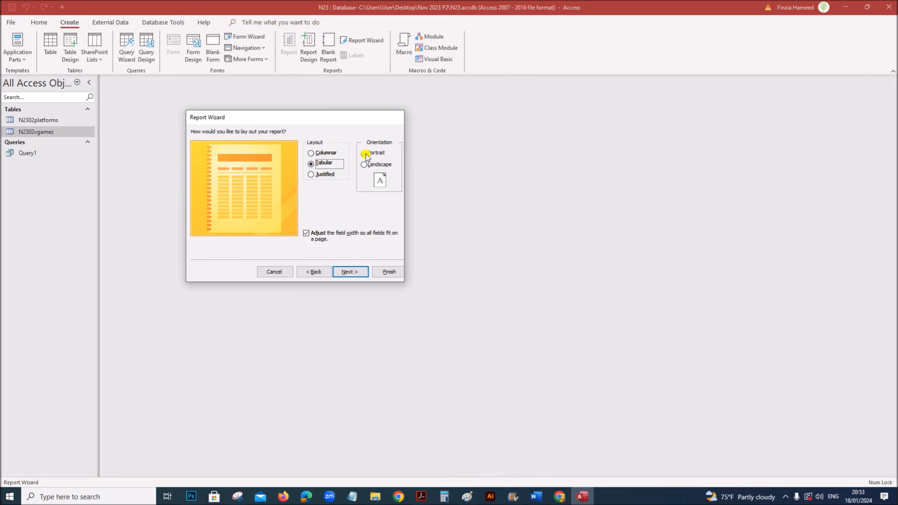
click(346, 271)
- Title the report 'Sports titles released since 2011' and finish the wizard
double_click(300, 143)
click(422, 497)
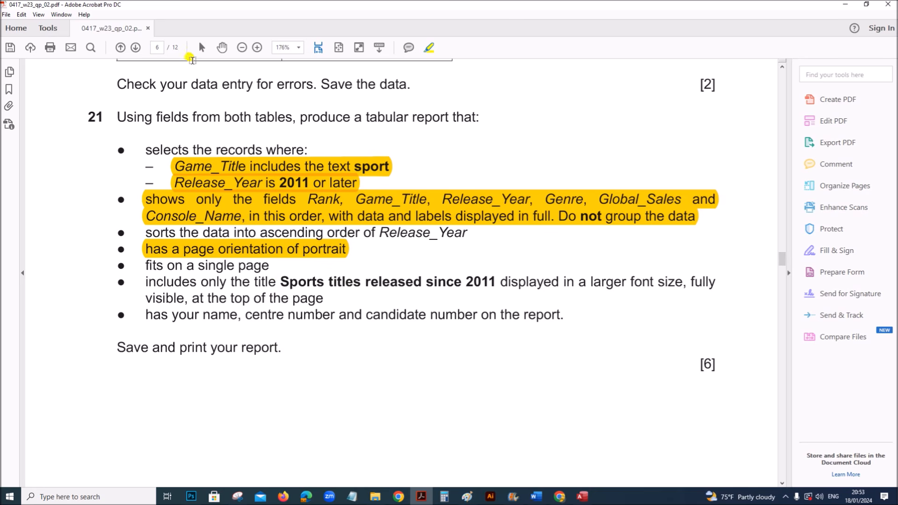
drag(281, 282, 480, 289)
key(ctrl+c)
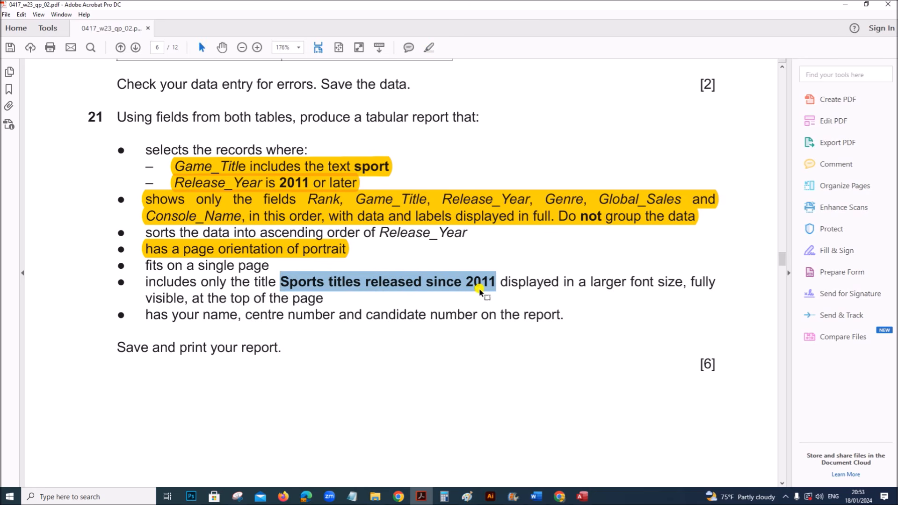
click(583, 496)
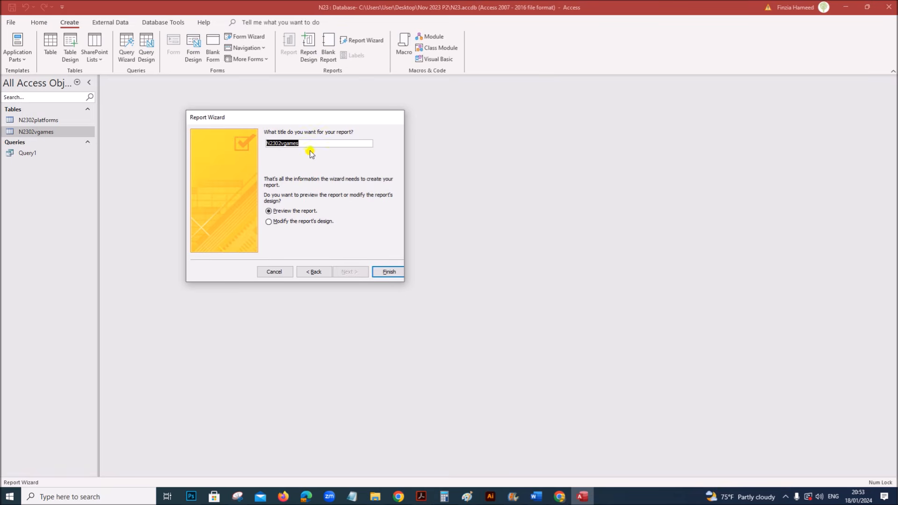
key(ctrl+v)
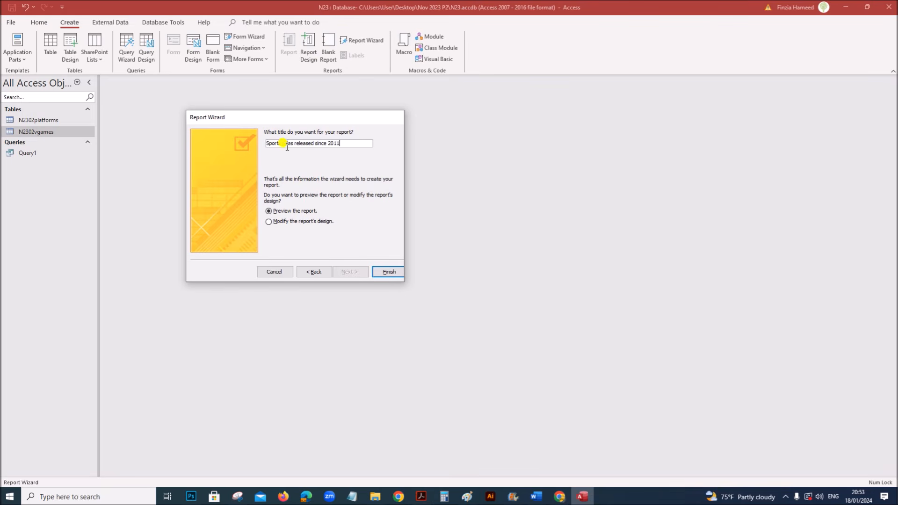
click(388, 272)
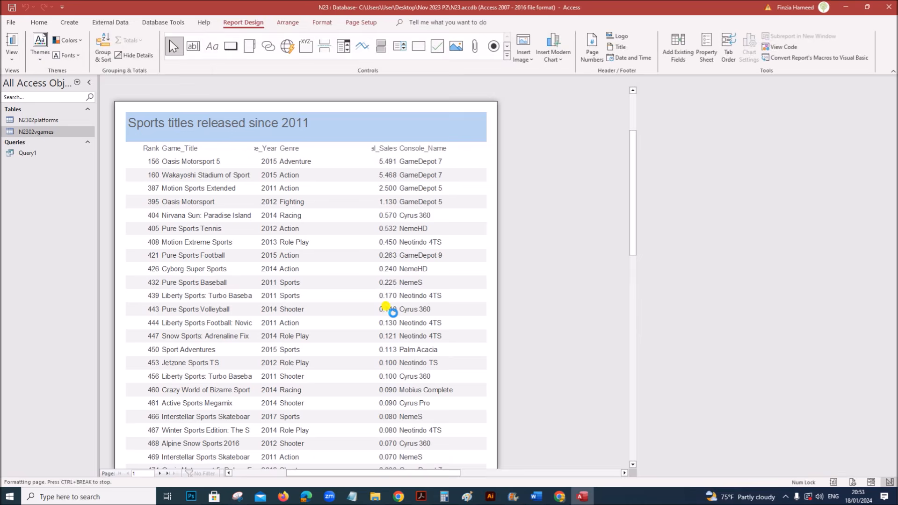
- Highlight the report title requirement sentence in the exam PDF
mouse_move(419, 499)
click(407, 472)
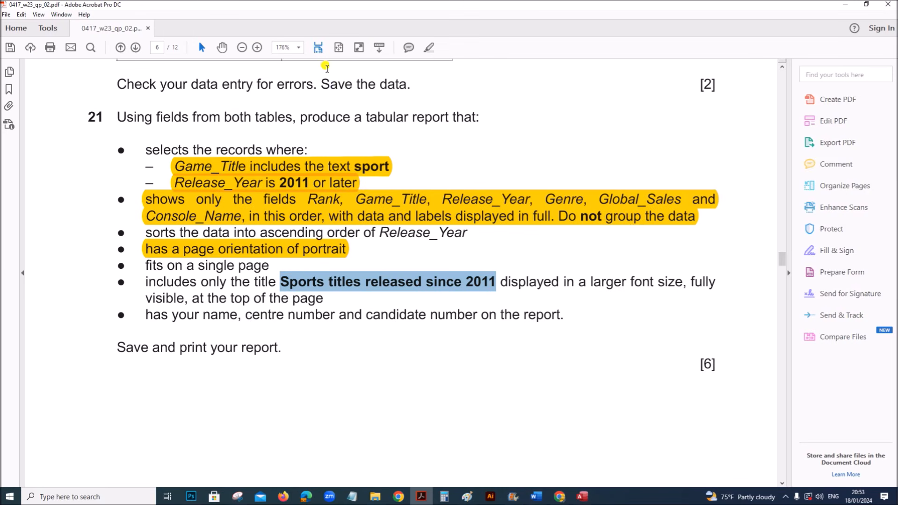
click(428, 48)
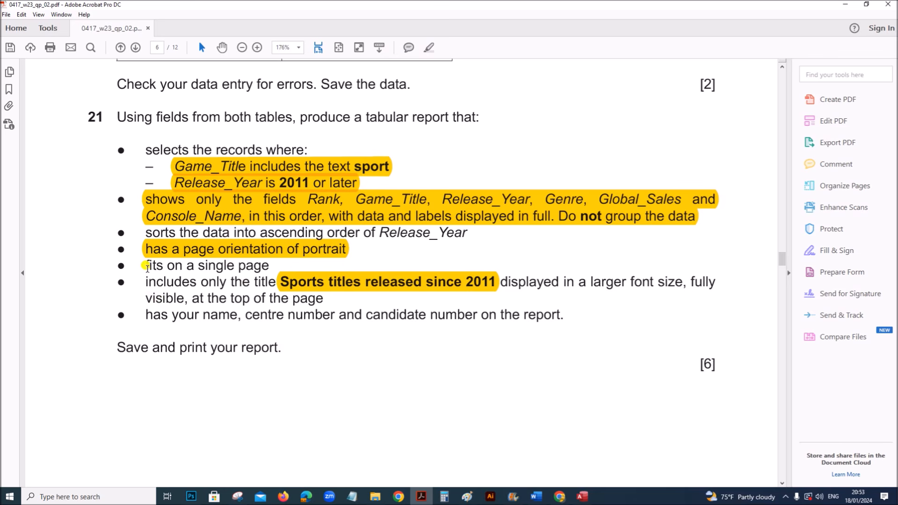
drag(146, 280, 317, 297)
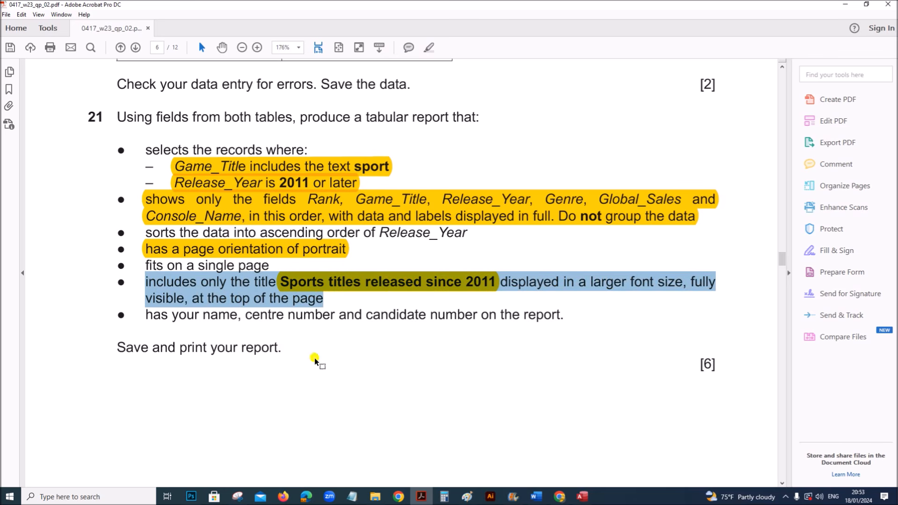
click(333, 285)
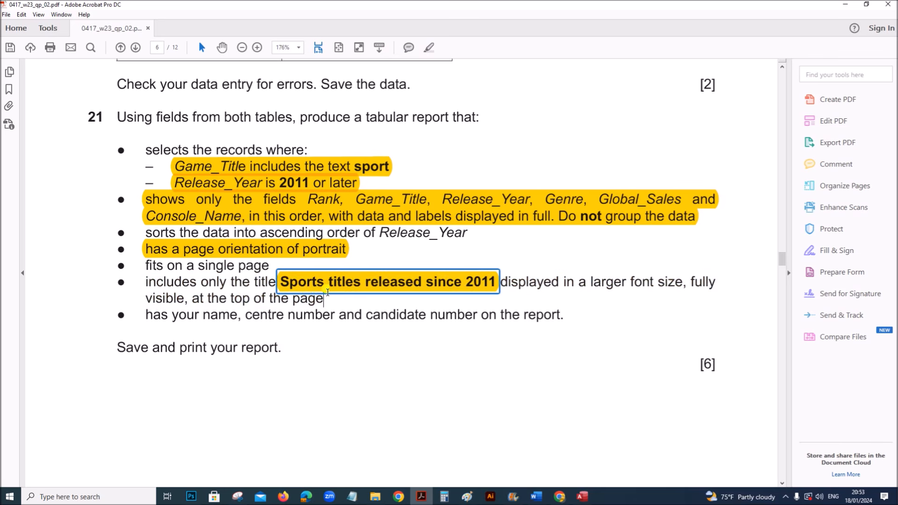
drag(146, 280, 318, 298)
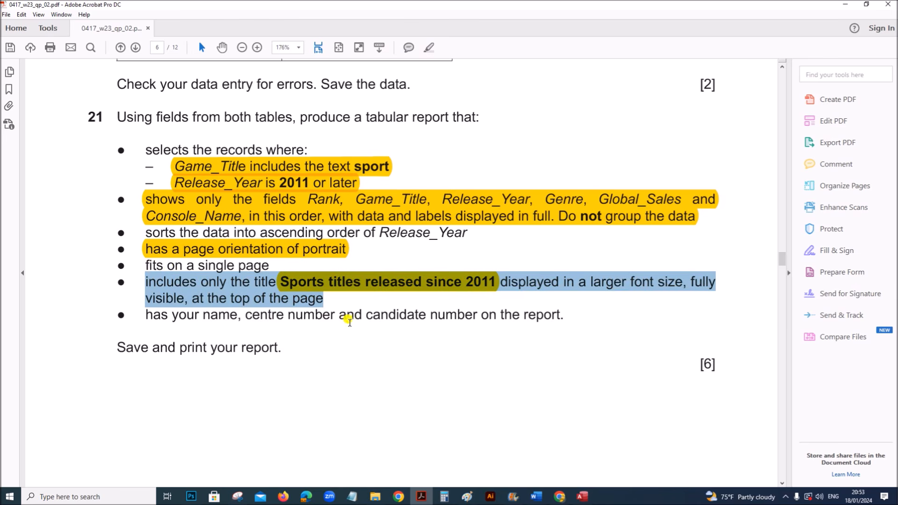
- Extend the orientation highlight to its bullet and 'has', then return to the Access preview
click(148, 240)
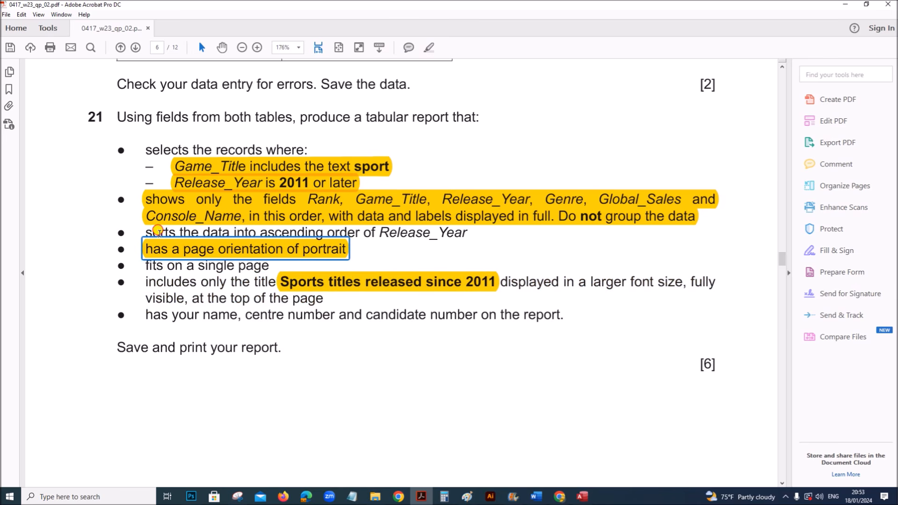
mouse_move(466, 234)
mouse_down()
mouse_move(300, 215)
mouse_move(155, 214)
mouse_move(140, 230)
mouse_move(157, 258)
mouse_up()
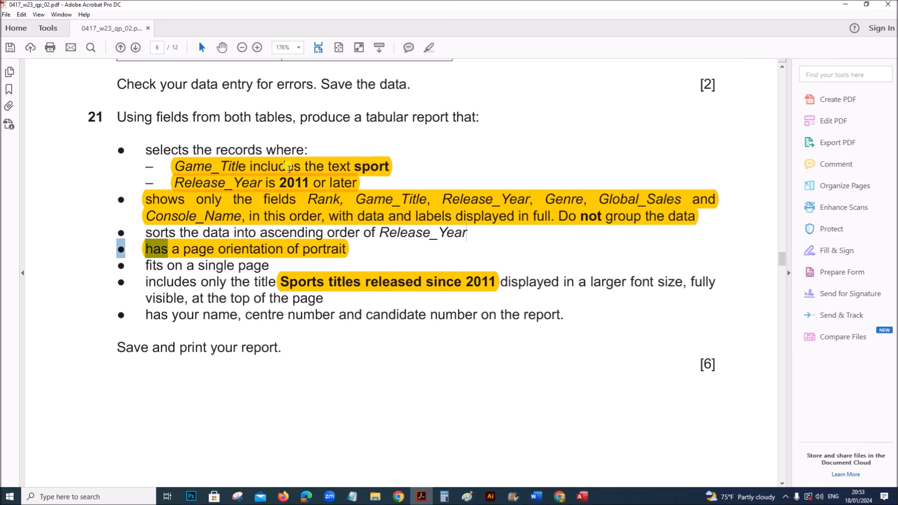
click(429, 47)
click(146, 233)
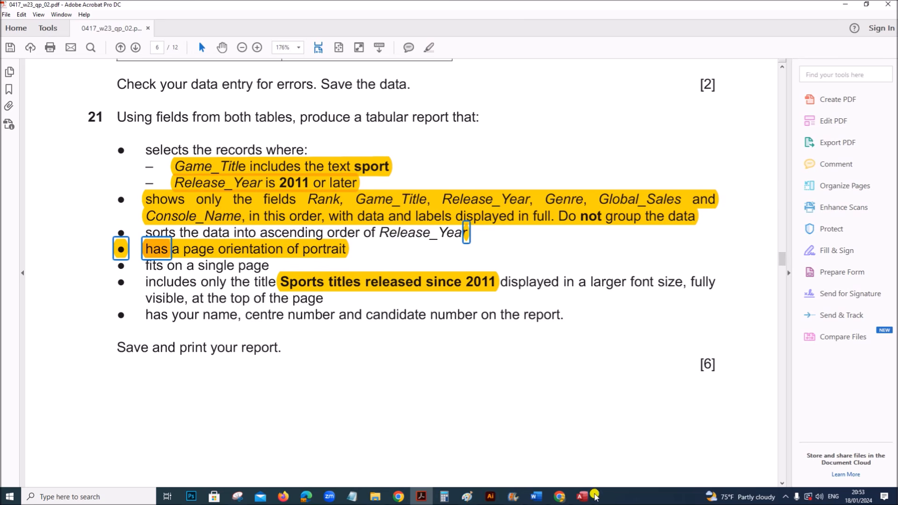
click(593, 496)
right_click(144, 82)
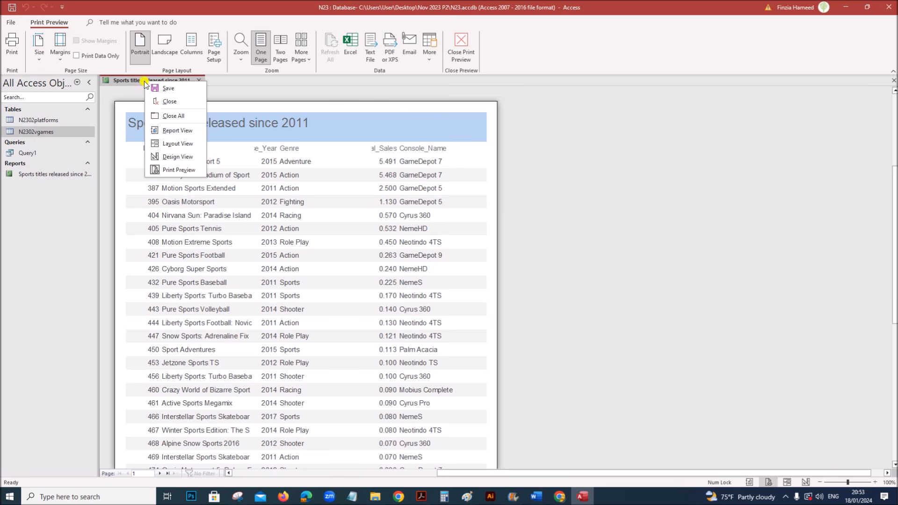
- In Design View, add a Release_Year sort from smallest to largest
click(171, 157)
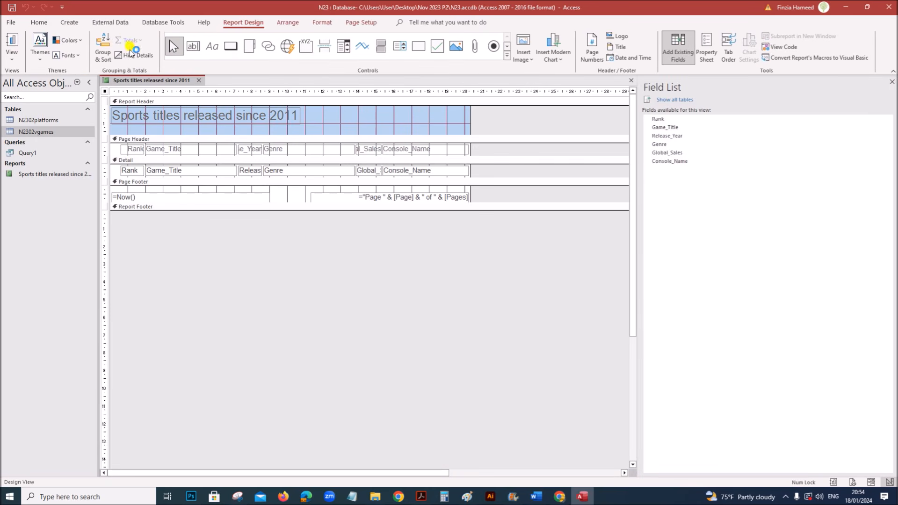
click(103, 44)
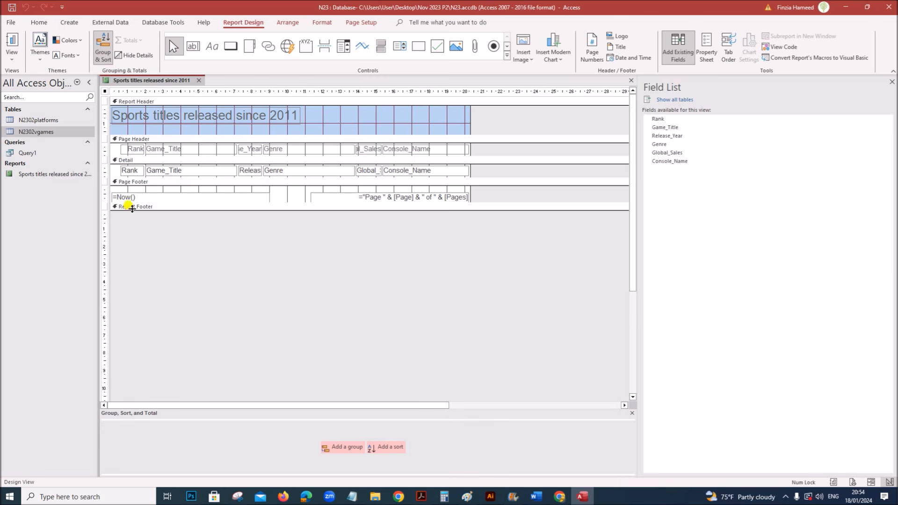
click(387, 448)
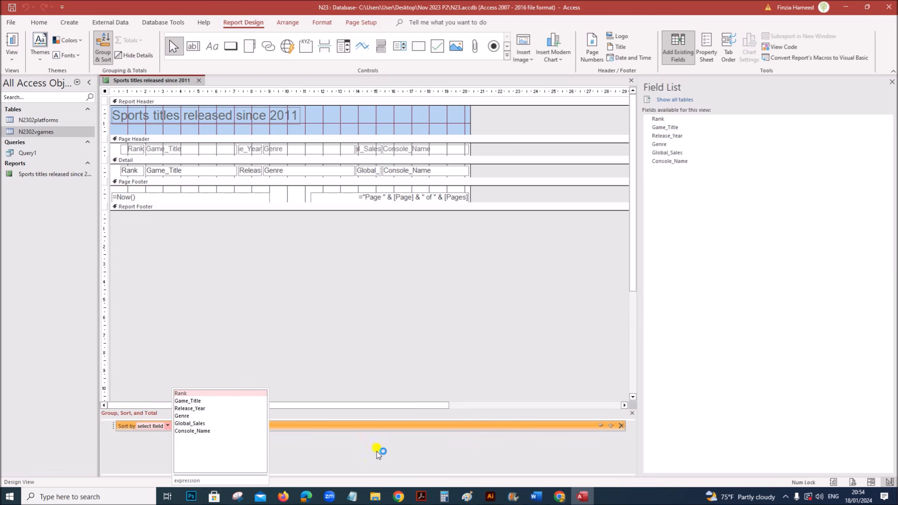
click(191, 409)
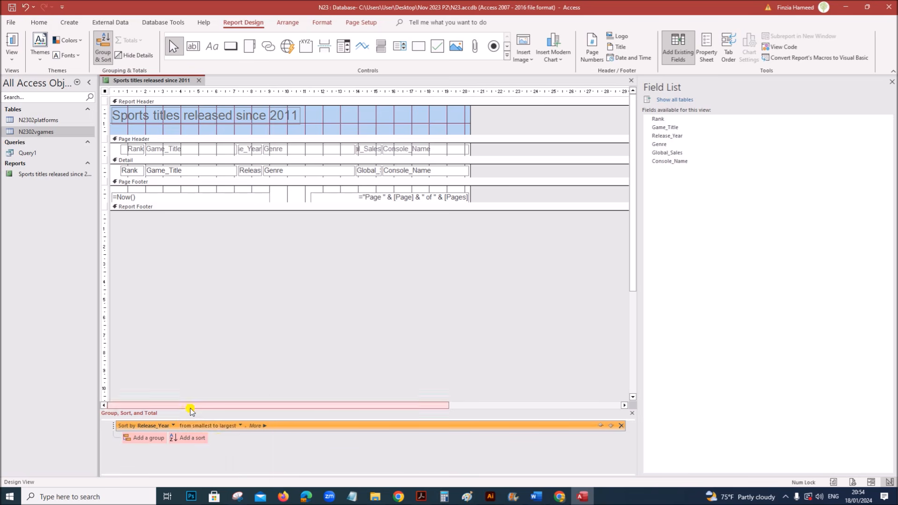
click(241, 426)
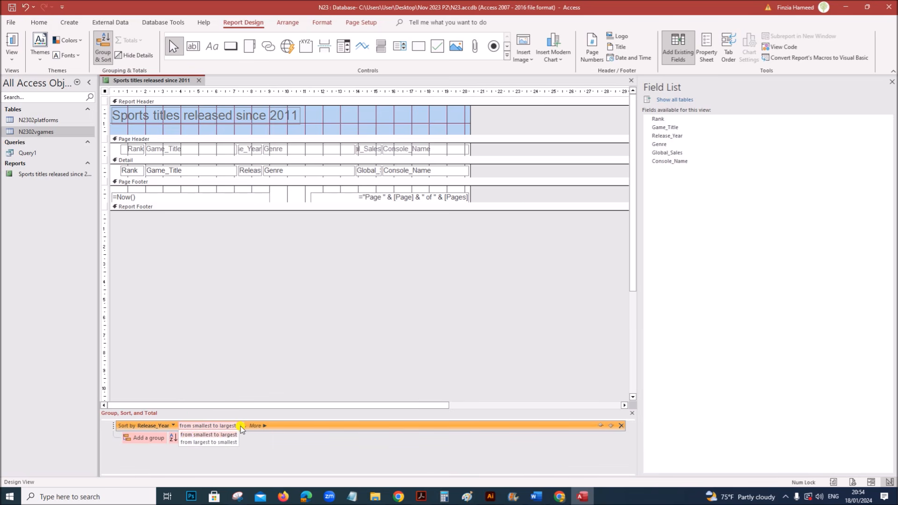
click(209, 435)
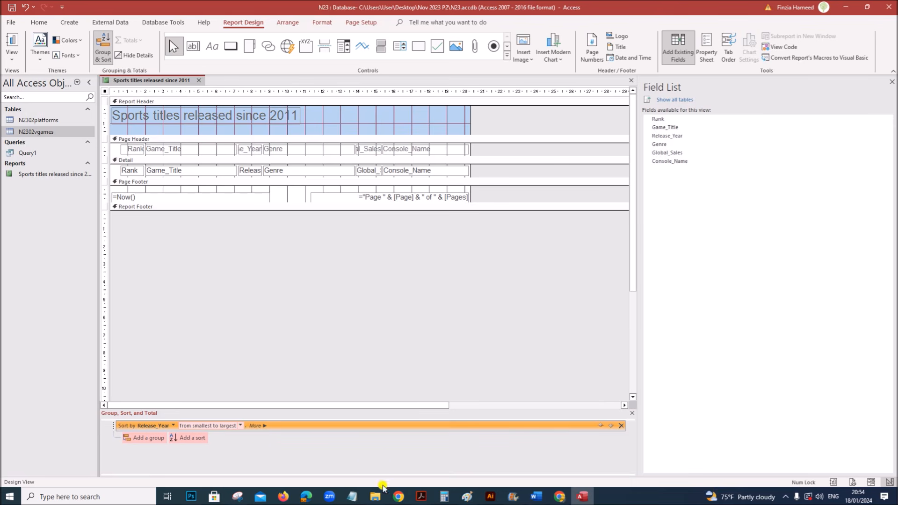
click(420, 496)
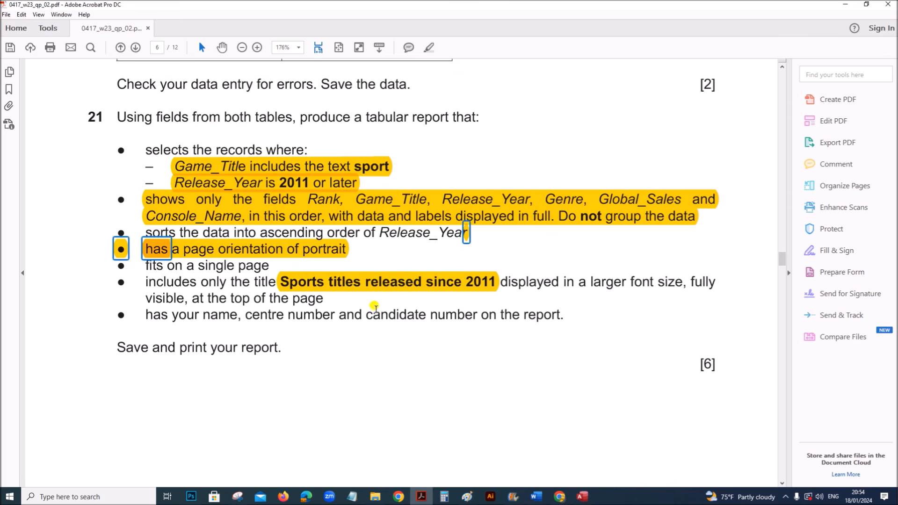
- Highlight the ascending Release_Year sort and title-only requirements in the exam paper
click(346, 275)
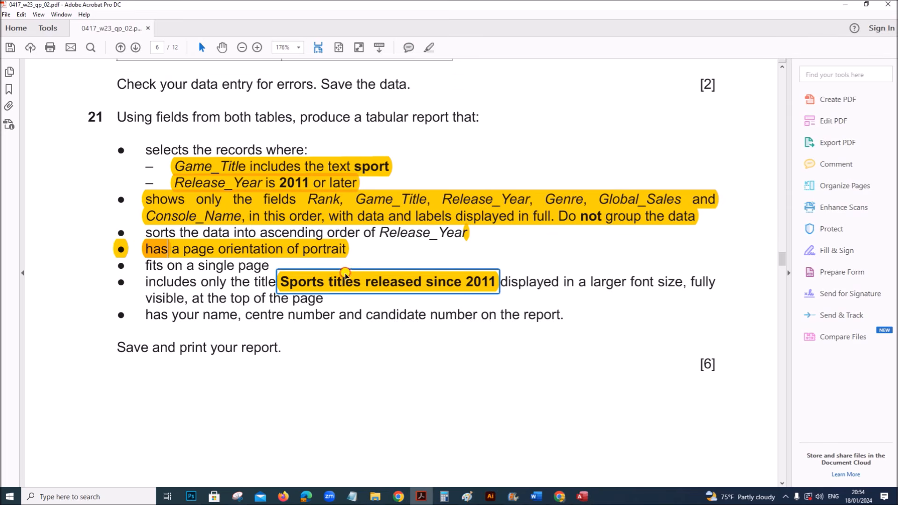
click(427, 49)
drag(146, 233, 471, 239)
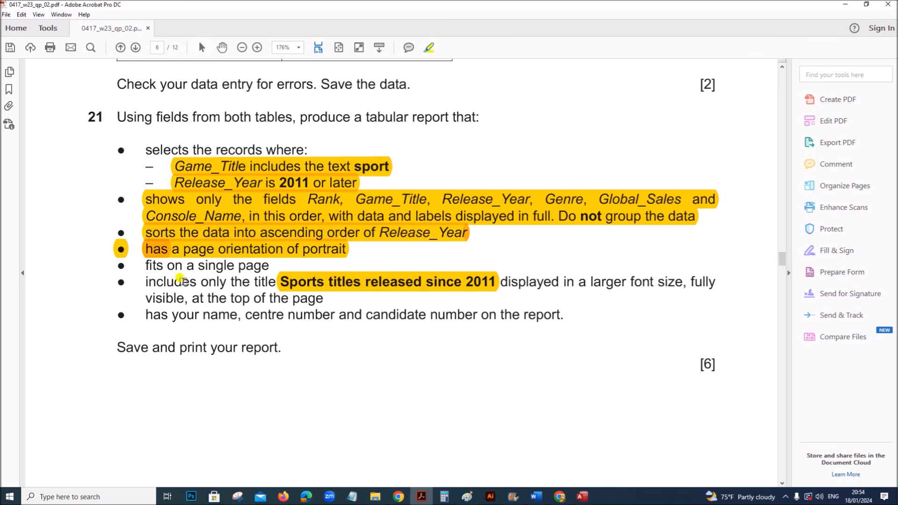
drag(146, 281, 325, 299)
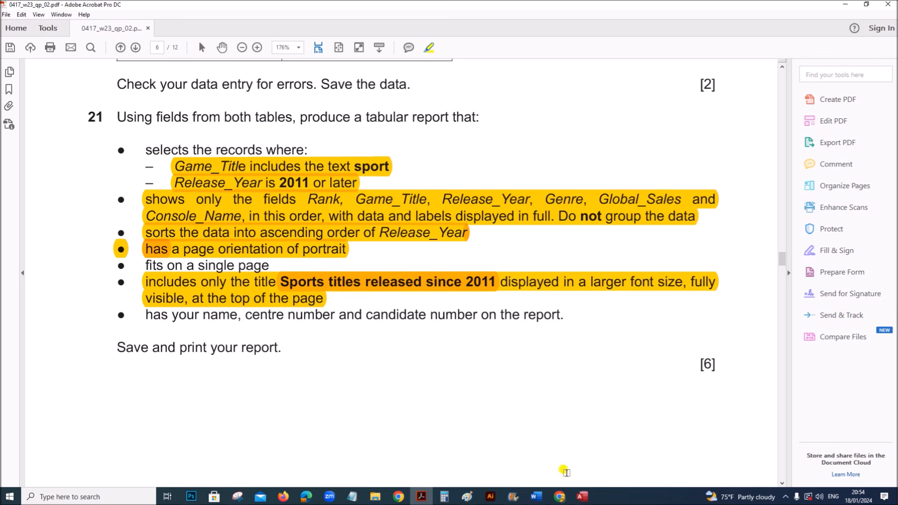
click(582, 496)
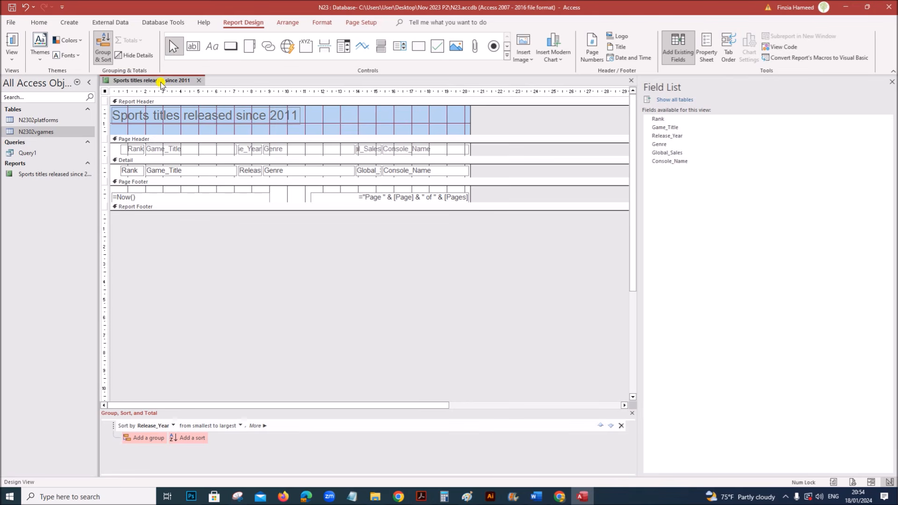
- Delete the footer's =Now() and page-number boxes and add a candidate-details label
click(634, 414)
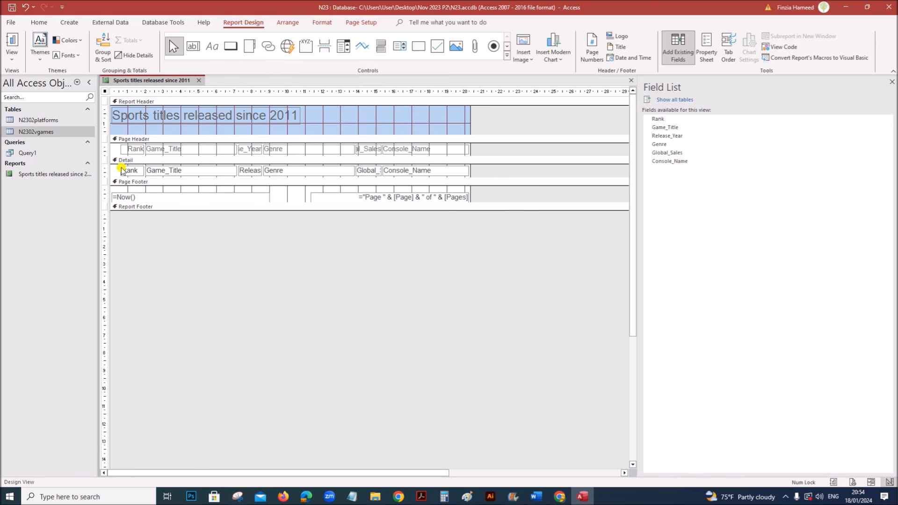
click(196, 194)
key(Delete)
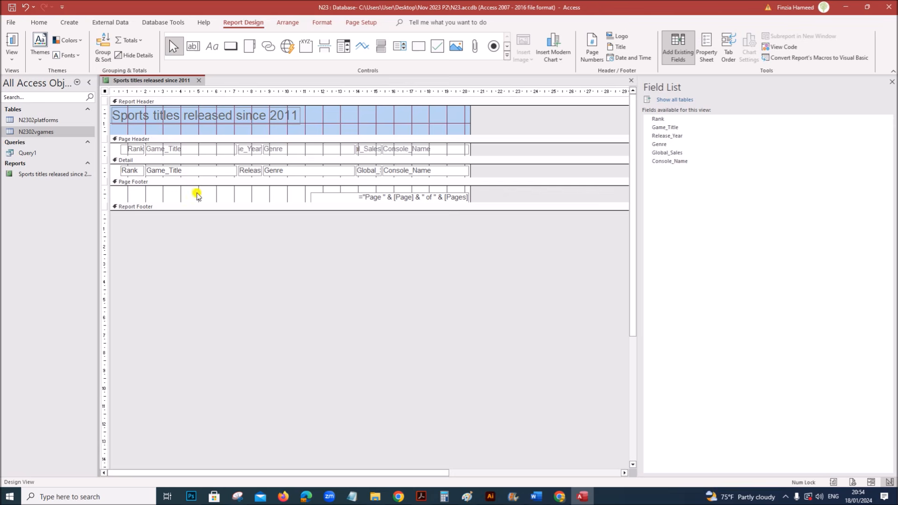
click(319, 196)
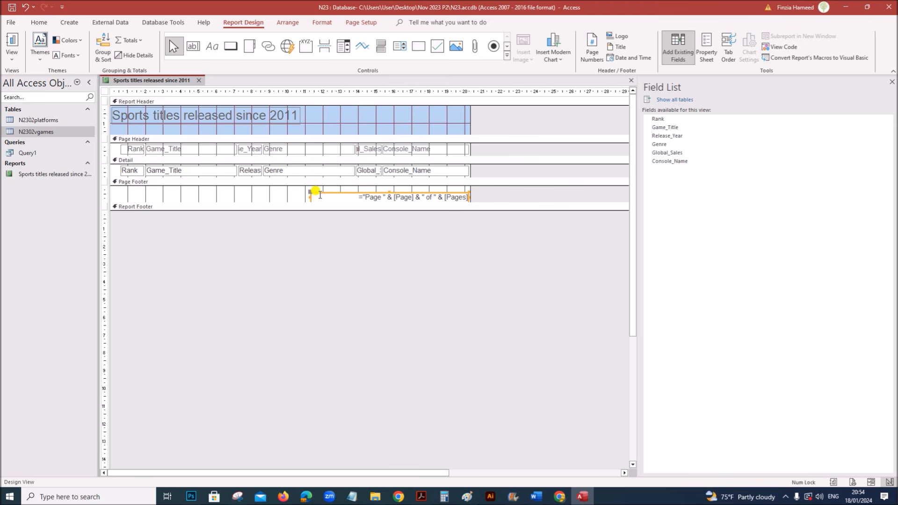
key(Delete)
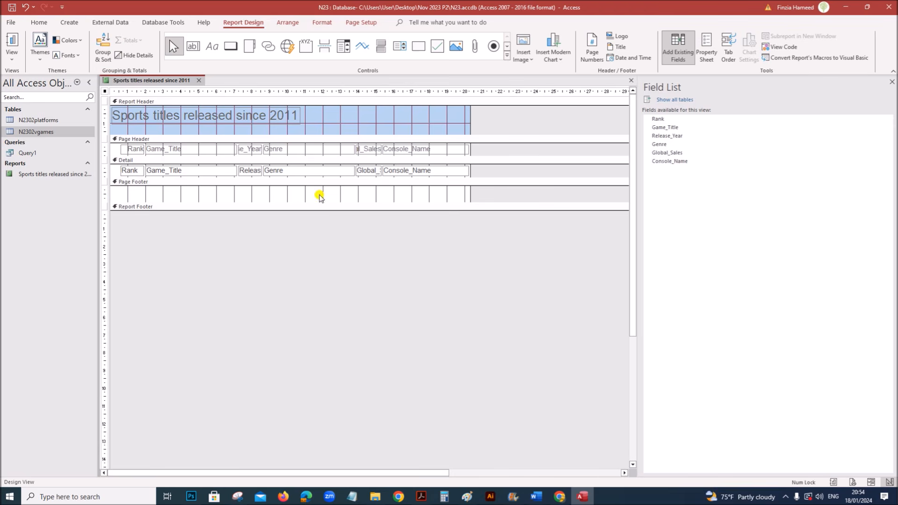
click(211, 46)
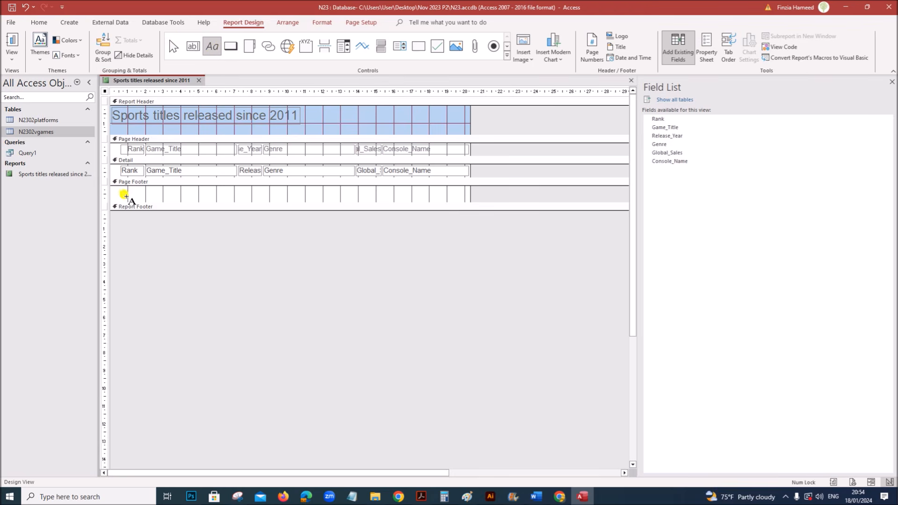
drag(117, 188, 218, 204)
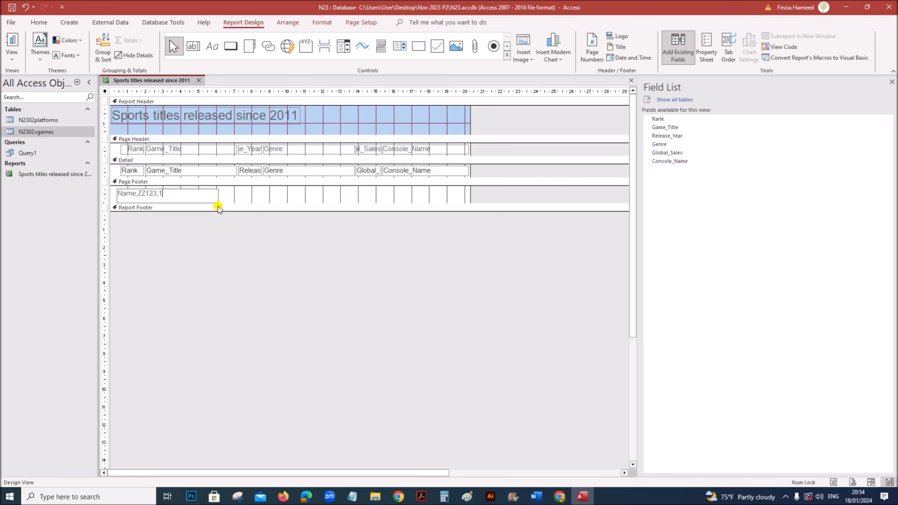
- Highlight the candidate-details and remaining requirements in the exam paper
click(421, 496)
drag(143, 315, 566, 319)
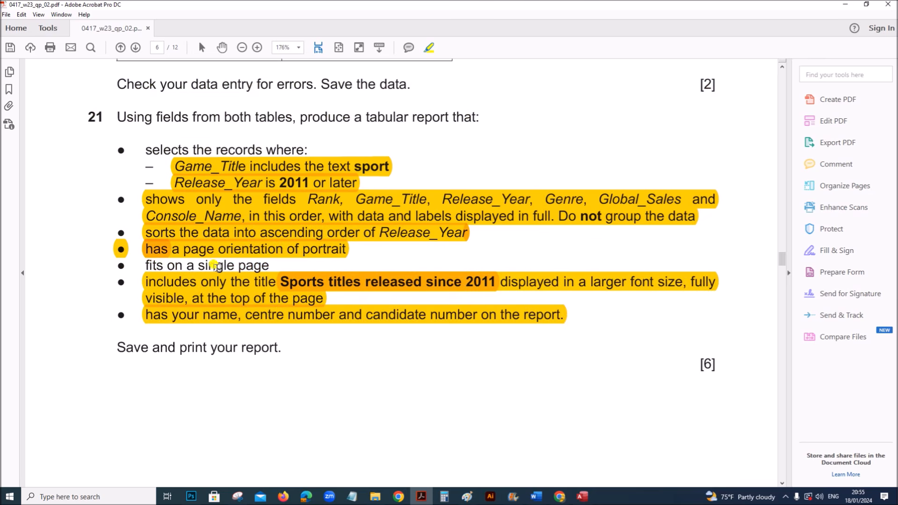
drag(141, 265, 270, 266)
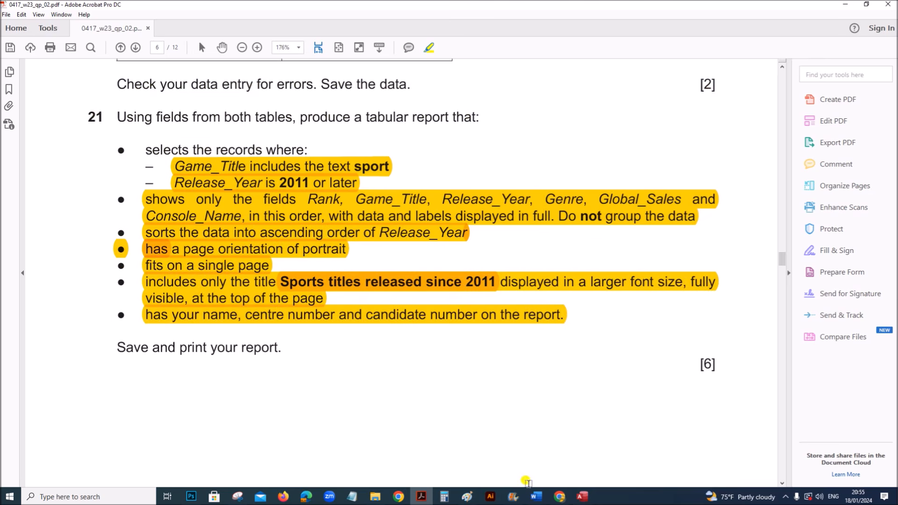
click(583, 496)
right_click(160, 84)
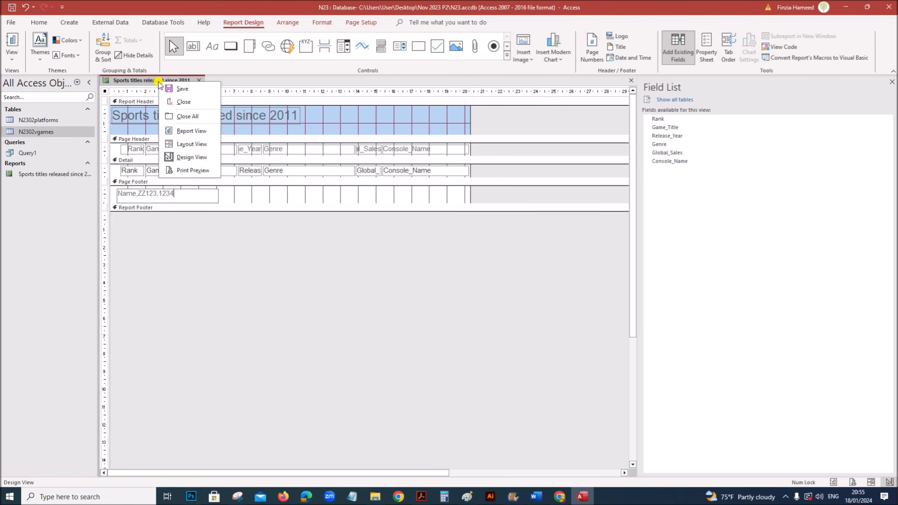
- In Layout View, nudge the Rank column left and narrow the Genre column
click(194, 144)
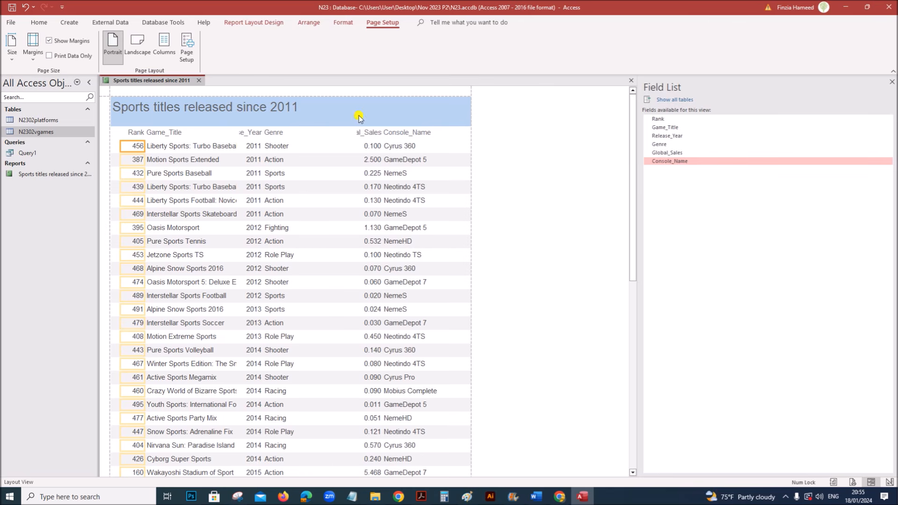
click(357, 133)
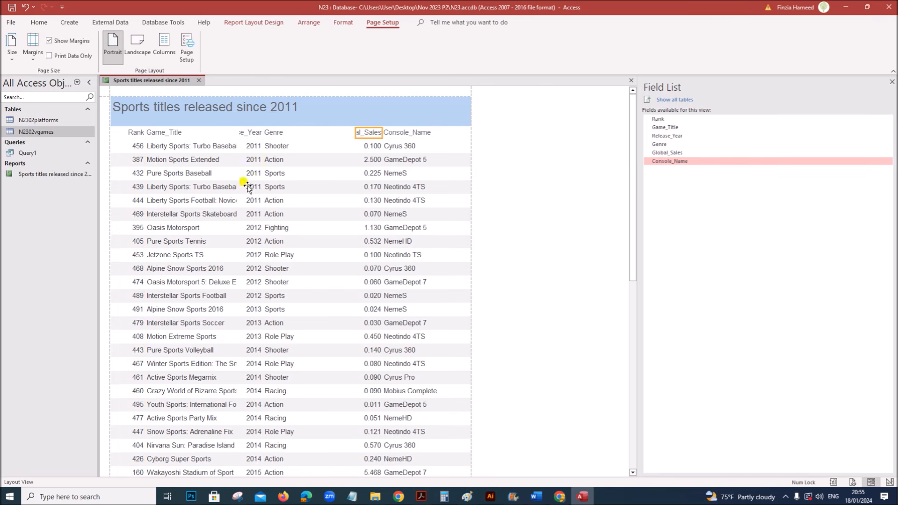
click(133, 133)
click(137, 146)
key(Left)
key(Left)
key(Left)
key(Left)
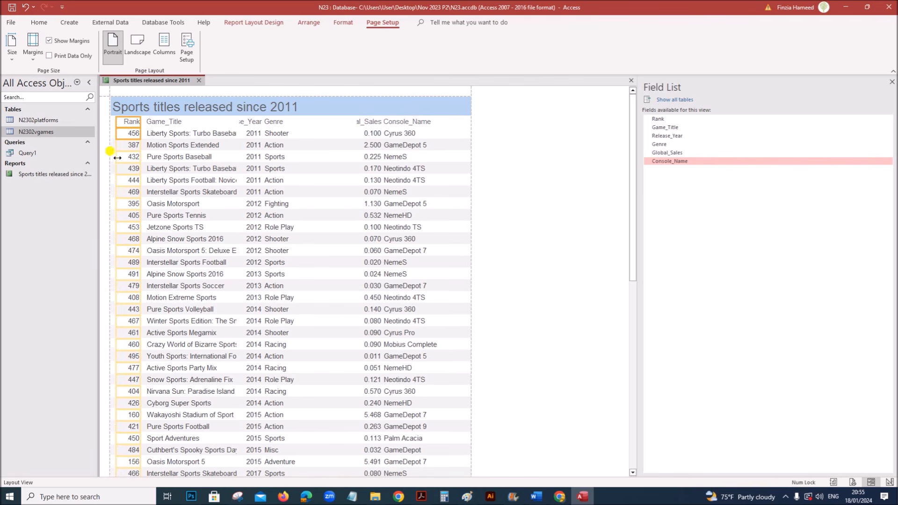
click(279, 123)
click(282, 134)
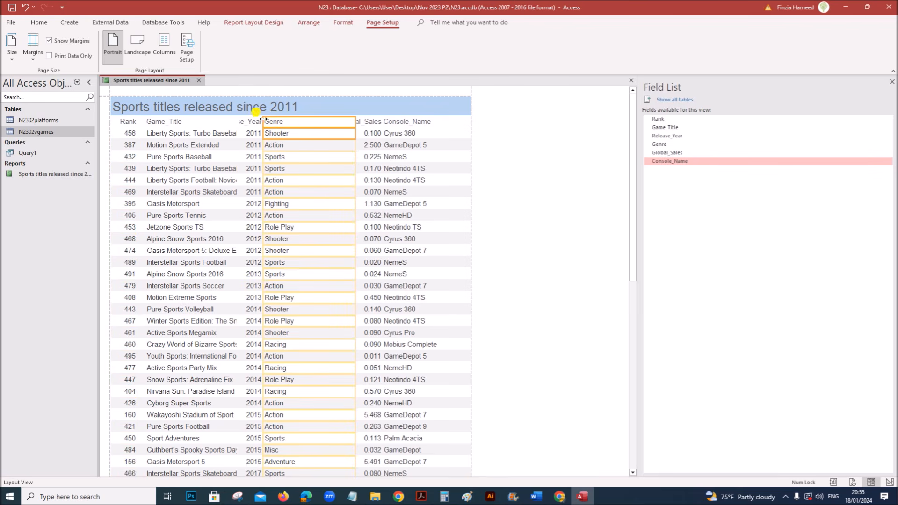
drag(261, 122, 313, 122)
- Narrow Console_Name to give the Global_Sales column more width
click(354, 123)
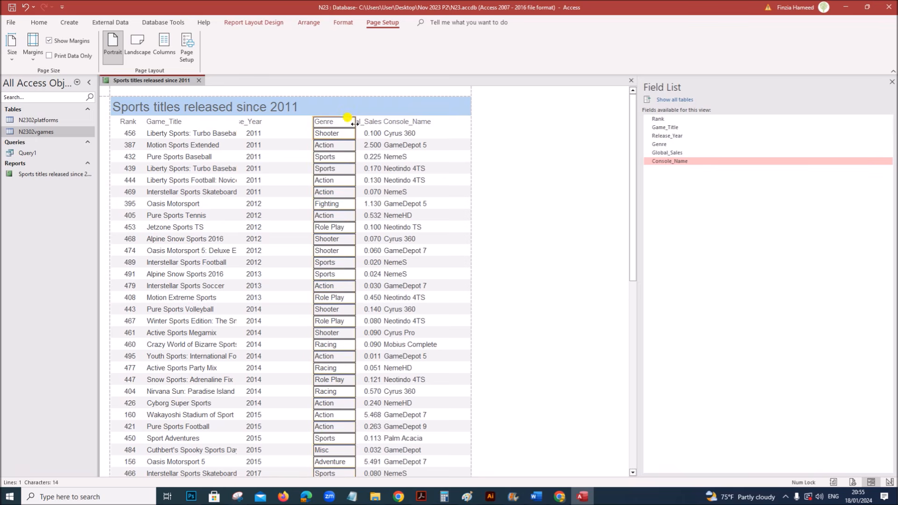
click(414, 123)
shift+click(414, 135)
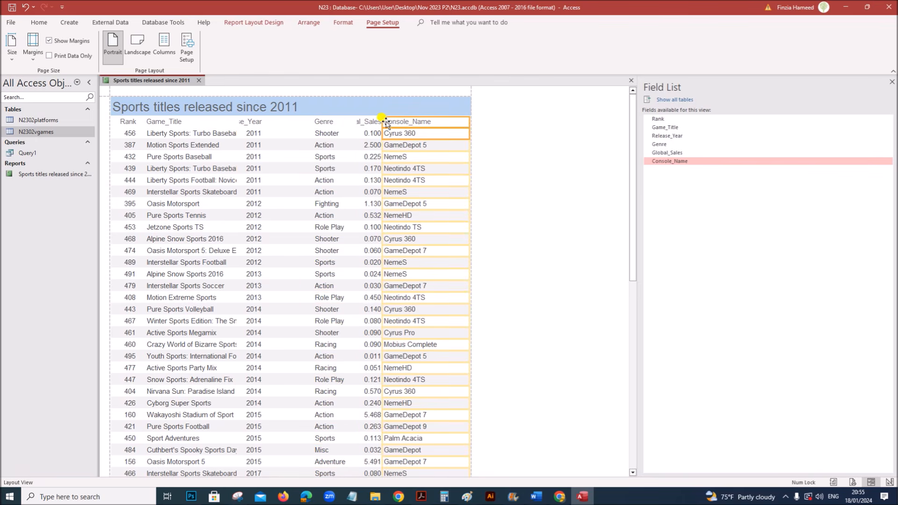
drag(382, 121, 351, 120)
click(367, 122)
shift+click(371, 133)
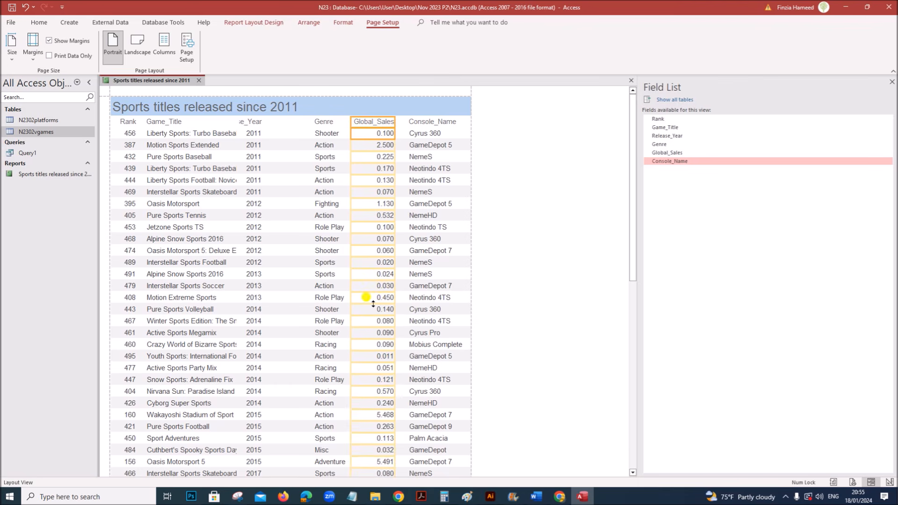
scroll(364, 410, down, 2)
scroll(364, 410, up, 2)
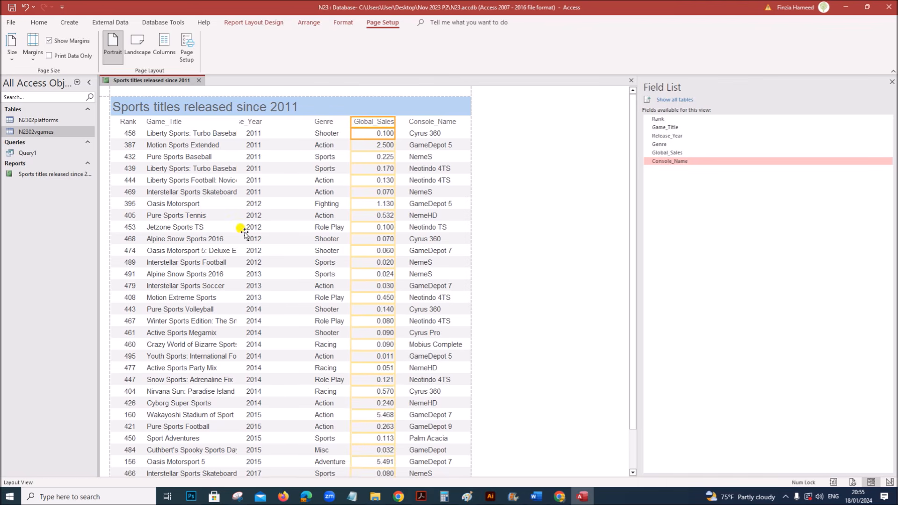
- Move Release_Year beside Genre and widen it so its heading shows in full
click(253, 121)
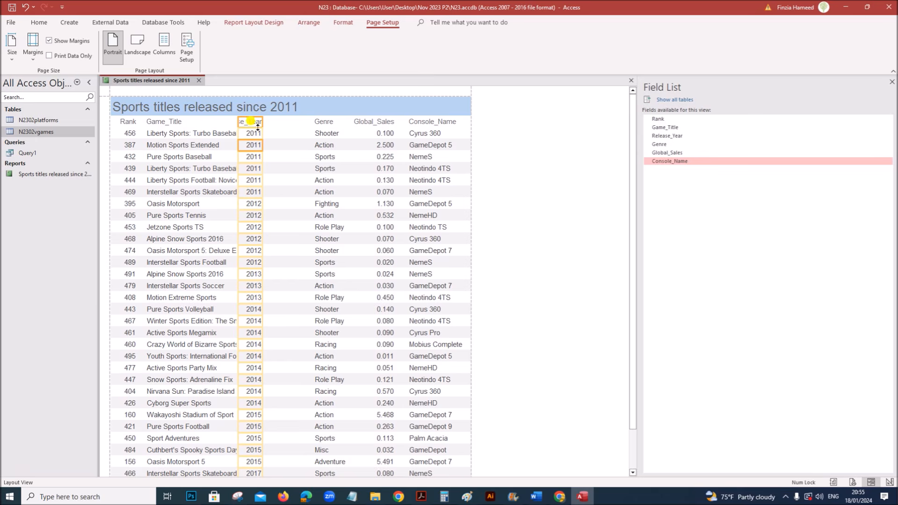
mouse_move(255, 123)
mouse_down()
mouse_move(286, 120)
mouse_move(271, 125)
mouse_up()
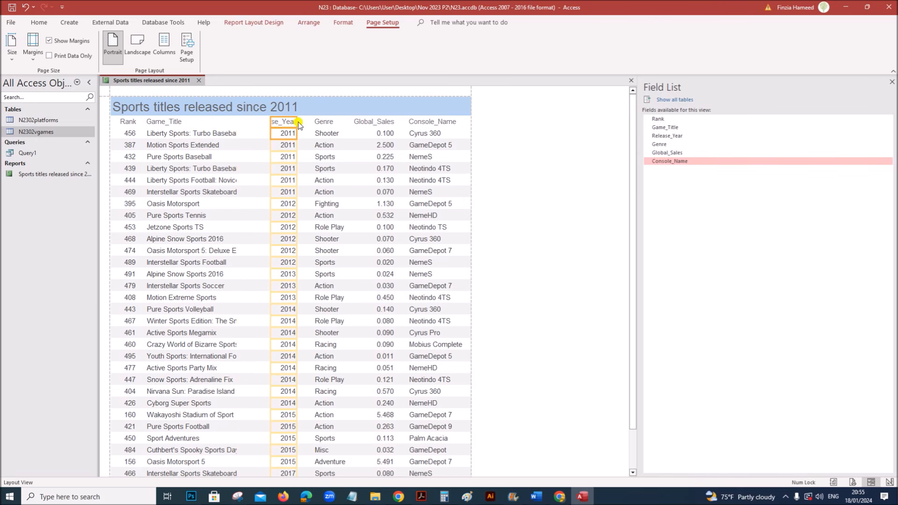
drag(298, 125, 265, 121)
- Widen Game_Title, then narrow the Genre column and shift it slightly right
click(191, 134)
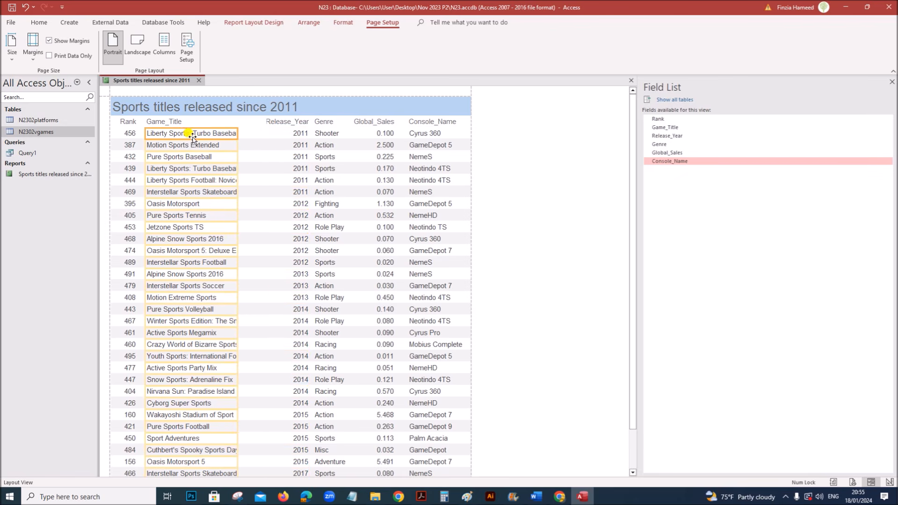
click(181, 121)
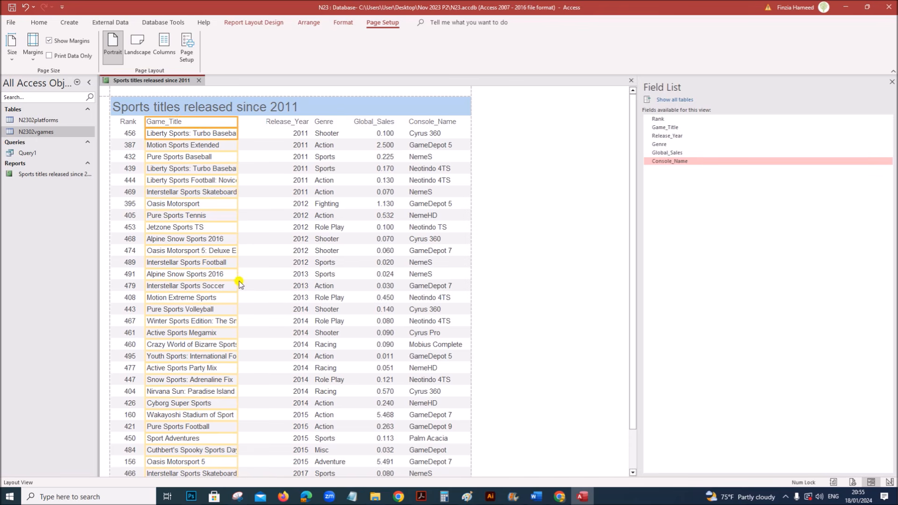
drag(237, 275, 262, 279)
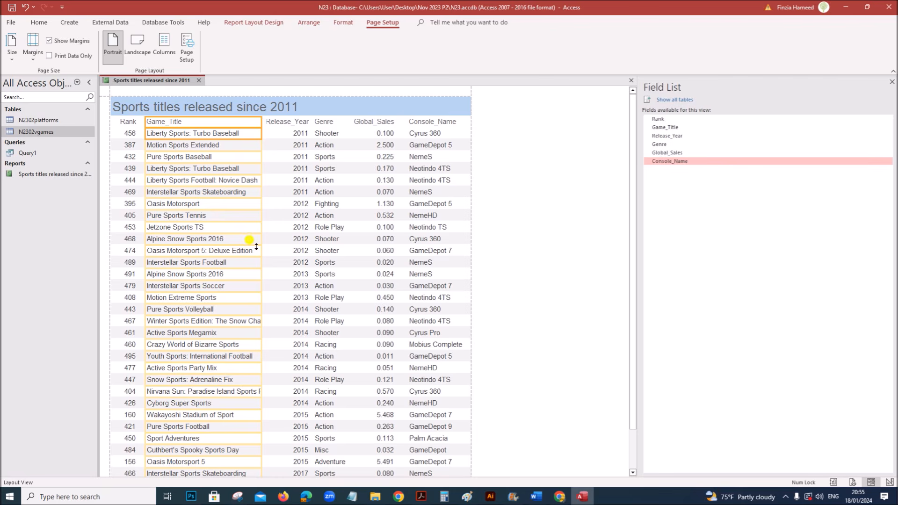
click(321, 121)
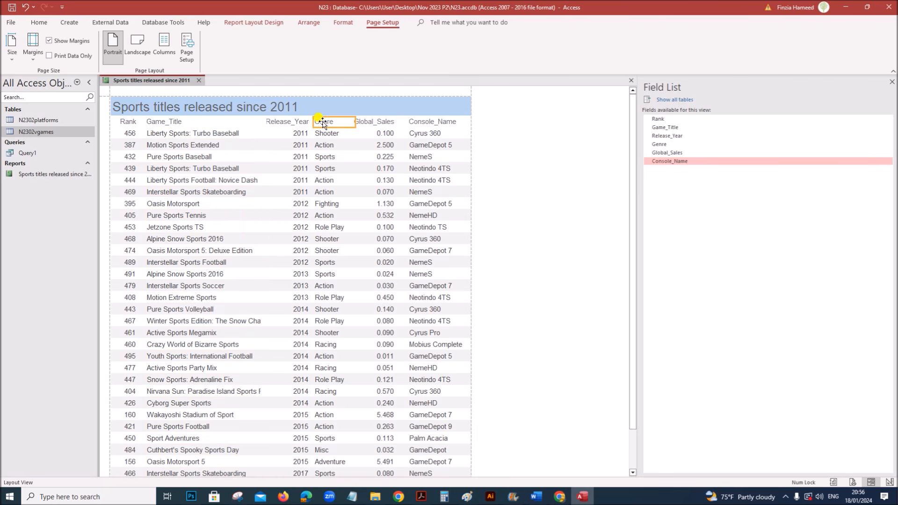
click(329, 169)
scroll(329, 345, down, 3)
scroll(332, 323, up, 3)
drag(355, 122, 344, 136)
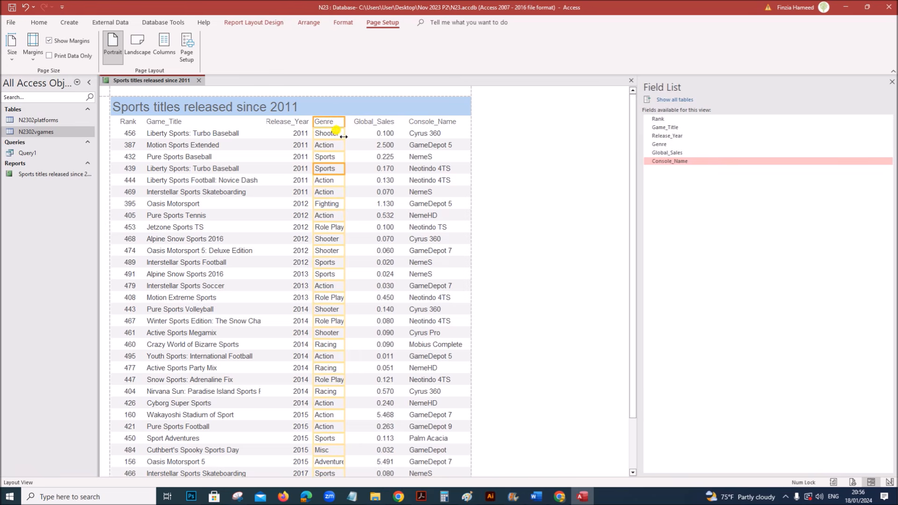
scroll(342, 136, down, 10)
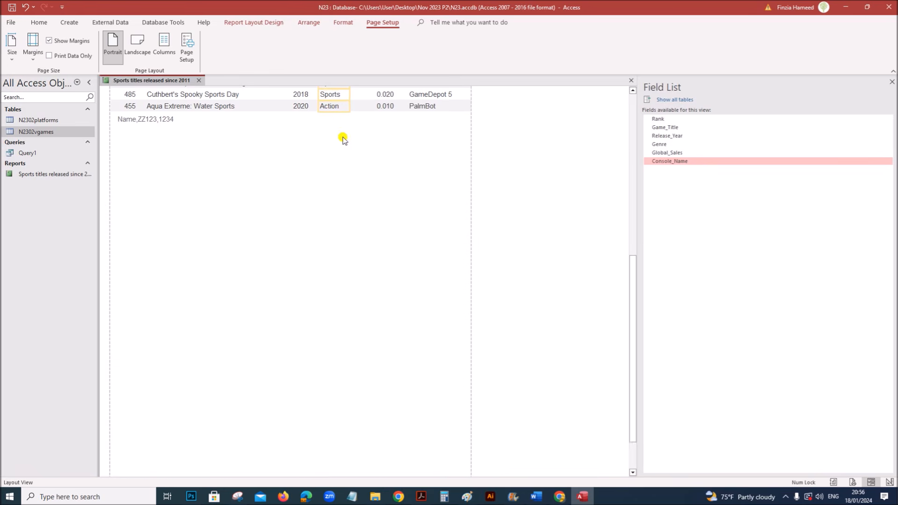
scroll(342, 138, up, 10)
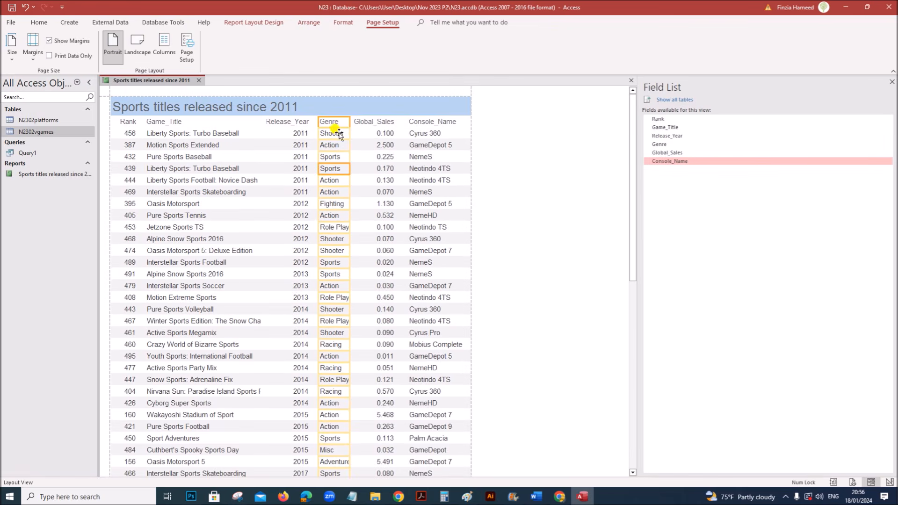
drag(338, 124, 351, 123)
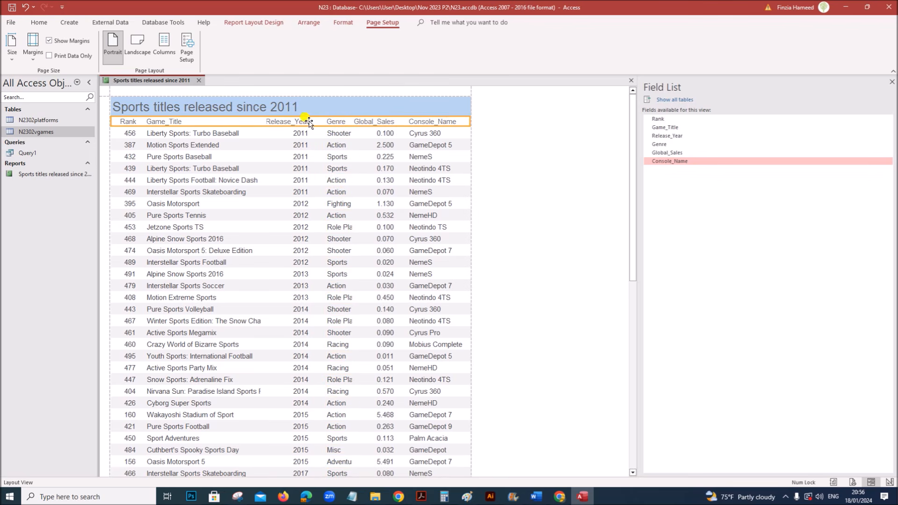
- Nudge Release_Year right, widen Game_Title further, and narrow the Rank column
click(299, 134)
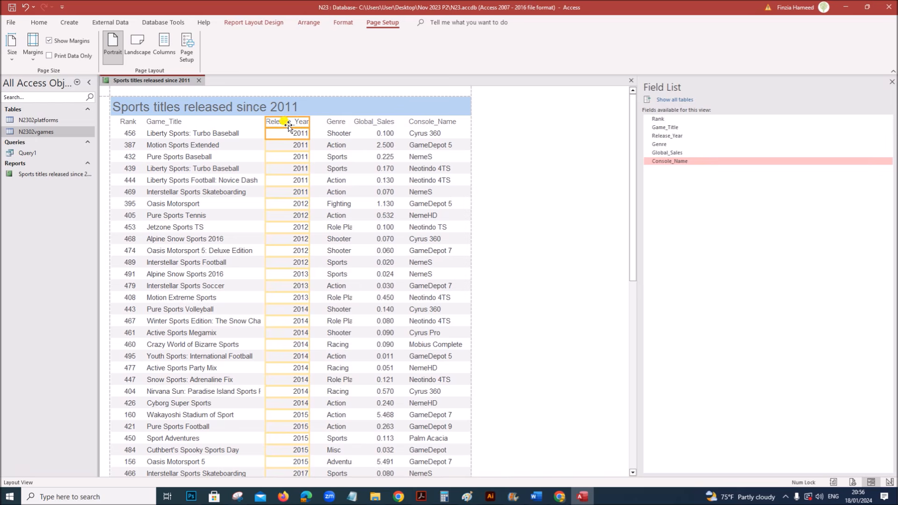
key(Right)
key(Right)
key(Right)
key(Right)
key(Right)
key(Right)
key(Right)
key(Right)
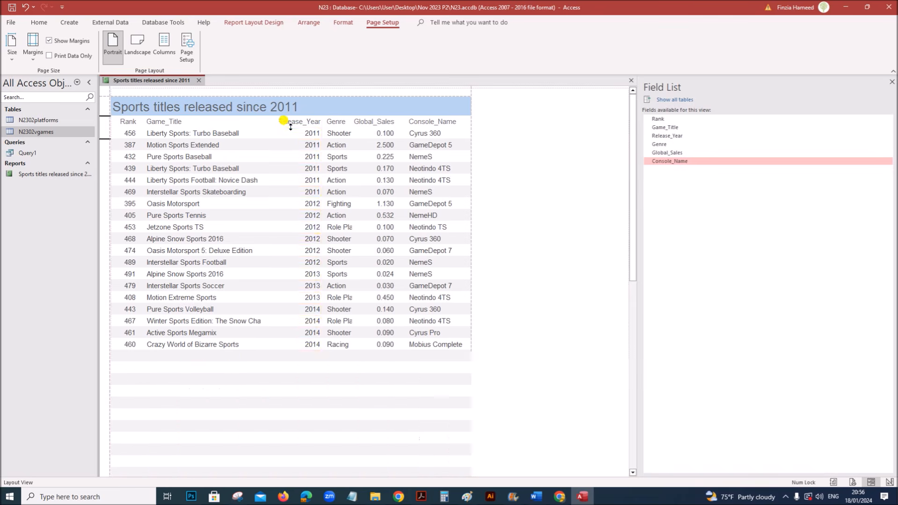
click(191, 122)
shift+click(189, 133)
drag(262, 122, 276, 123)
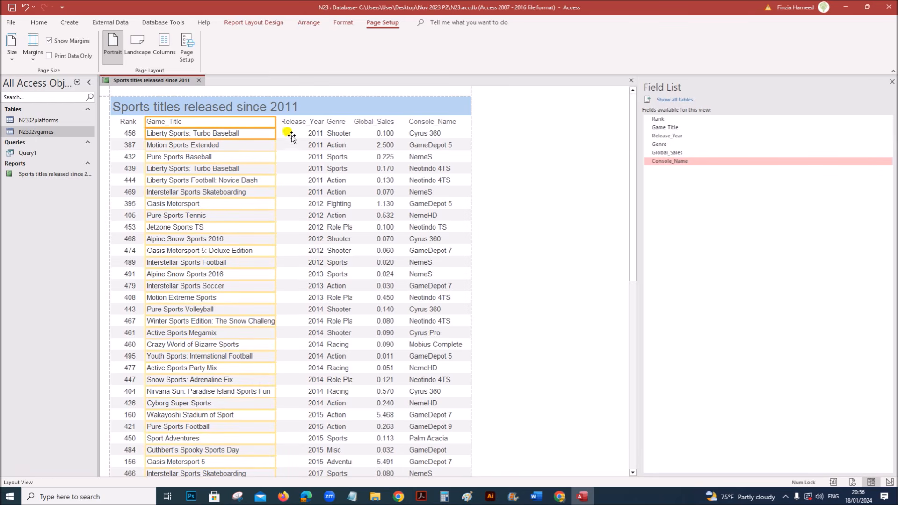
click(294, 122)
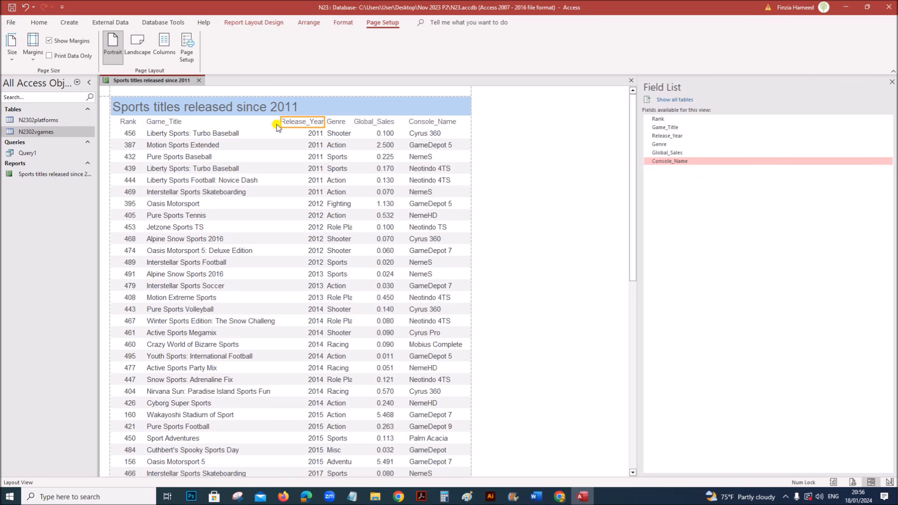
click(122, 122)
shift+click(124, 134)
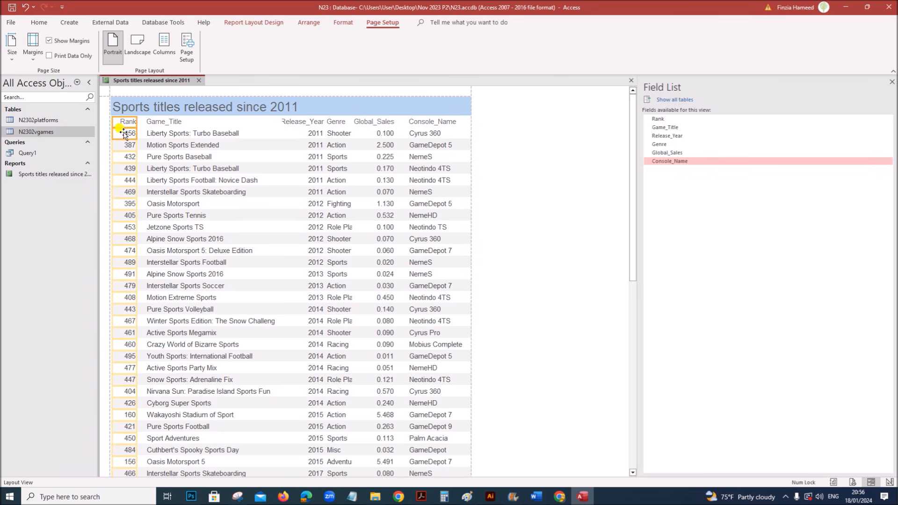
drag(113, 123, 111, 133)
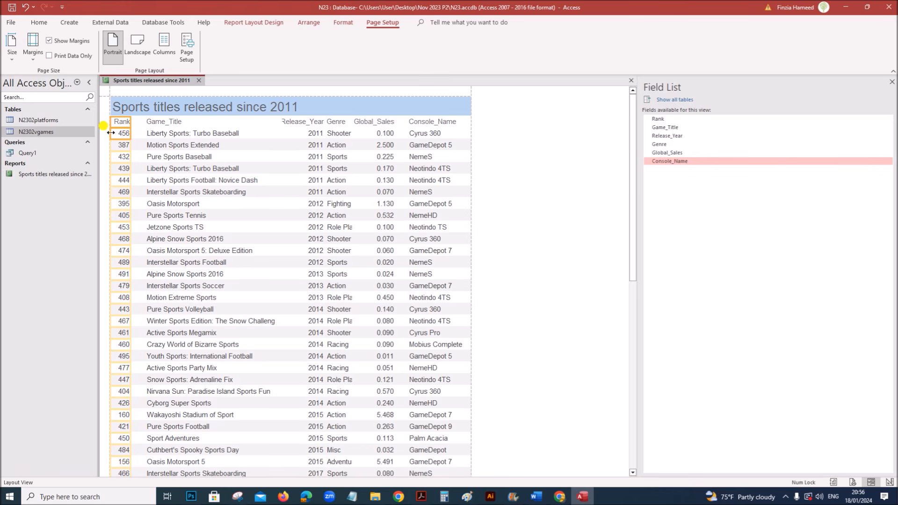
- Move Game_Title next to Rank and widen it so every title shows in full
click(158, 122)
shift+click(162, 133)
drag(161, 133, 162, 132)
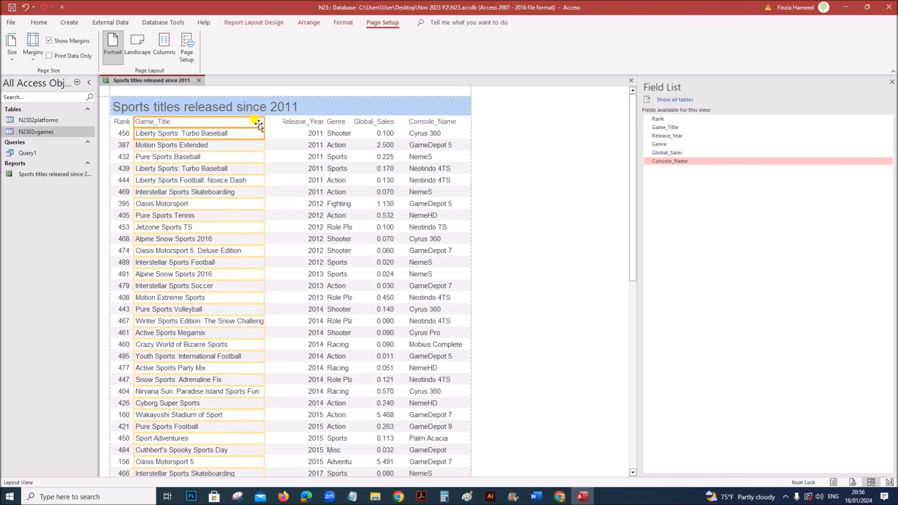
drag(264, 124, 282, 123)
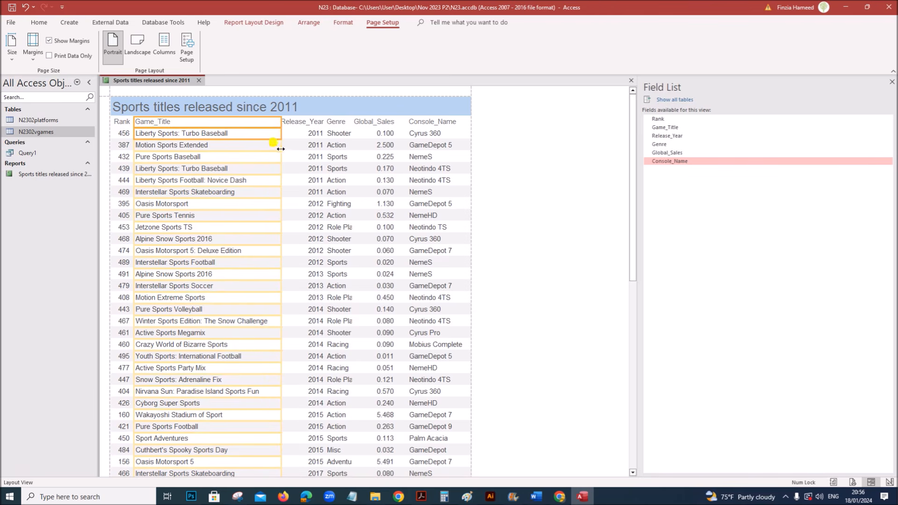
click(302, 124)
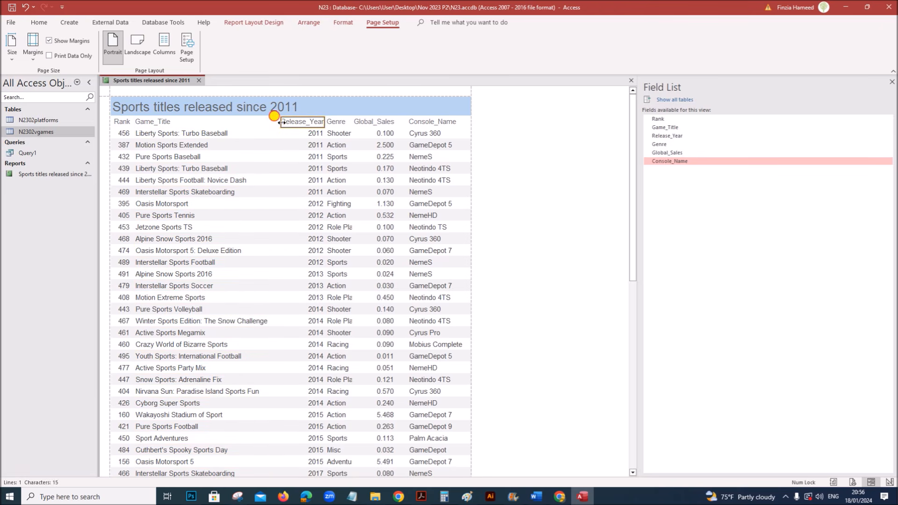
scroll(230, 314, down, 3)
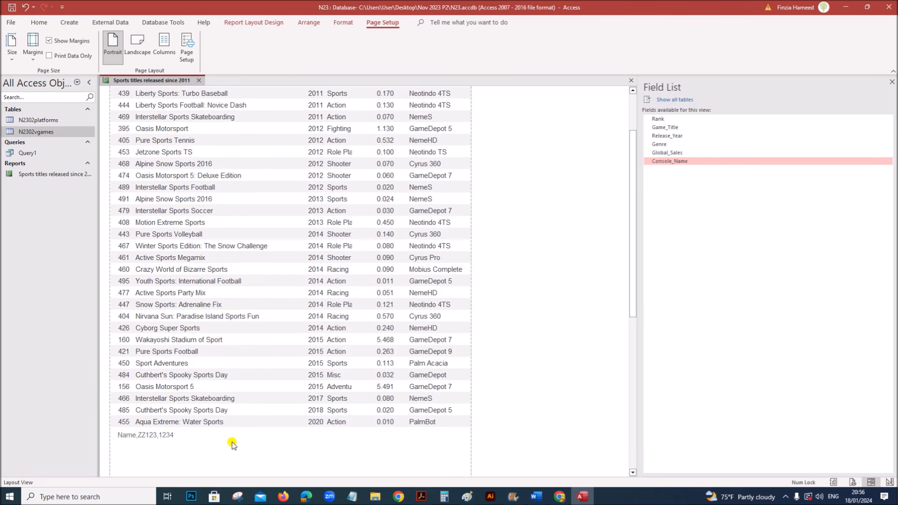
scroll(284, 306, up, 3)
scroll(435, 346, down, 5)
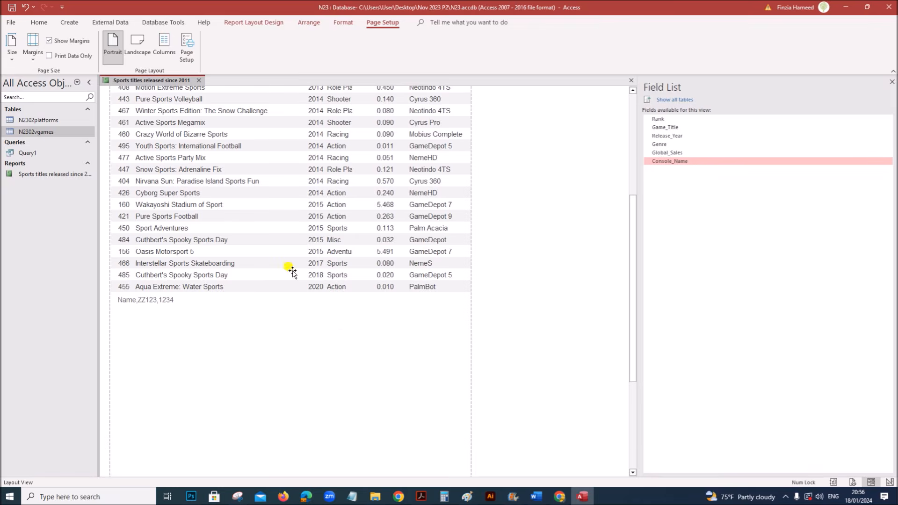
scroll(370, 299, up, 2)
scroll(339, 336, up, 3)
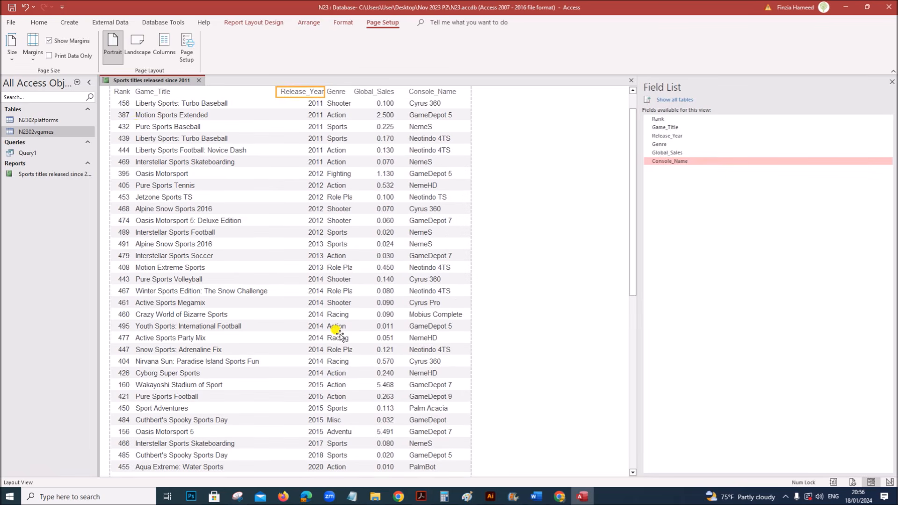
- Preview the Sports titles released since 2011 report and check its print settings without printing
right_click(142, 79)
click(176, 167)
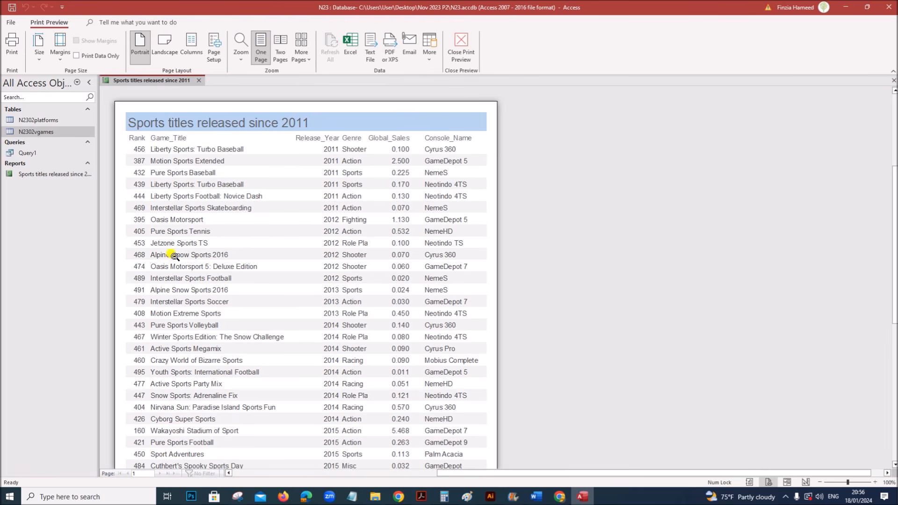
scroll(318, 275, down, 3)
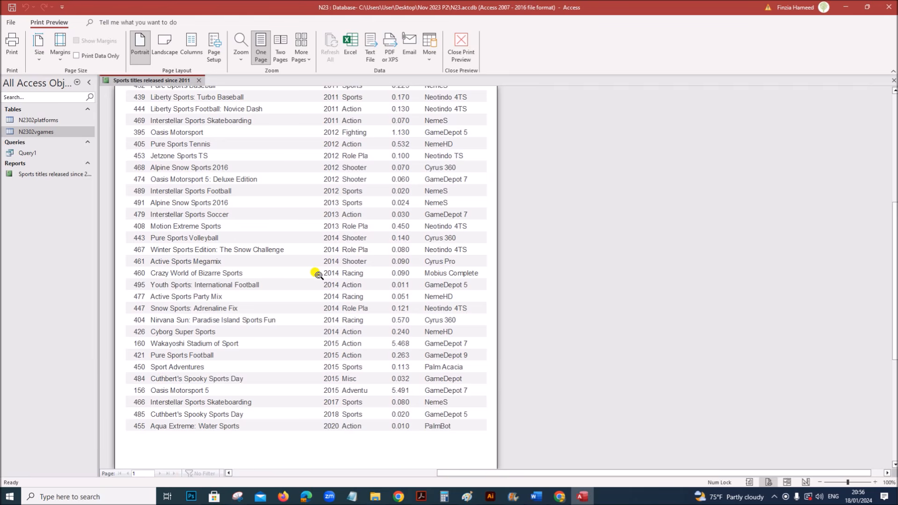
scroll(318, 275, up, 4)
scroll(318, 275, down, 2)
scroll(318, 275, up, 2)
scroll(318, 275, down, 2)
scroll(318, 278, down, 2)
scroll(319, 279, up, 5)
scroll(318, 282, down, 2)
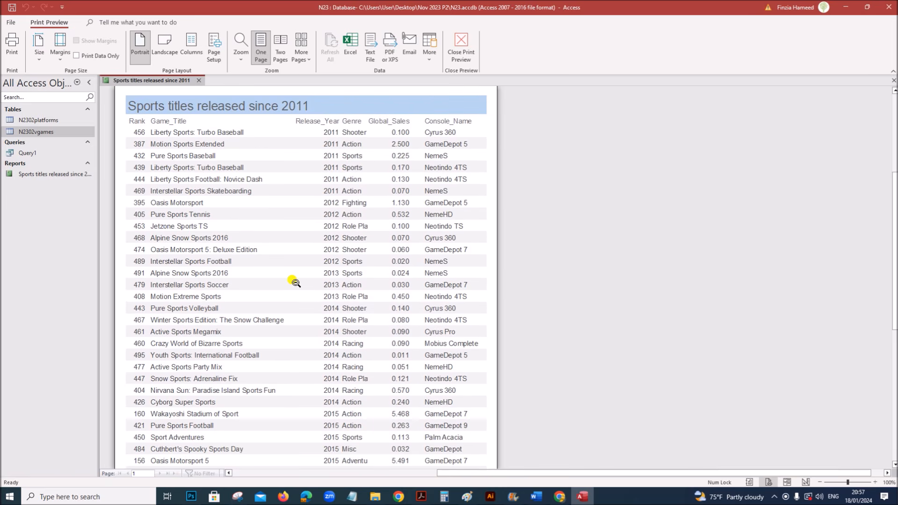
click(12, 47)
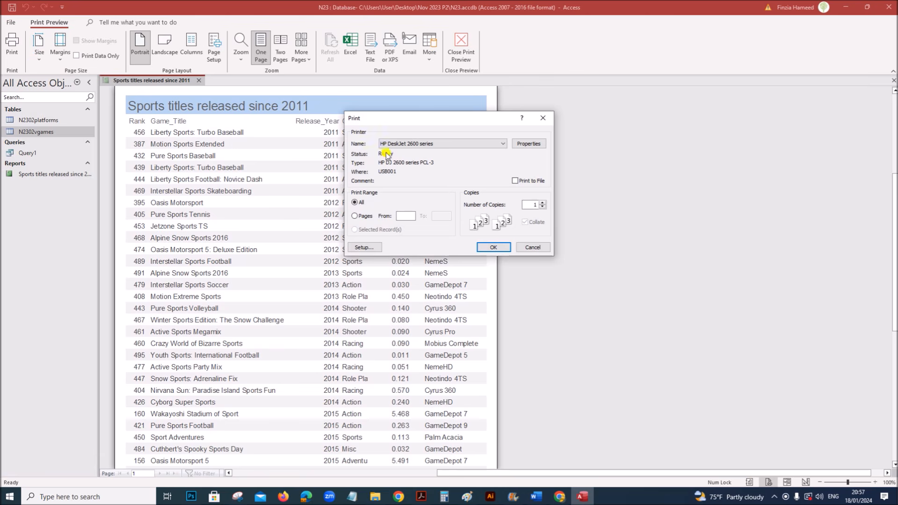
click(533, 247)
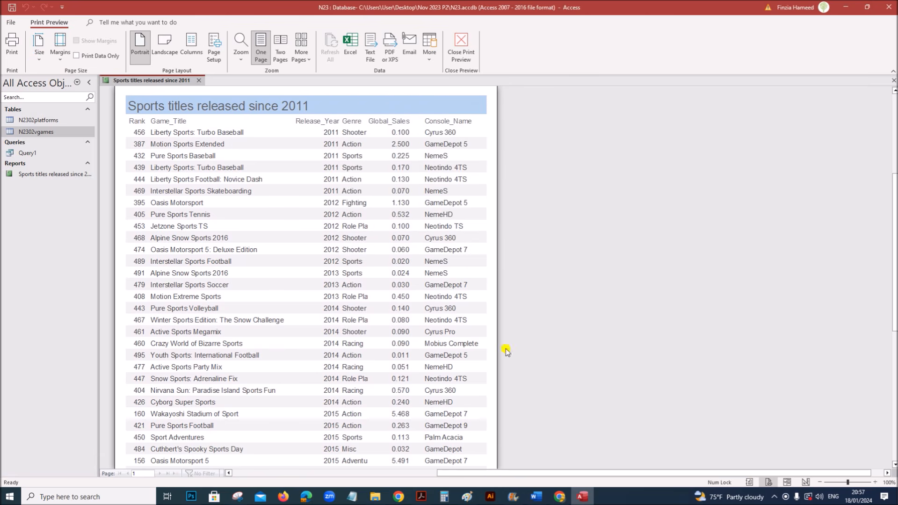
- Close the report, saving its design changes, and scroll through the exam paper to task 22
click(200, 80)
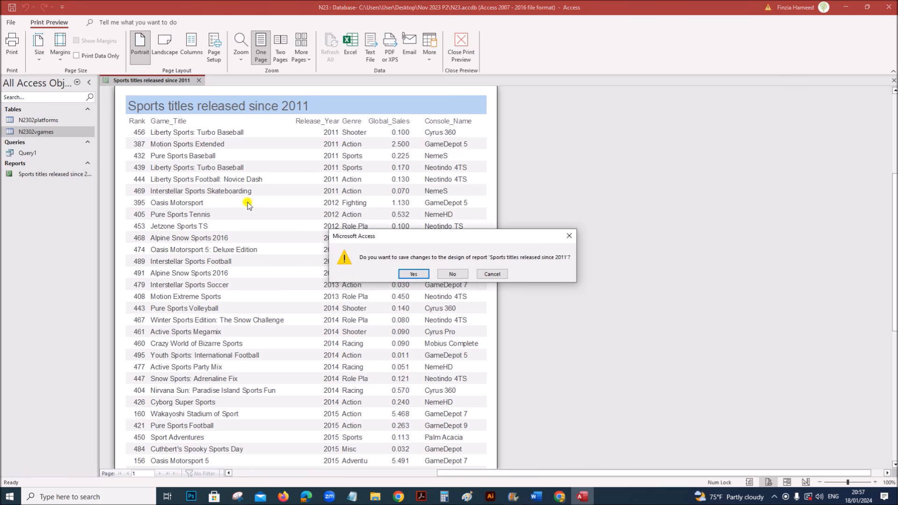
click(414, 277)
click(421, 495)
scroll(345, 411, down, 10)
scroll(345, 414, down, 5)
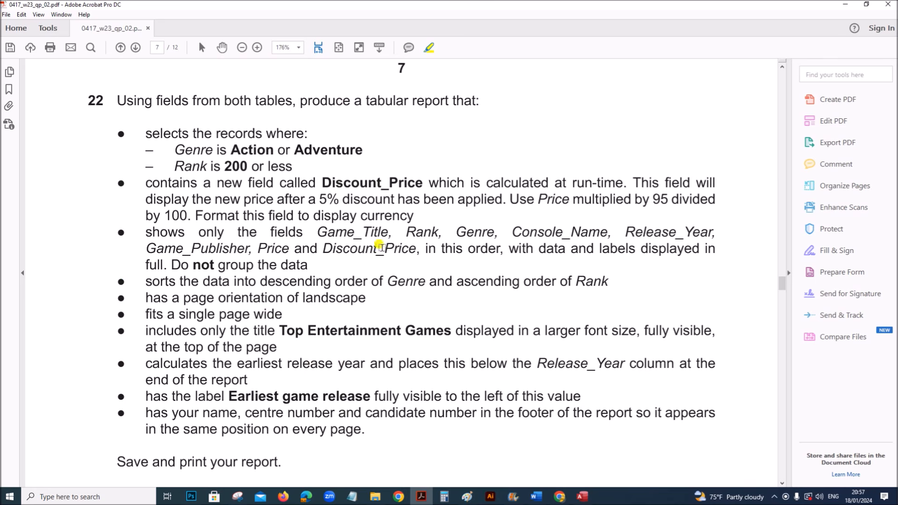
- Start a new query design with the N2302platforms and N2302vgames tables added
click(582, 497)
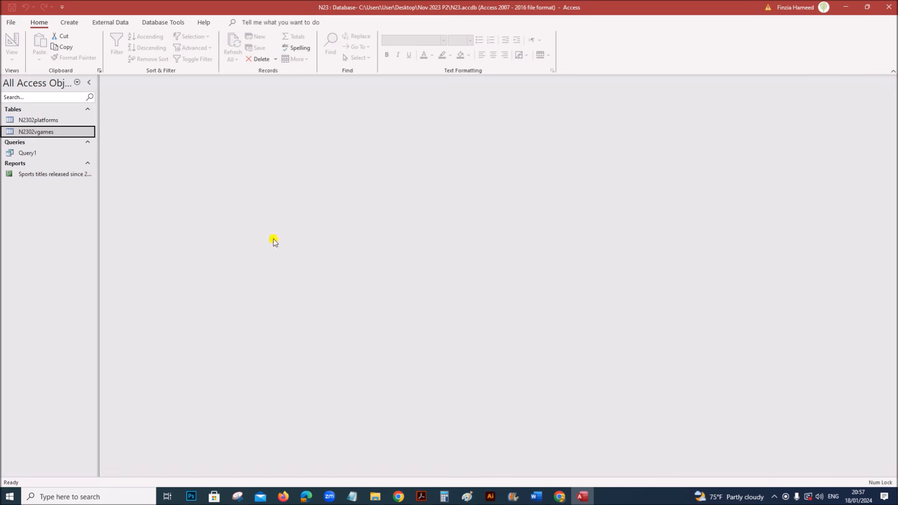
click(71, 24)
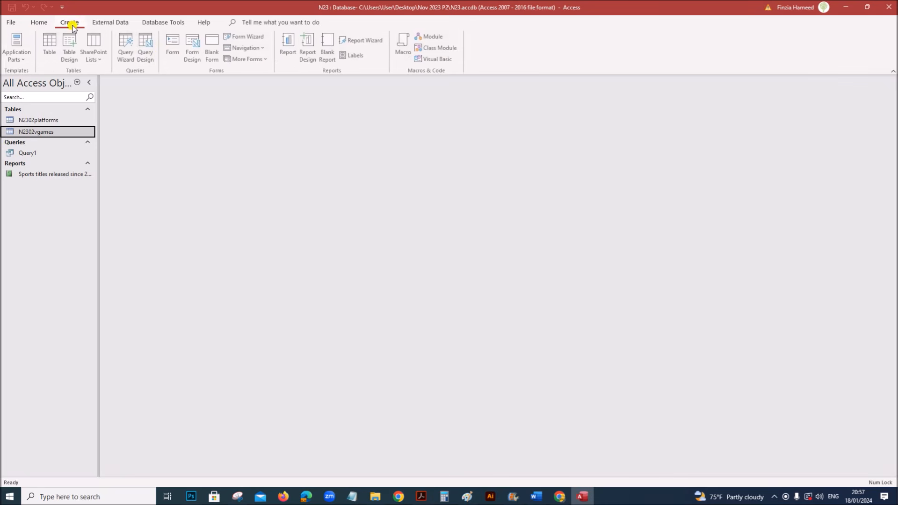
click(146, 55)
click(791, 139)
drag(792, 140, 576, 228)
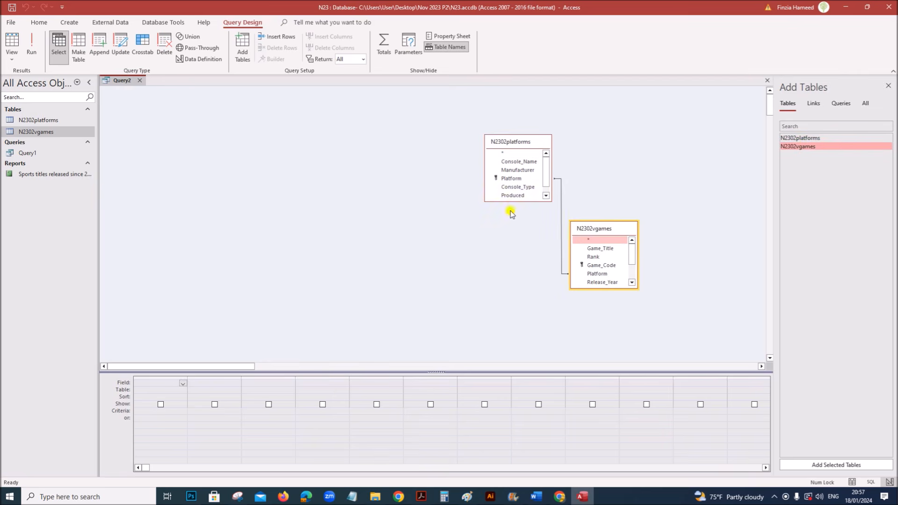
- Enlarge both table boxes to show all fields and highlight the required field list in the exam paper
drag(511, 201, 508, 268)
drag(609, 289, 605, 351)
click(422, 497)
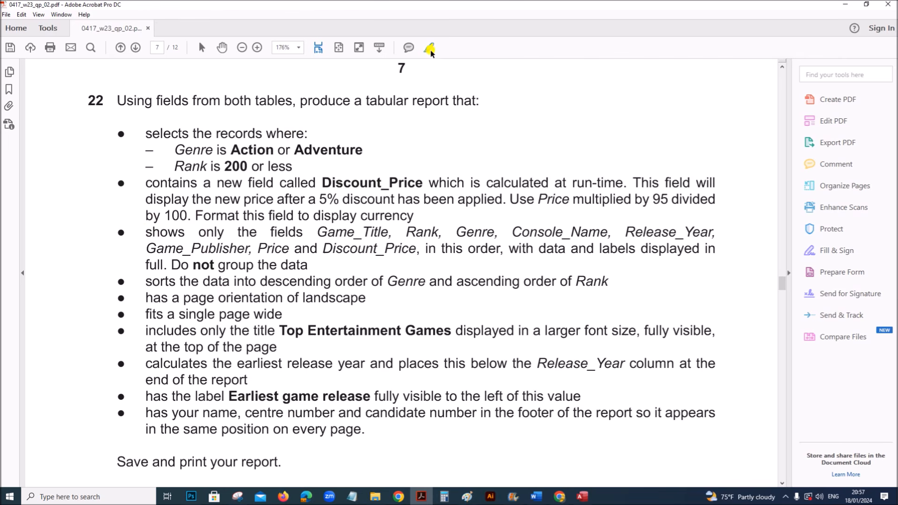
drag(143, 231, 308, 267)
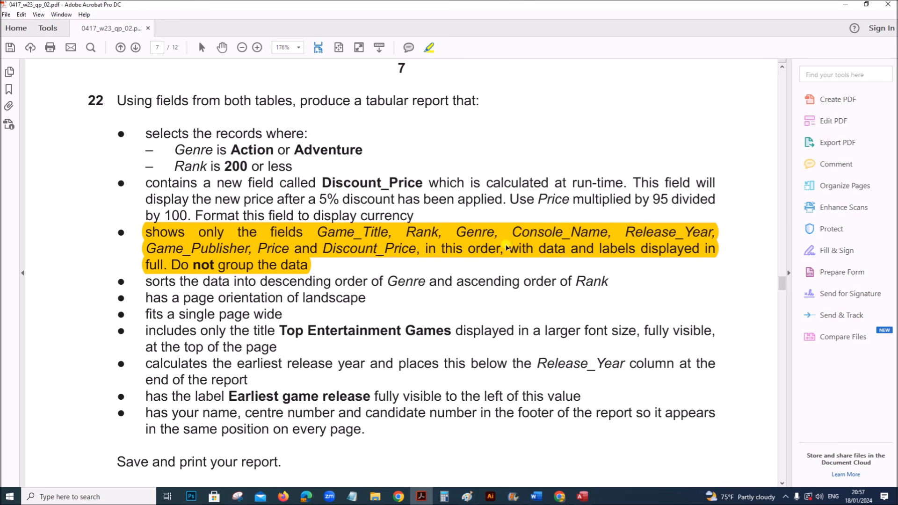
click(582, 496)
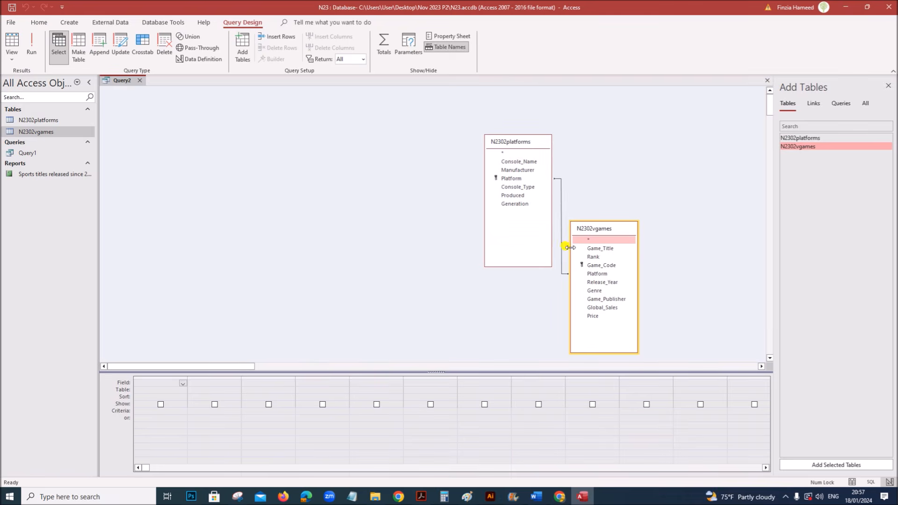
- Add Game_Title, Rank and Genre to the query grid, checking the required order
double_click(595, 248)
double_click(593, 257)
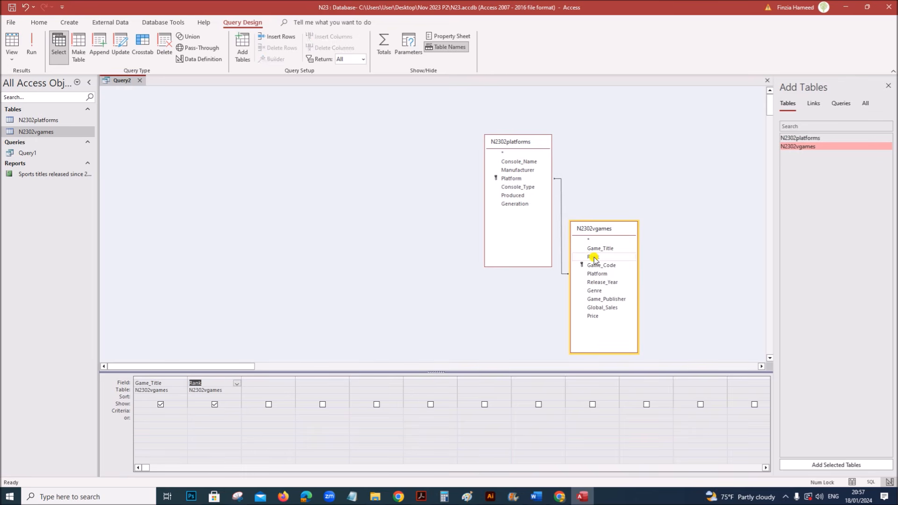
double_click(595, 290)
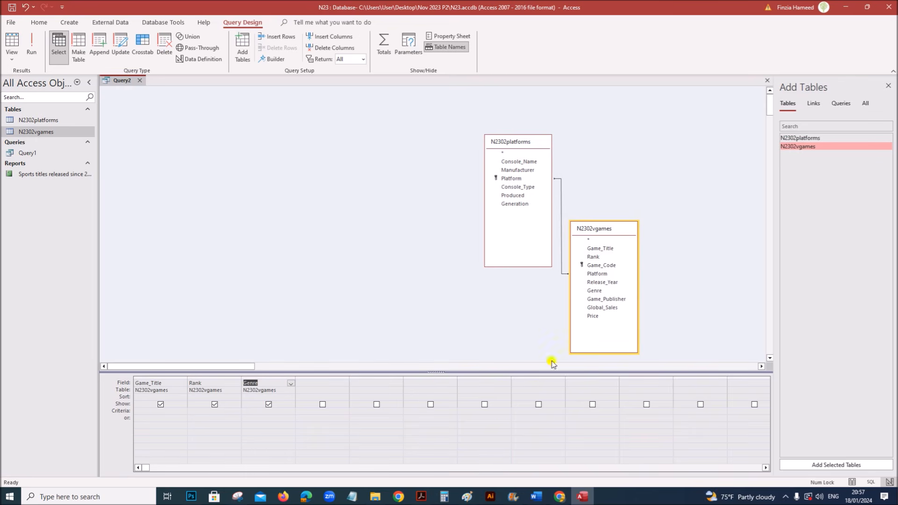
click(418, 496)
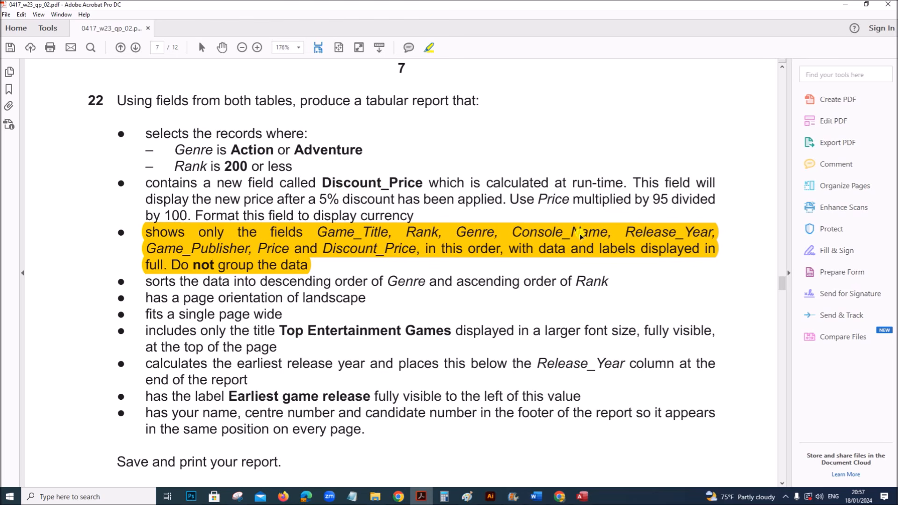
click(582, 496)
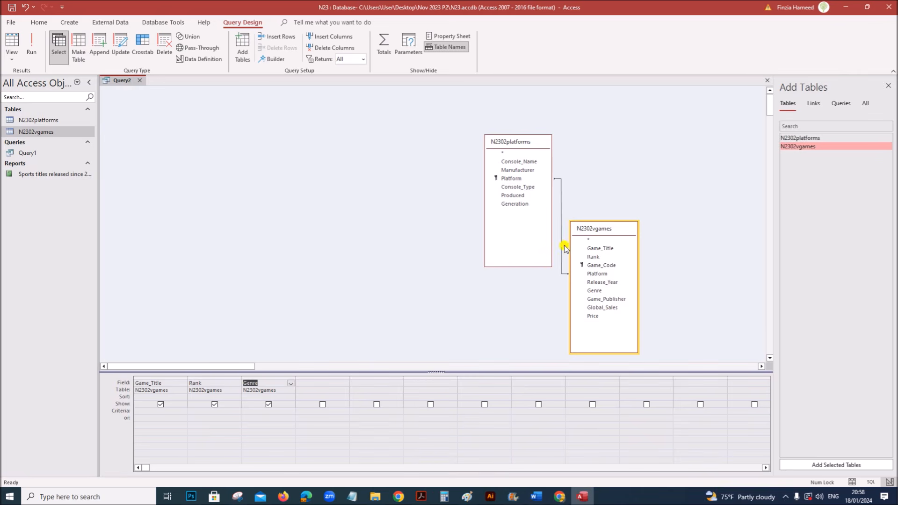
- Add Console_Name, Release_Year, Game_Publisher and Price as the next query columns
double_click(534, 164)
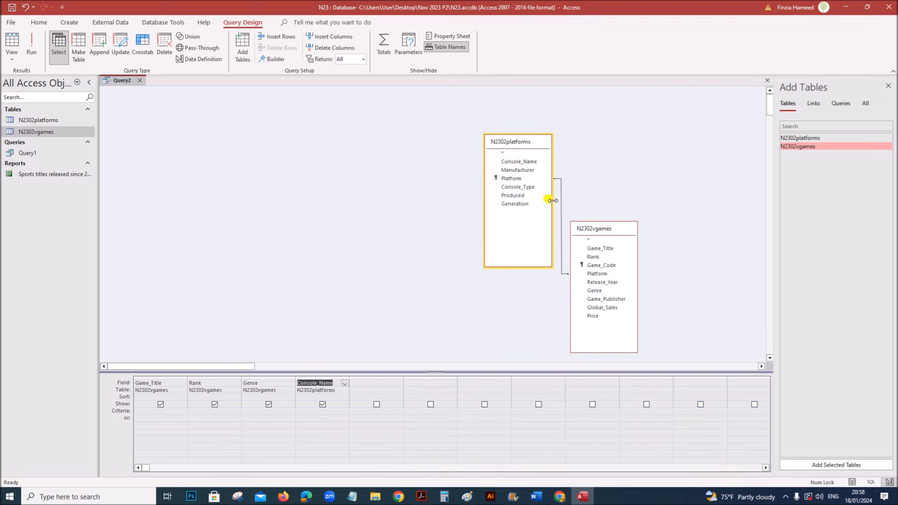
click(598, 282)
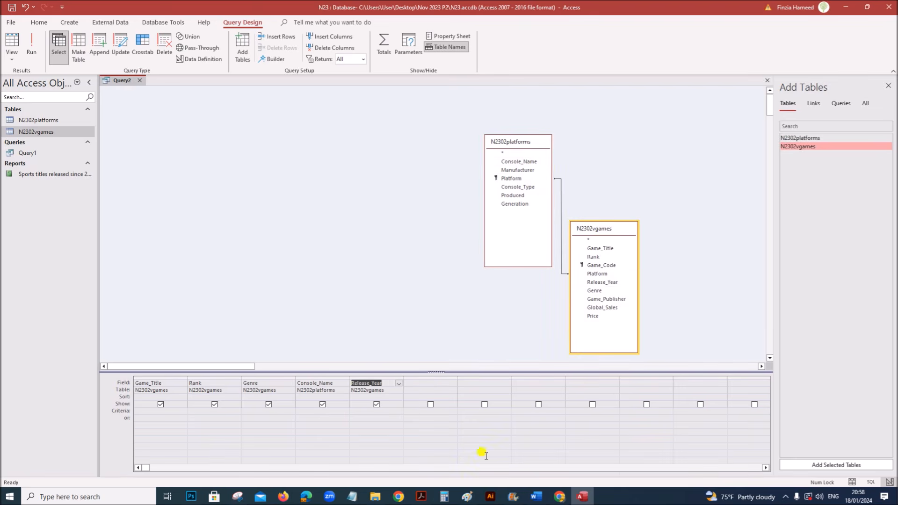
click(421, 496)
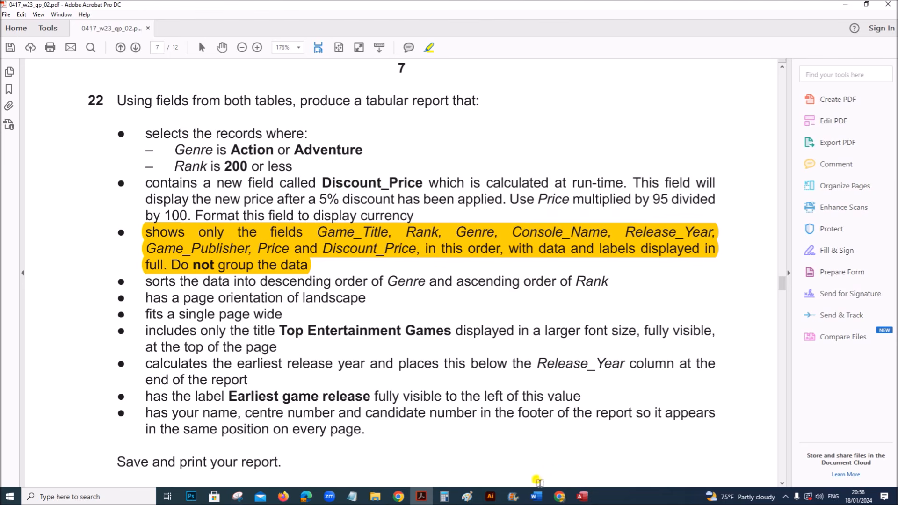
click(582, 496)
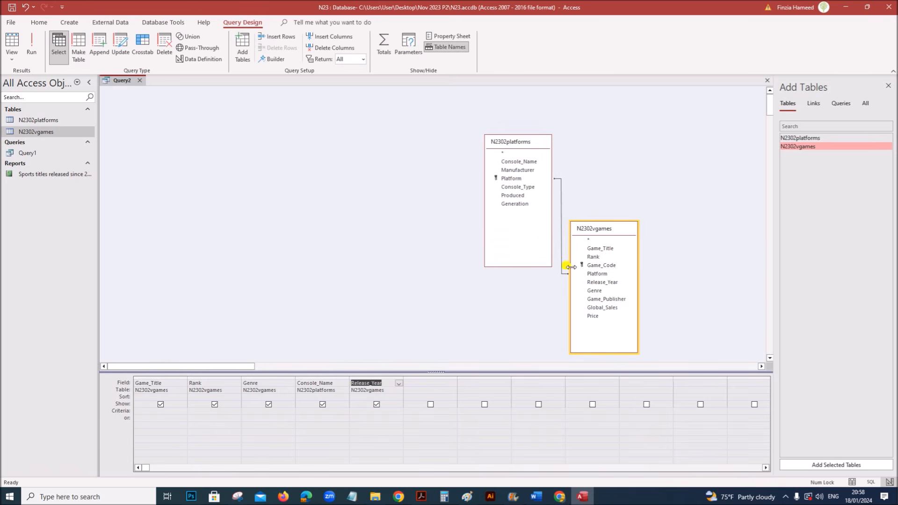
double_click(604, 298)
double_click(594, 316)
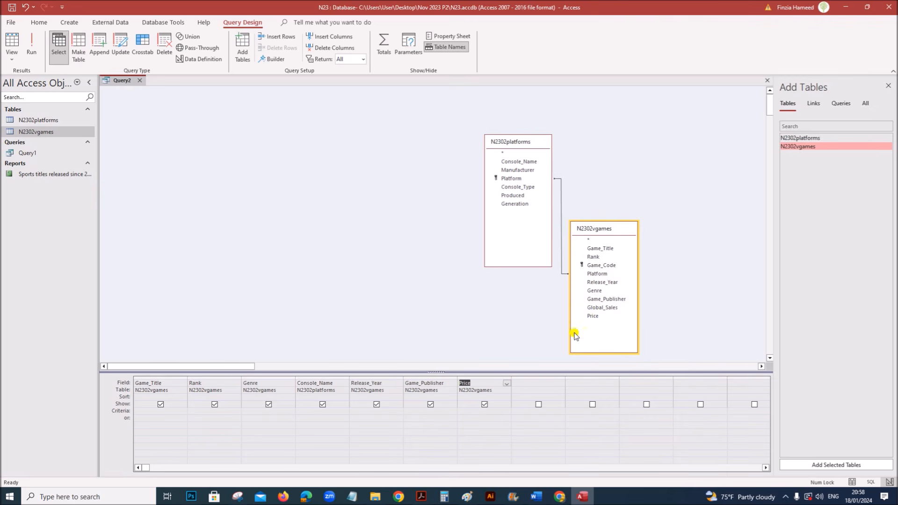
- Highlight and reread the Discount_Price requirement in the exam paper
click(421, 497)
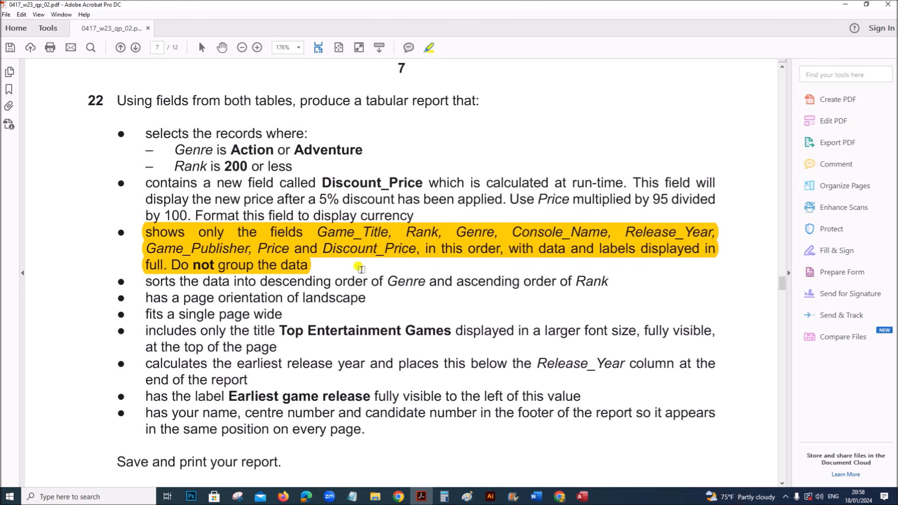
drag(145, 181, 505, 202)
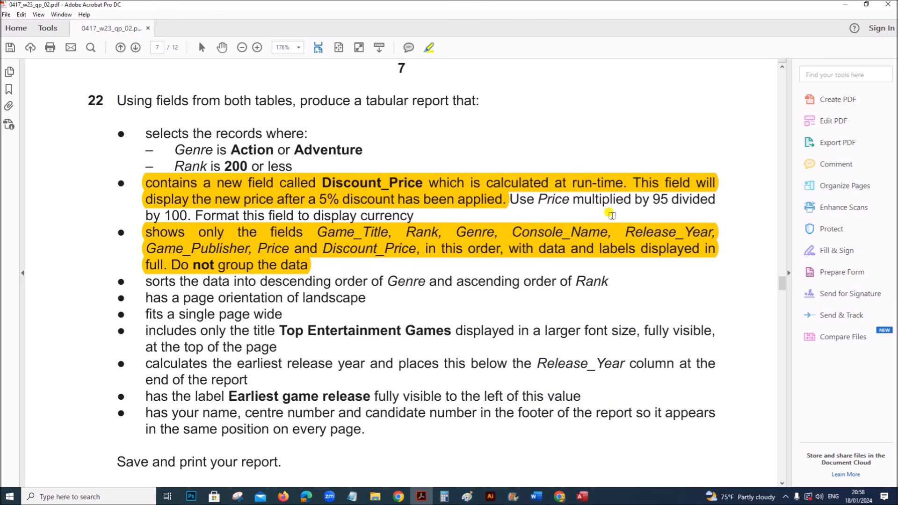
click(583, 497)
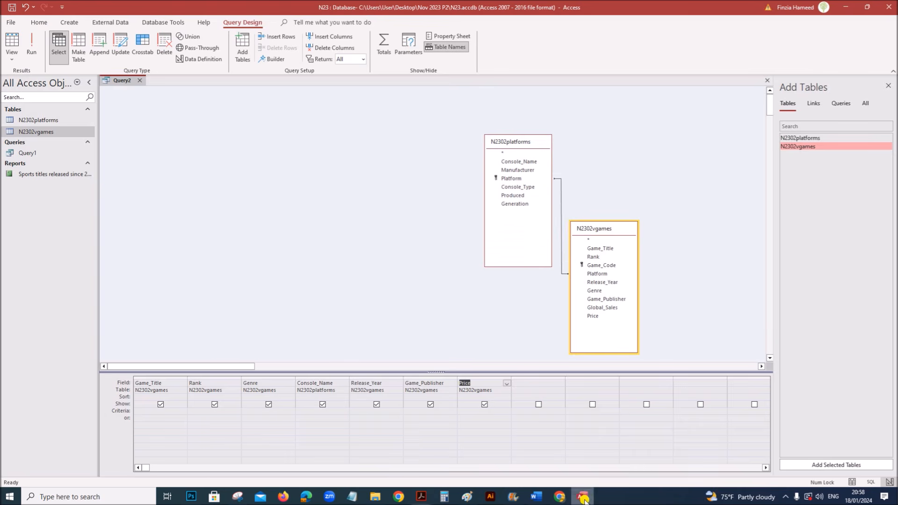
click(421, 497)
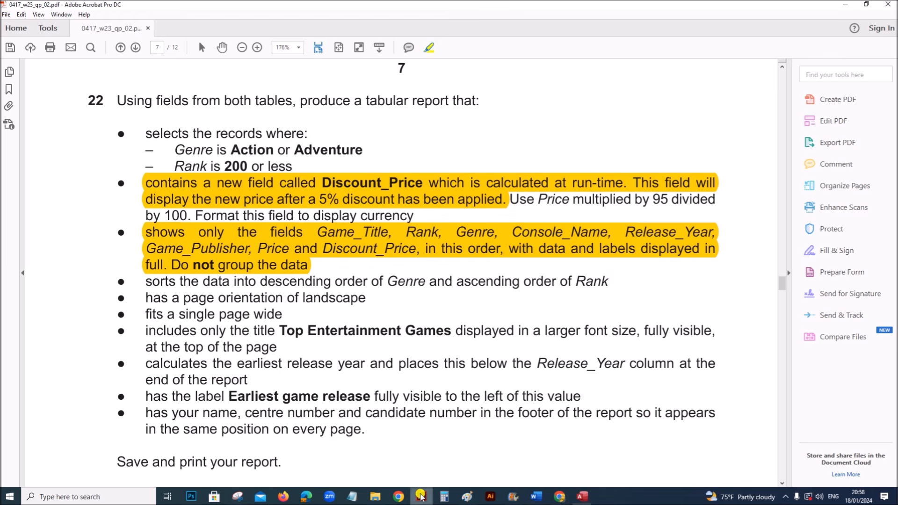
click(582, 496)
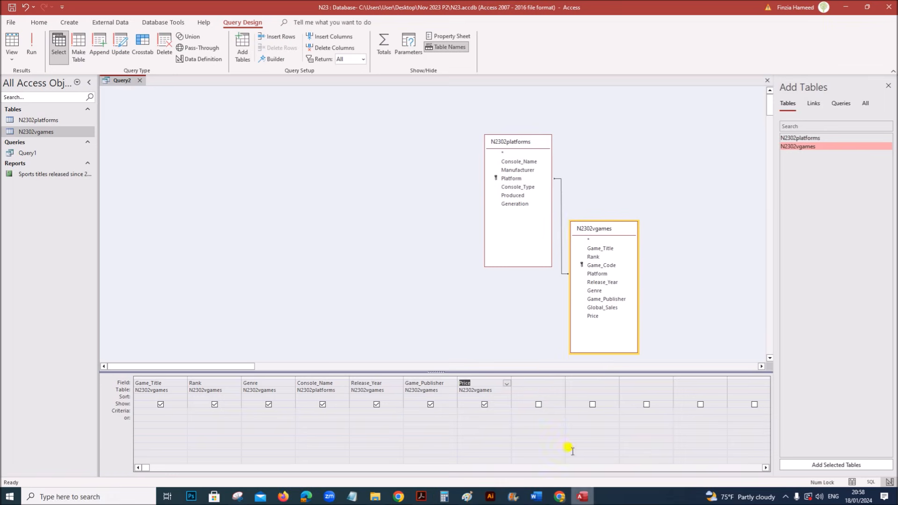
- Enter Discount_Price: [Price]*95/100 in the widened eighth column and run the query
click(538, 383)
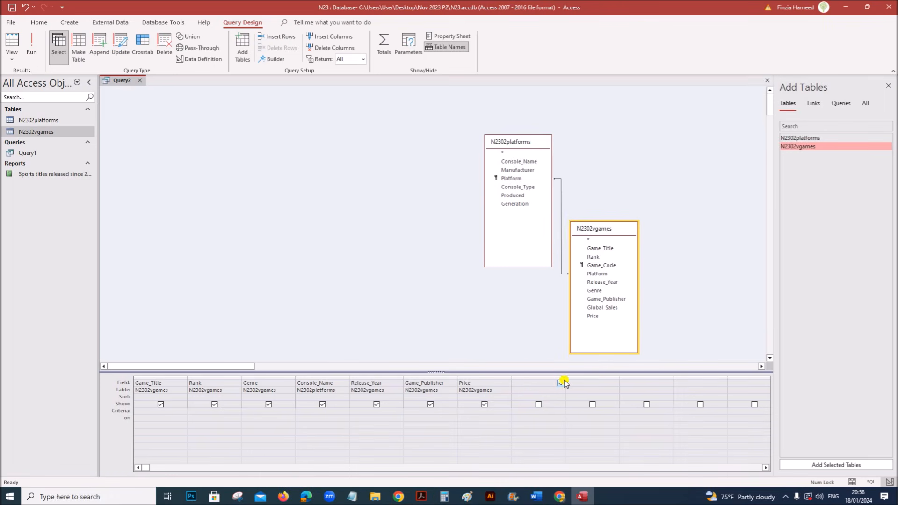
drag(566, 377, 604, 380)
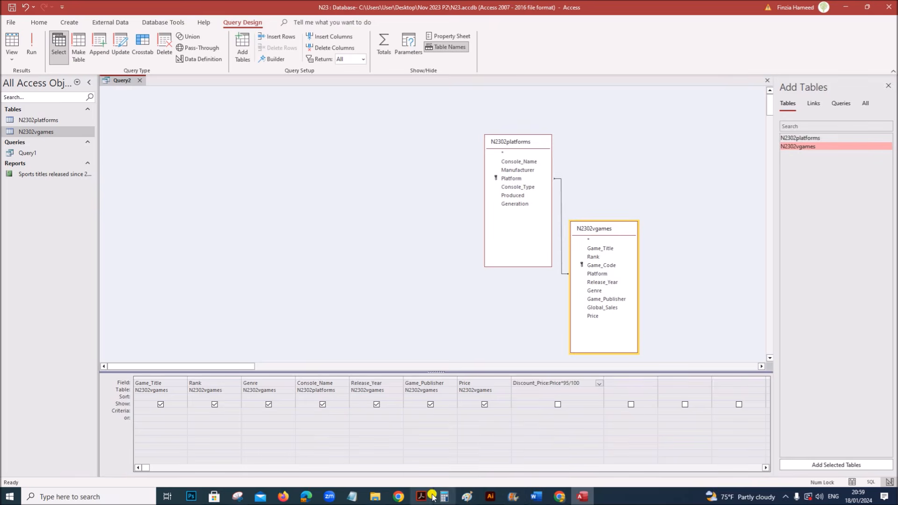
click(417, 496)
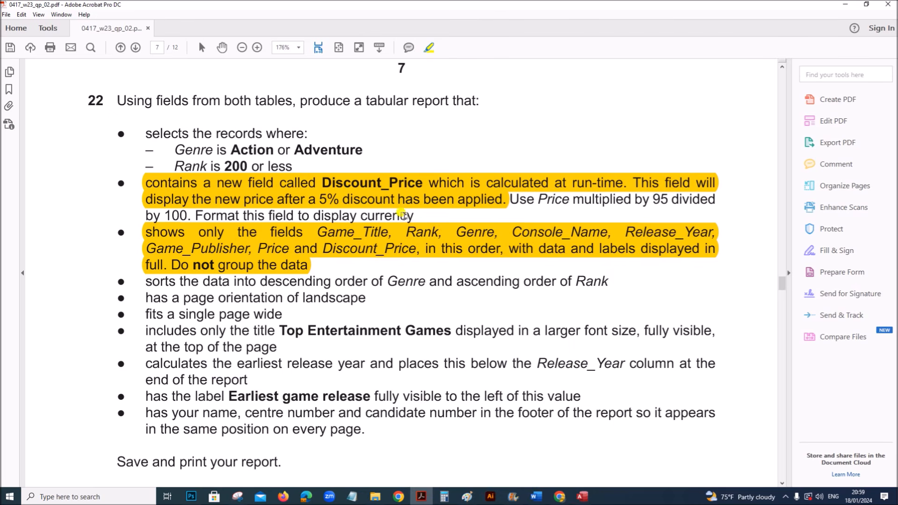
click(582, 496)
click(535, 411)
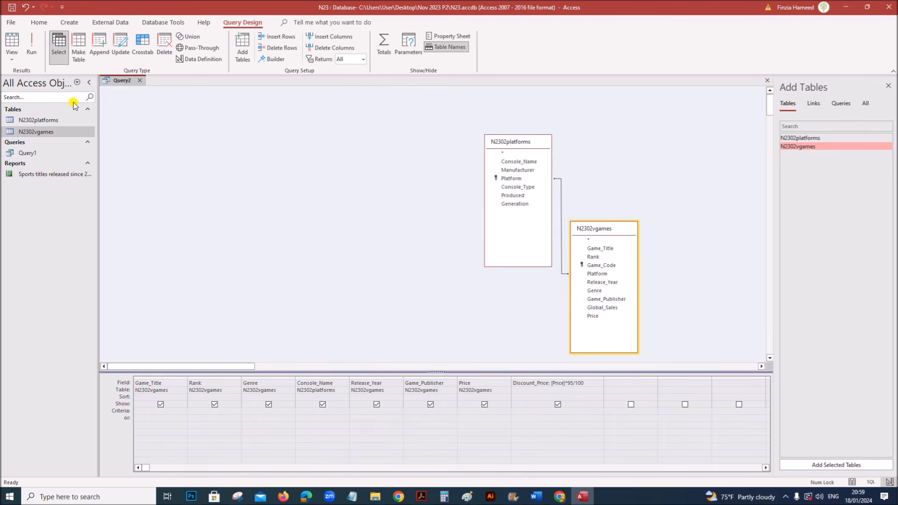
click(31, 47)
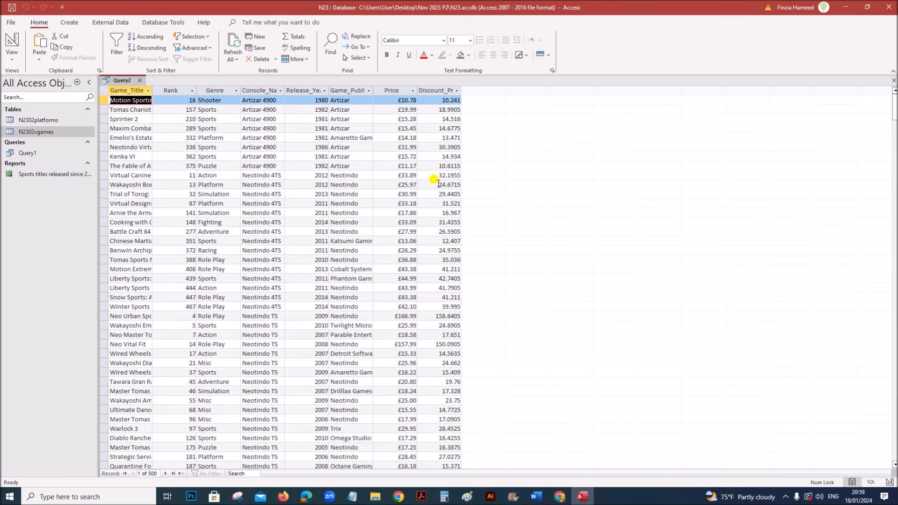
- Give Discount_Price Currency format with 2 decimal places, run to verify values like £10.24, return to design
right_click(119, 84)
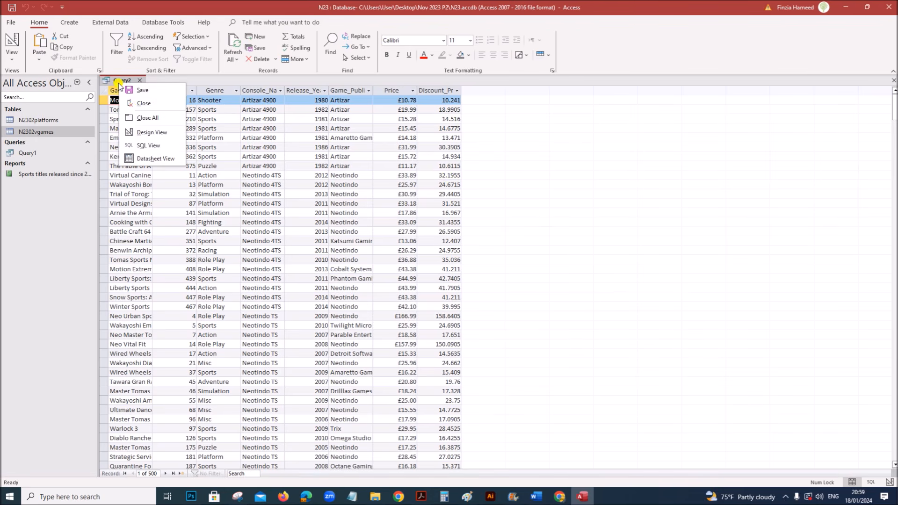
click(144, 136)
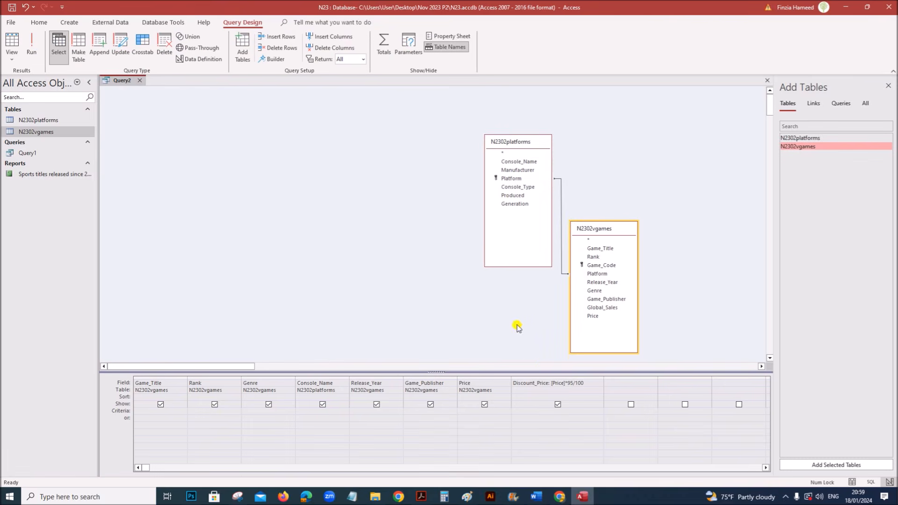
click(530, 384)
click(440, 35)
click(593, 131)
click(764, 131)
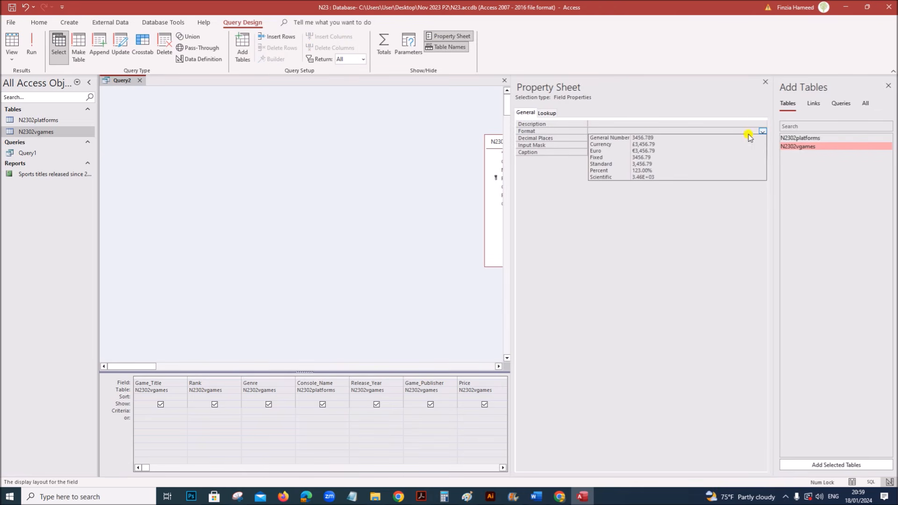
click(605, 140)
click(595, 139)
text(2)
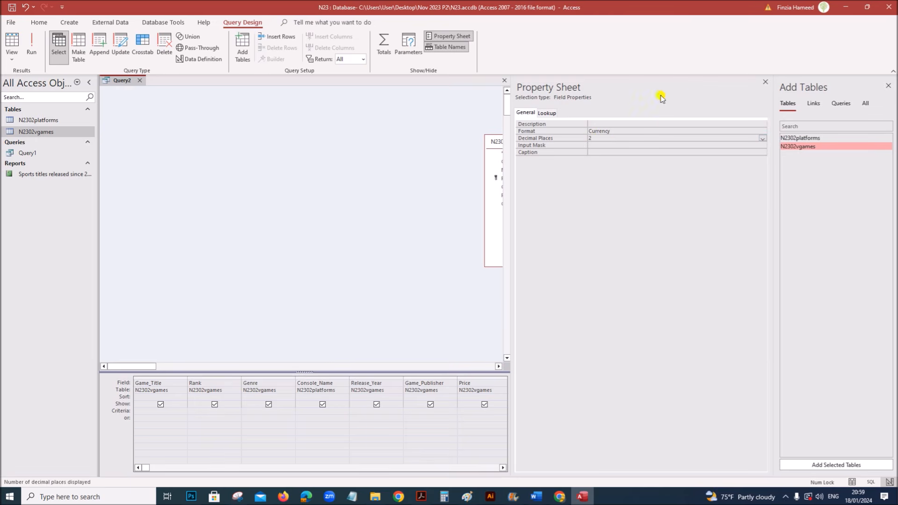
click(765, 83)
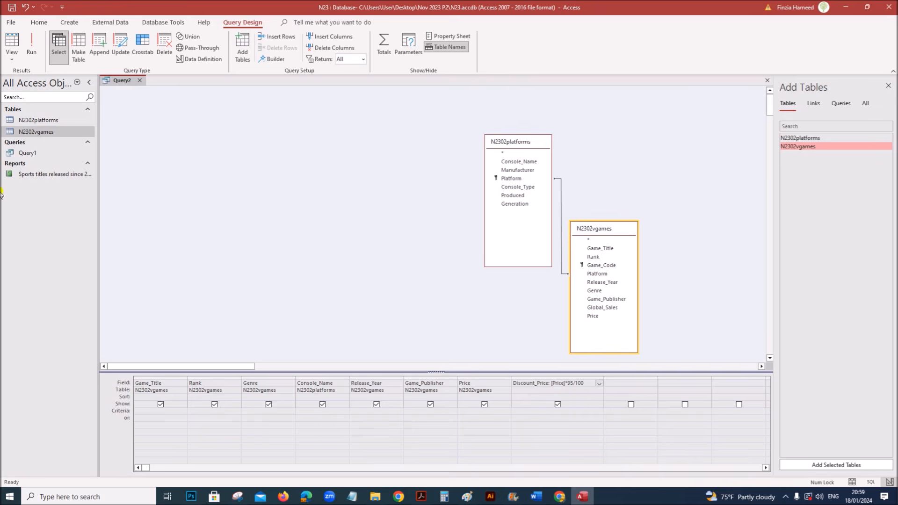
click(31, 46)
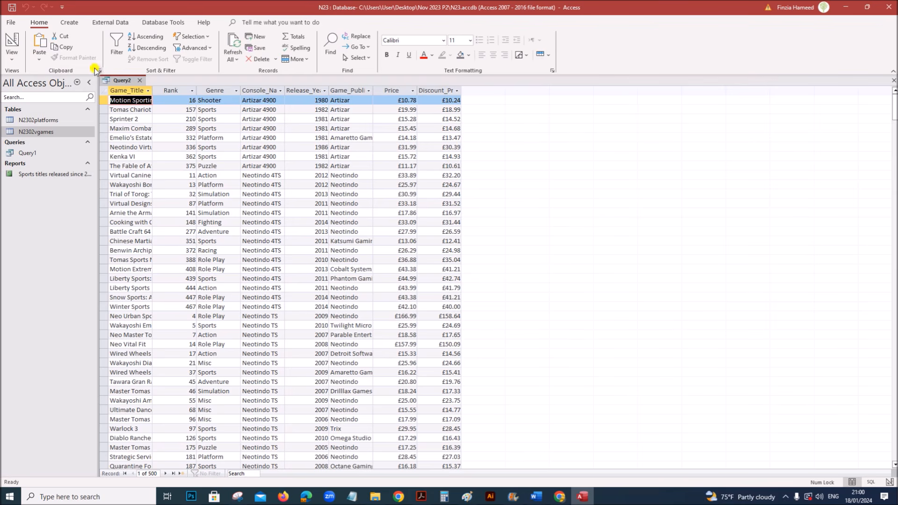
right_click(125, 82)
click(158, 128)
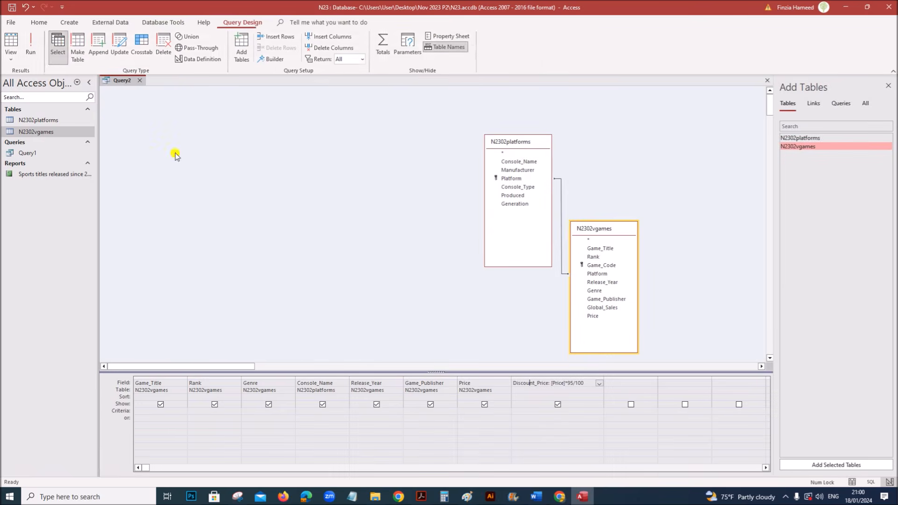
- Set the Genre criterion to "Action" Or "Adventure" and run the query
click(422, 497)
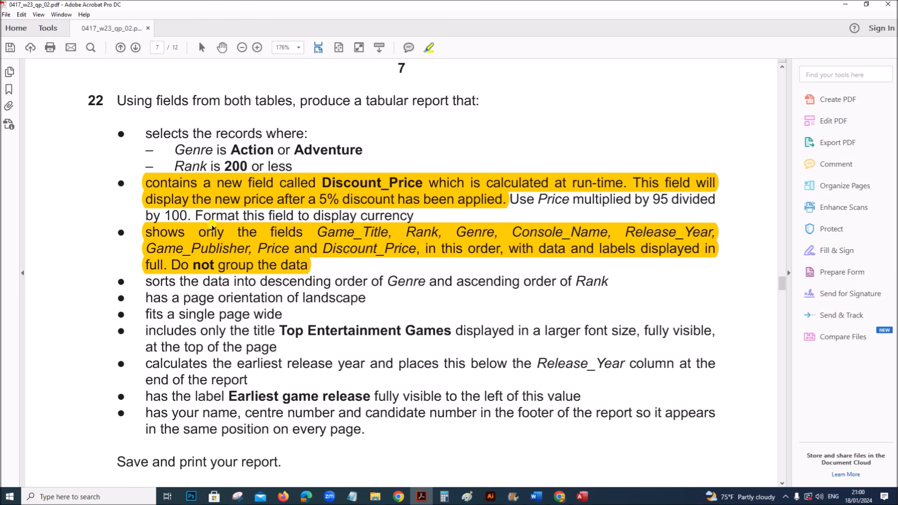
drag(146, 213, 413, 220)
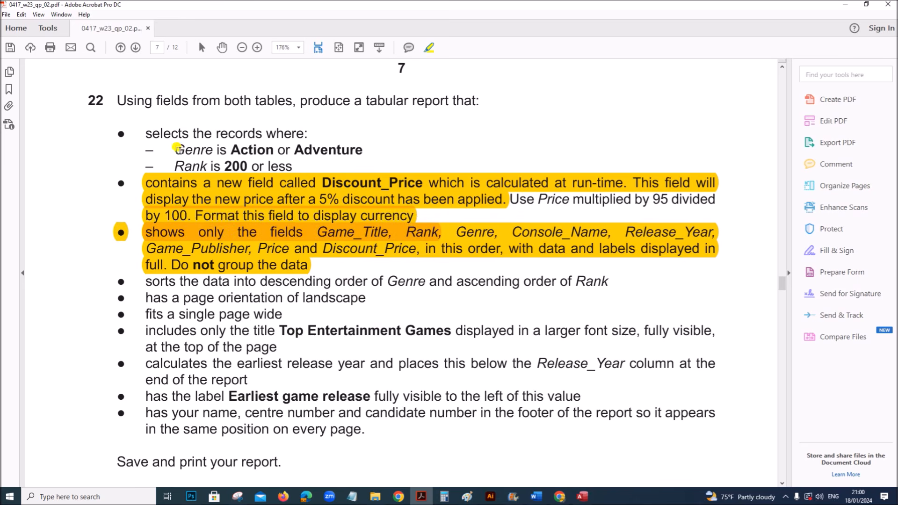
drag(177, 149, 364, 151)
key(alt+Tab)
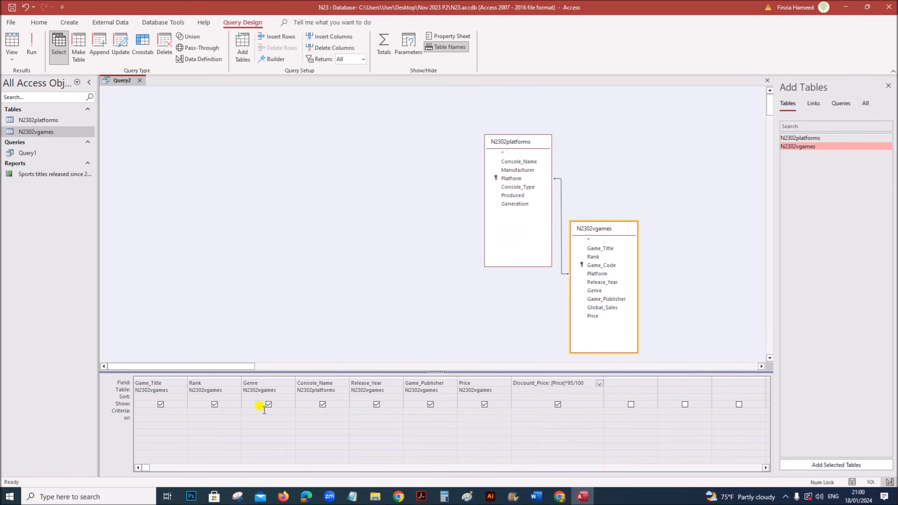
click(248, 411)
text(Action or Adventure)
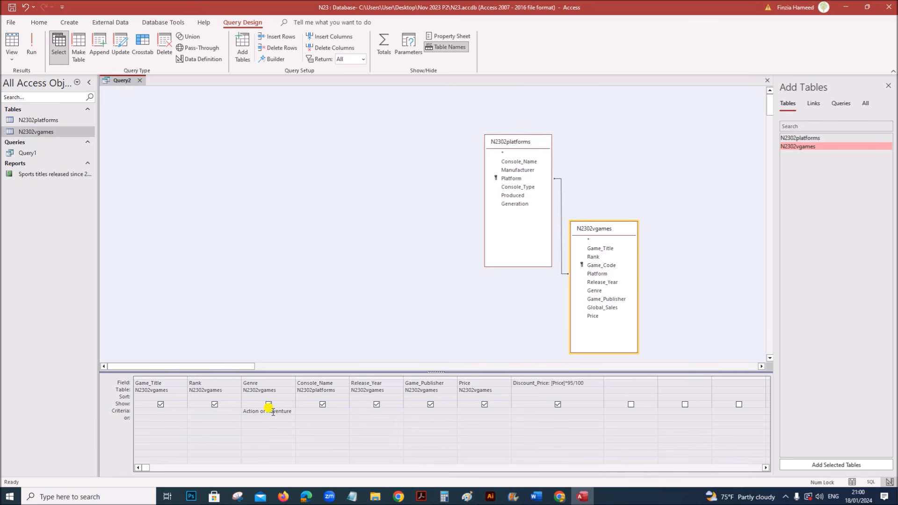
click(33, 56)
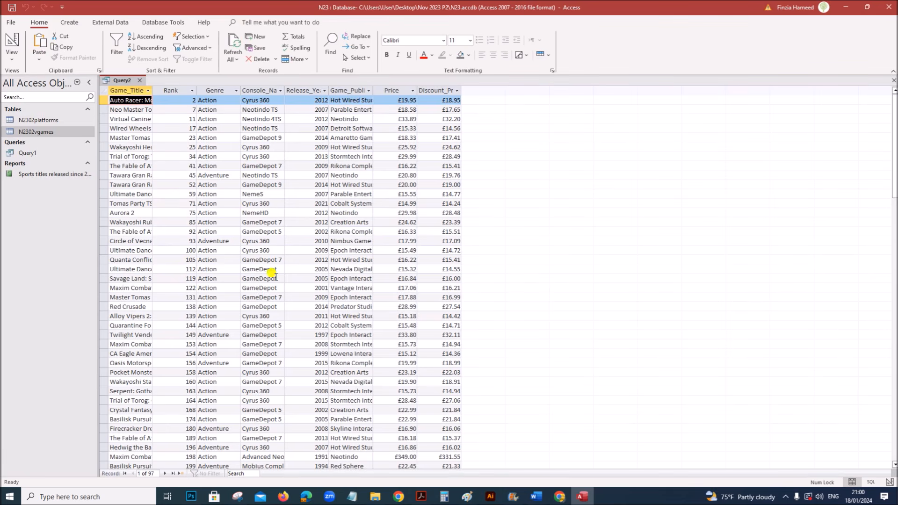
- Apply the Rank <=200 requirement, widen the Genre column, and rerun to get 42 records
click(421, 497)
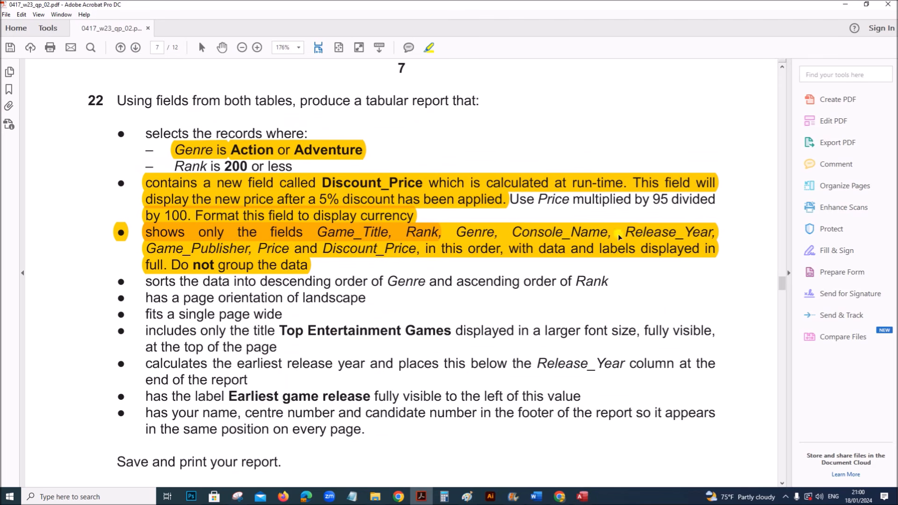
mouse_move(173, 166)
mouse_down()
mouse_move(311, 166)
mouse_move(293, 166)
mouse_up()
click(582, 496)
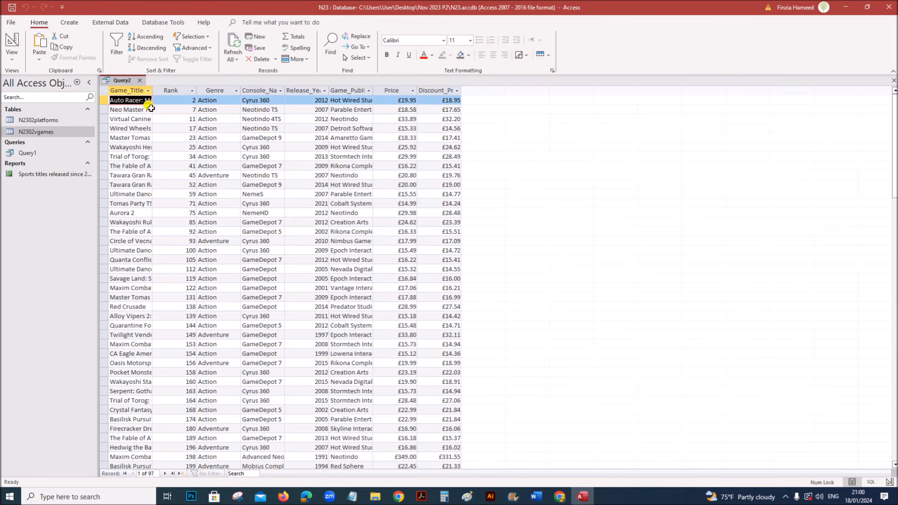
right_click(127, 83)
click(164, 132)
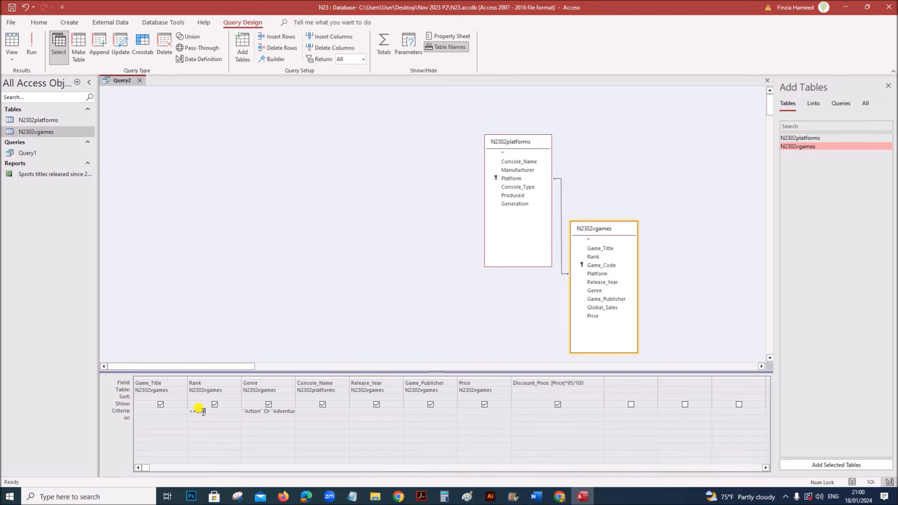
double_click(294, 376)
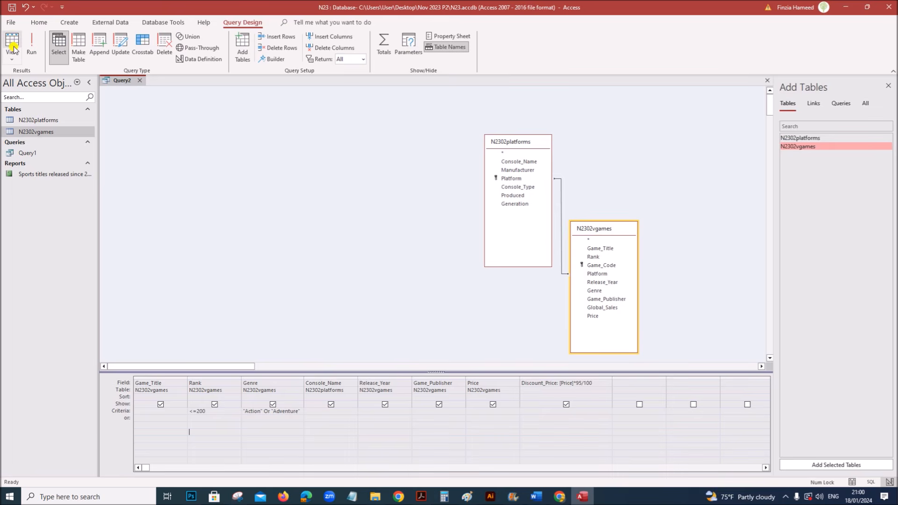
click(31, 49)
- Recheck the exam paper, then save the filtered query under the name Query2 and close its tab
scroll(219, 384, down, 8)
scroll(229, 416, up, 8)
scroll(237, 444, down, 5)
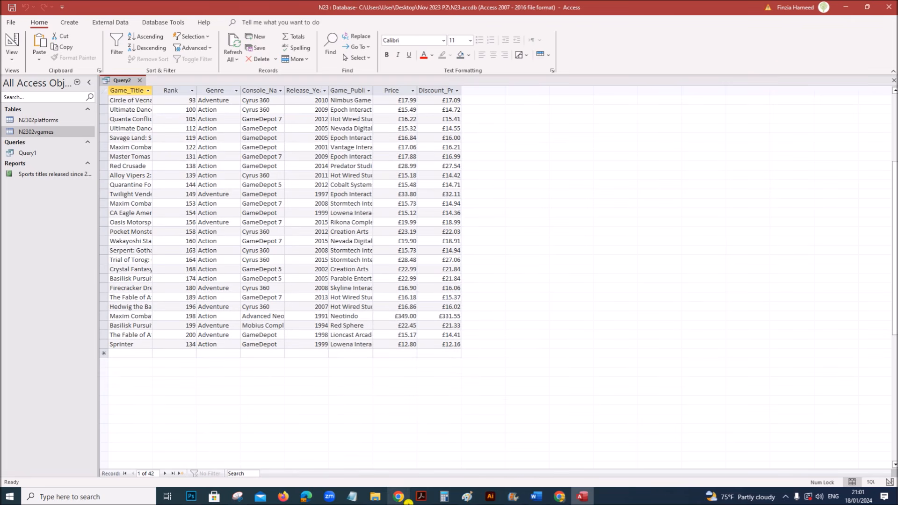
click(421, 497)
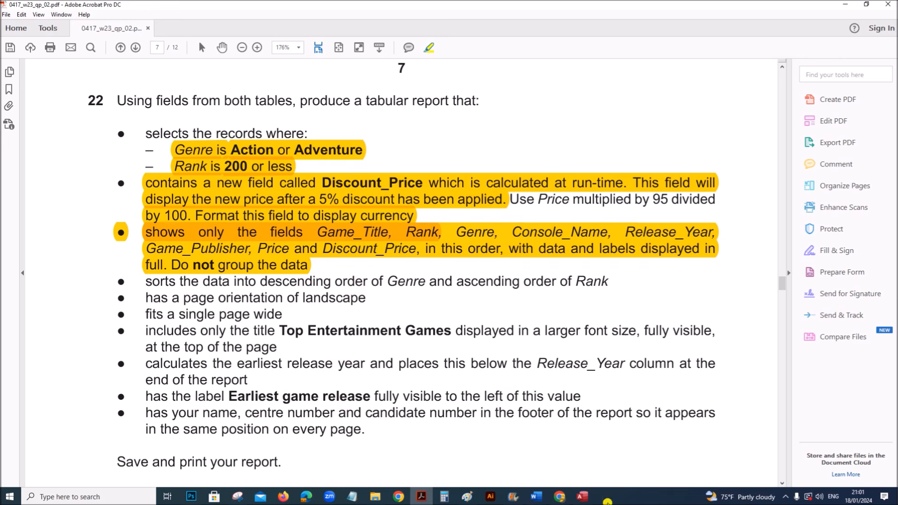
click(582, 496)
right_click(127, 83)
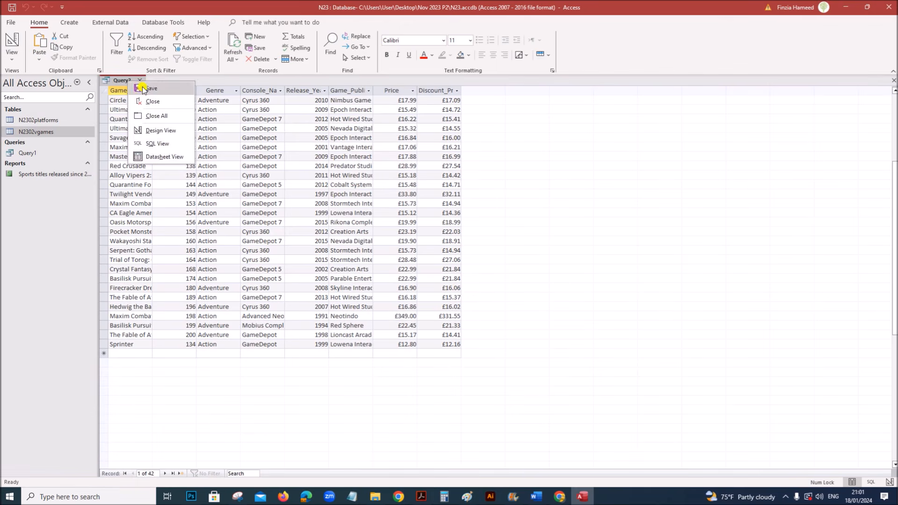
click(147, 96)
click(447, 187)
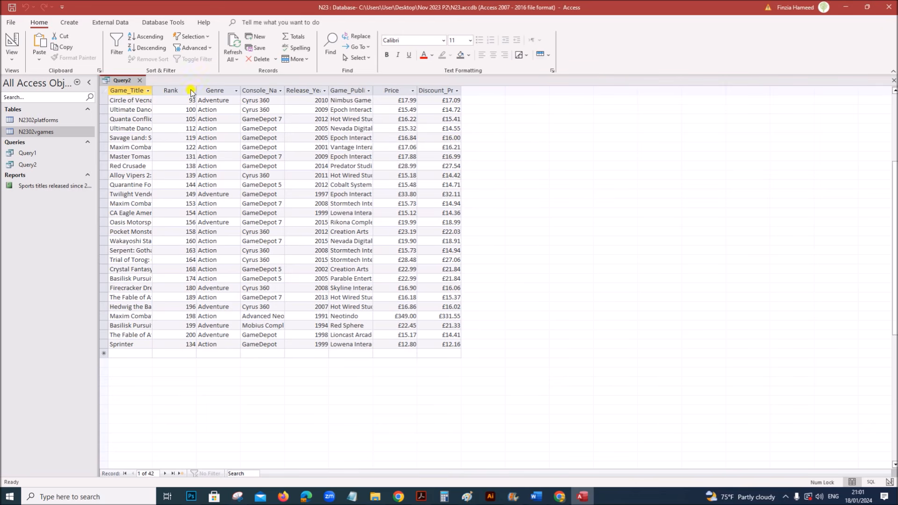
click(138, 83)
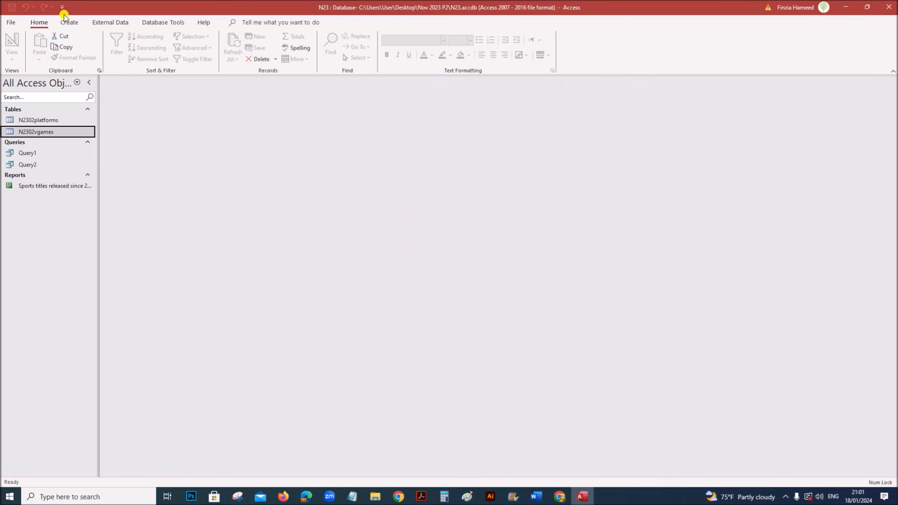
- Run the Report Wizard on all Query2 fields, ungrouped and unsorted, with landscape layout
click(68, 22)
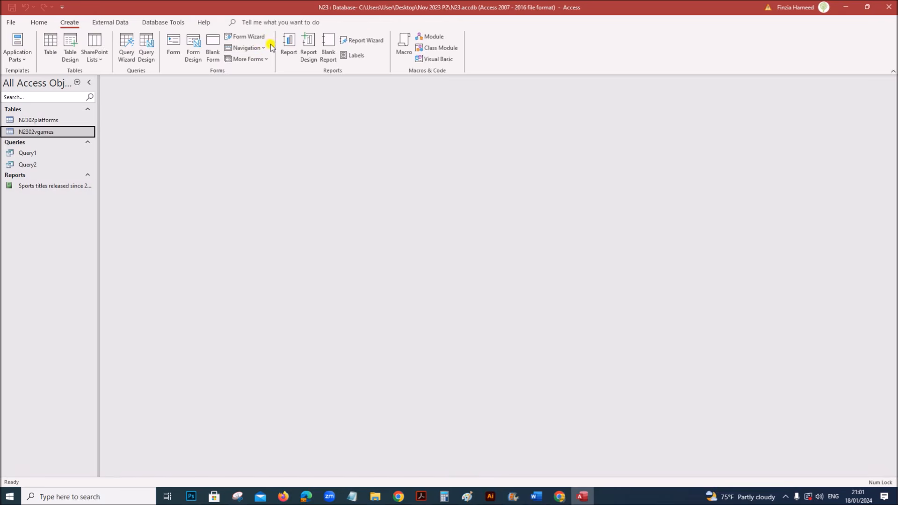
click(367, 39)
click(458, 170)
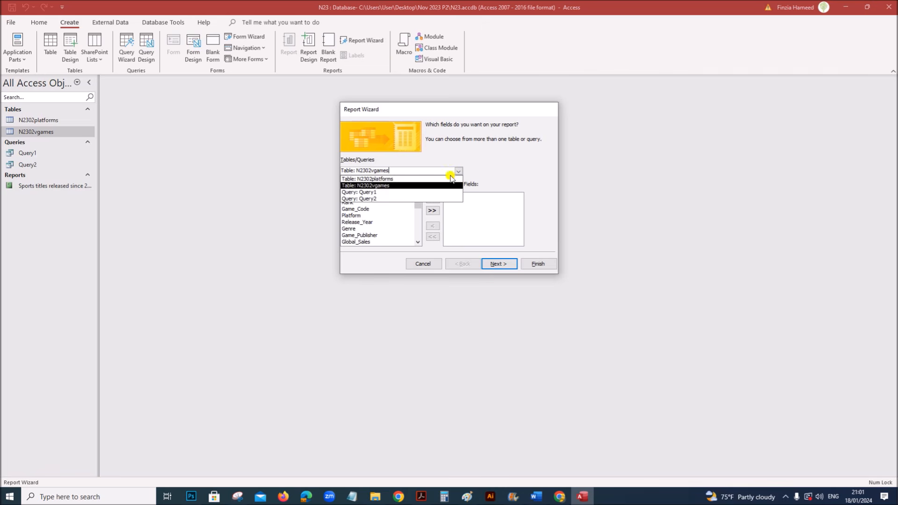
click(378, 199)
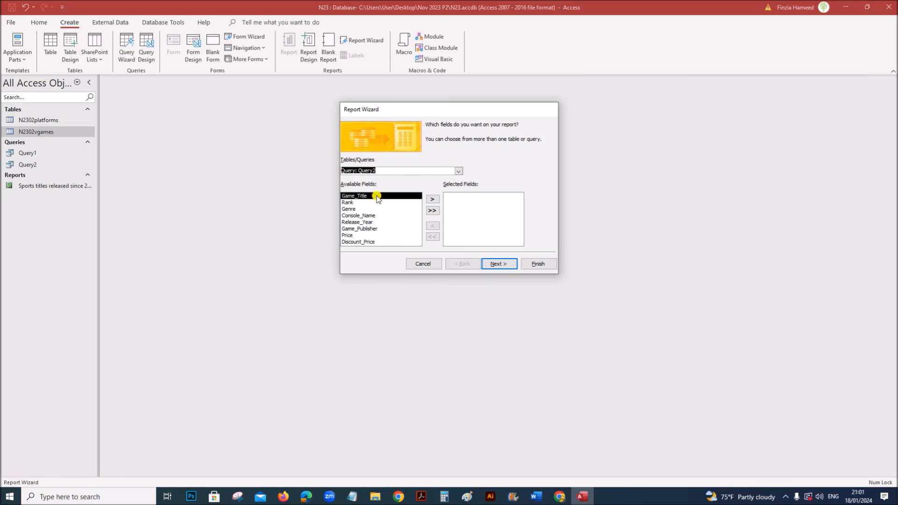
click(430, 213)
click(496, 266)
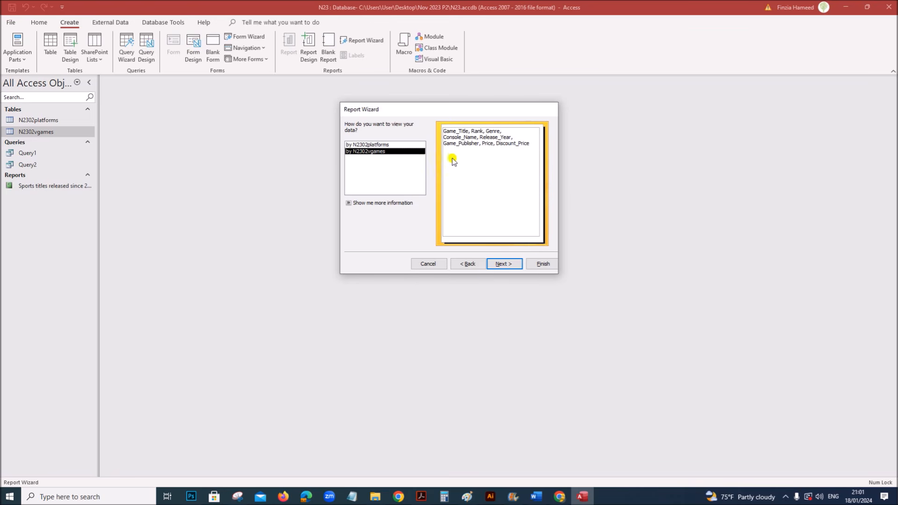
click(502, 265)
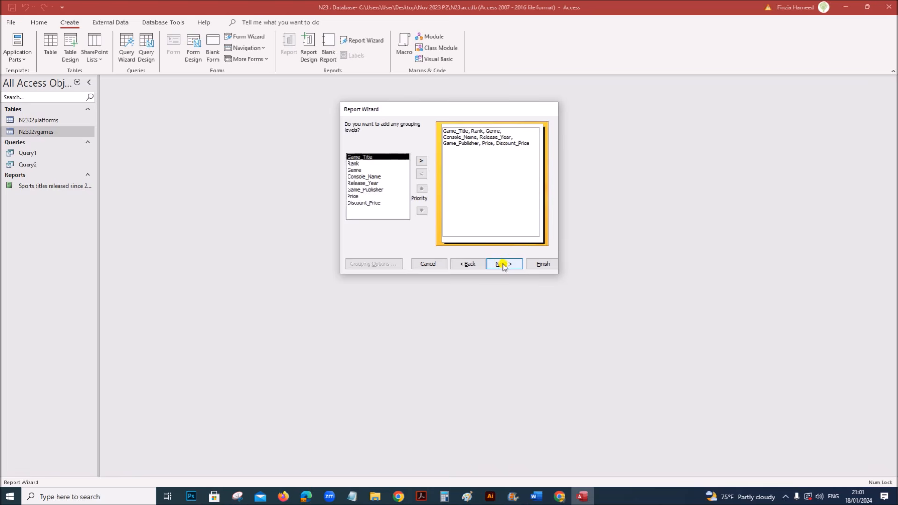
click(503, 265)
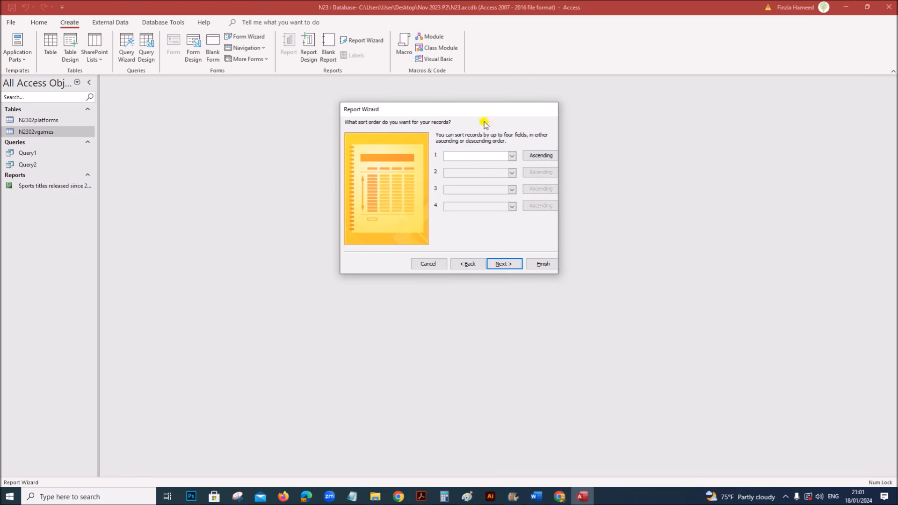
click(500, 264)
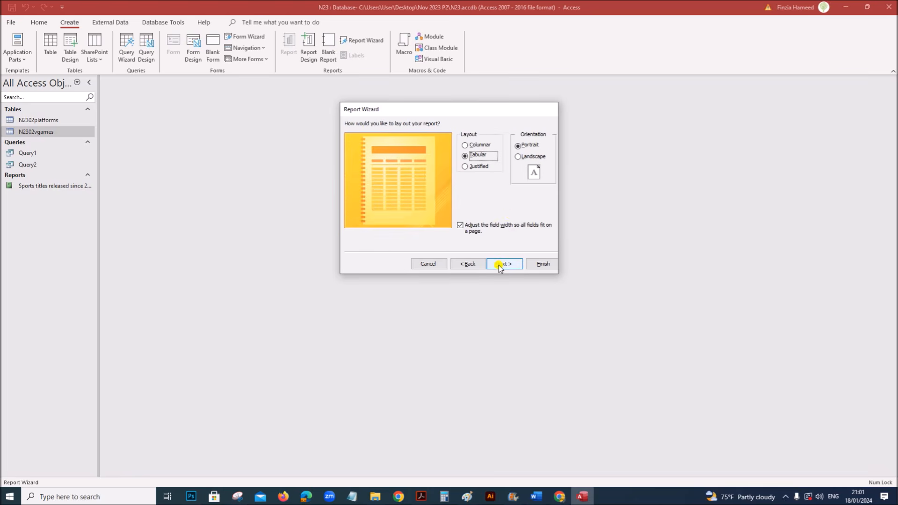
click(528, 157)
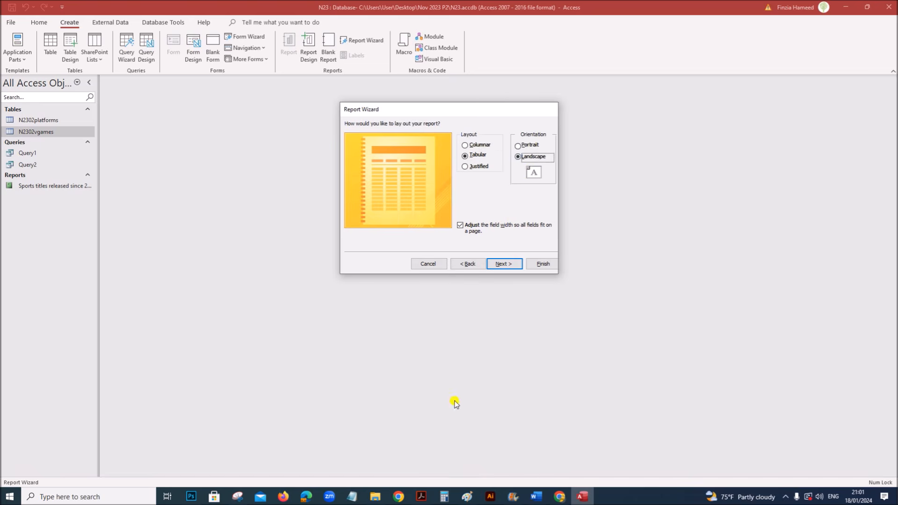
- Title the report 'Top entertainment Games', finish to preview, and highlight the sorting requirement
click(421, 495)
drag(145, 297, 366, 299)
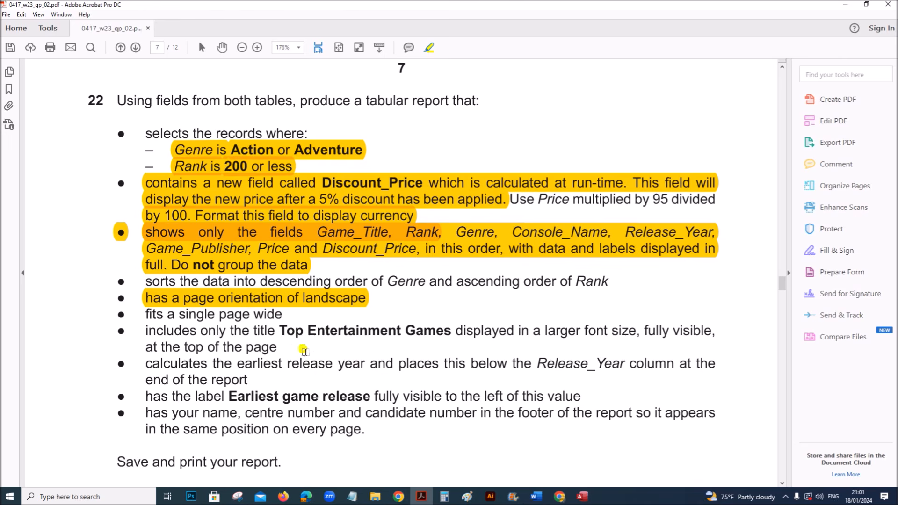
mouse_move(147, 328)
mouse_down()
mouse_move(277, 346)
mouse_move(277, 337)
mouse_move(283, 363)
mouse_up()
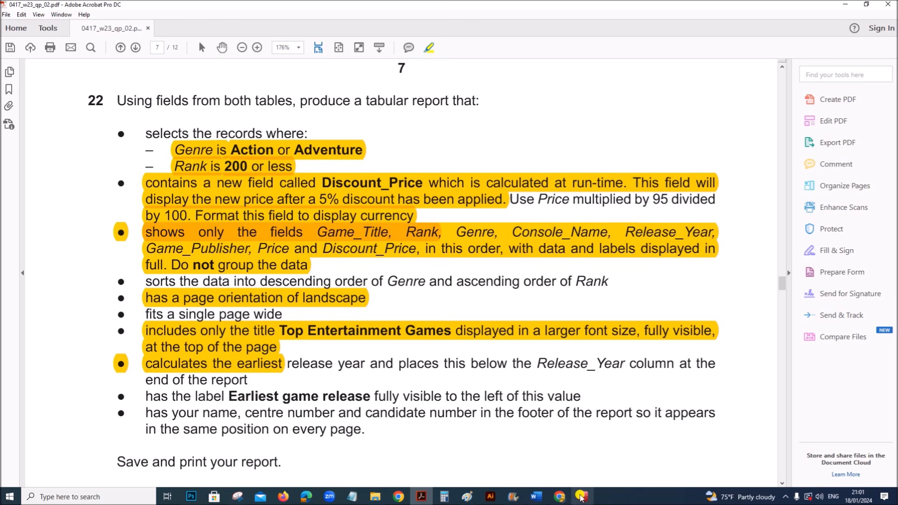
click(583, 496)
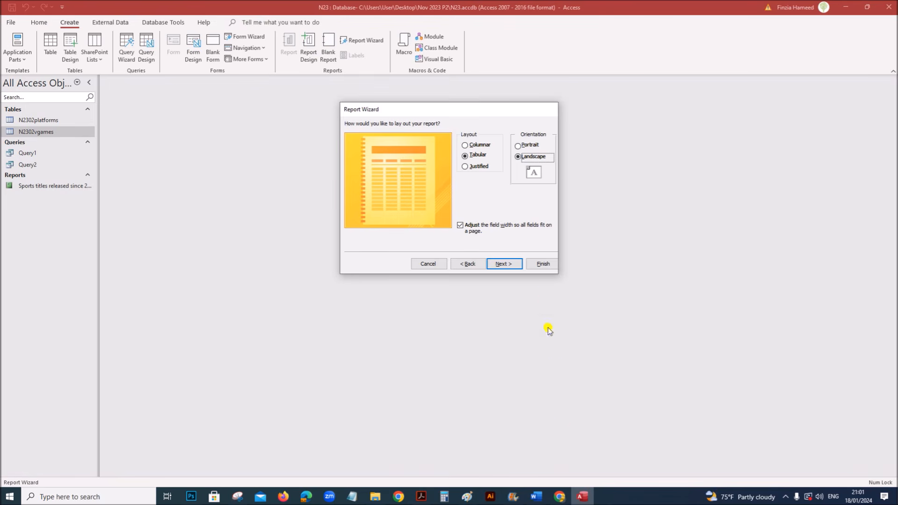
click(504, 263)
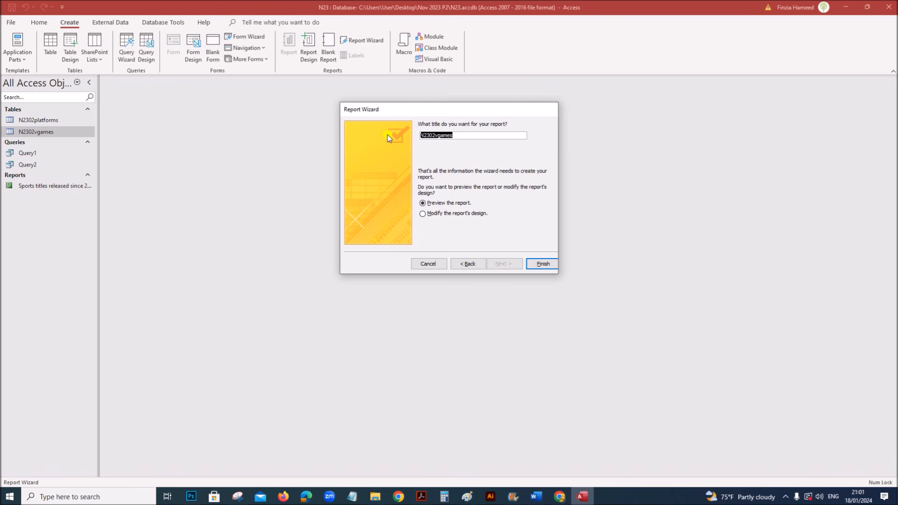
text(Top entertainment Games)
click(539, 264)
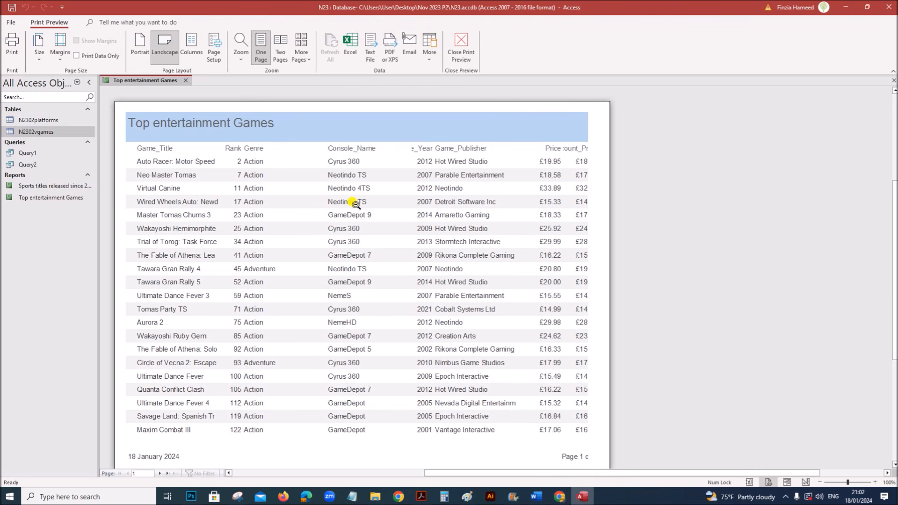
click(421, 496)
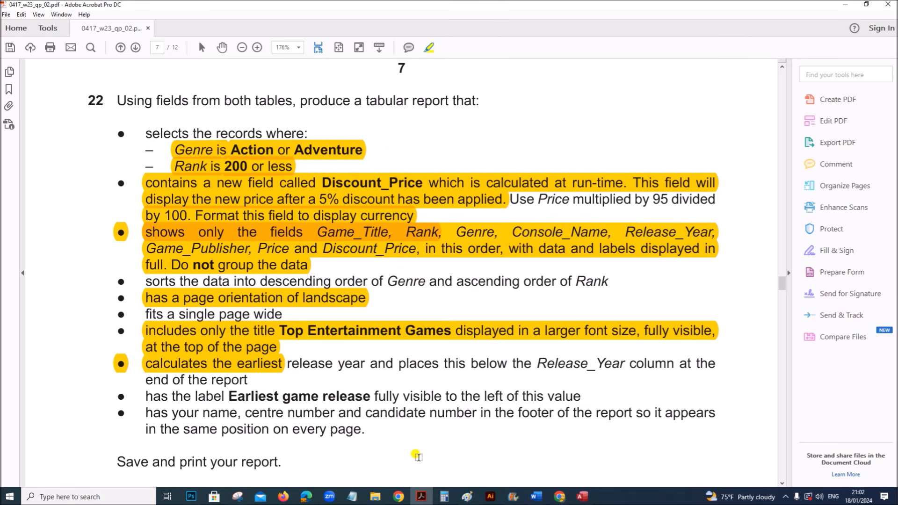
drag(145, 280, 407, 279)
click(582, 496)
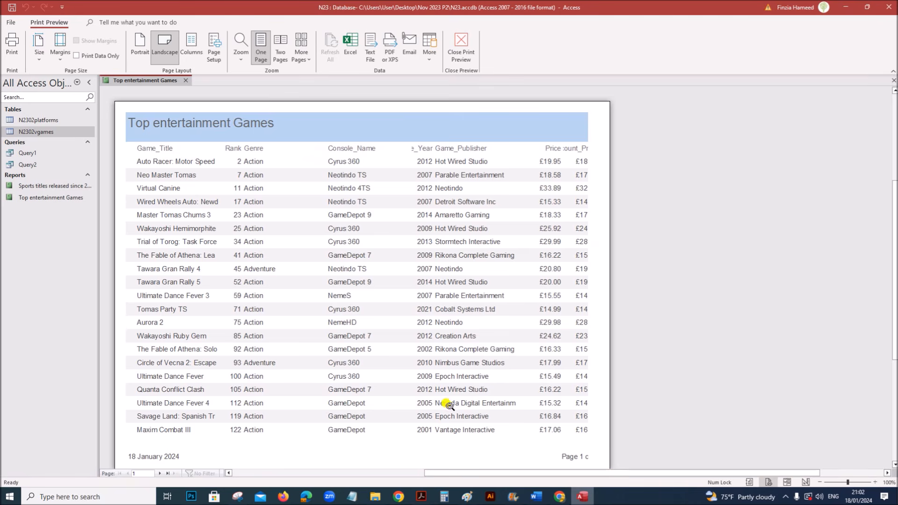
- In Design View, add a sort on Genre in descending (Z on top) order
right_click(128, 82)
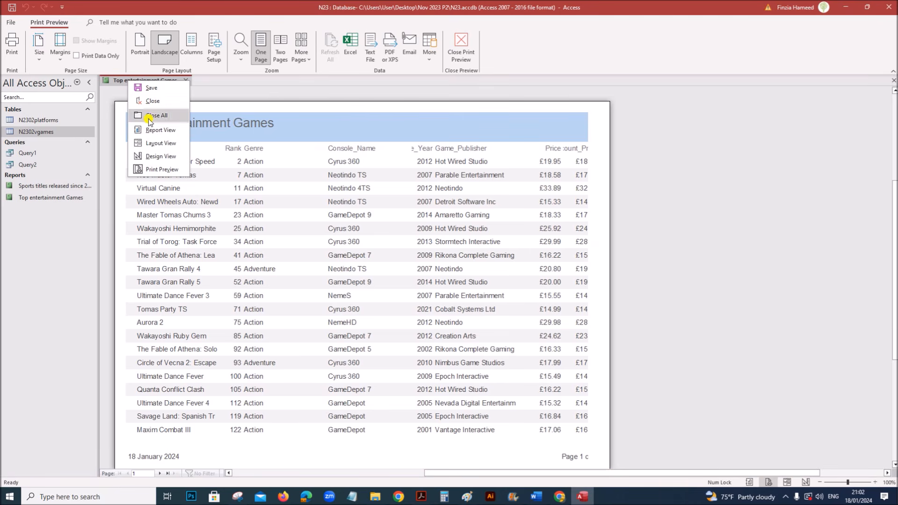
click(165, 154)
click(103, 47)
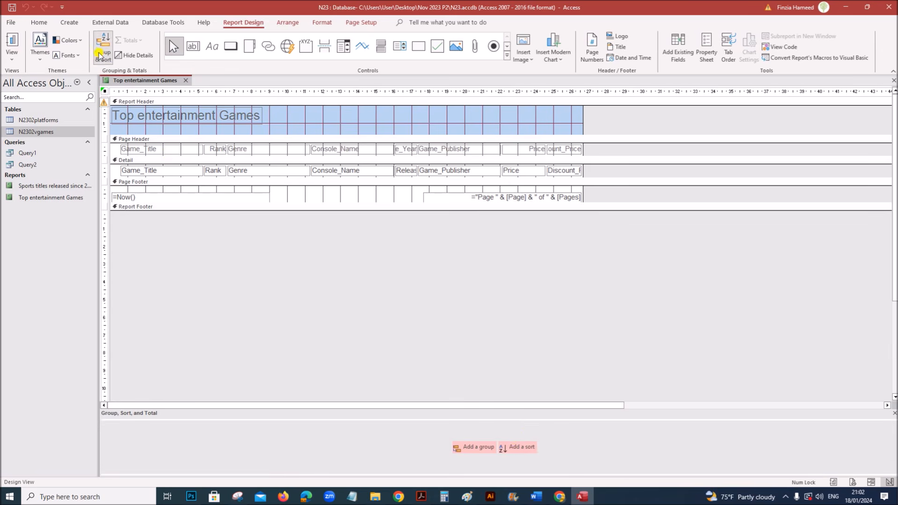
click(518, 446)
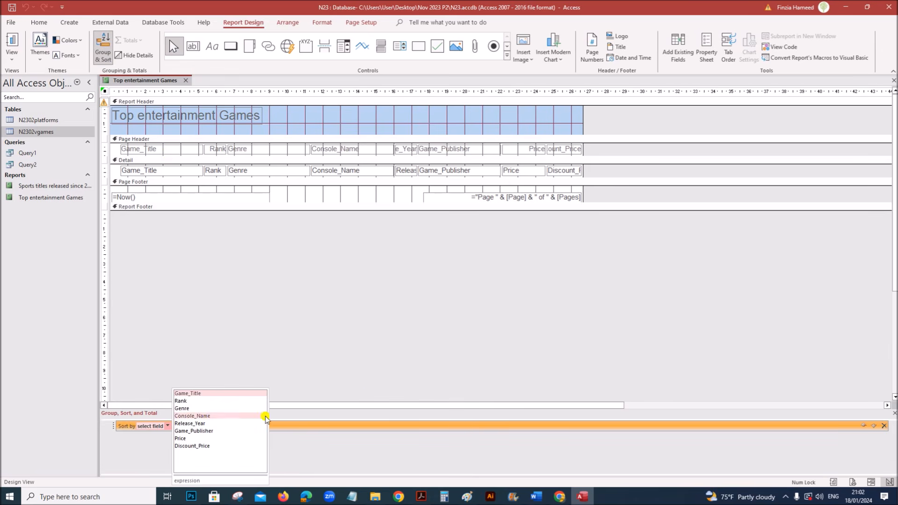
click(195, 409)
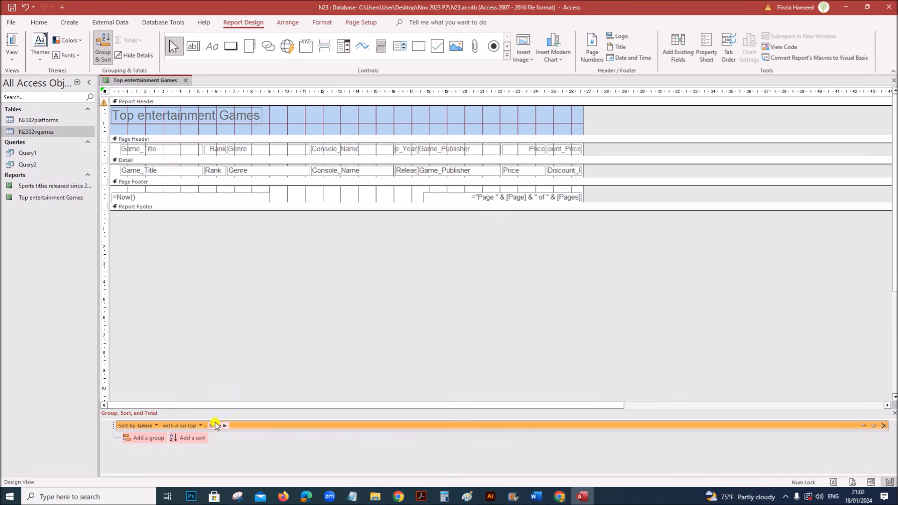
click(197, 425)
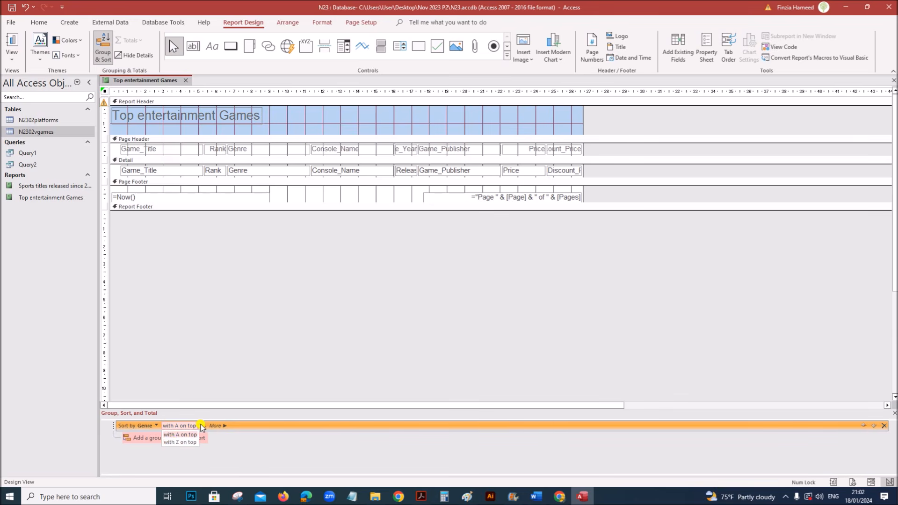
click(172, 442)
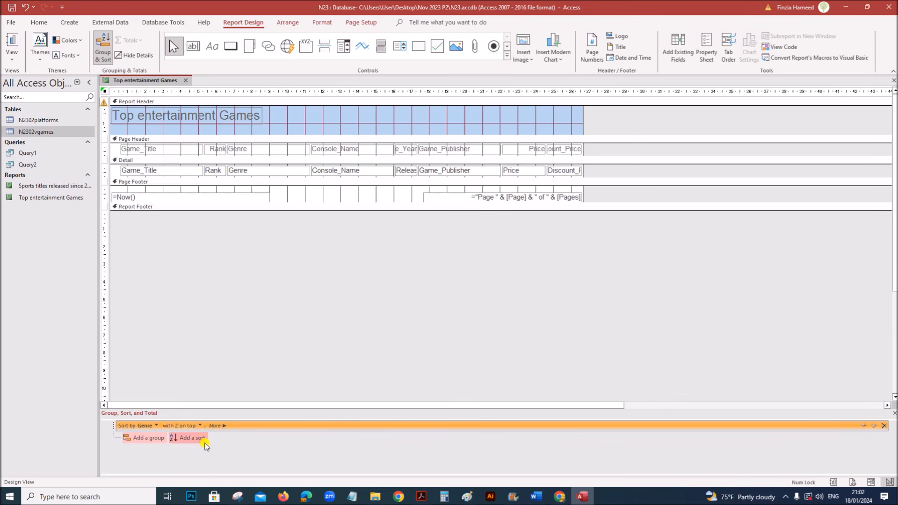
click(181, 438)
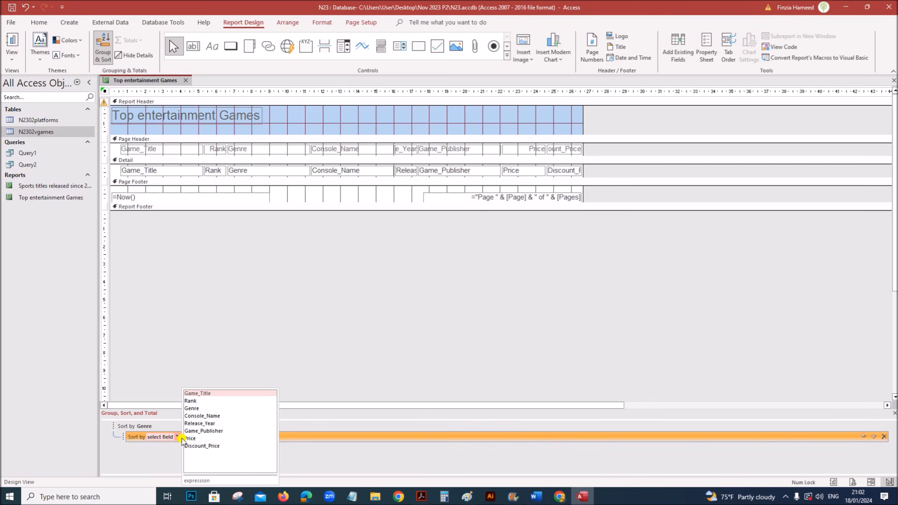
- Add a second sort on Rank, smallest to largest, and close the Group & Sort pane
click(422, 496)
drag(440, 281, 609, 282)
click(585, 496)
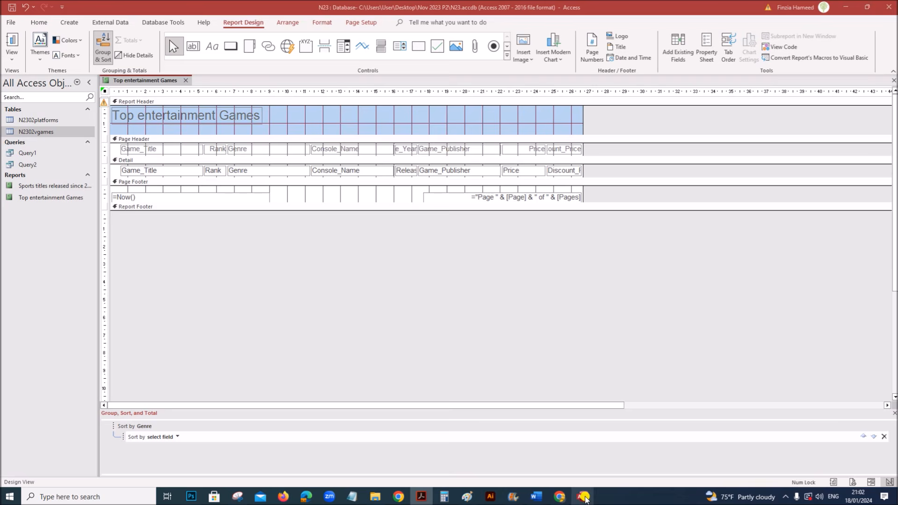
click(178, 437)
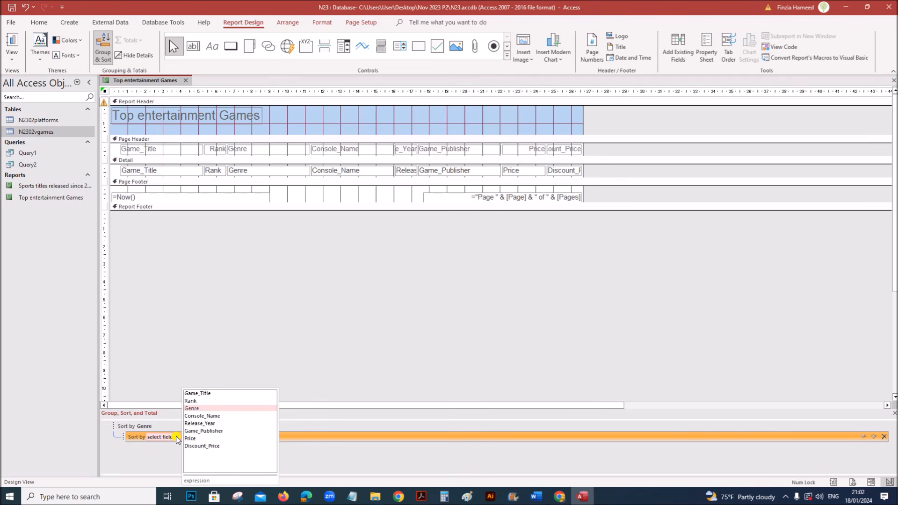
click(193, 400)
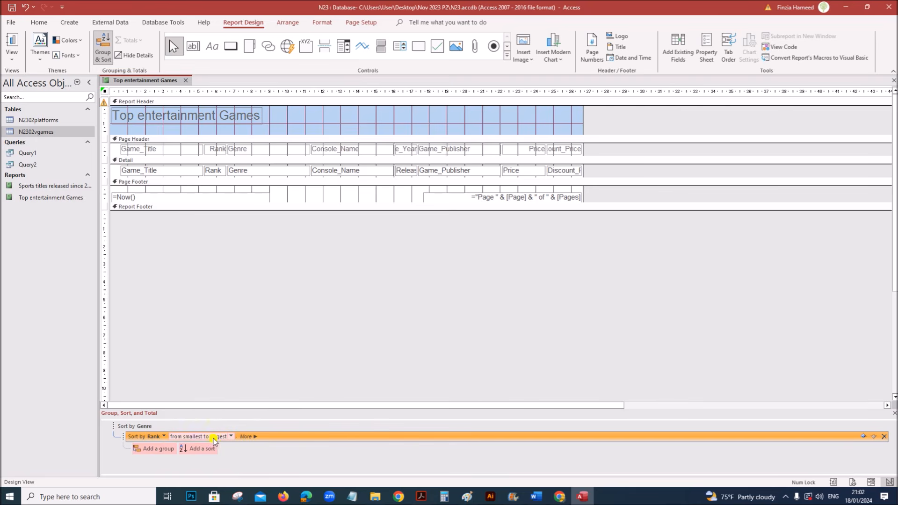
click(232, 437)
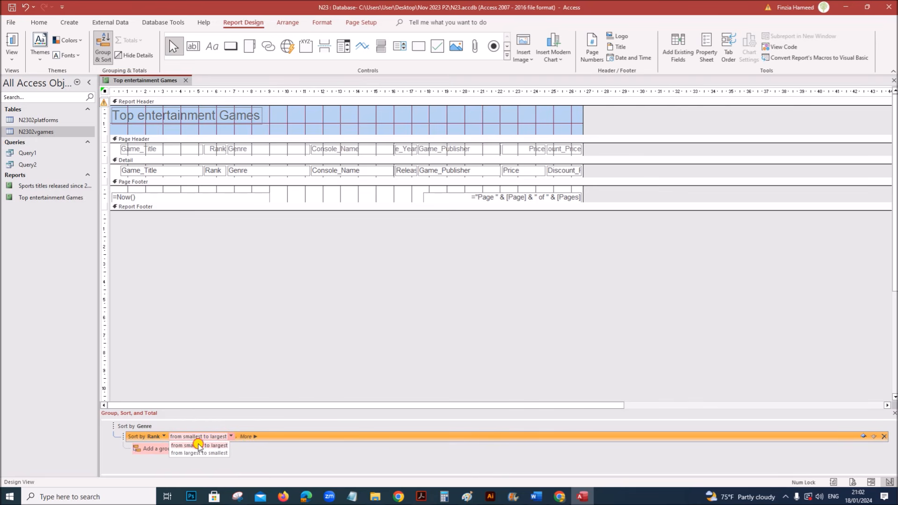
click(199, 445)
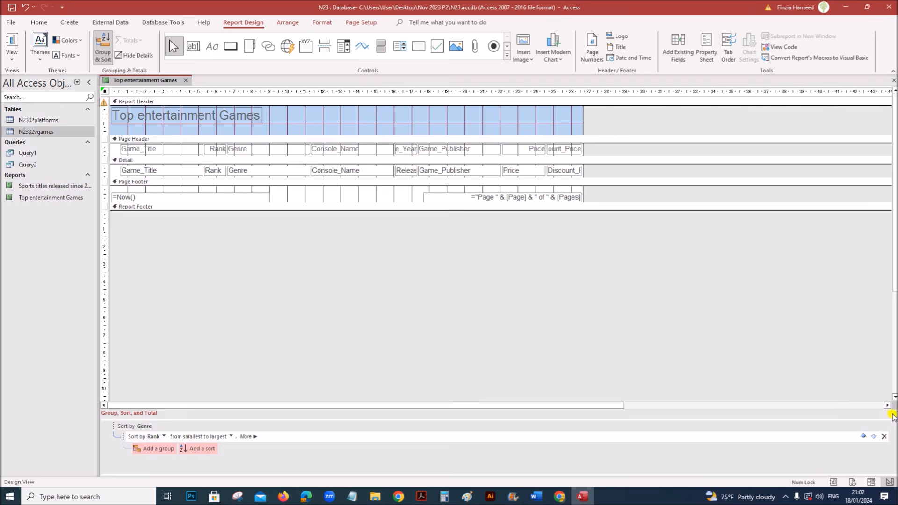
click(891, 415)
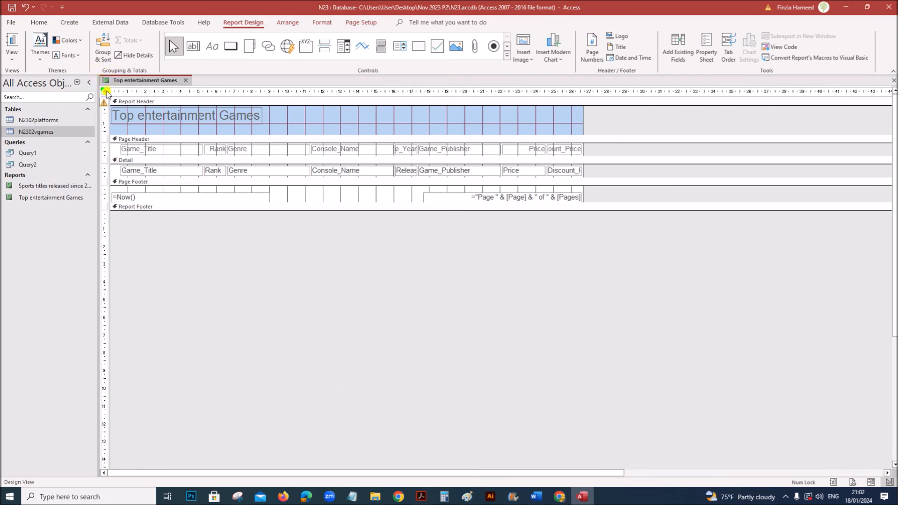
click(421, 496)
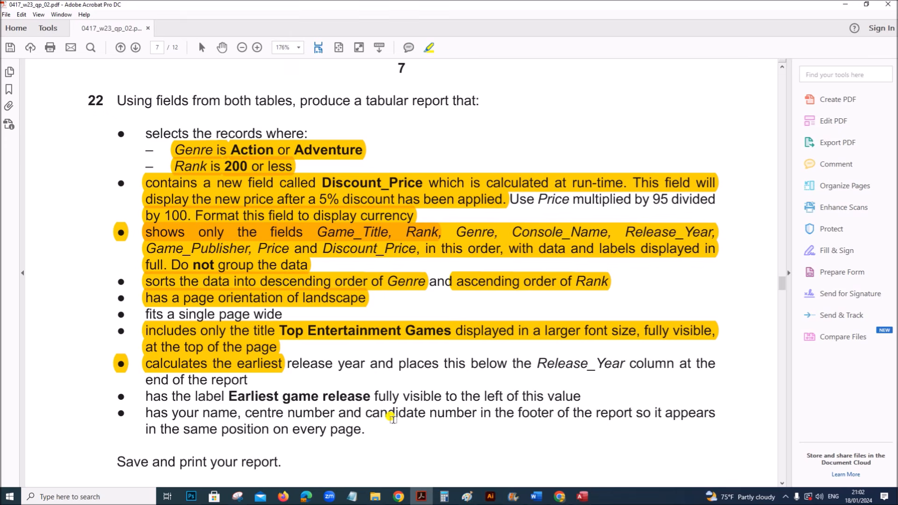
- Highlight 'release year and places this below the Release_Year column at the end of the report'
scroll(392, 418, down, 3)
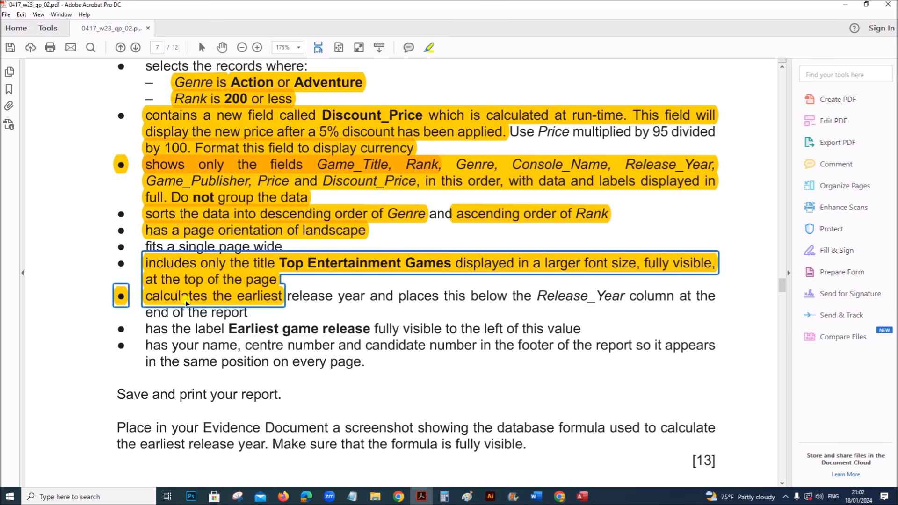
drag(287, 296, 248, 310)
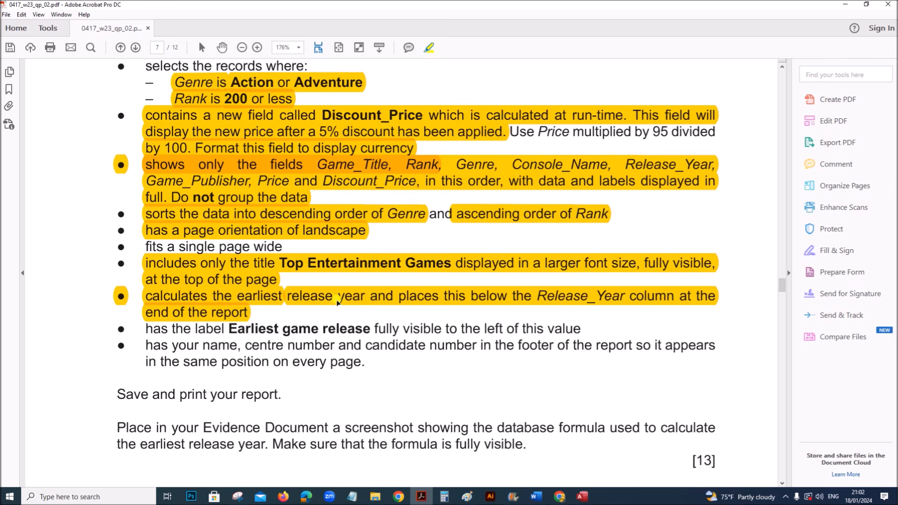
click(580, 498)
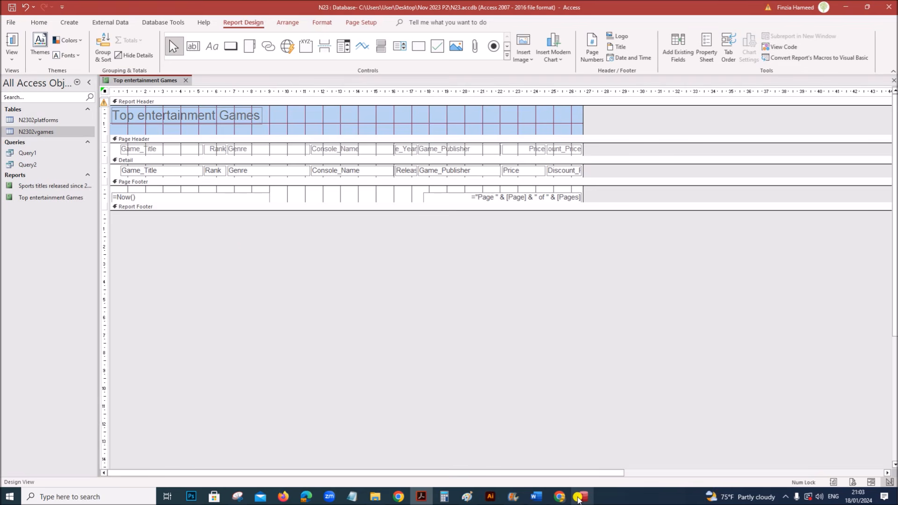
right_click(141, 82)
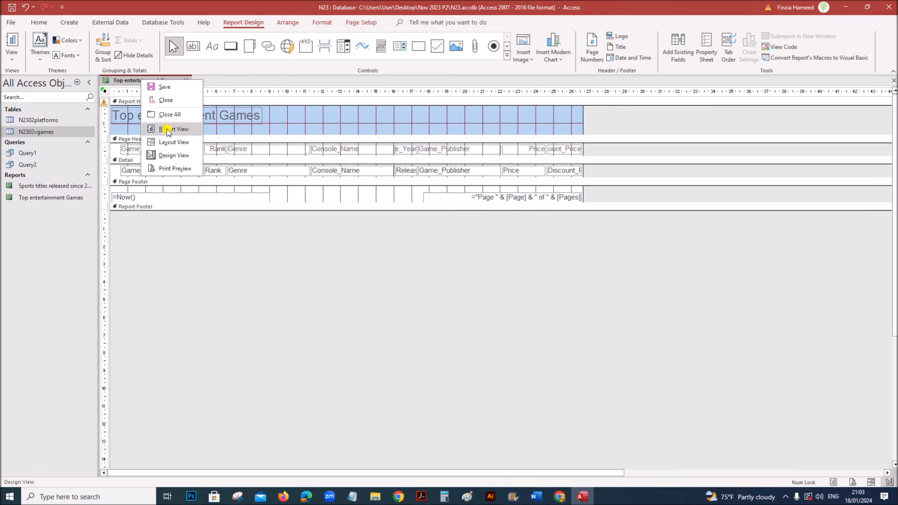
click(173, 142)
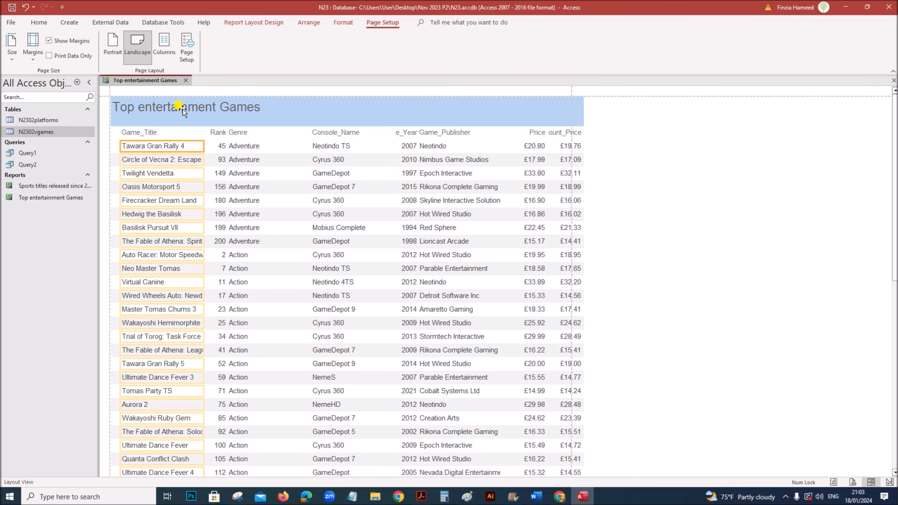
right_click(129, 83)
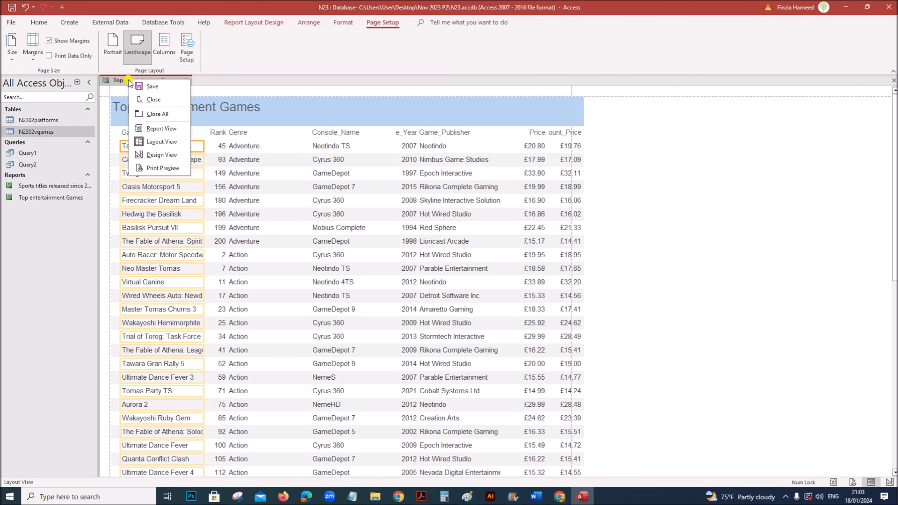
click(151, 154)
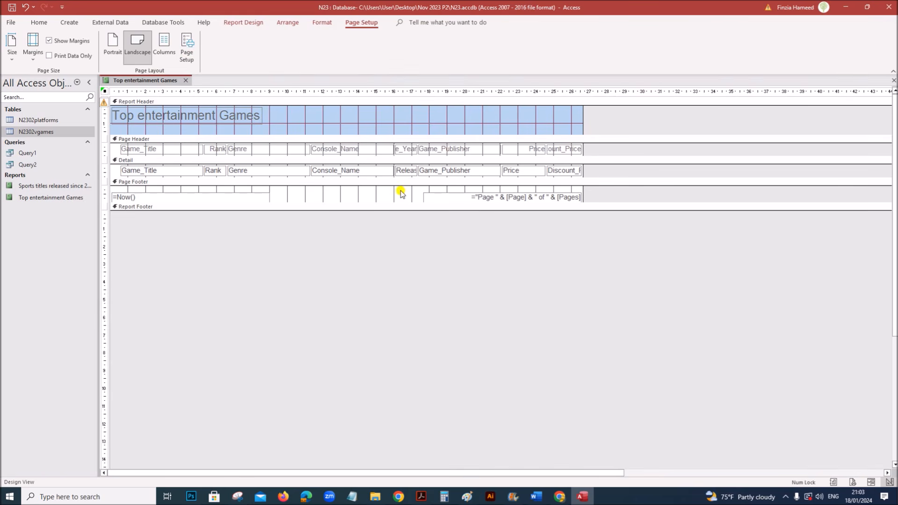
click(406, 169)
click(242, 22)
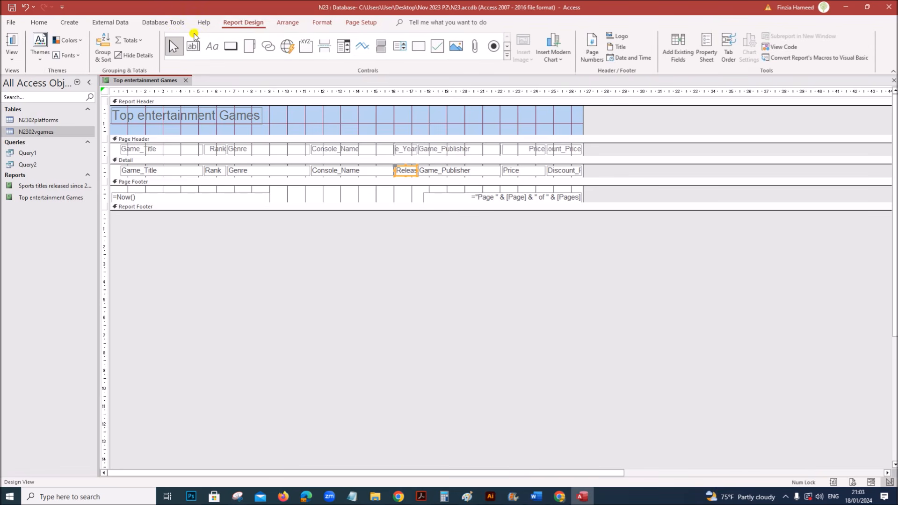
click(132, 40)
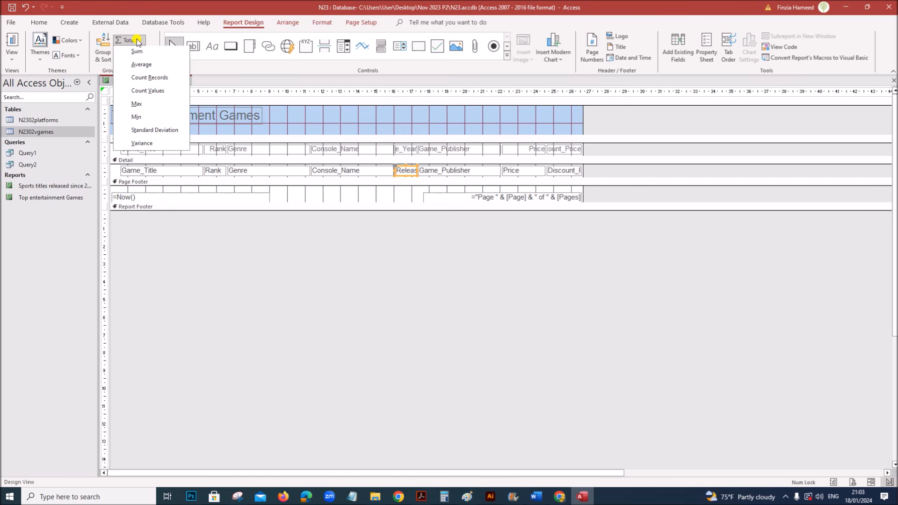
- Add a Min total under Release_Year in a taller report footer and confirm in Layout View that it shows 1991
click(141, 120)
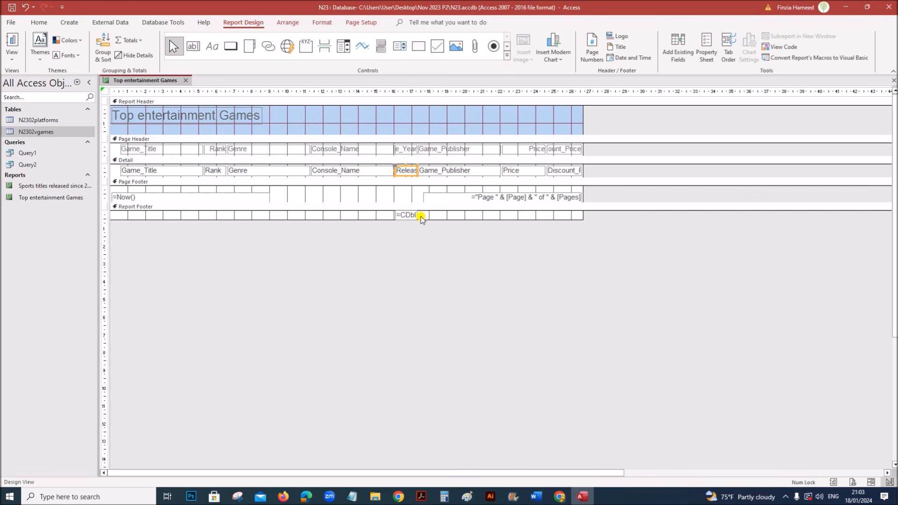
drag(191, 220, 187, 231)
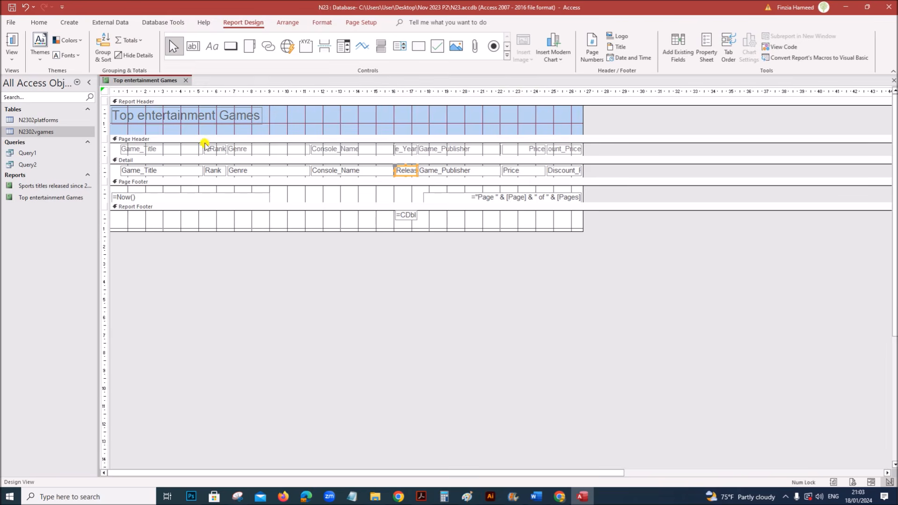
right_click(136, 81)
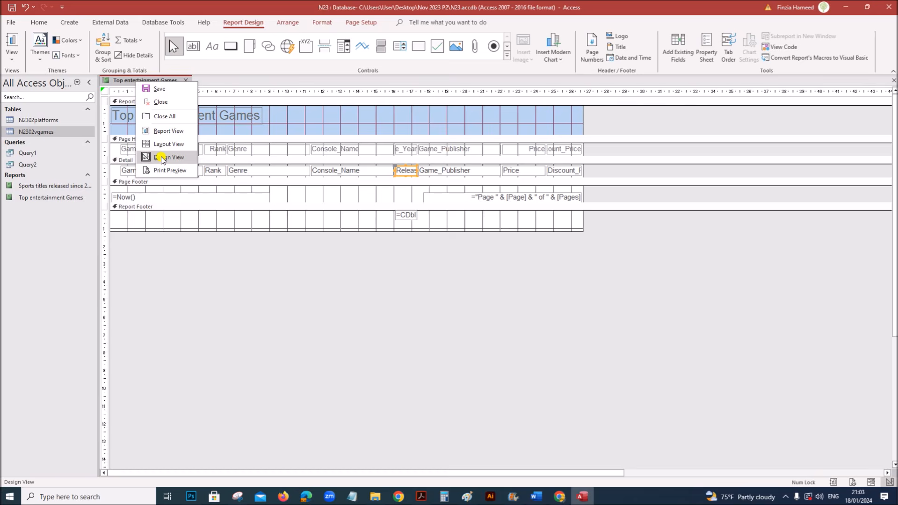
click(169, 144)
scroll(421, 365, down, 2)
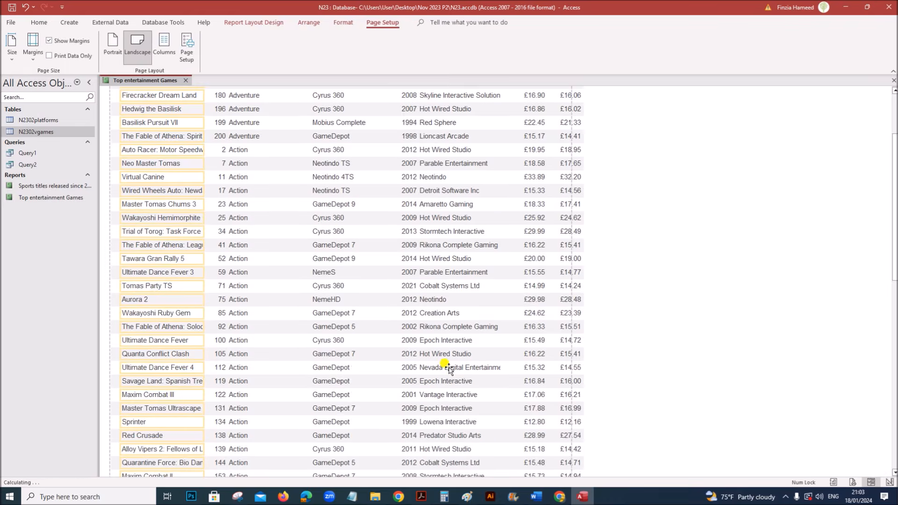
scroll(448, 369, down, 4)
click(413, 431)
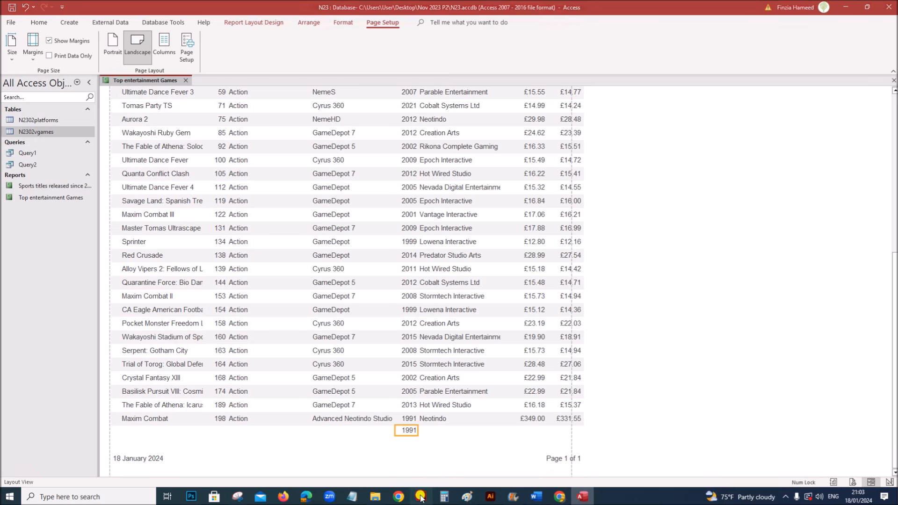
- Check the exam PDF for the required wording 'Earliest game release', then return the report to Design View
click(421, 497)
scroll(337, 367, down, 2)
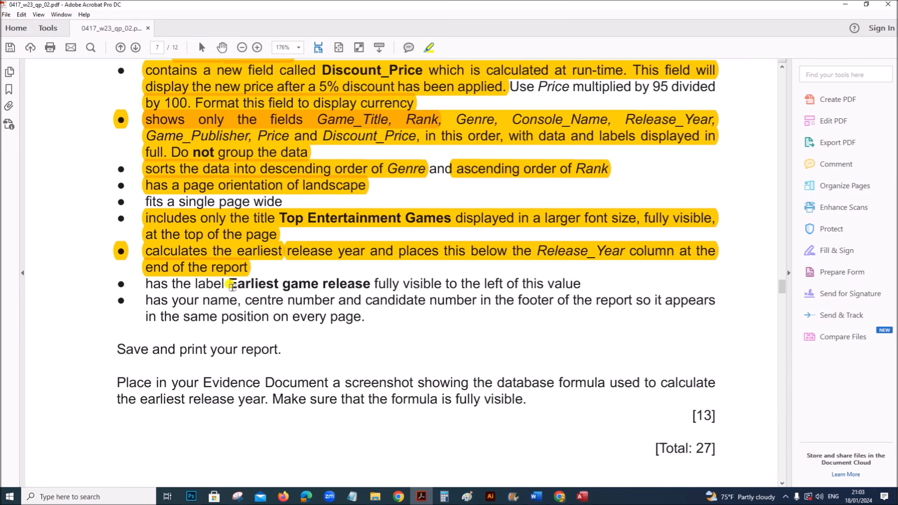
drag(229, 284, 569, 285)
click(582, 496)
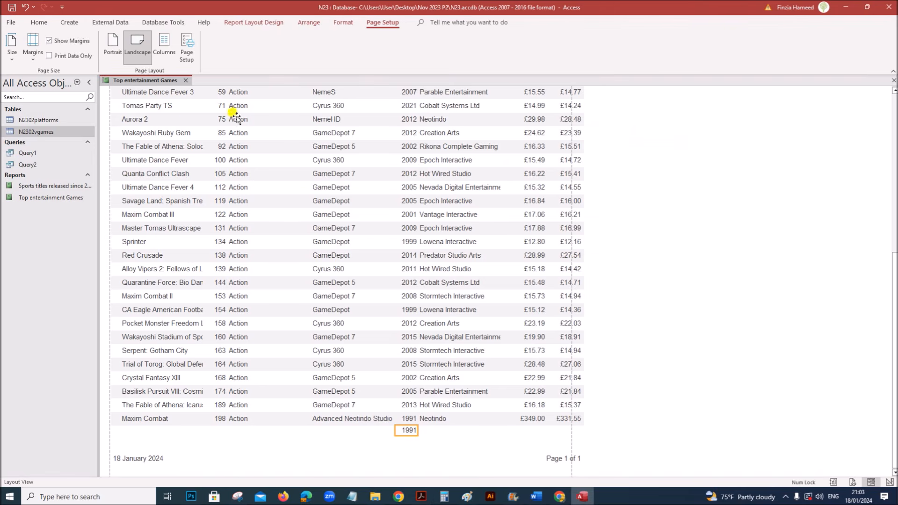
right_click(154, 81)
click(185, 156)
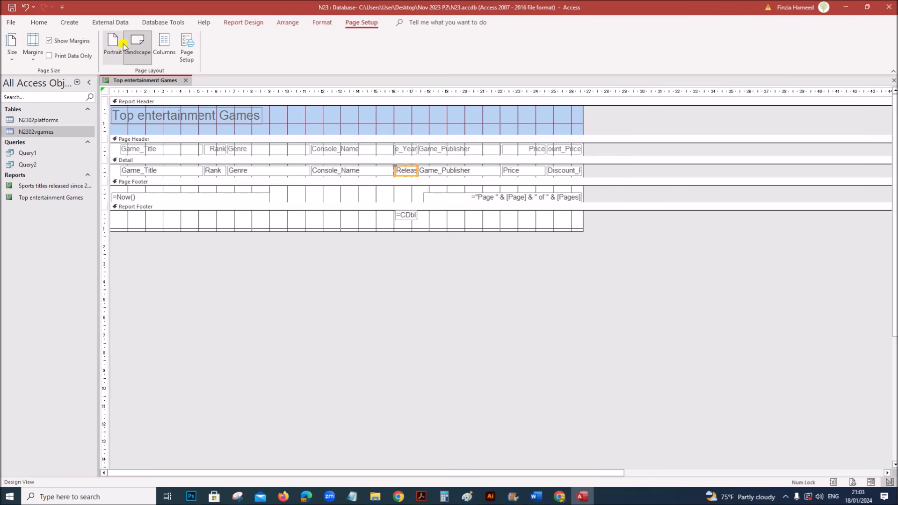
- Widen the =CDbl(Min(...)) earliest-year text box in the report footer
click(239, 23)
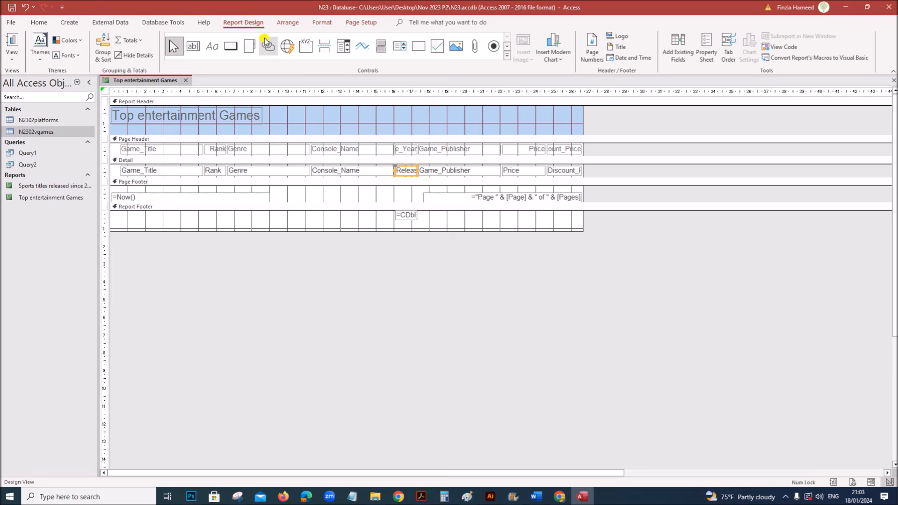
click(212, 47)
drag(293, 211, 384, 226)
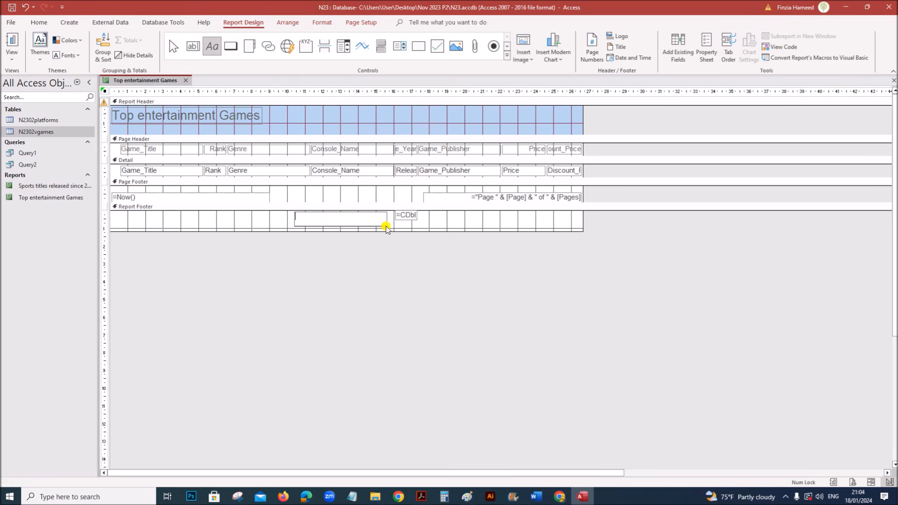
click(403, 215)
drag(418, 214, 447, 215)
click(329, 213)
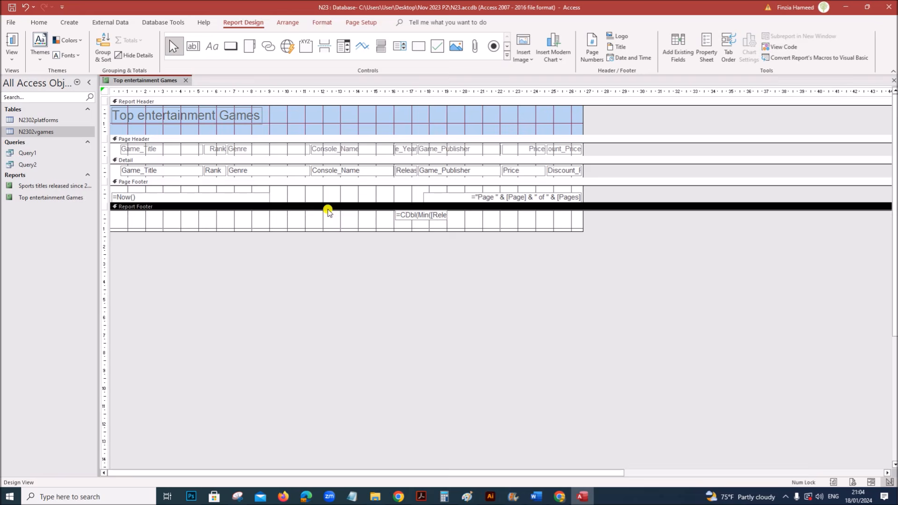
- Draw the 'Earliest game release' label left of the formula, checking the wording against the exam PDF
click(212, 46)
drag(301, 211, 381, 228)
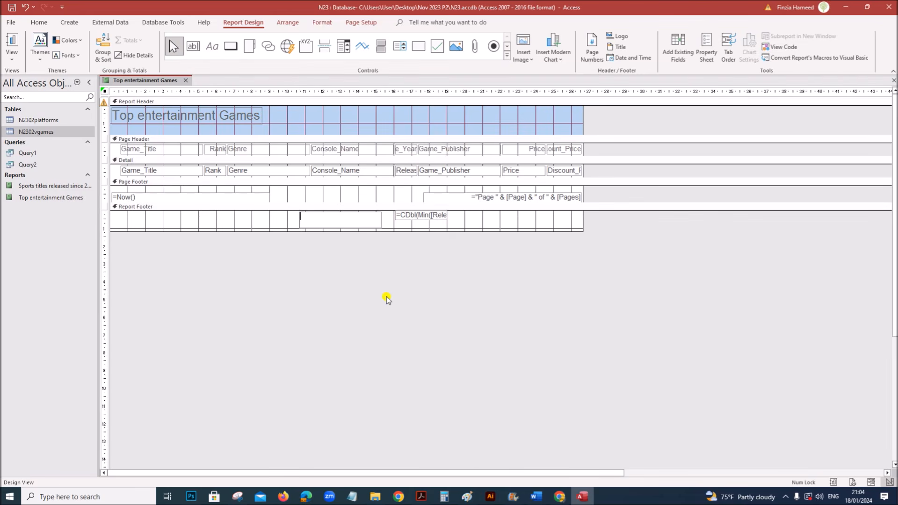
click(421, 497)
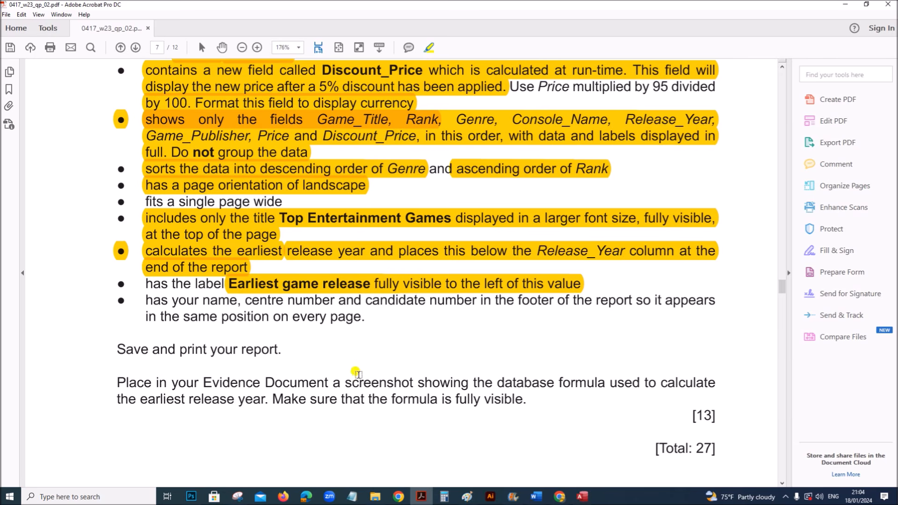
click(583, 496)
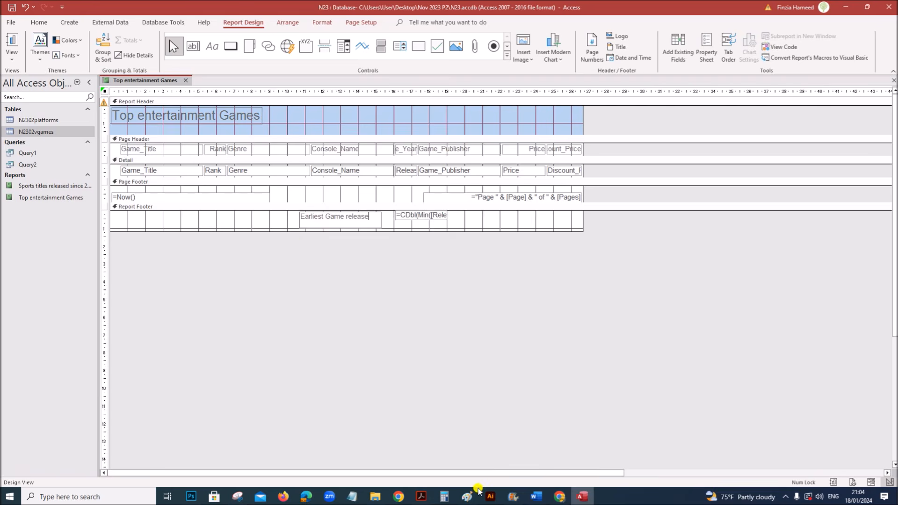
click(421, 497)
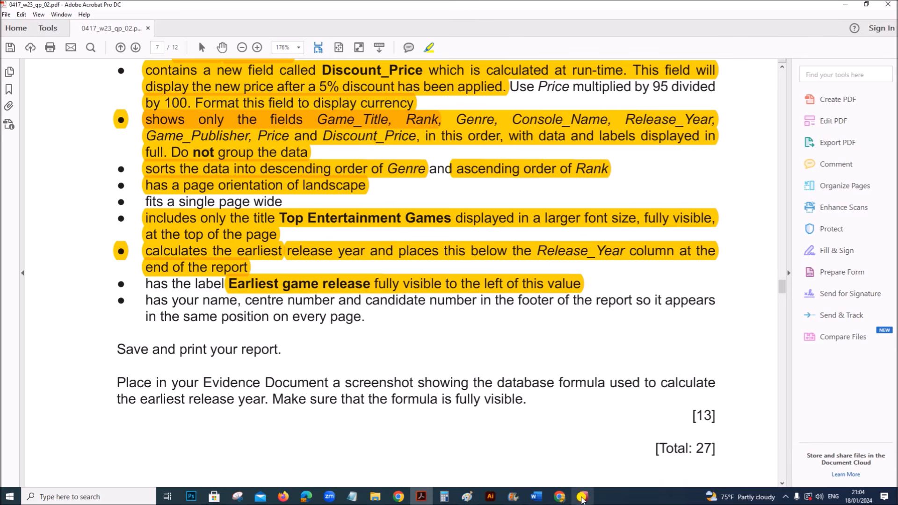
click(583, 497)
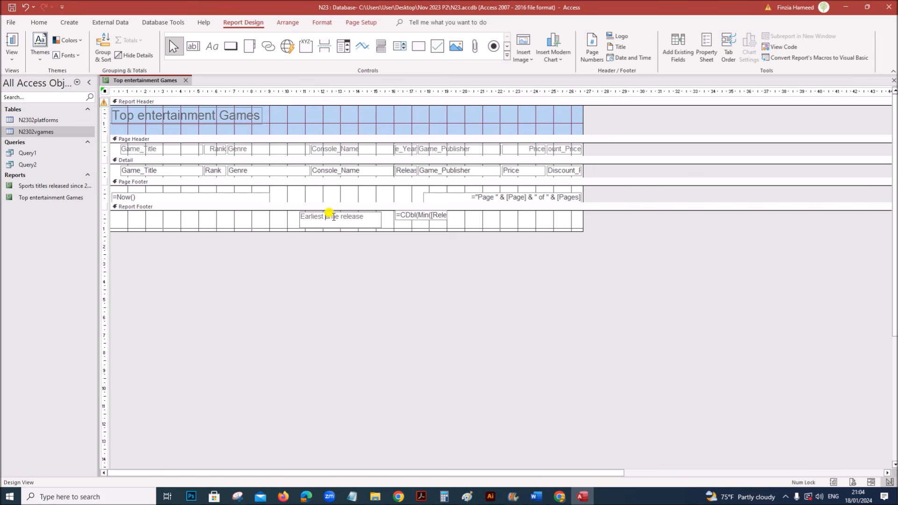
click(250, 194)
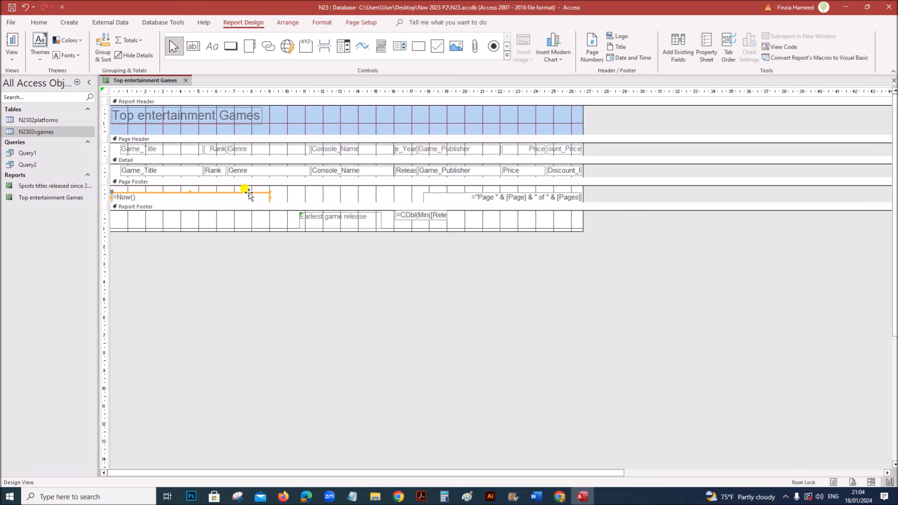
- Delete the =Now() date and page-number boxes and draw a candidate-details label in the page footer
key(Delete)
click(452, 196)
key(Delete)
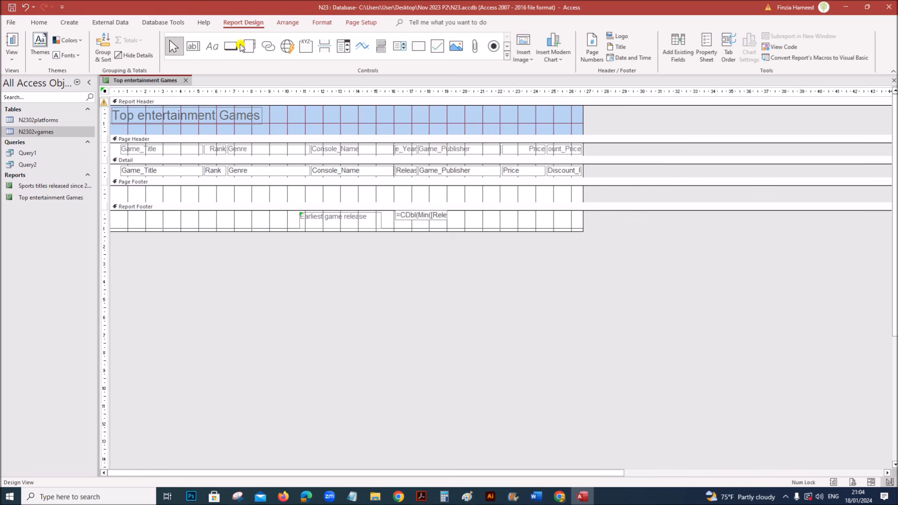
click(211, 46)
drag(112, 189, 194, 202)
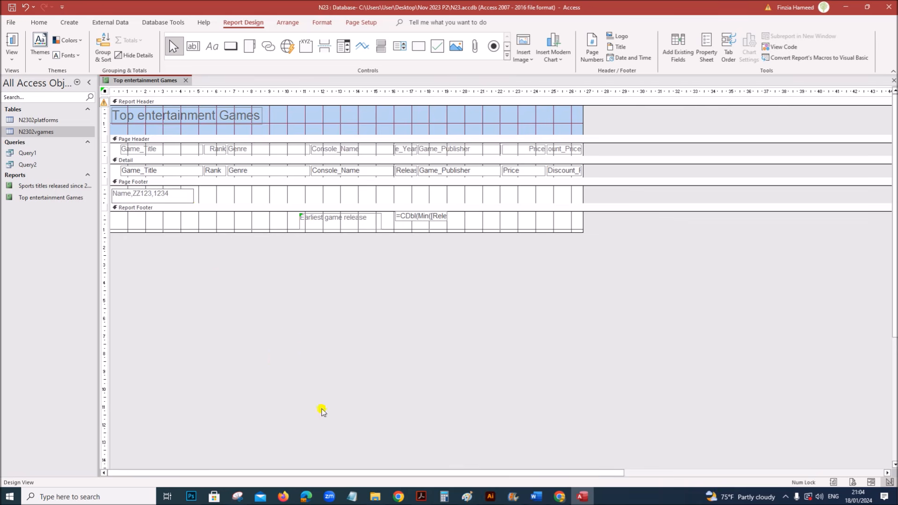
- Highlight the footer and single-page-wide requirements as done in the exam PDF
click(420, 496)
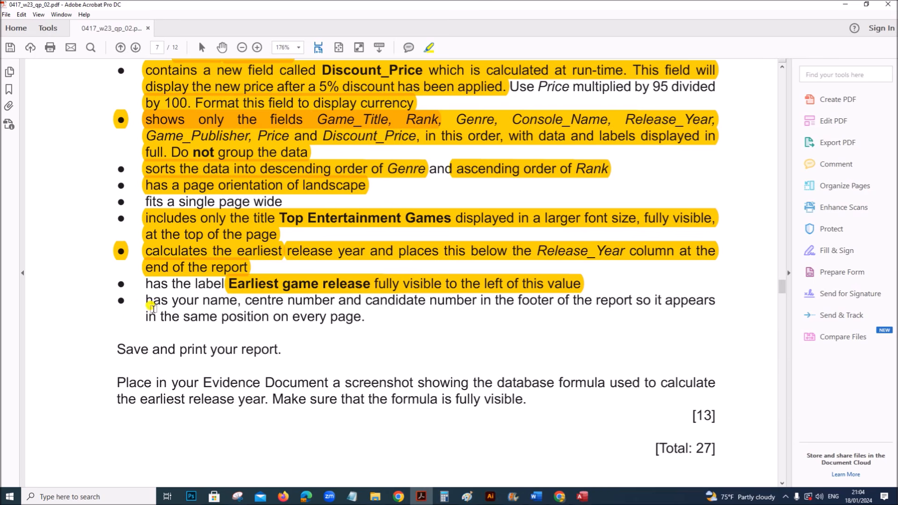
drag(152, 308, 357, 321)
scroll(311, 367, up, 5)
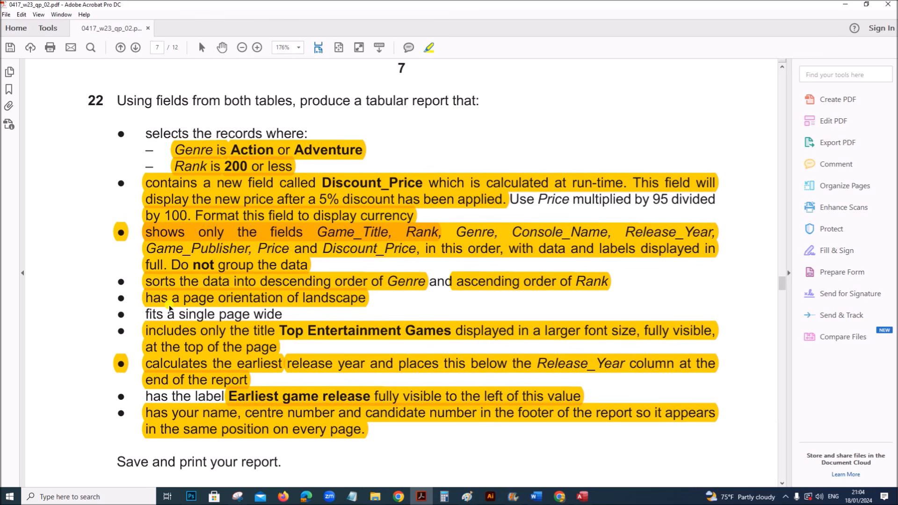
drag(146, 313, 283, 315)
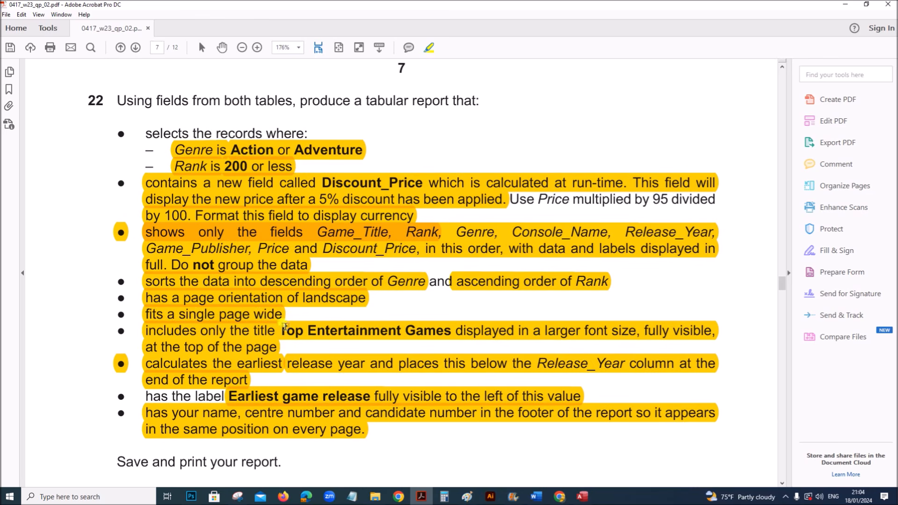
click(583, 496)
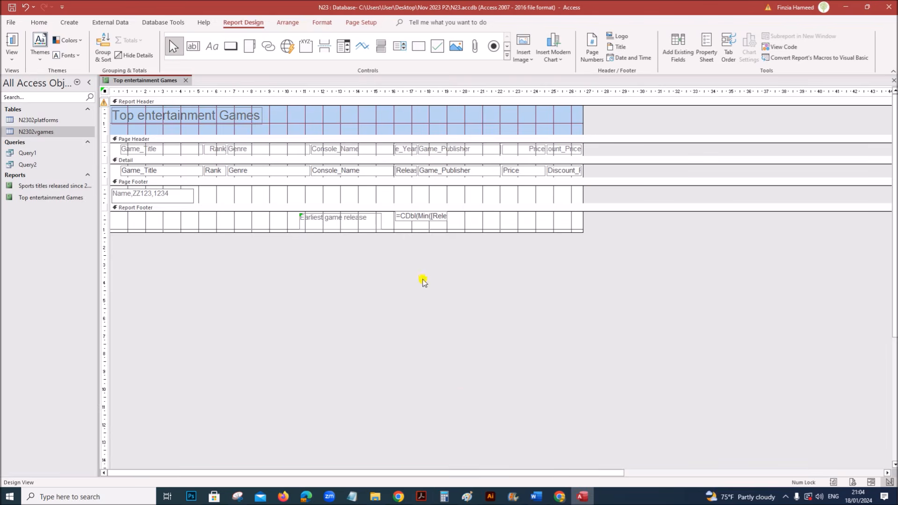
- In Layout View, nudge Game_Title left, narrow the Genre column and shift Rank right toward it
right_click(152, 80)
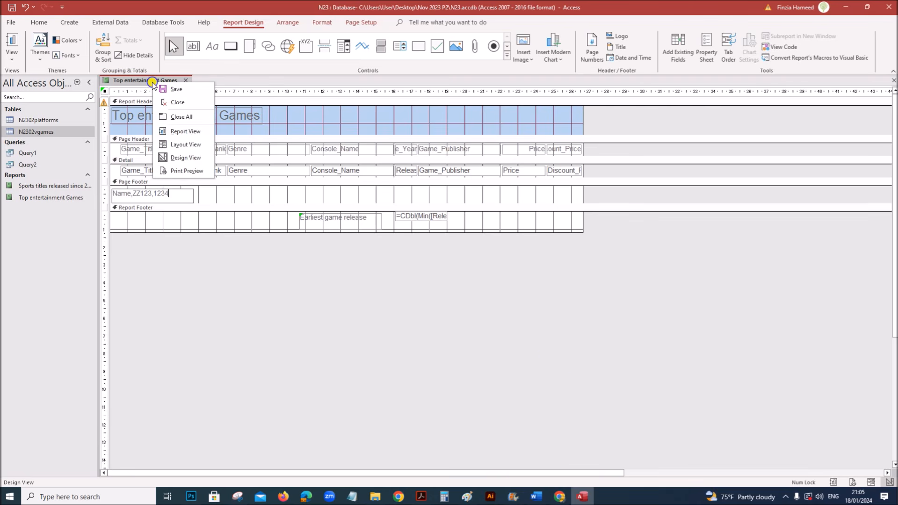
click(178, 144)
click(123, 133)
shift+click(133, 147)
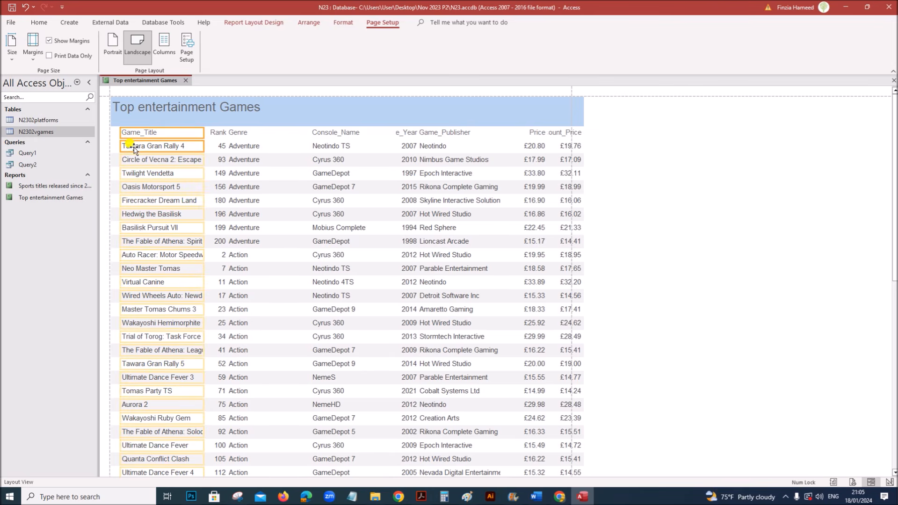
key(Left)
key(Left)
key(Left)
key(Left)
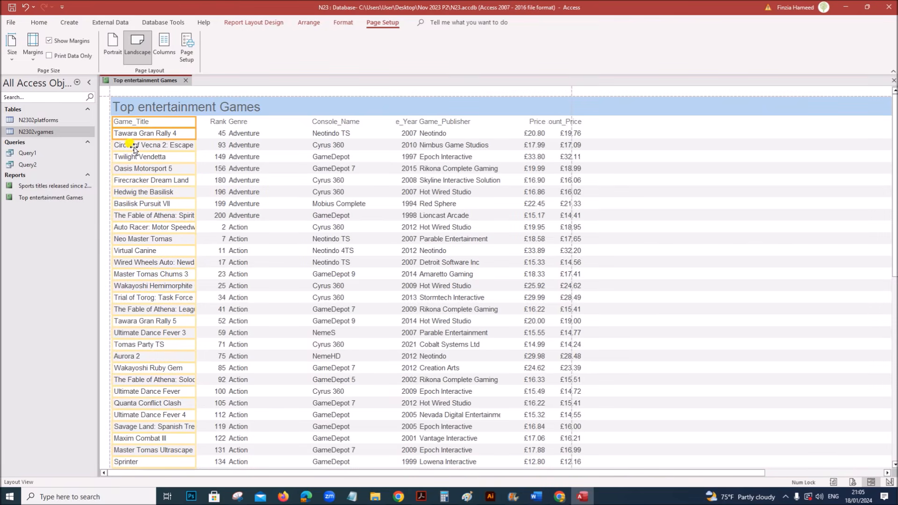
click(246, 122)
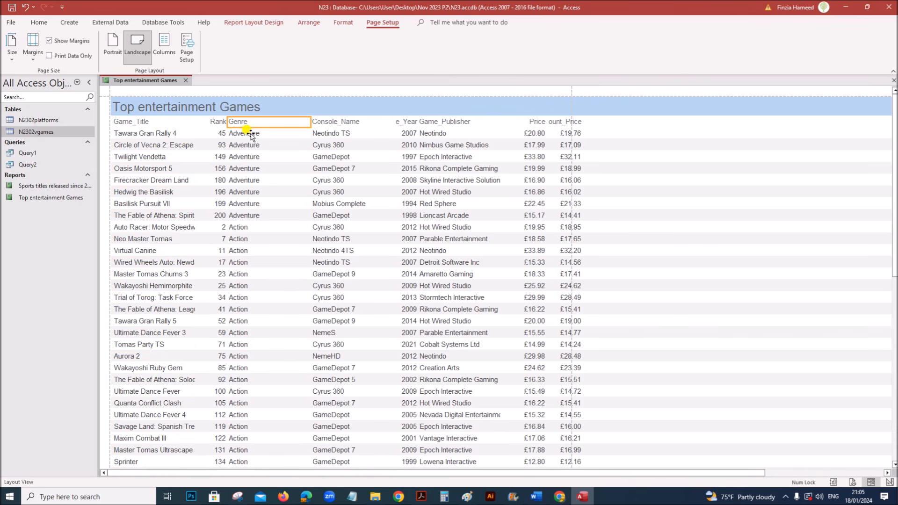
click(243, 133)
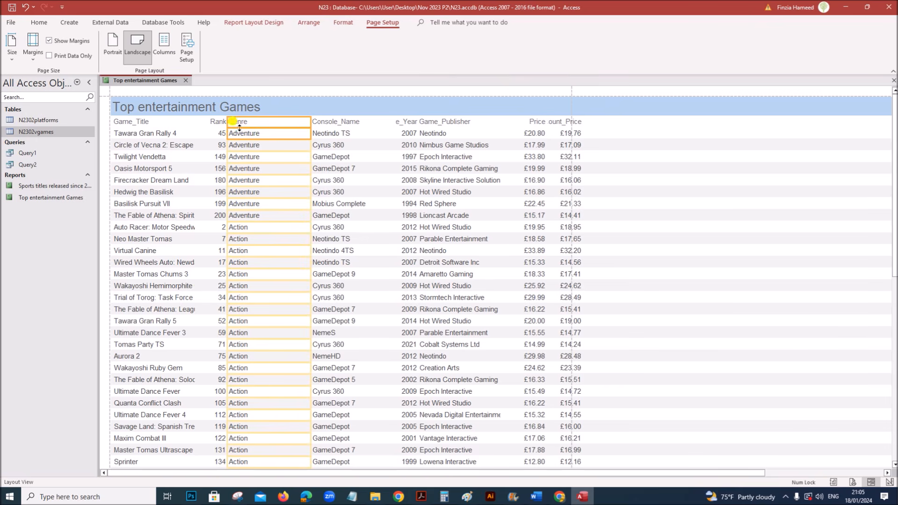
drag(227, 123, 261, 121)
click(216, 122)
click(220, 135)
key(Right)
key(Right)
key(Right)
key(Right)
key(Right)
key(Right)
key(Right)
key(Right)
key(Right)
key(Right)
key(Right)
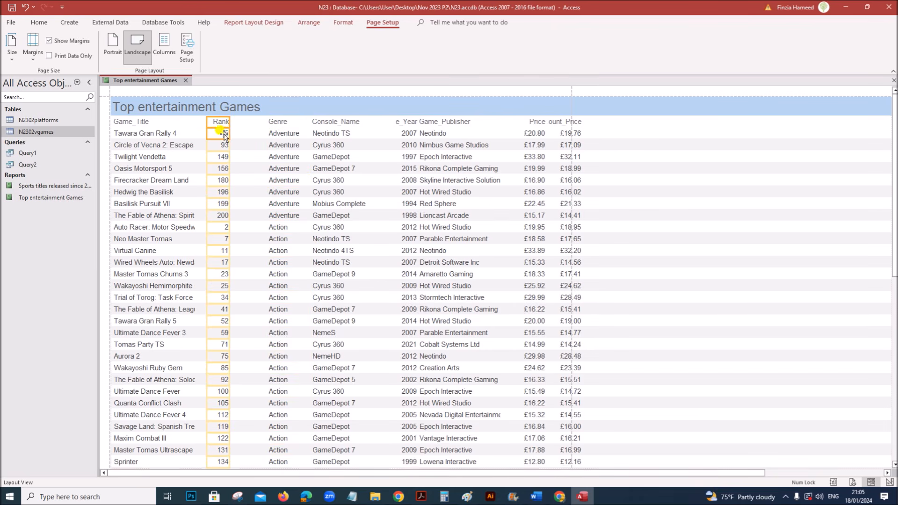
key(Right)
key(Right)
key(Right)
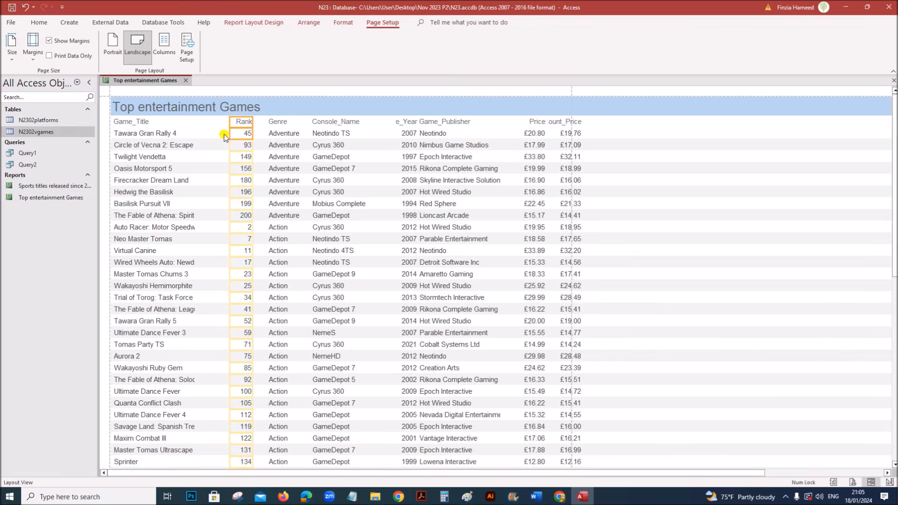
- Widen Game_Title so 'League of Legends' shows in full, moving Rank further right
click(145, 133)
drag(195, 136, 231, 145)
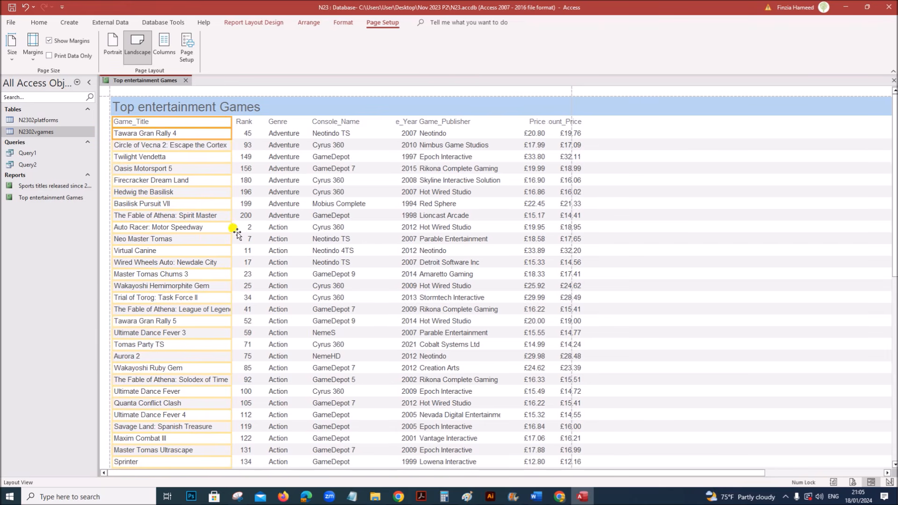
click(244, 124)
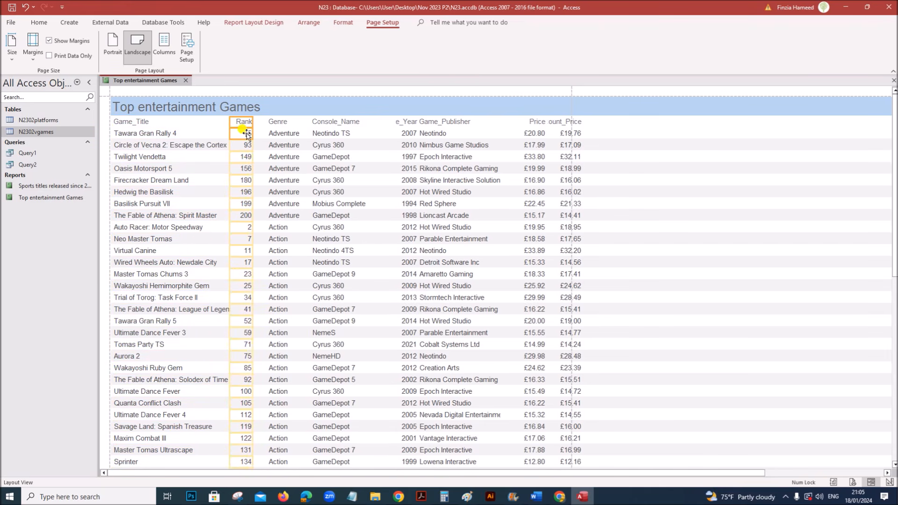
key(Right)
key(Right)
key(Right)
key(Right)
key(Right)
key(Right)
key(Right)
key(Right)
key(Right)
key(Right)
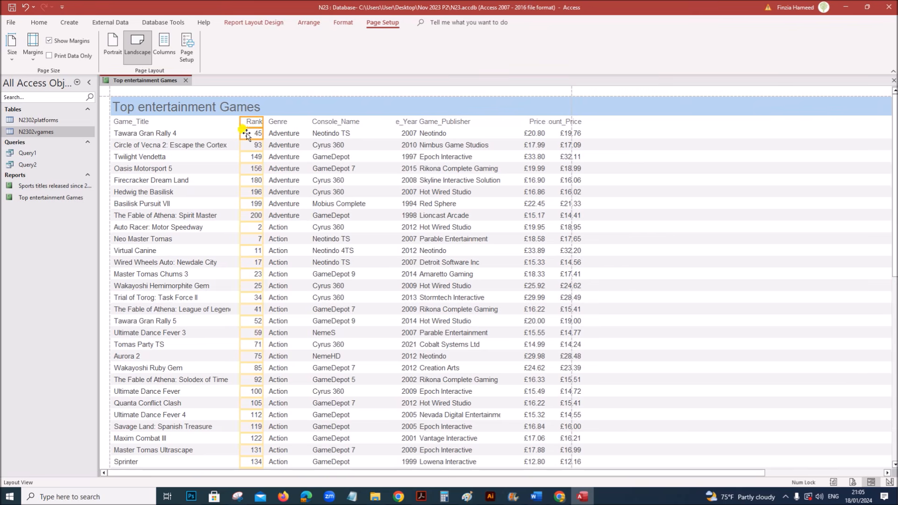
key(Right)
key(Right)
click(195, 308)
click(149, 122)
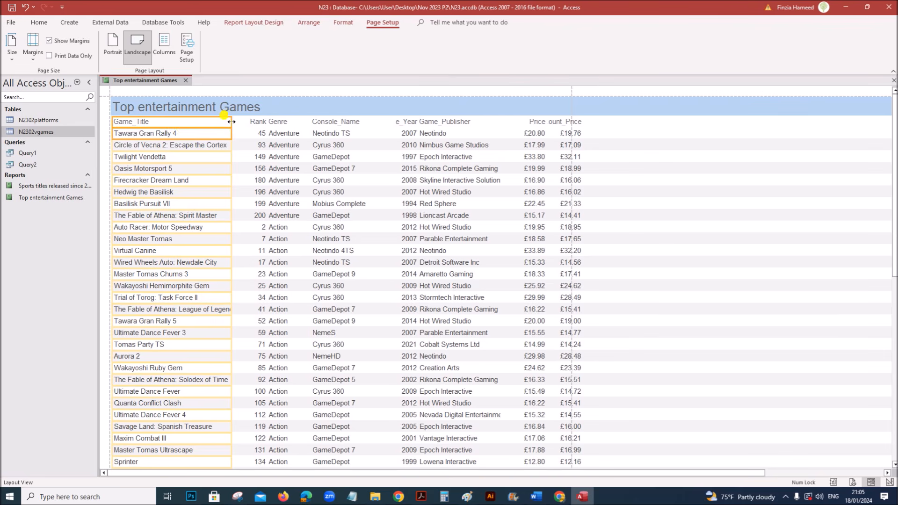
drag(230, 120, 240, 127)
scroll(256, 234, down, 6)
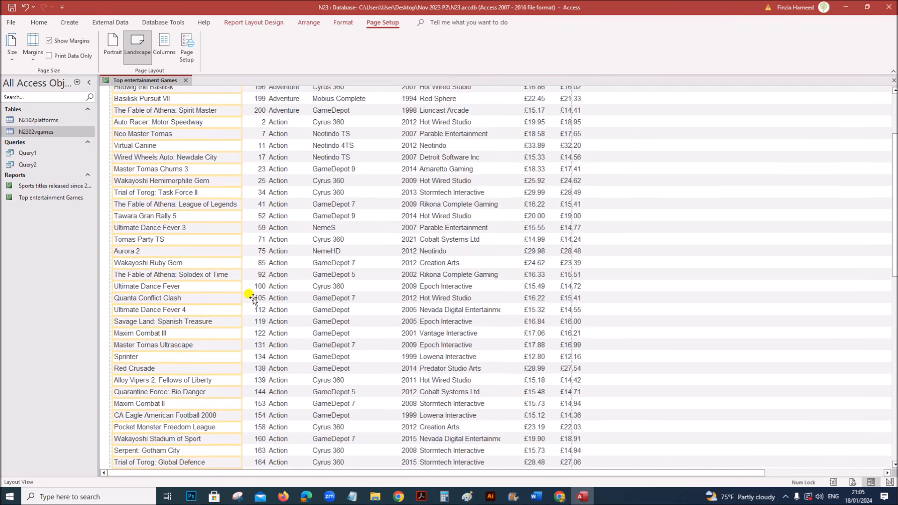
scroll(256, 284, up, 3)
scroll(256, 284, up, 3)
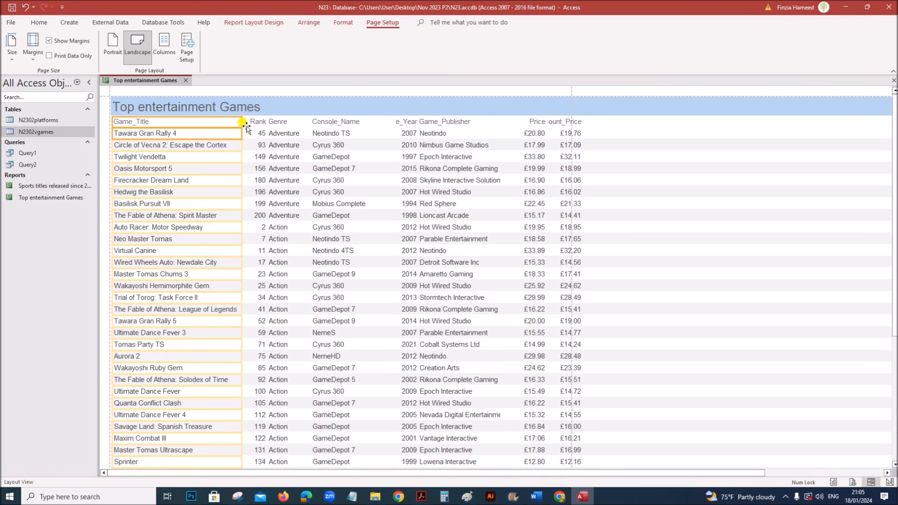
- Nudge Rank and Genre left and resize Console_Name to fit the longer console names
click(260, 134)
drag(260, 136, 259, 136)
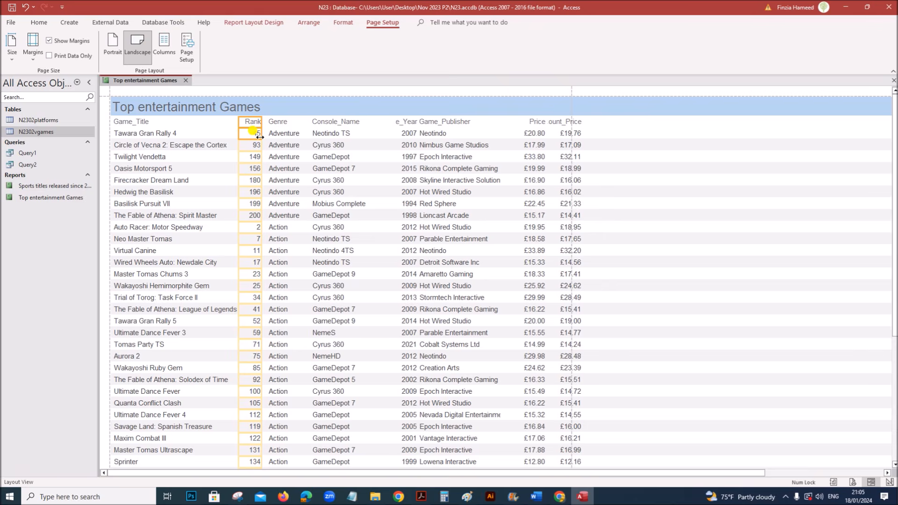
click(279, 122)
click(284, 132)
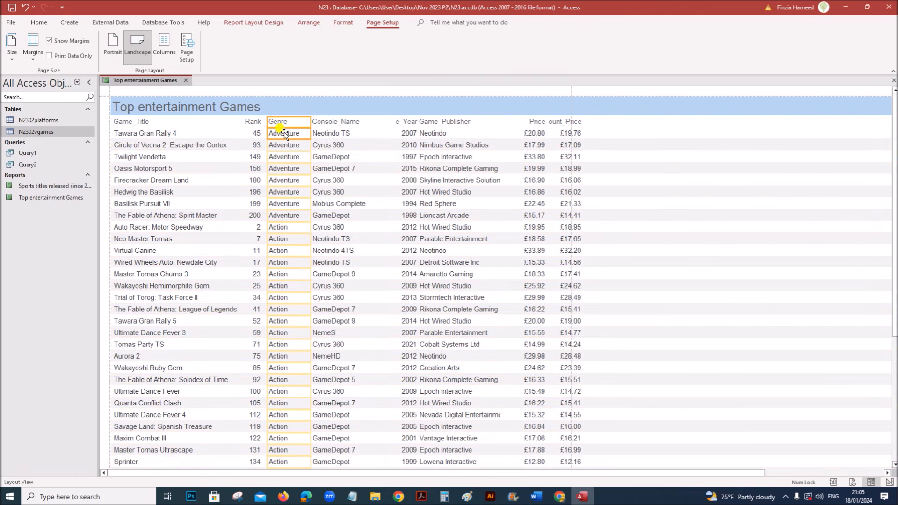
key(Left)
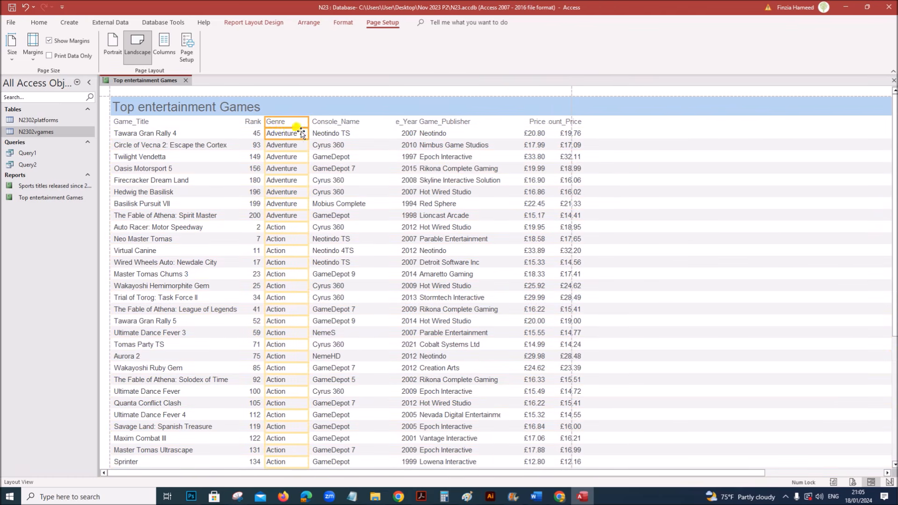
click(323, 124)
click(322, 133)
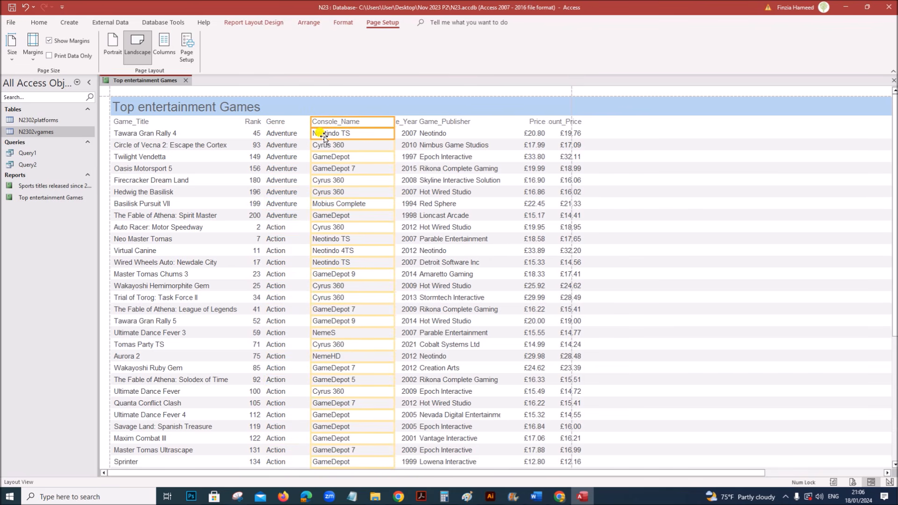
drag(395, 123, 367, 128)
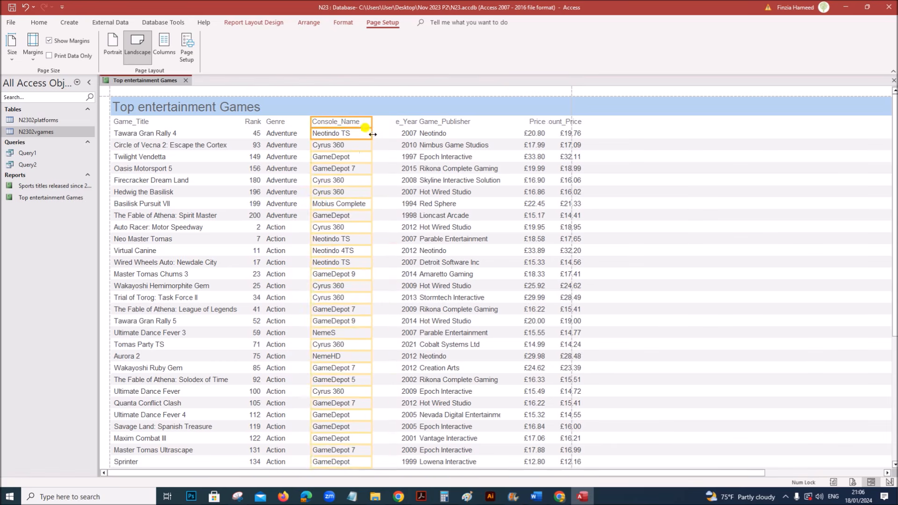
scroll(380, 387, down, 5)
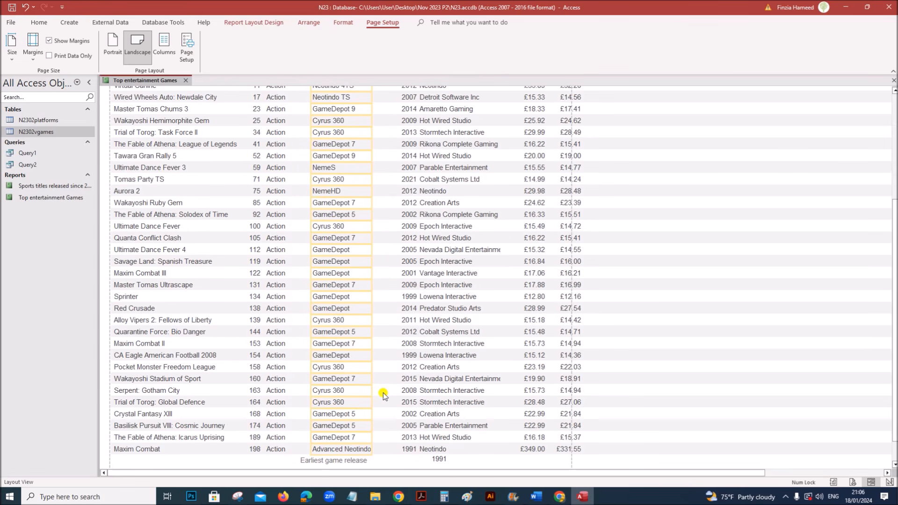
drag(371, 413, 396, 425)
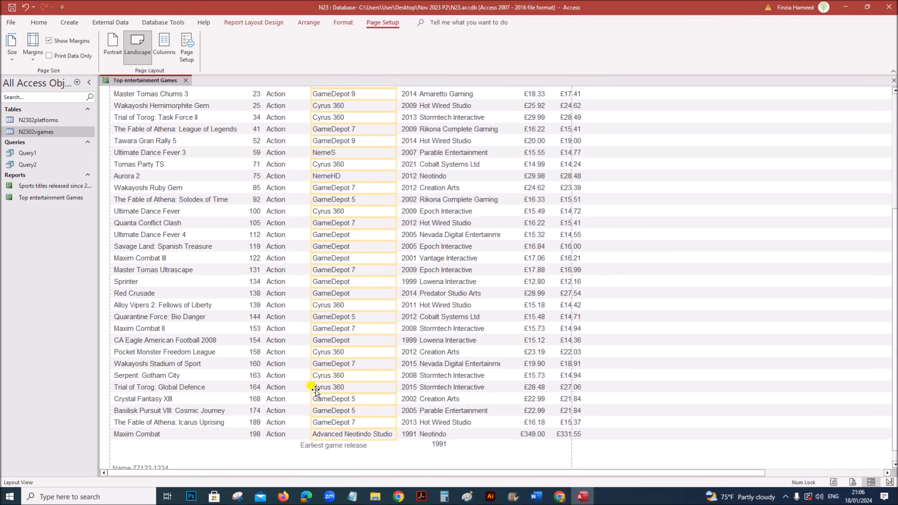
scroll(452, 323, up, 5)
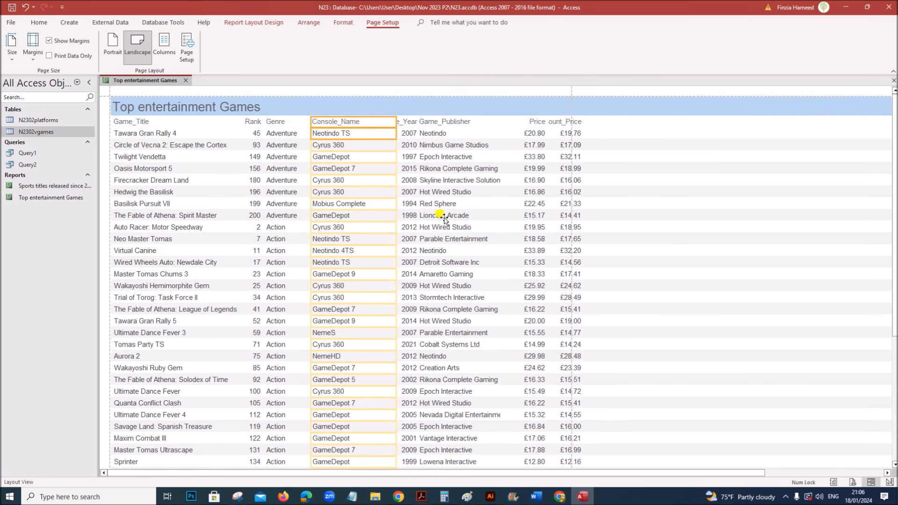
- Widen Game_Publisher so long publisher names fit, and narrow the Price column
click(453, 121)
click(456, 133)
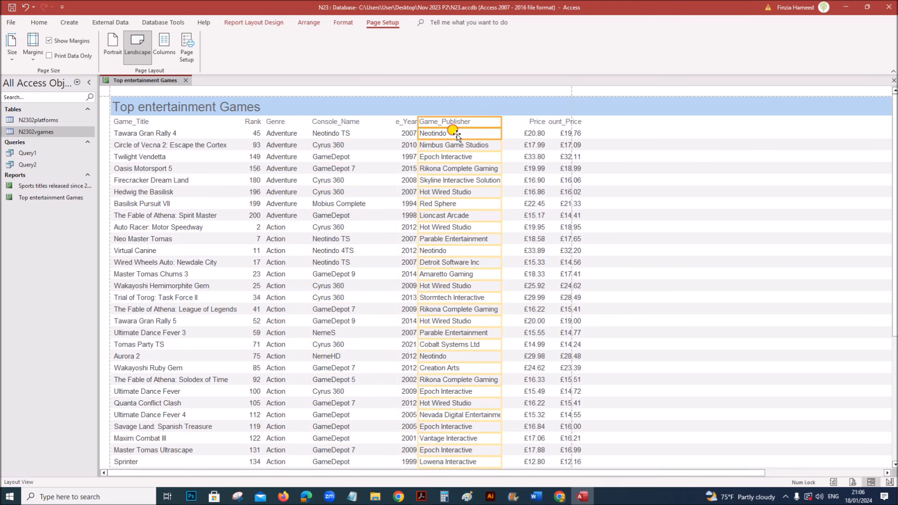
drag(501, 123, 520, 125)
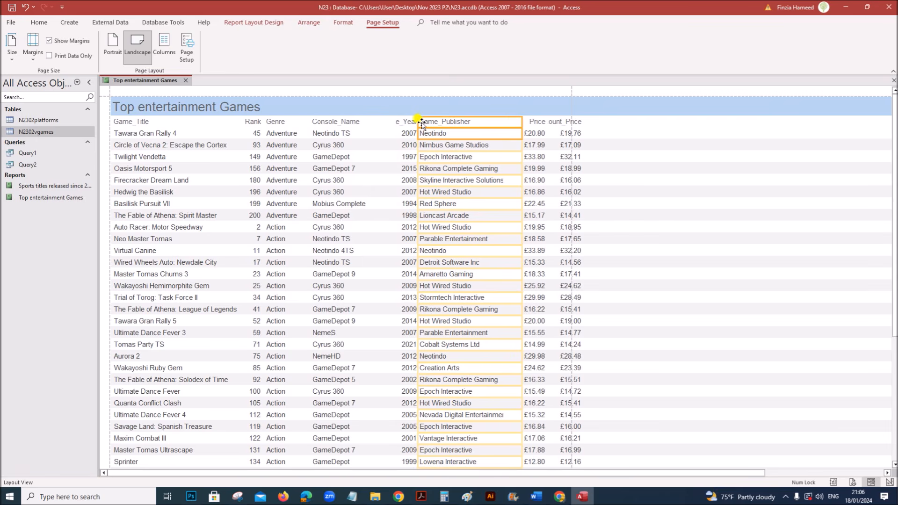
drag(417, 122, 430, 125)
click(508, 416)
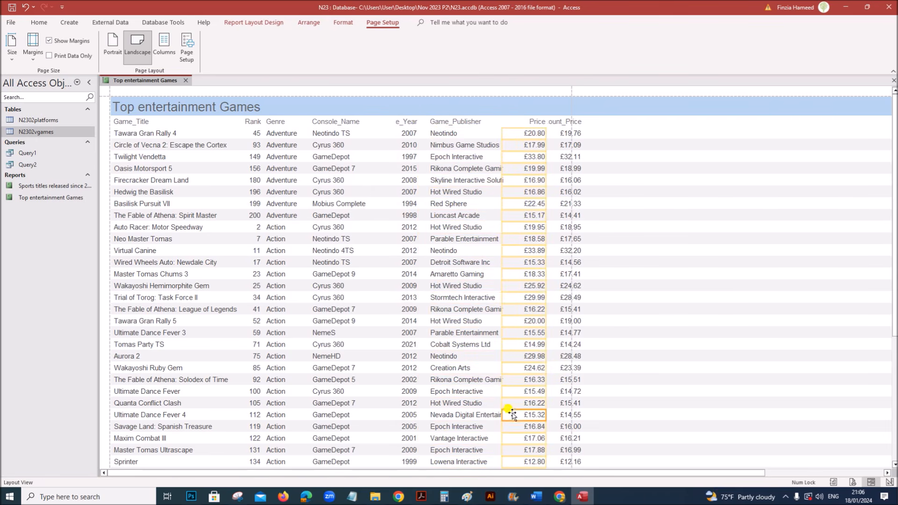
drag(503, 416, 512, 416)
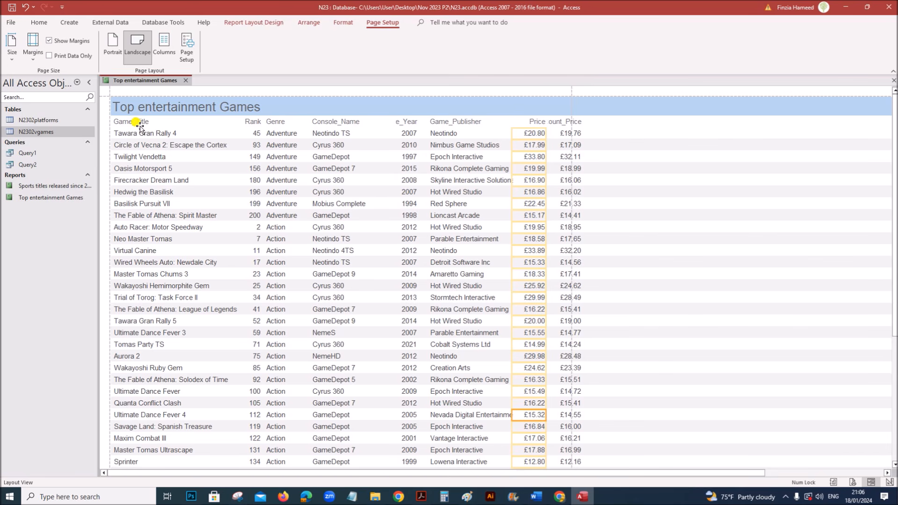
key(ctrl+a)
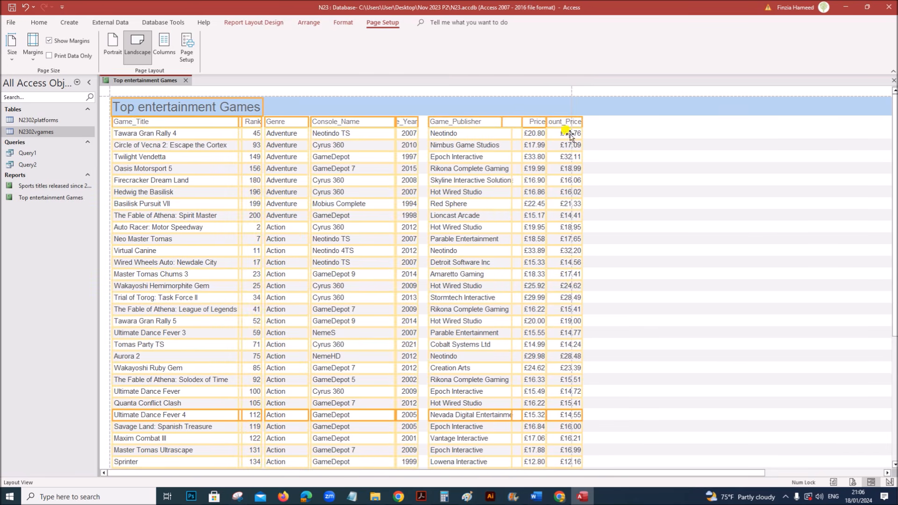
- Set the font size of all report controls to 10
click(30, 25)
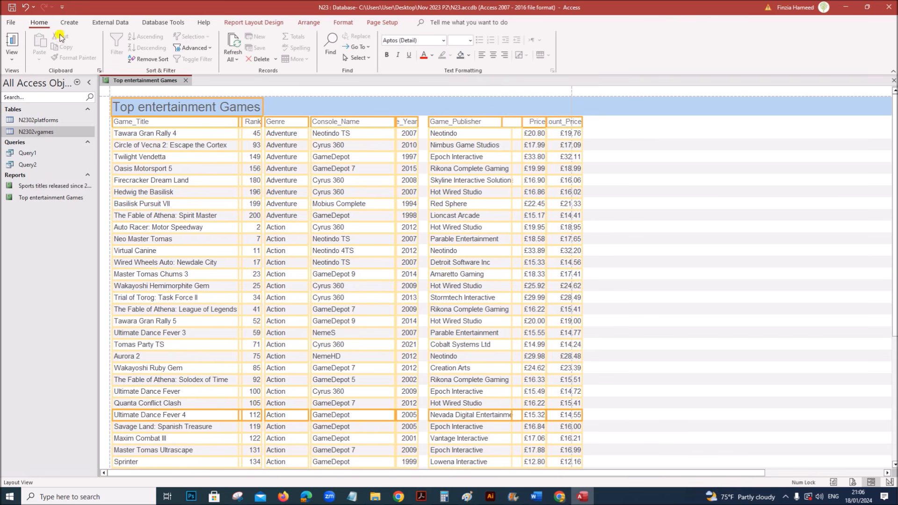
click(469, 40)
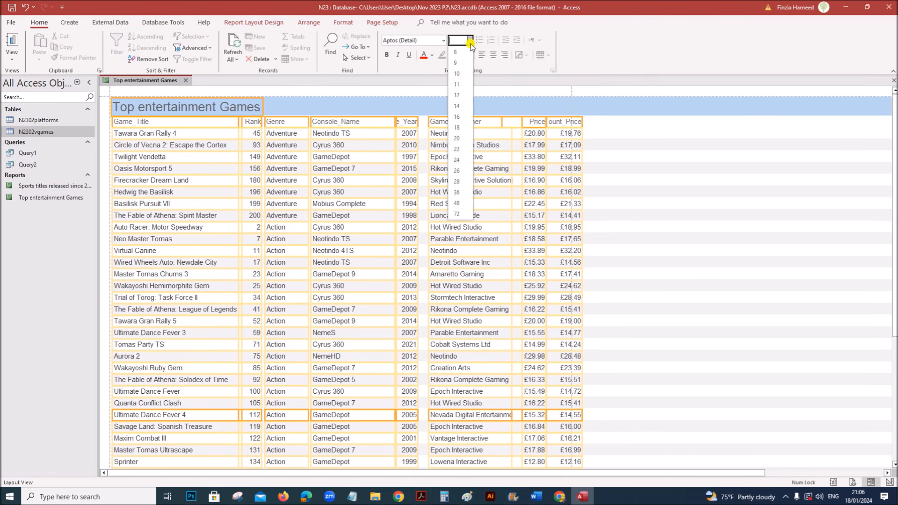
click(458, 96)
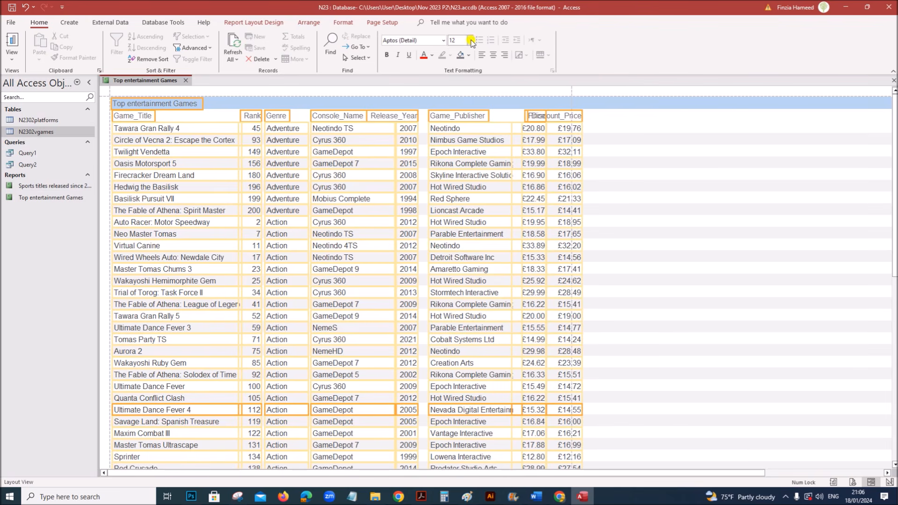
click(470, 41)
click(467, 85)
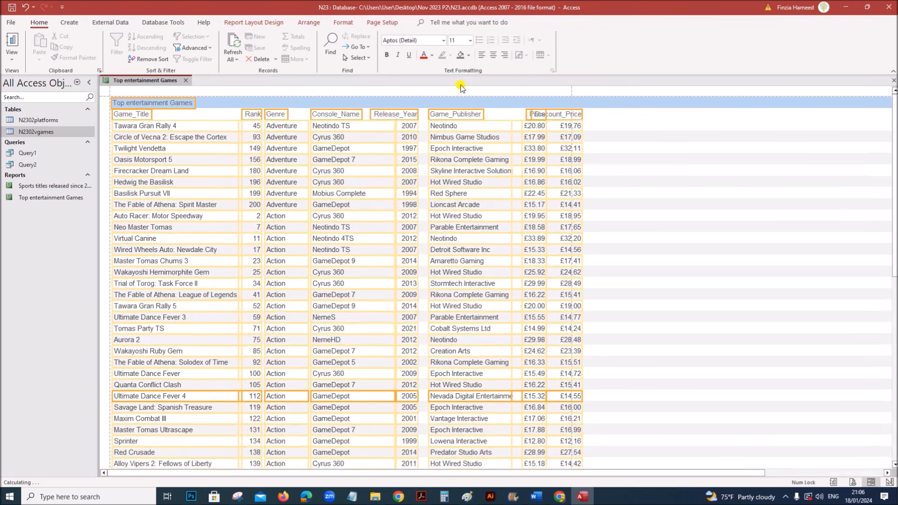
click(470, 40)
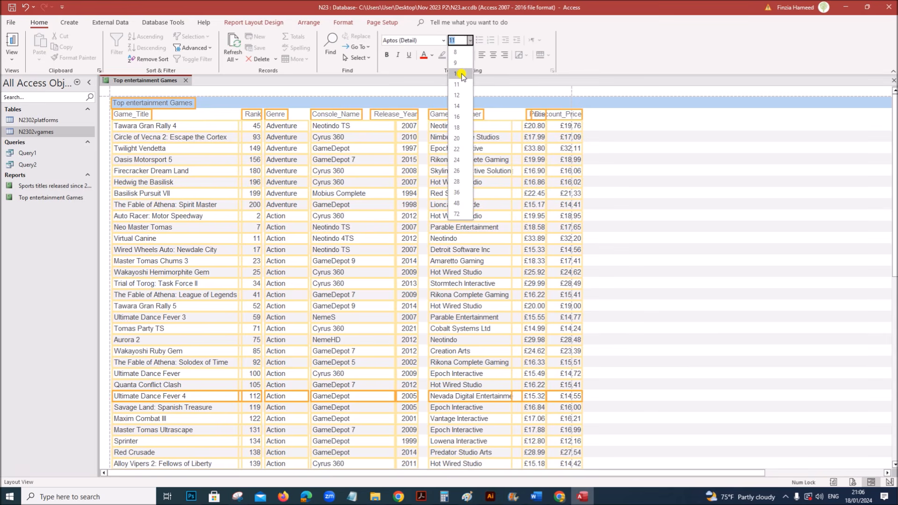
click(463, 77)
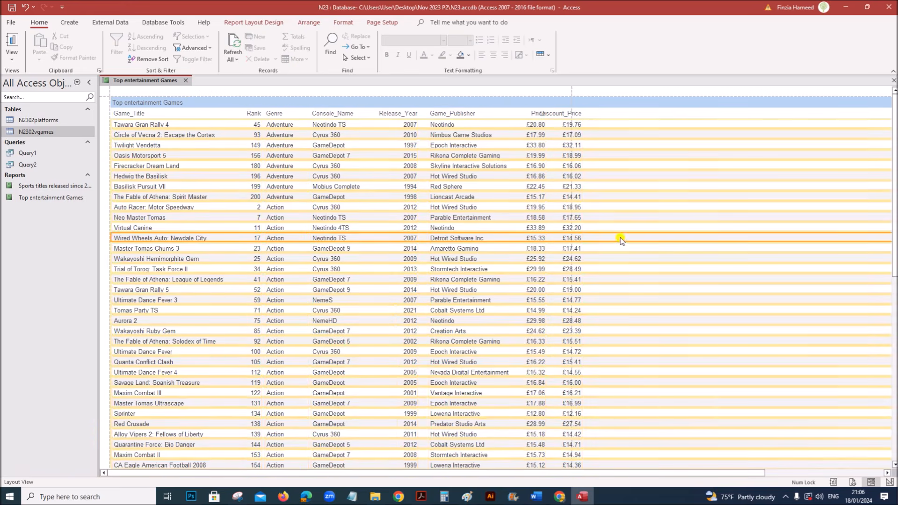
- Enlarge the report title font to size 22
click(244, 185)
click(139, 105)
click(470, 40)
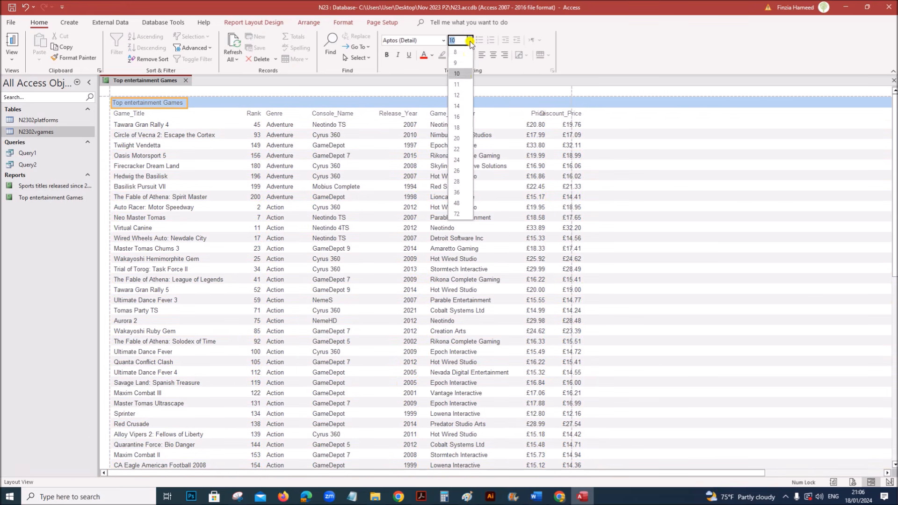
click(462, 106)
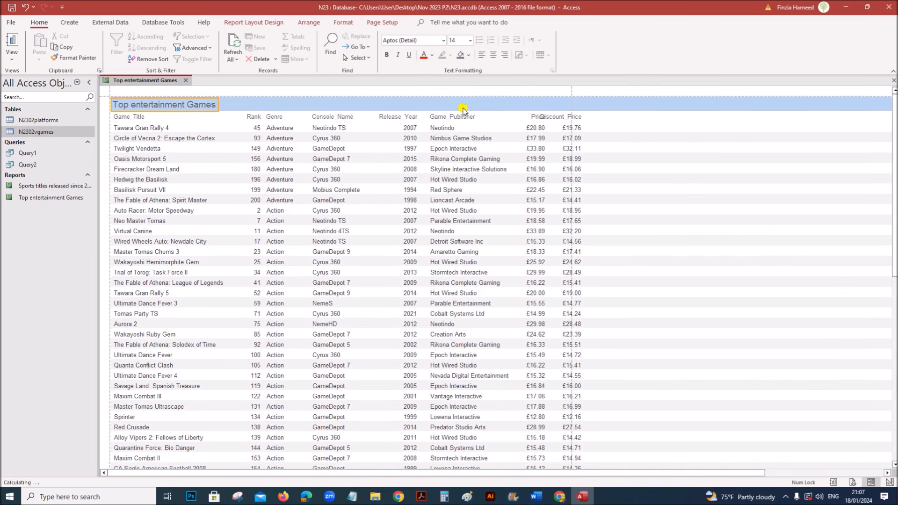
click(470, 40)
click(456, 149)
click(327, 278)
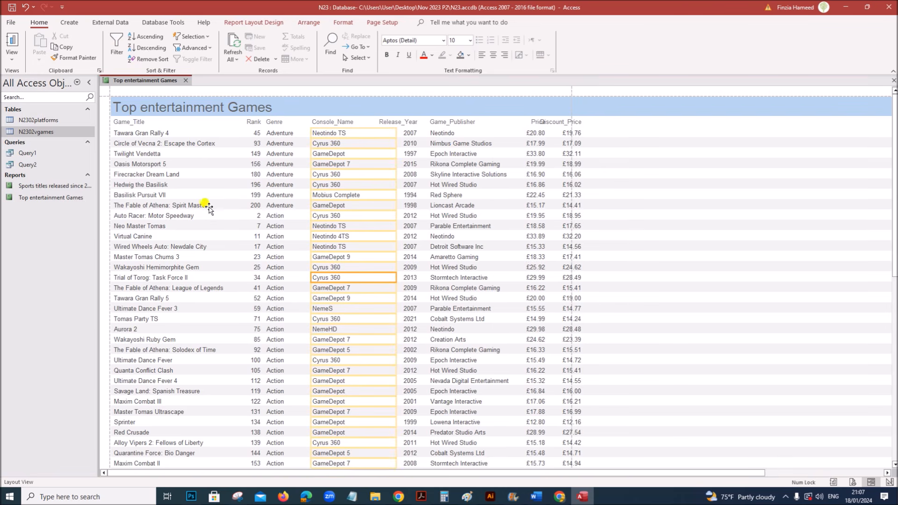
- Narrow the Genre column and shift Console_Name left beside it
shift+click(277, 123)
shift+click(276, 131)
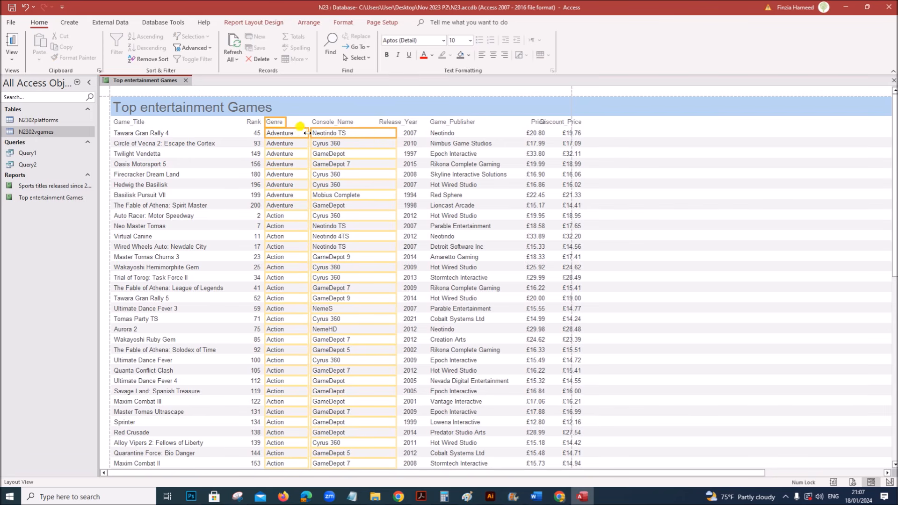
click(303, 136)
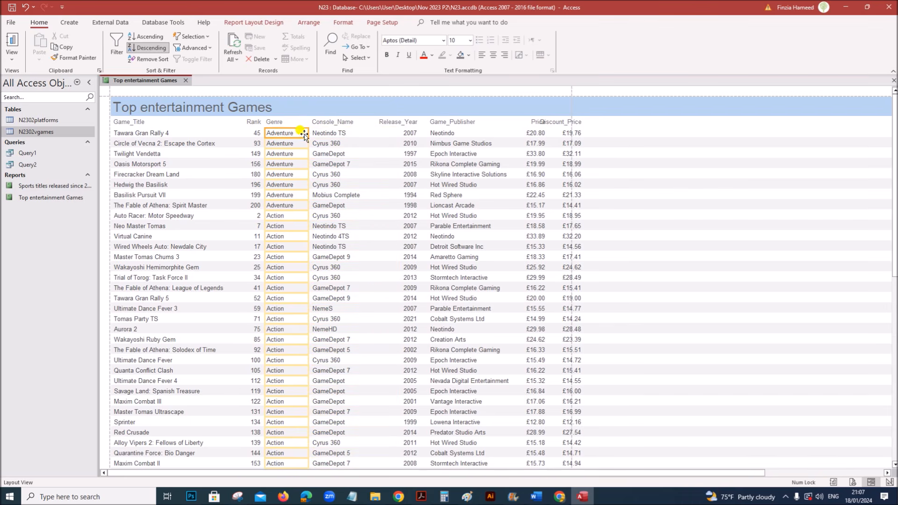
drag(309, 133, 299, 133)
click(332, 123)
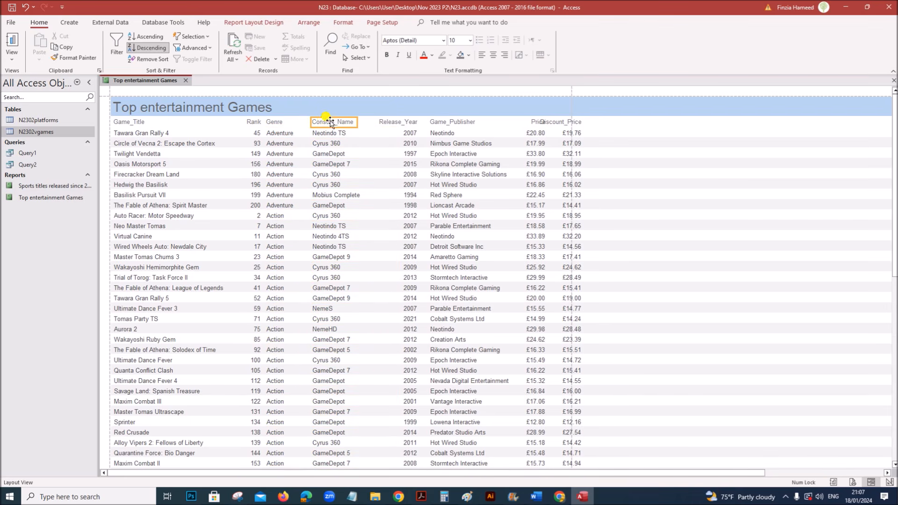
shift+click(330, 134)
key(Left)
key(Left)
key(Left)
key(Left)
key(Left)
key(Left)
key(Left)
key(Left)
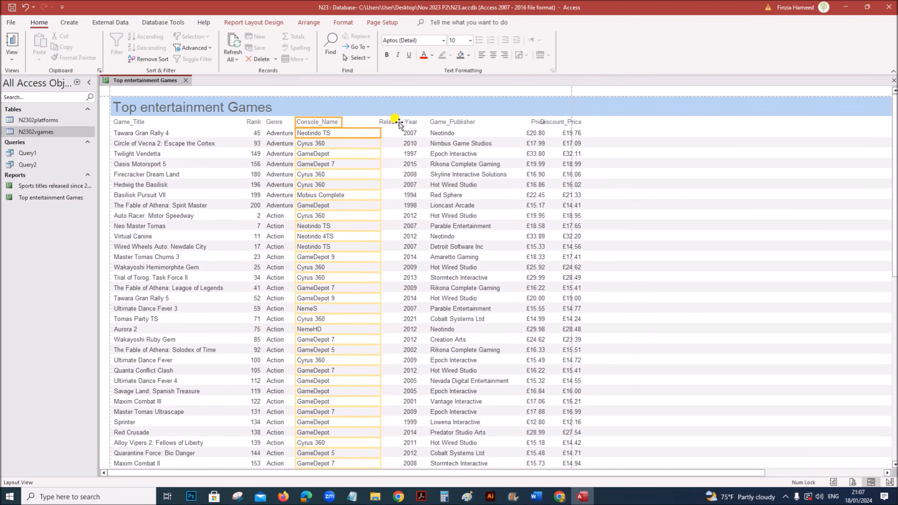
click(377, 154)
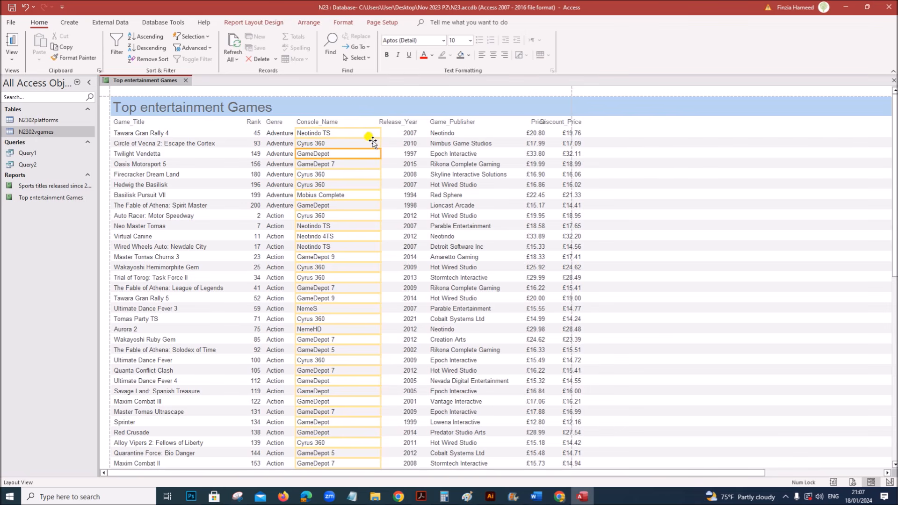
- Select the Release_Year heading and column and shift them left
click(382, 121)
click(393, 133)
click(394, 124)
click(394, 132)
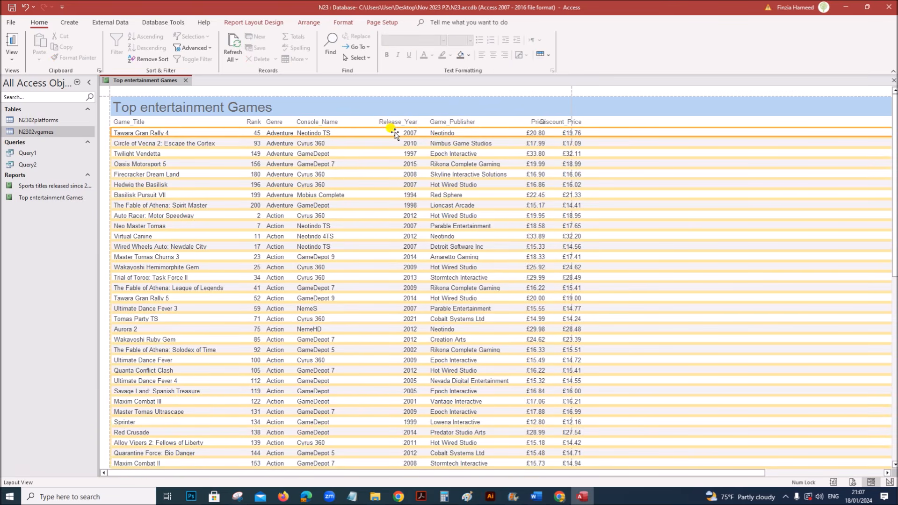
click(402, 134)
shift+click(396, 124)
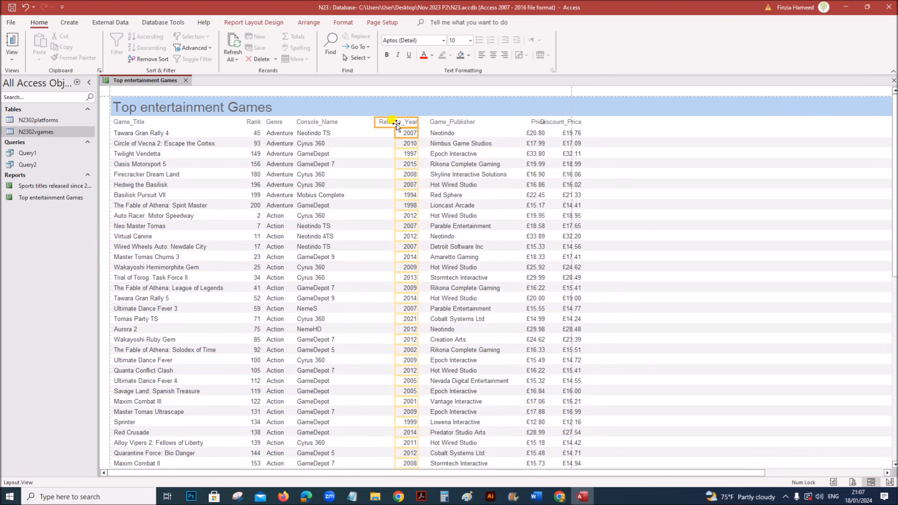
key(Left)
key(Left)
key(Left)
key(Left)
key(Left)
key(Left)
key(Left)
key(Left)
key(Left)
key(Left)
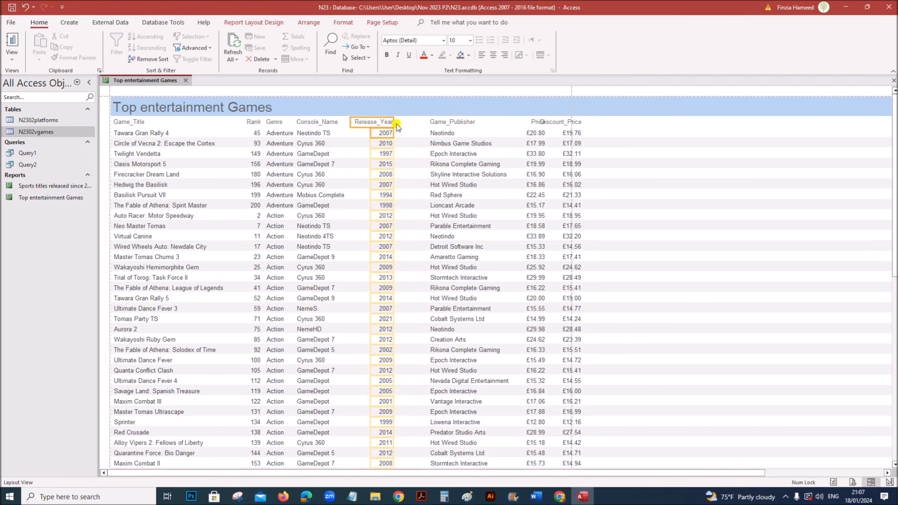
key(Left)
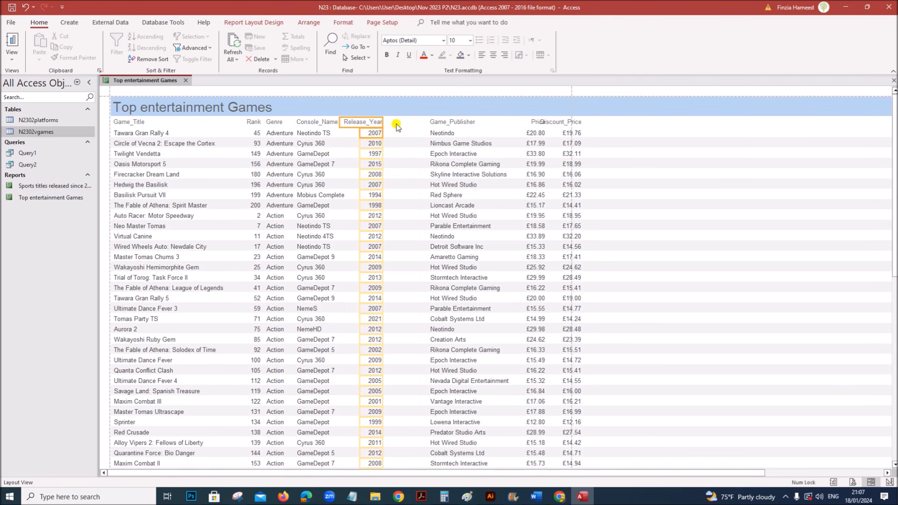
- Shift Game_Publisher, Price and Discount_Price left so they fit within the page width
click(451, 123)
shift+click(463, 140)
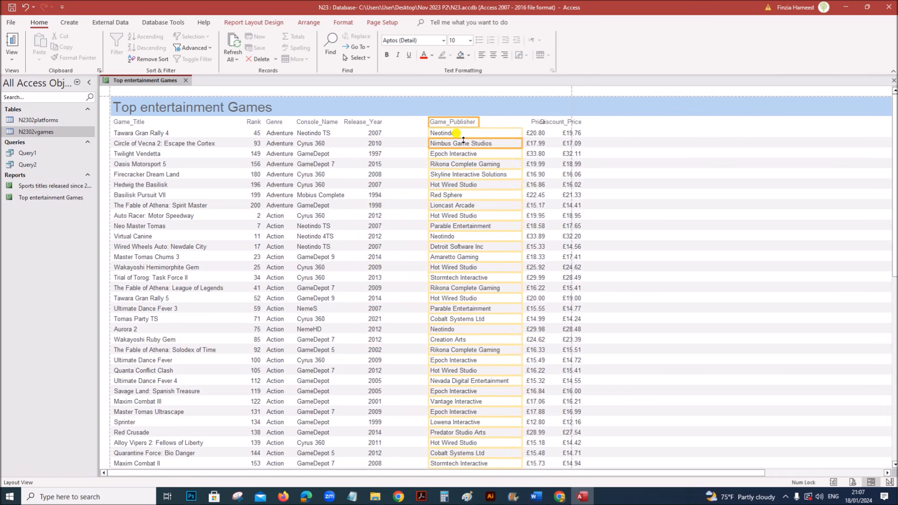
key(Left)
key(Left)
key(Left)
key(Left)
key(Left)
key(Left)
key(Left)
key(Left)
key(Left)
key(Left)
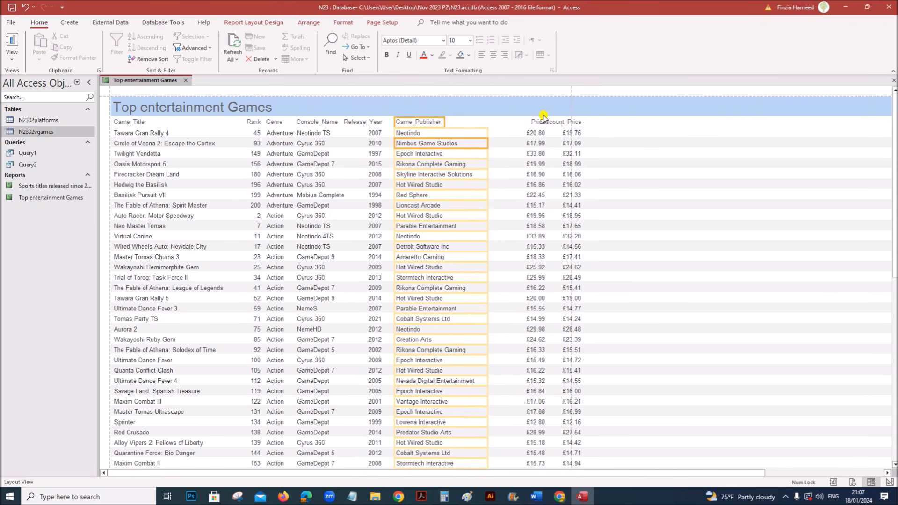
click(534, 122)
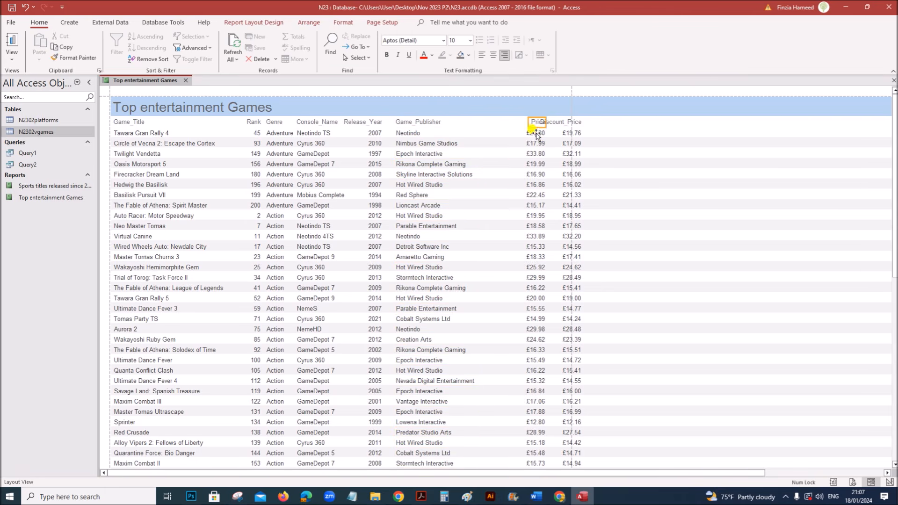
key(Left)
key(Left)
key(Left)
key(Left)
key(Left)
key(Left)
key(Left)
key(Left)
key(Left)
key(Left)
key(Left)
key(Left)
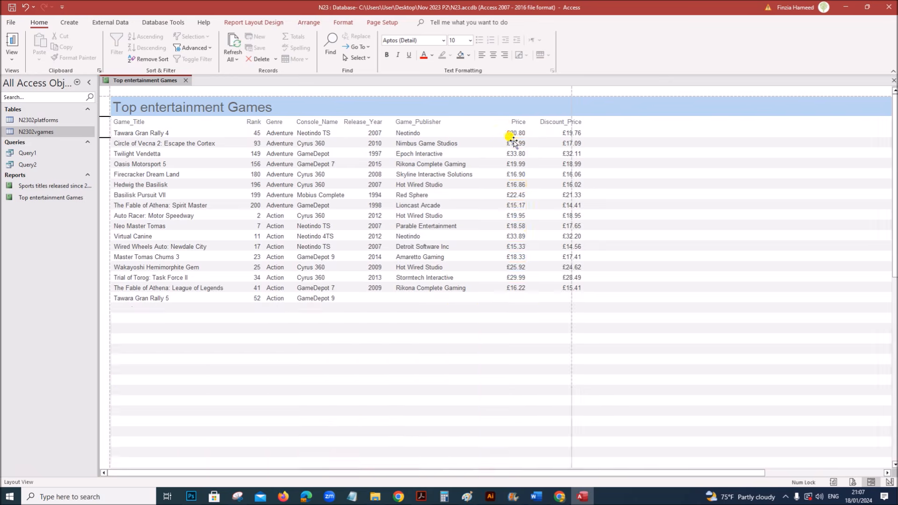
key(Left)
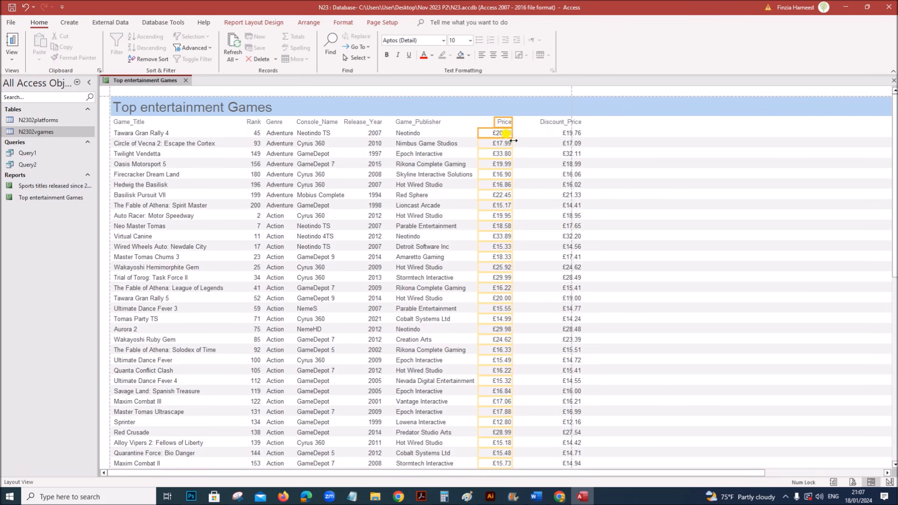
click(564, 134)
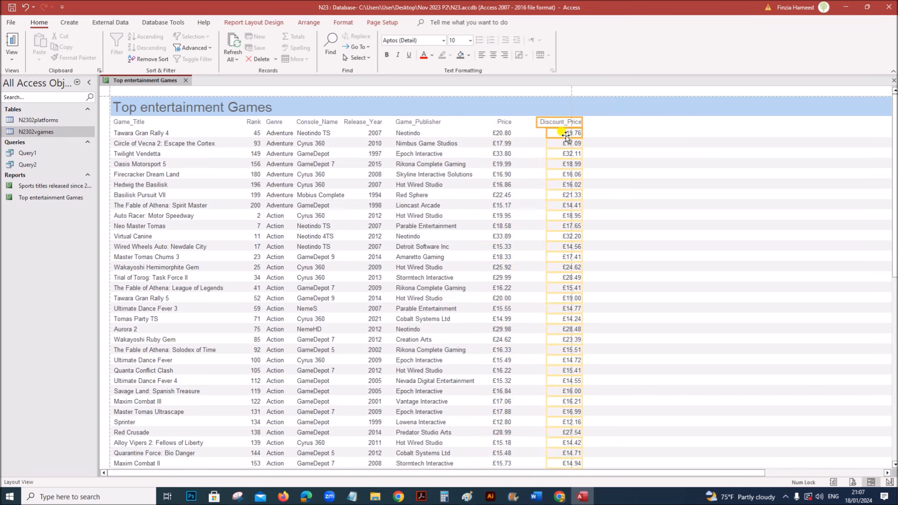
key(Left)
key(Left)
key(Left)
key(Left)
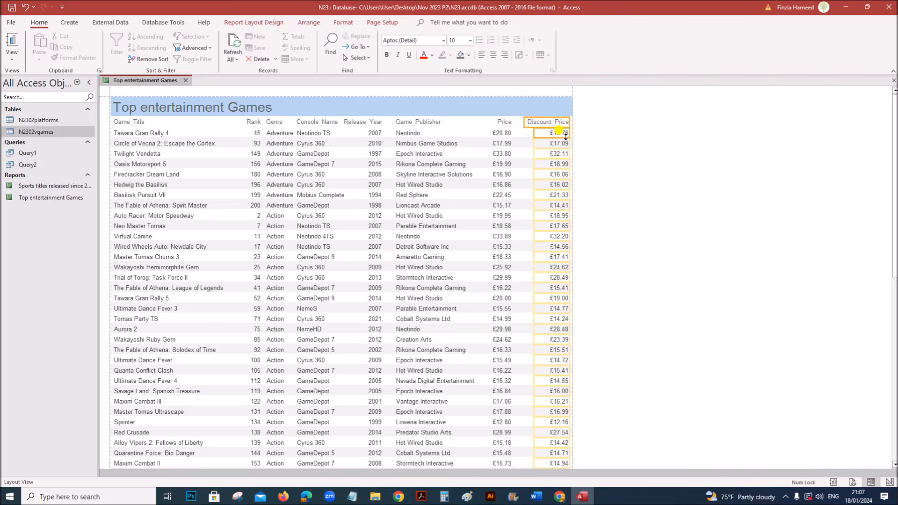
key(Left)
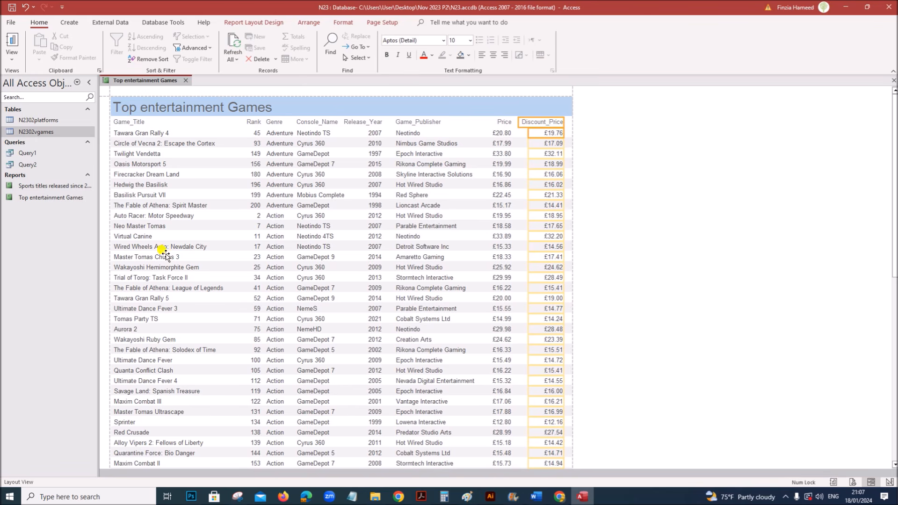
- Move the Earliest game release label and 1991 value left under Release_Year, aligning them side by side
scroll(613, 247, down, 3)
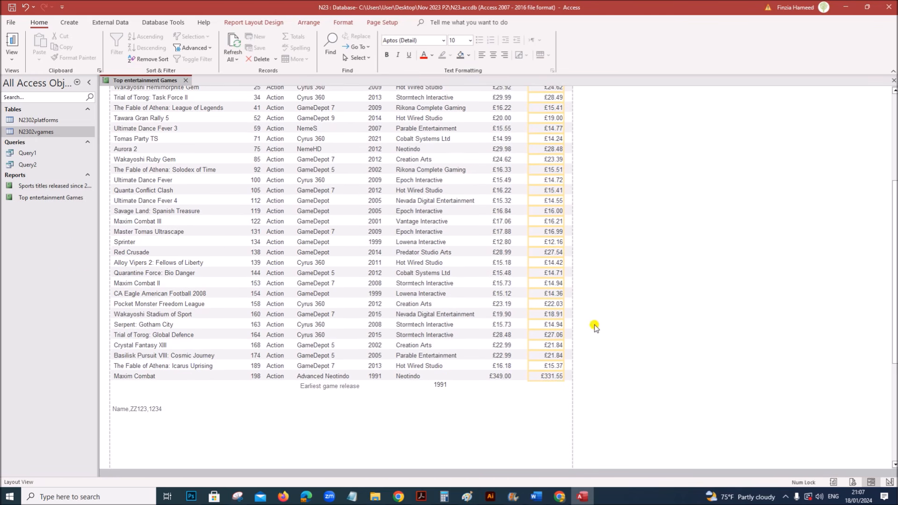
scroll(524, 304, down, 2)
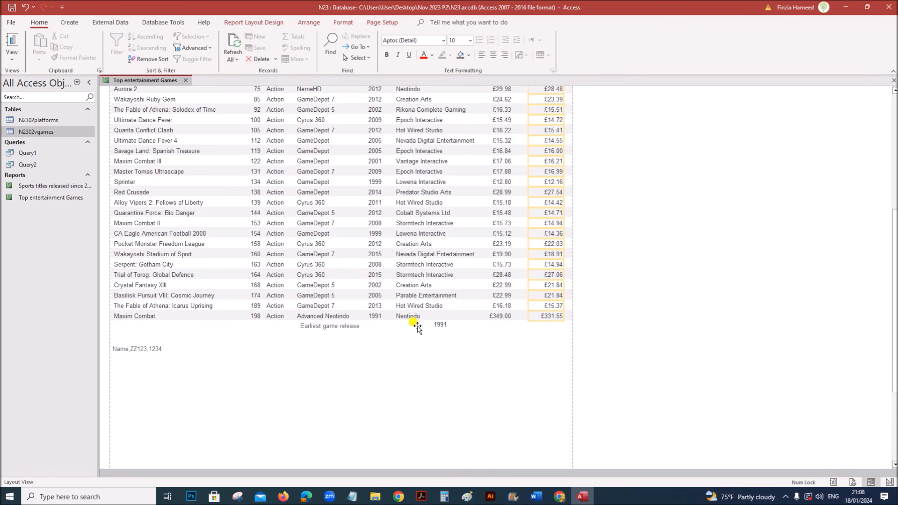
click(437, 325)
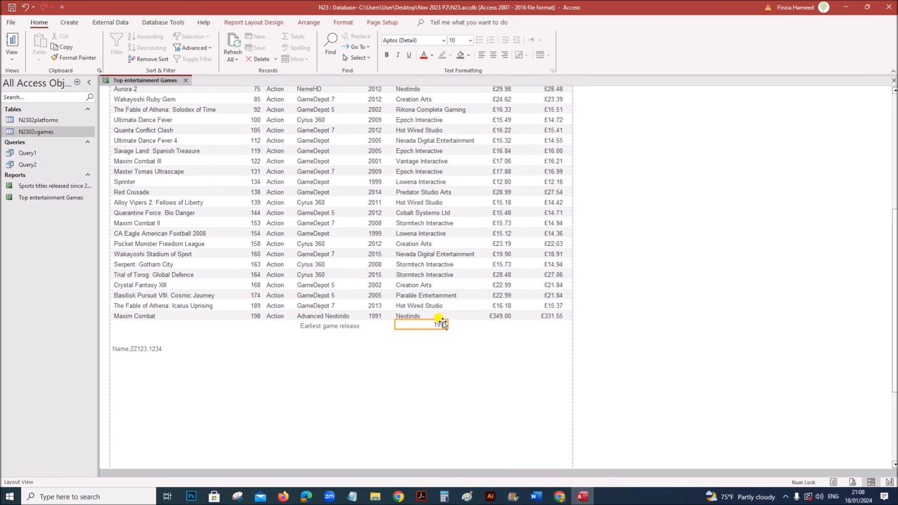
click(330, 326)
shift+click(421, 325)
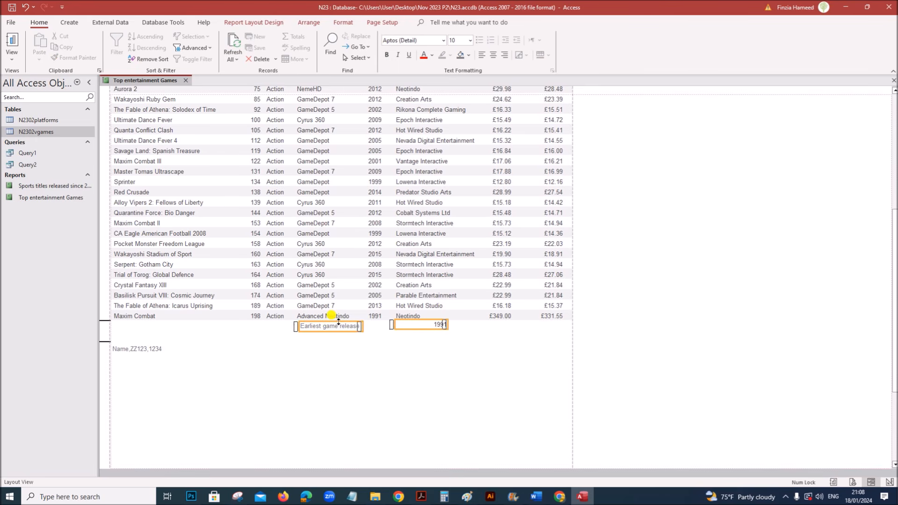
key(Left)
key(Left)
key(Left)
key(Left)
key(Left)
key(Left)
key(Left)
key(Left)
key(Left)
key(Left)
key(Left)
key(Left)
key(Left)
key(Left)
key(Left)
key(Left)
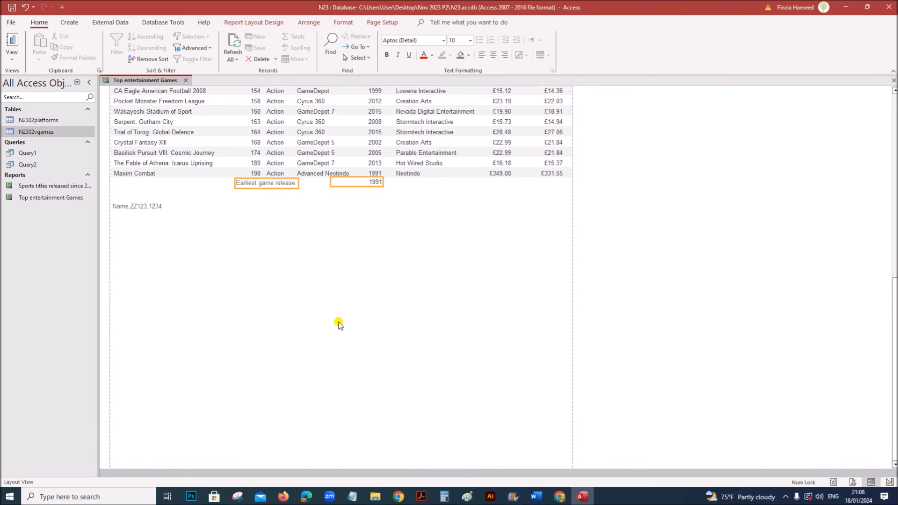
key(Left)
click(378, 317)
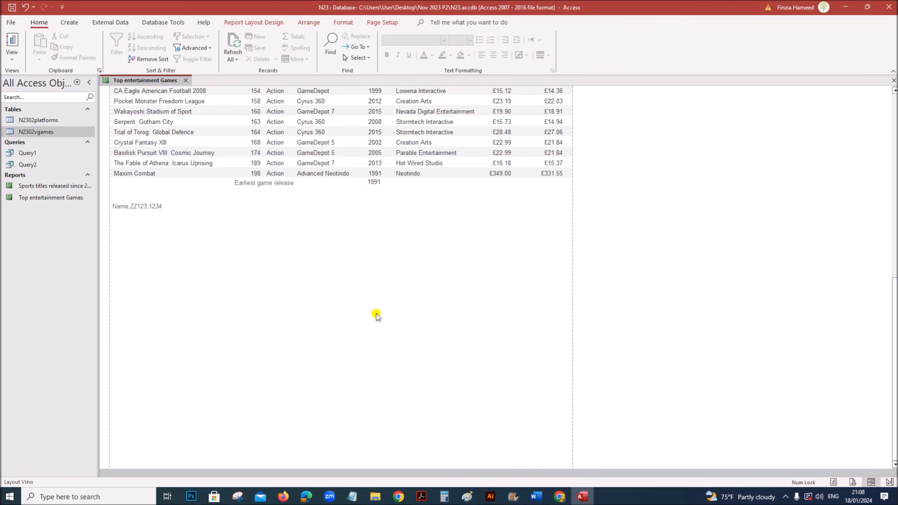
click(293, 184)
drag(294, 185, 294, 186)
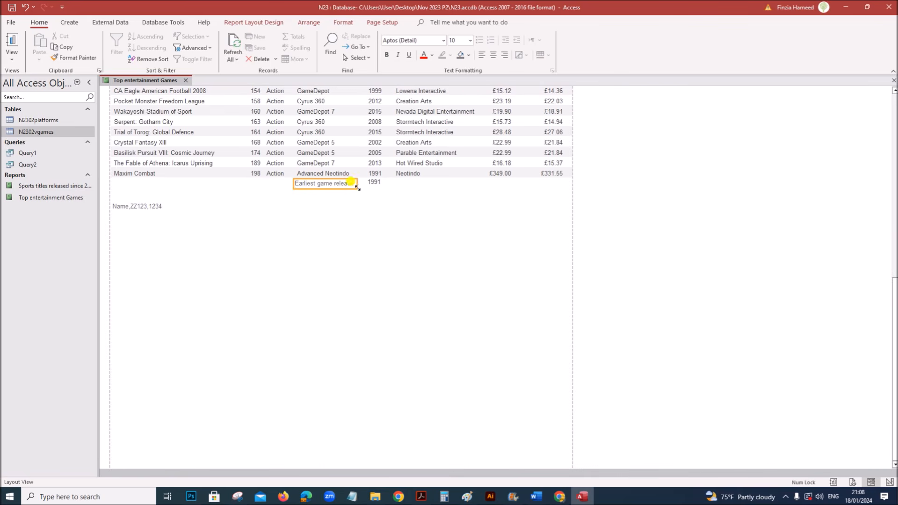
click(369, 182)
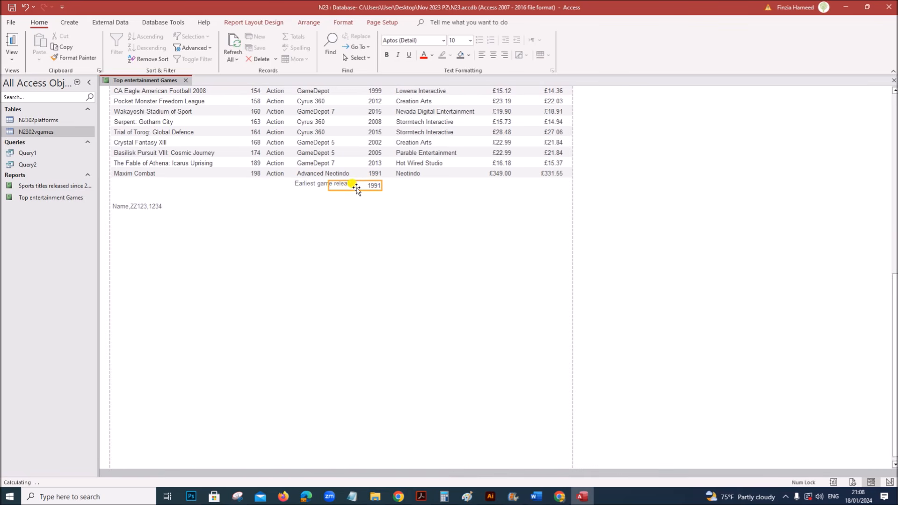
drag(356, 187, 356, 189)
click(419, 244)
scroll(418, 245, up, 10)
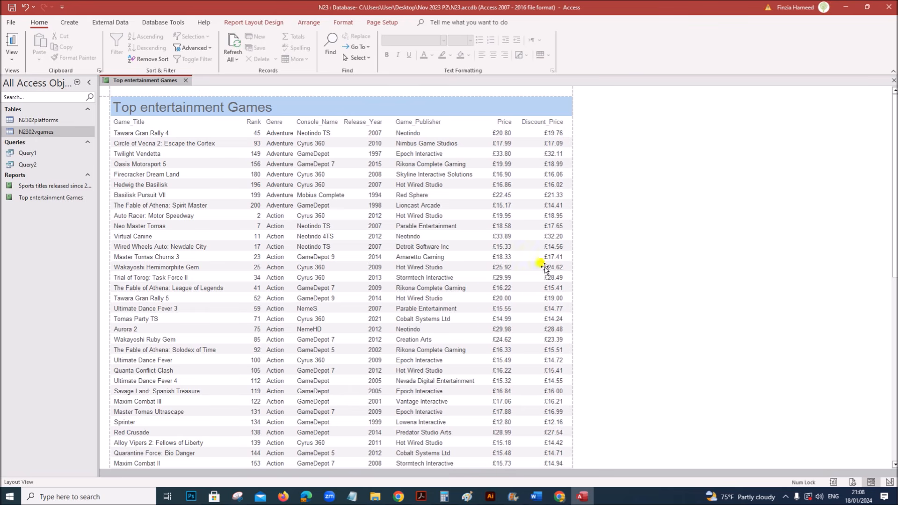
- Glance at the exam instructions PDF, then briefly visit and leave the Access File backstage
click(421, 496)
scroll(355, 441, down, 3)
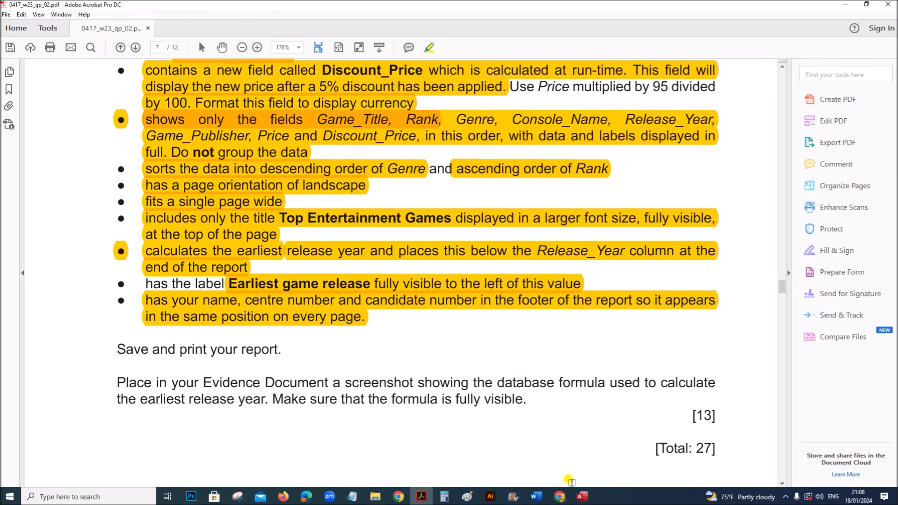
click(589, 499)
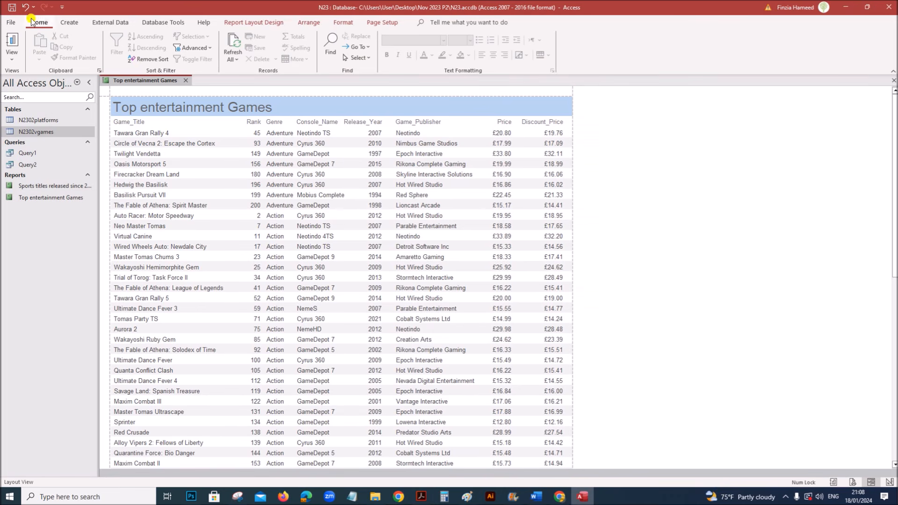
click(11, 22)
click(32, 28)
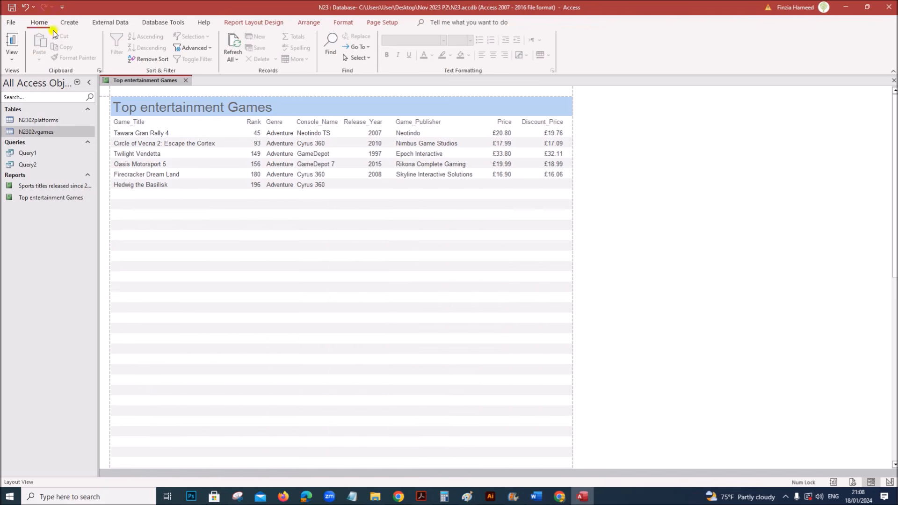
- Preview both pages of the landscape Top entertainment Games report in Print Preview
right_click(147, 83)
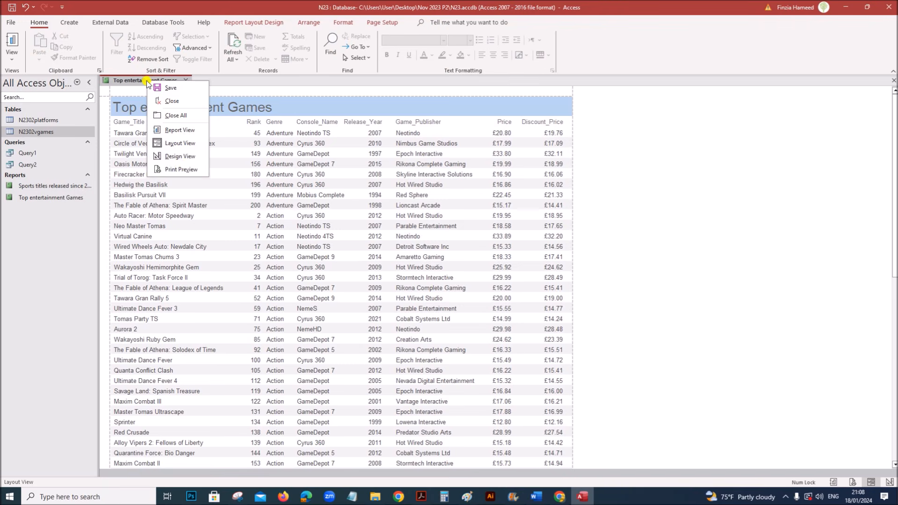
click(183, 169)
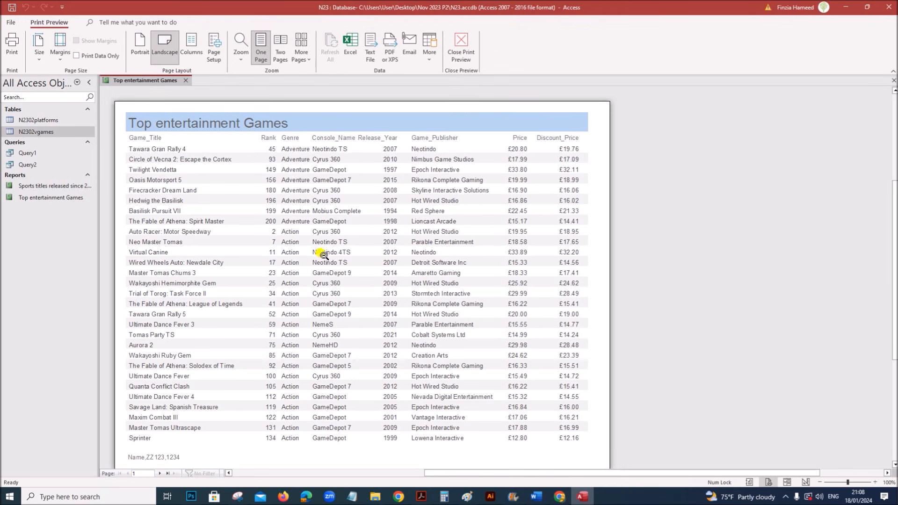
click(160, 474)
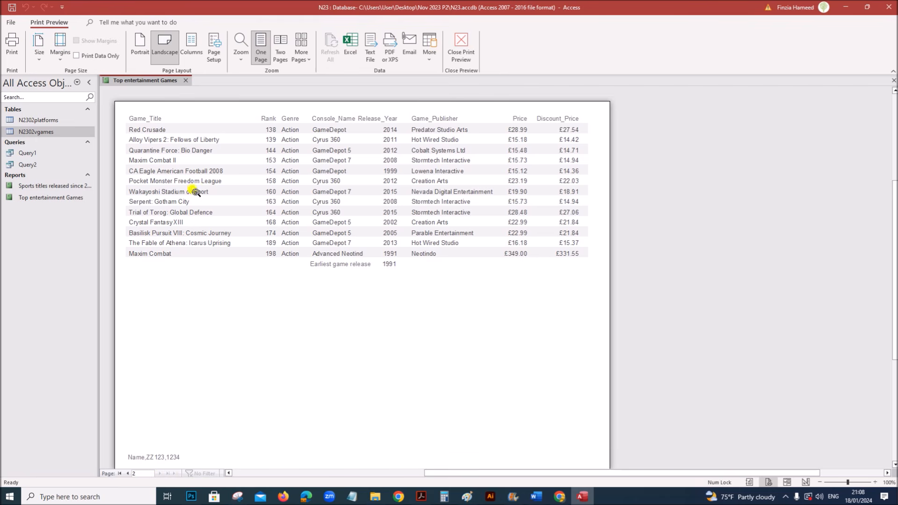
- Highlight the evidence-document instruction in the exam paper PDF
click(411, 497)
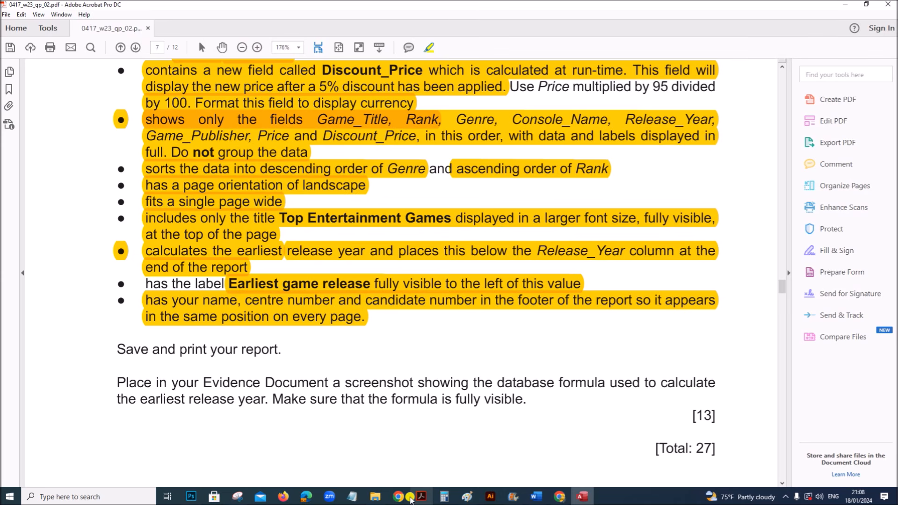
drag(120, 381, 534, 399)
scroll(459, 411, up, 3)
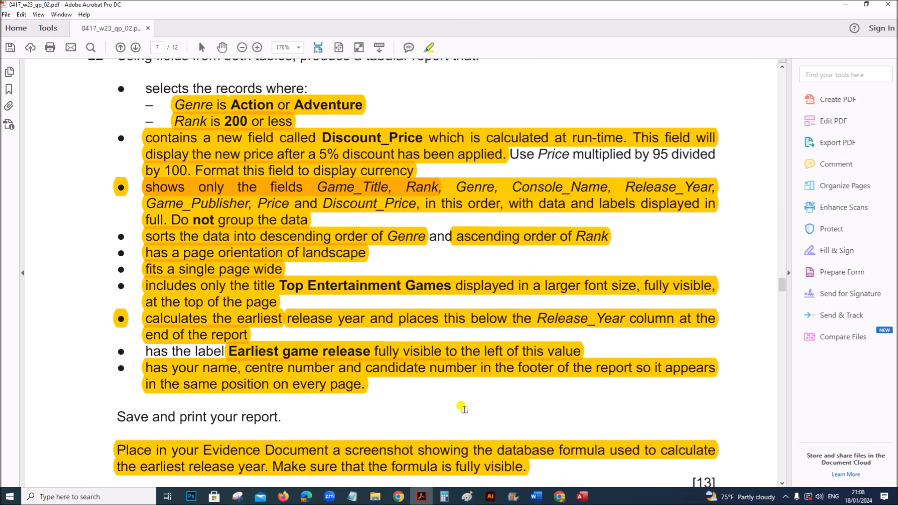
scroll(466, 408, down, 5)
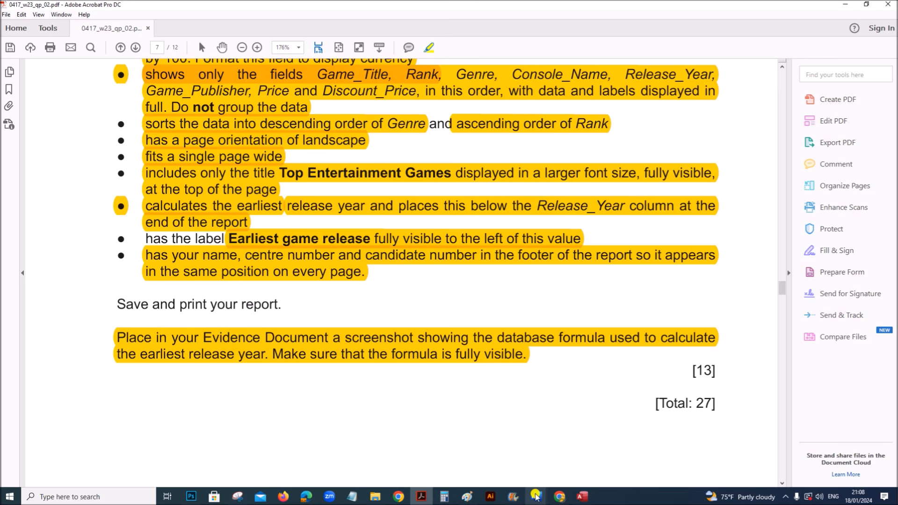
- Reopen the report in Design View and select the earliest-release formula box
mouse_move(535, 496)
click(582, 495)
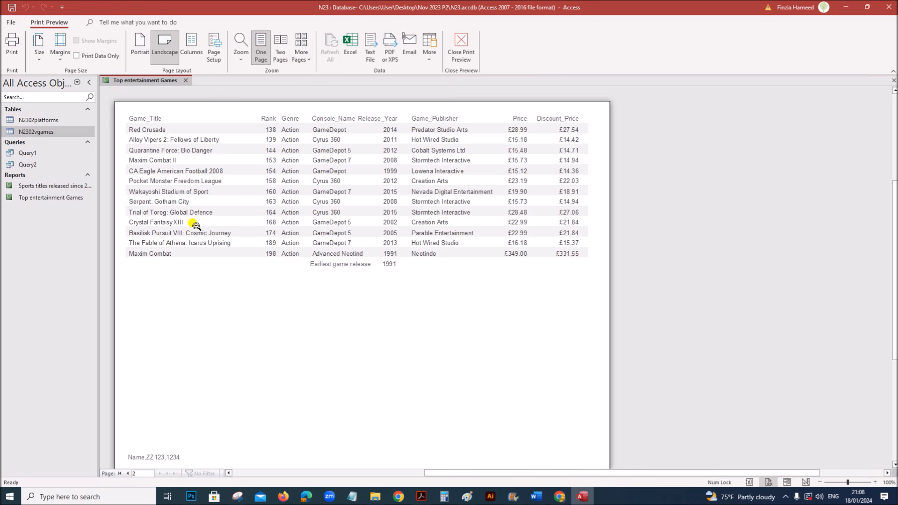
right_click(159, 83)
click(188, 128)
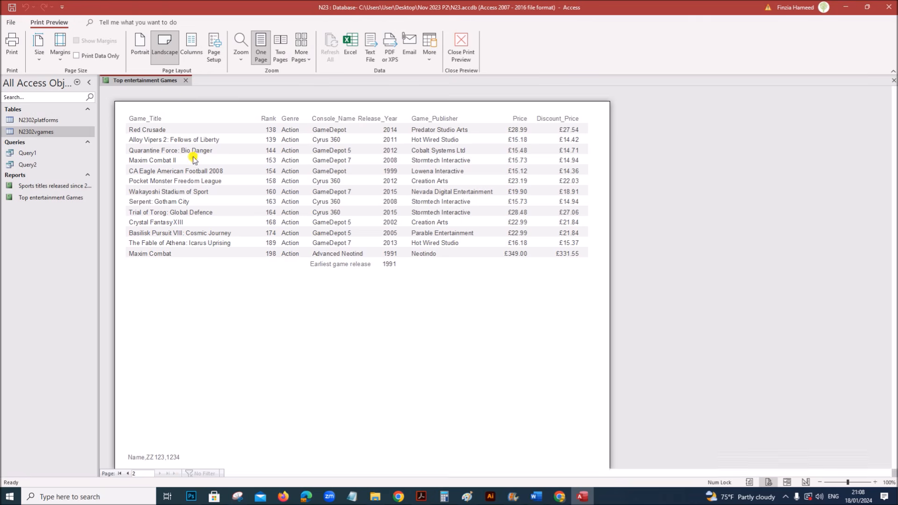
click(373, 196)
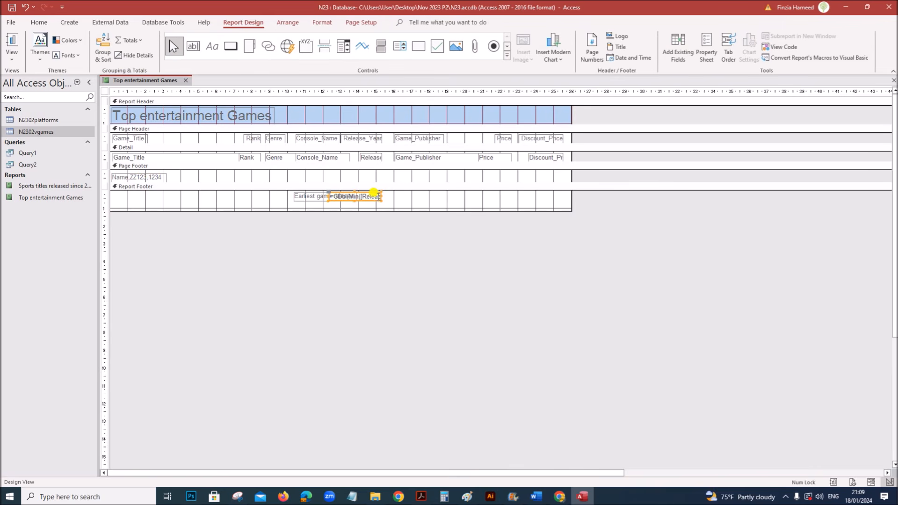
- Move the formula box clear of its label and snip the label and =CDbl(Min([Release_Year])) formula
drag(371, 194, 479, 200)
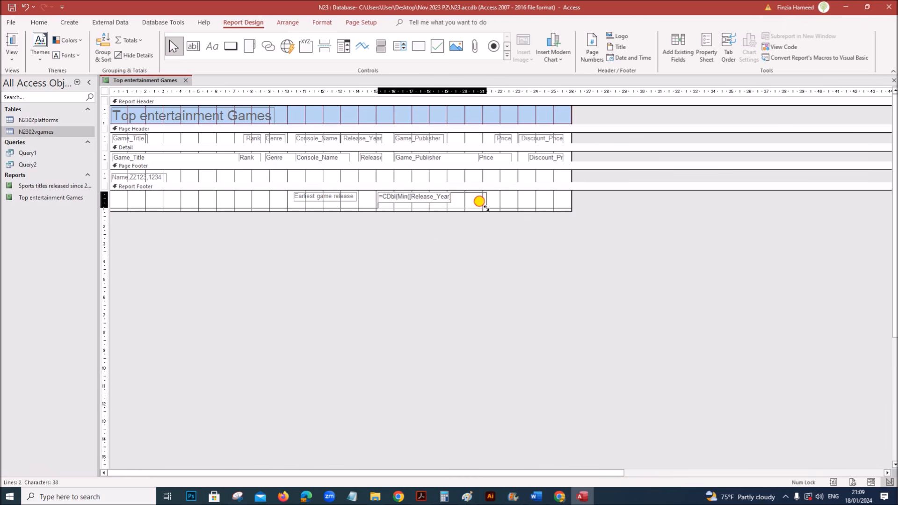
click(475, 251)
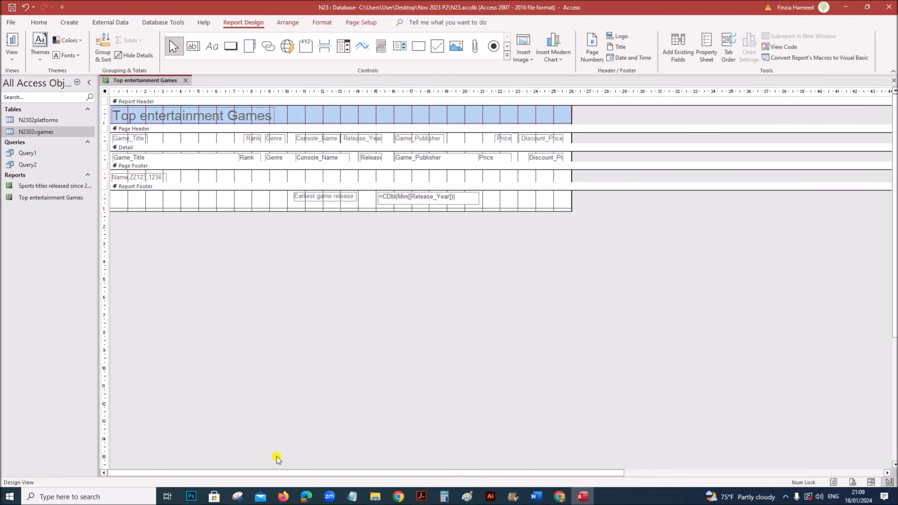
click(238, 496)
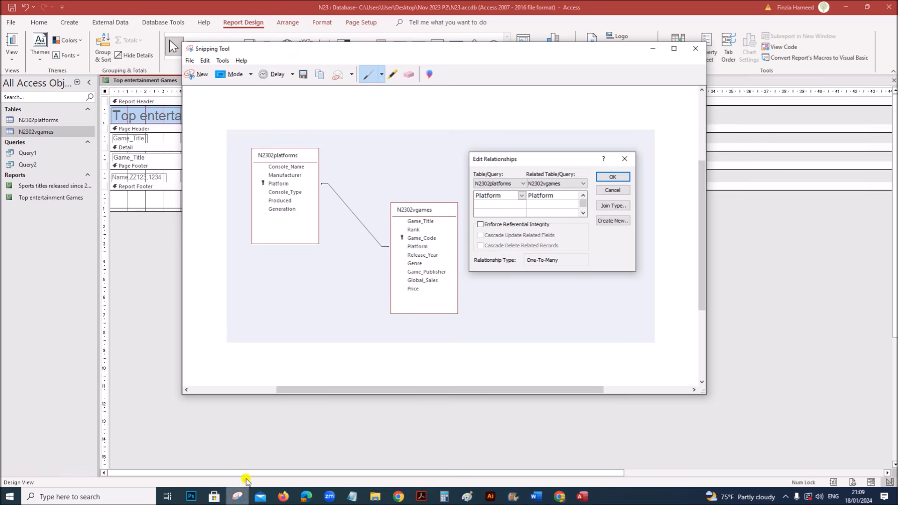
click(202, 76)
drag(286, 189, 486, 213)
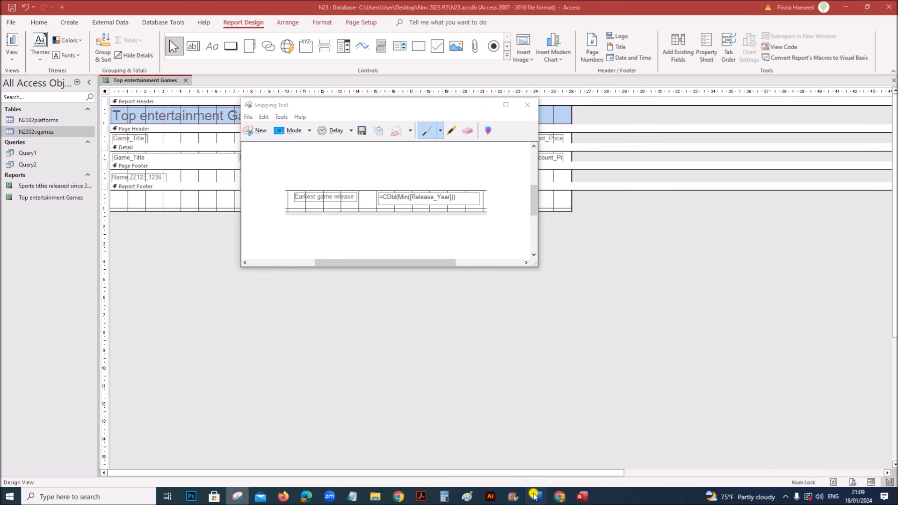
- Go to the EVIDENCE1234 Word document's Step 22 evidence heading
mouse_move(537, 496)
click(568, 463)
scroll(544, 425, down, 5)
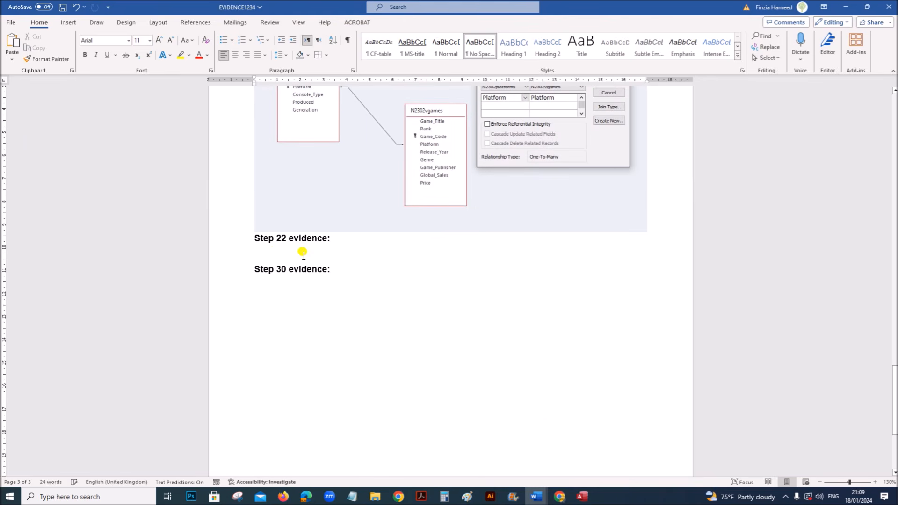
- Paste the label-and-formula snip under Step 22 and enlarge it for readability
key(ctrl+v)
click(390, 279)
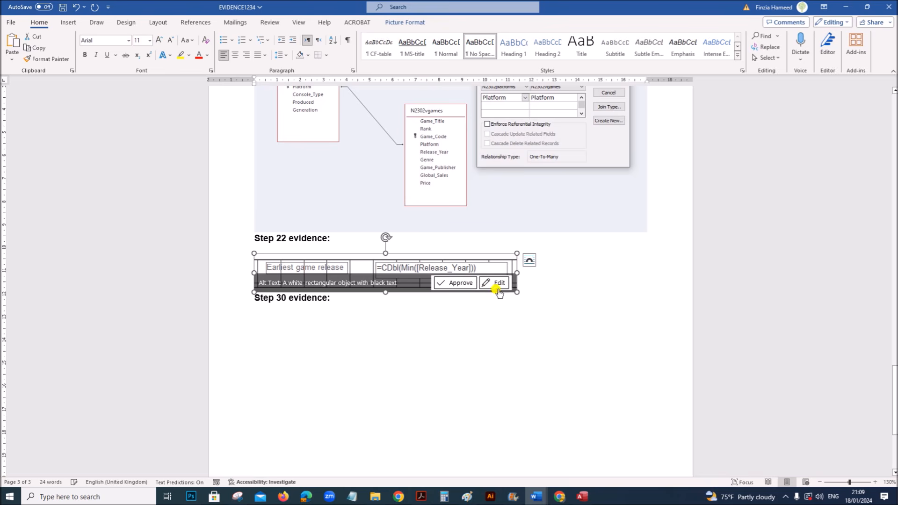
drag(514, 289, 538, 303)
click(501, 345)
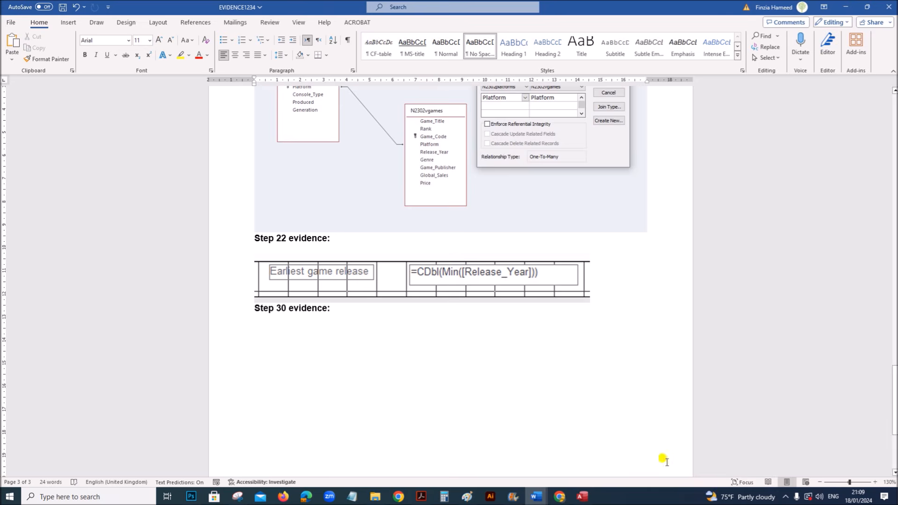
click(585, 493)
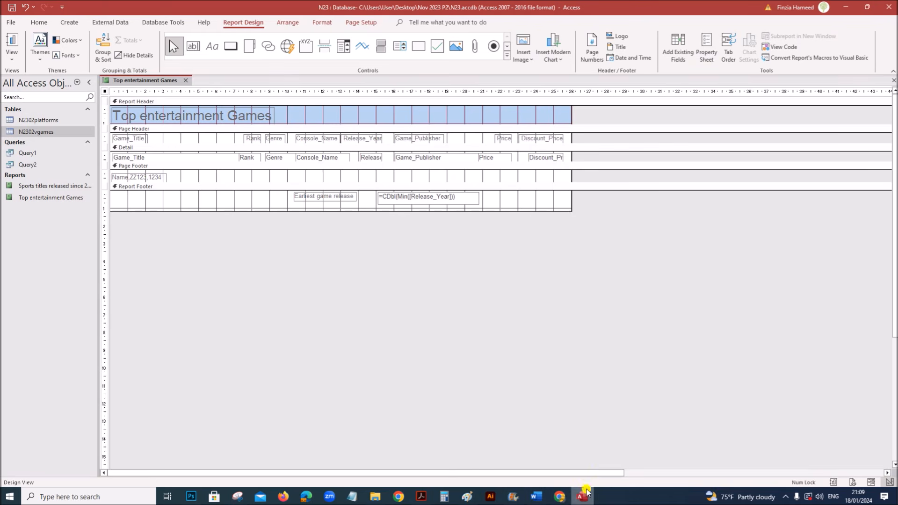
- Save the Top entertainment Games report design and close the report
right_click(143, 82)
click(162, 90)
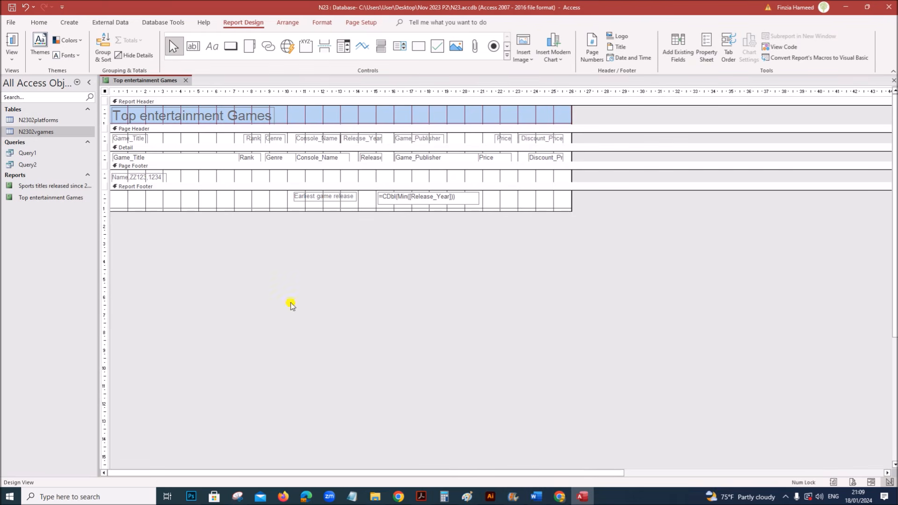
click(421, 497)
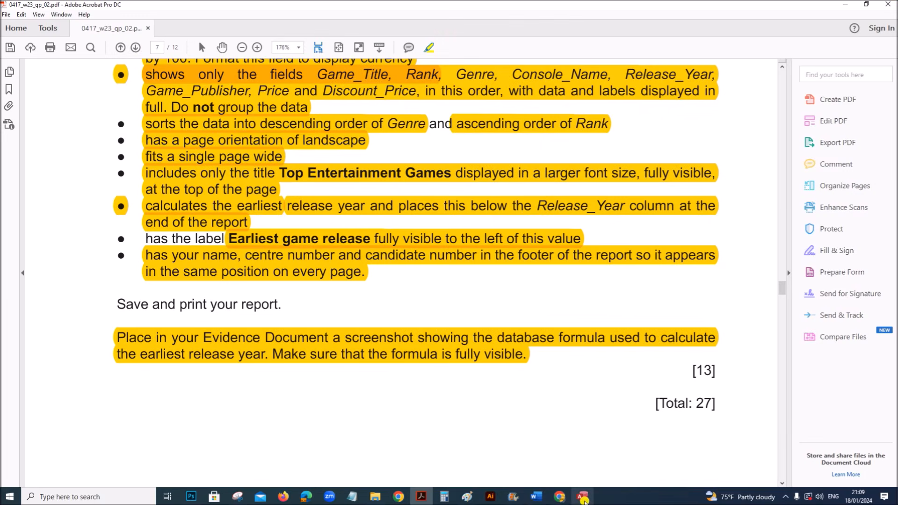
click(582, 497)
right_click(182, 86)
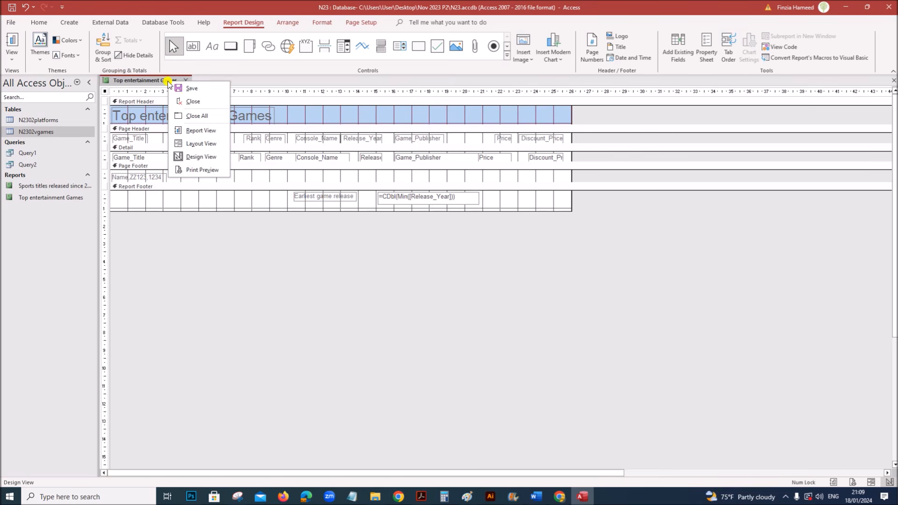
click(193, 90)
click(185, 81)
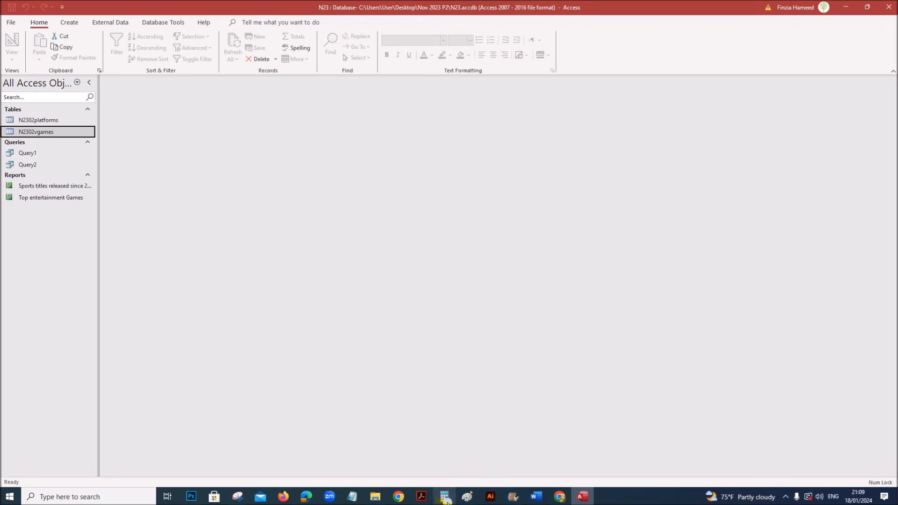
click(421, 497)
- Scroll through pages 7 and 8 of the exam paper to reread question 22's report requirements
scroll(416, 435, down, 10)
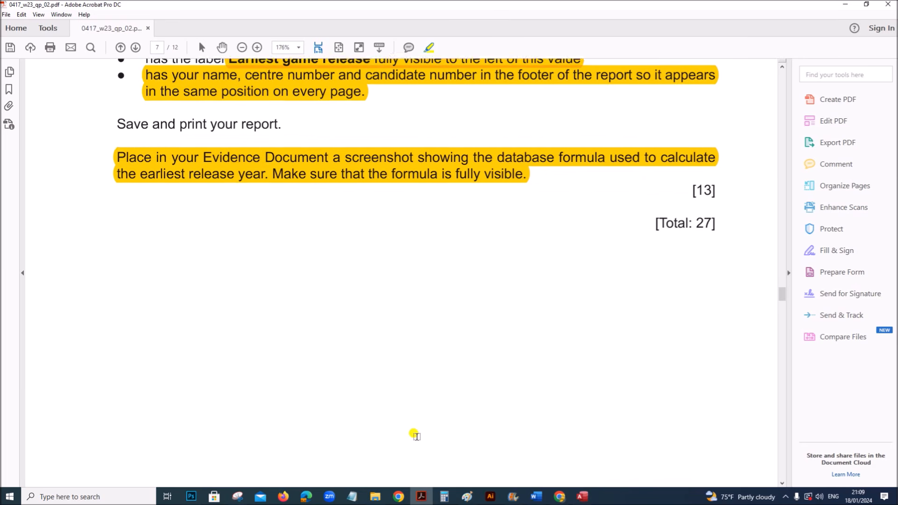
scroll(415, 435, up, 15)
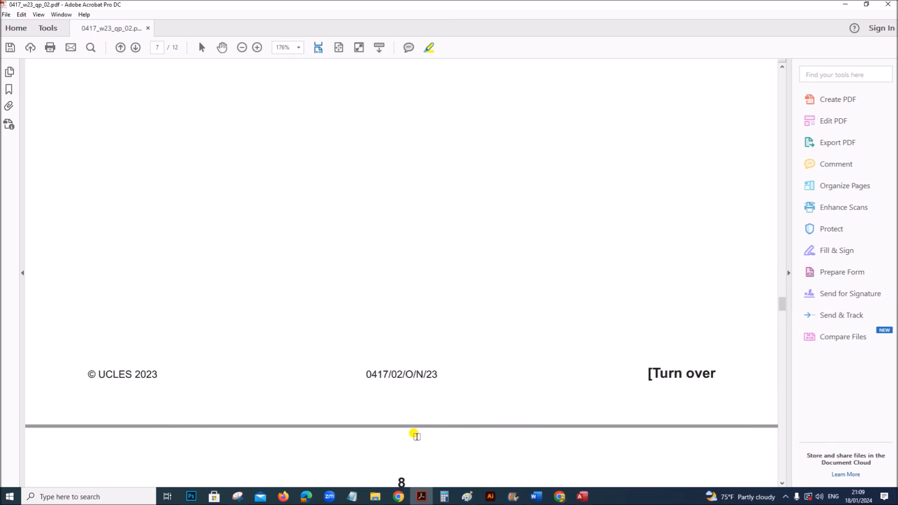
scroll(416, 435, down, 15)
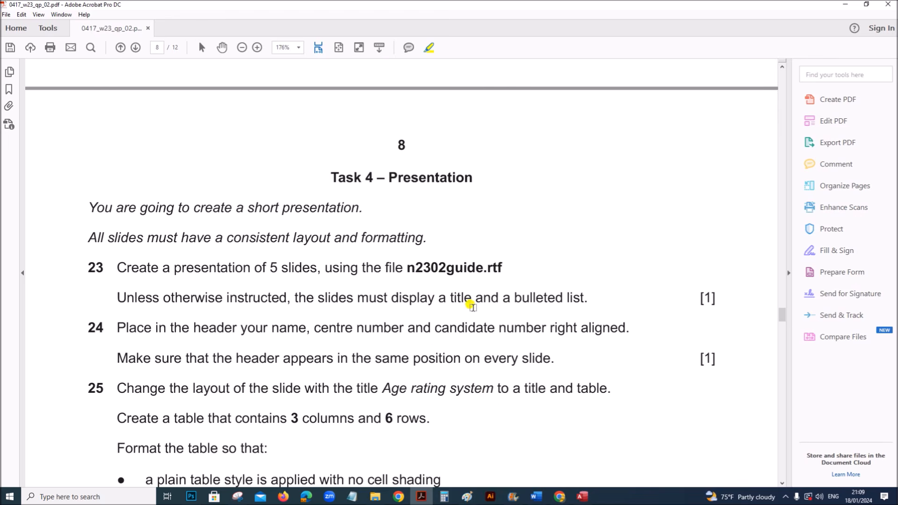
scroll(523, 368, down, 15)
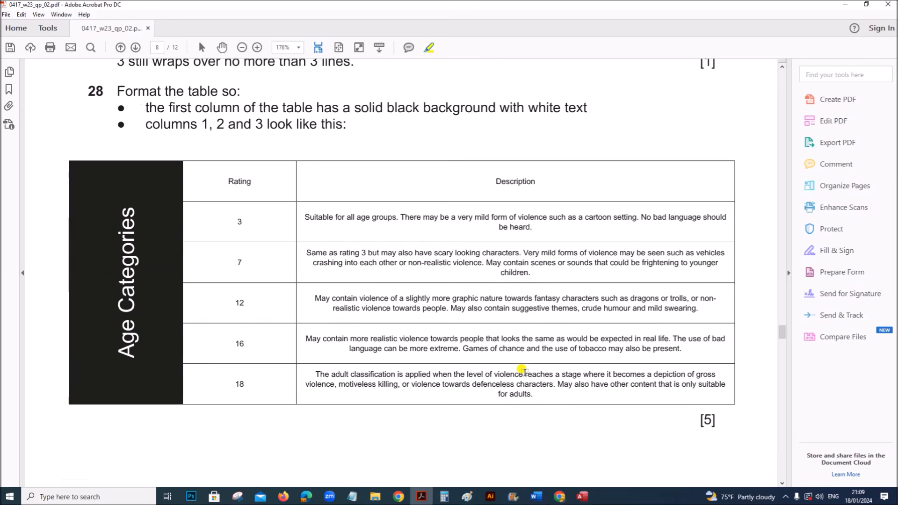
scroll(523, 371, up, 15)
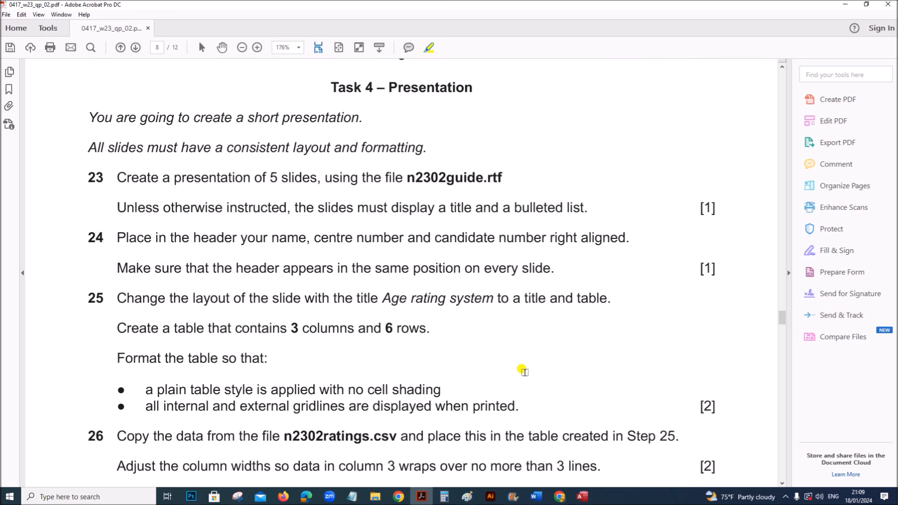
scroll(523, 371, up, 15)
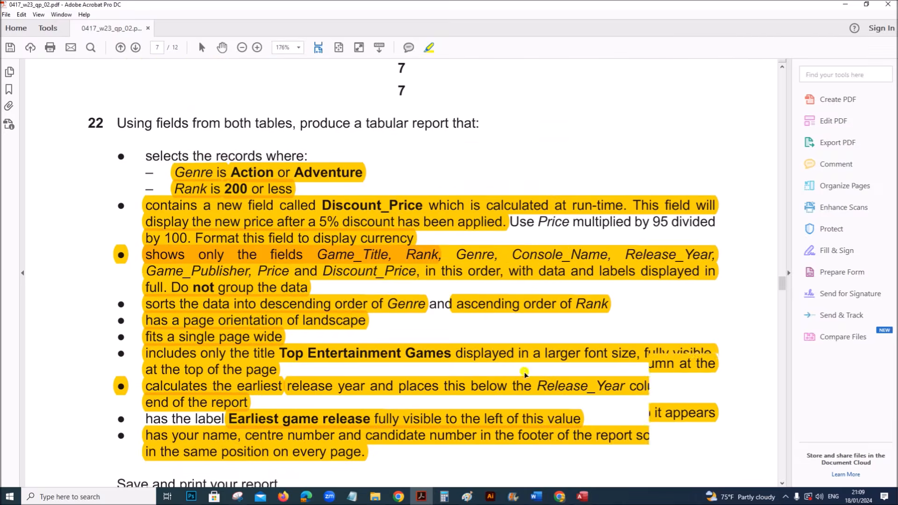